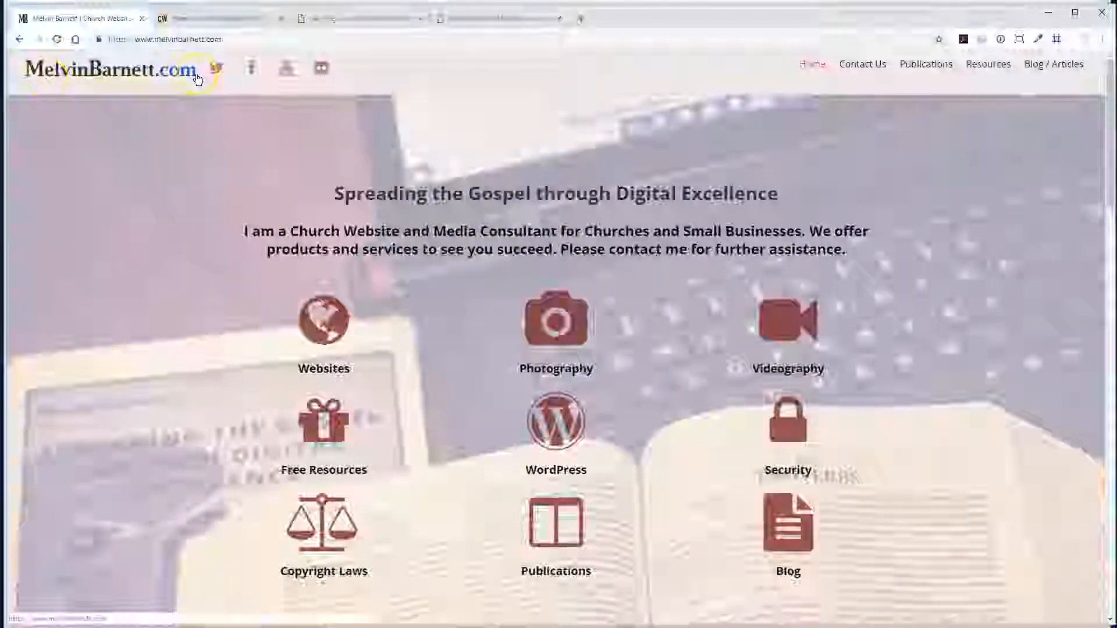
# - Review the home page sections on building a church website, hosting and the newsletter, and visit iChurchWeb.com from the hosting section
pyautogui.scroll(-3, 182, 207)
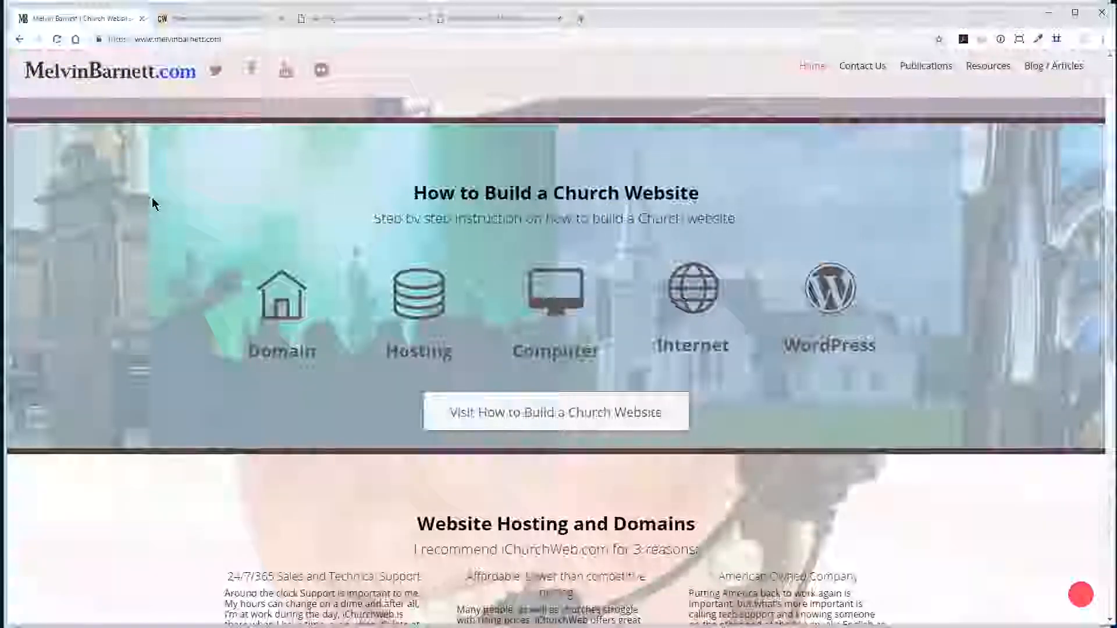
pyautogui.scroll(-3, 153, 202)
pyautogui.scroll(-5, 153, 203)
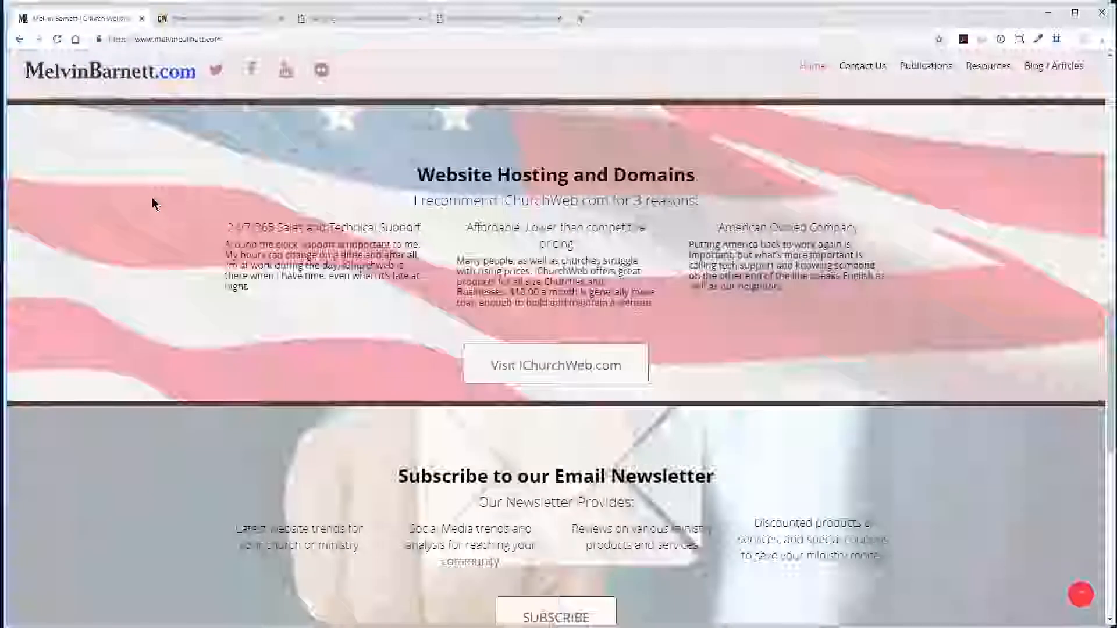
pyautogui.scroll(-3, 153, 203)
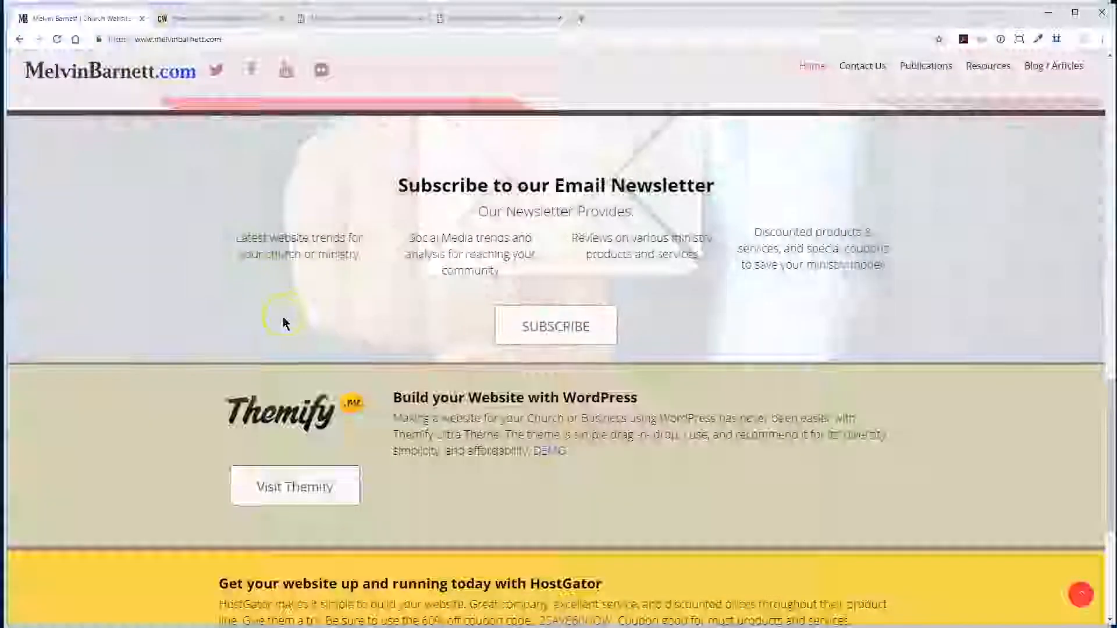
pyautogui.scroll(1, 283, 317)
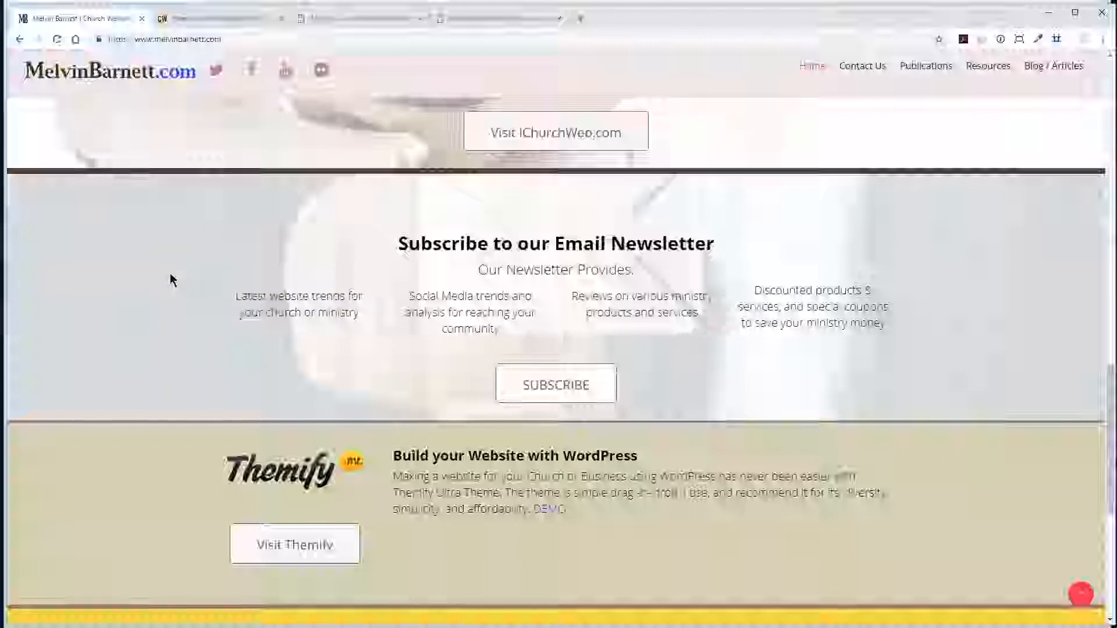
pyautogui.click(161, 241)
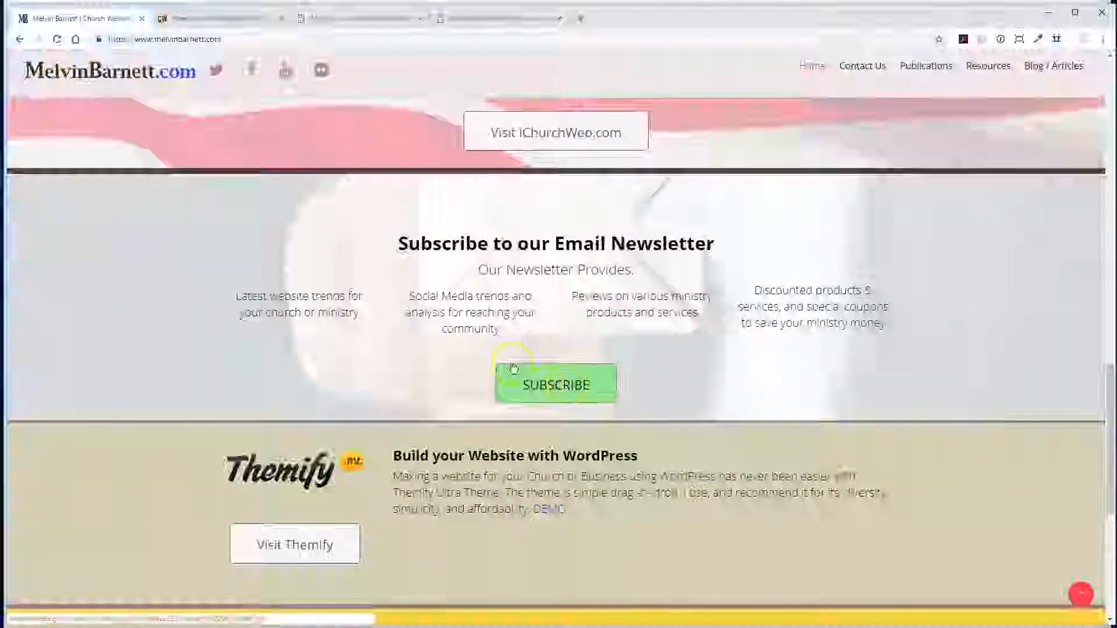
pyautogui.scroll(3, 283, 288)
pyautogui.scroll(7, 283, 289)
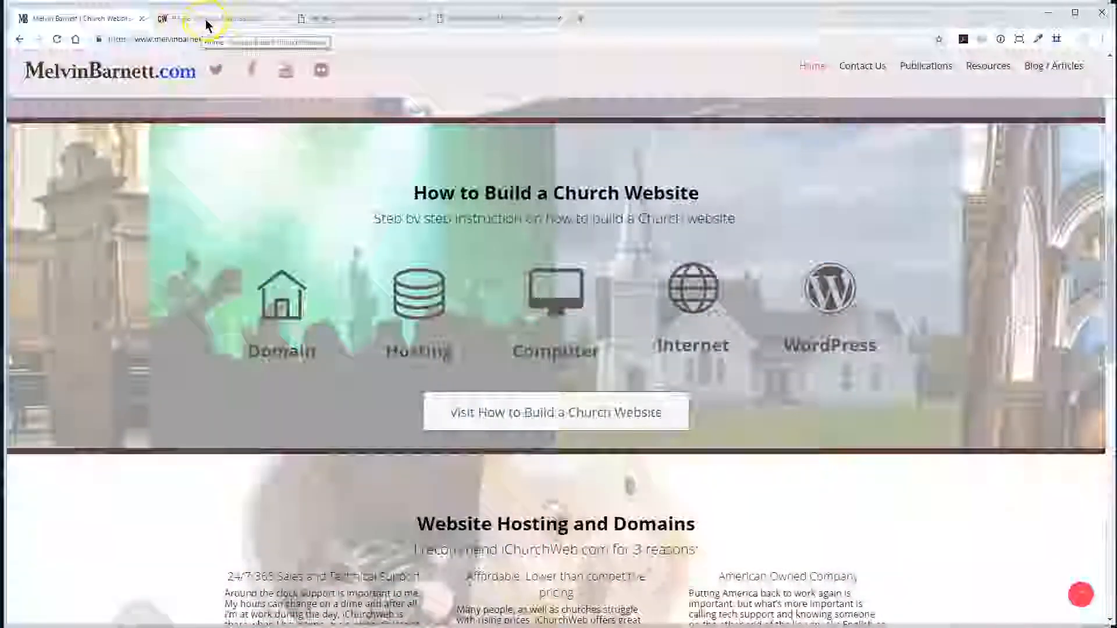
pyautogui.scroll(-6, 232, 351)
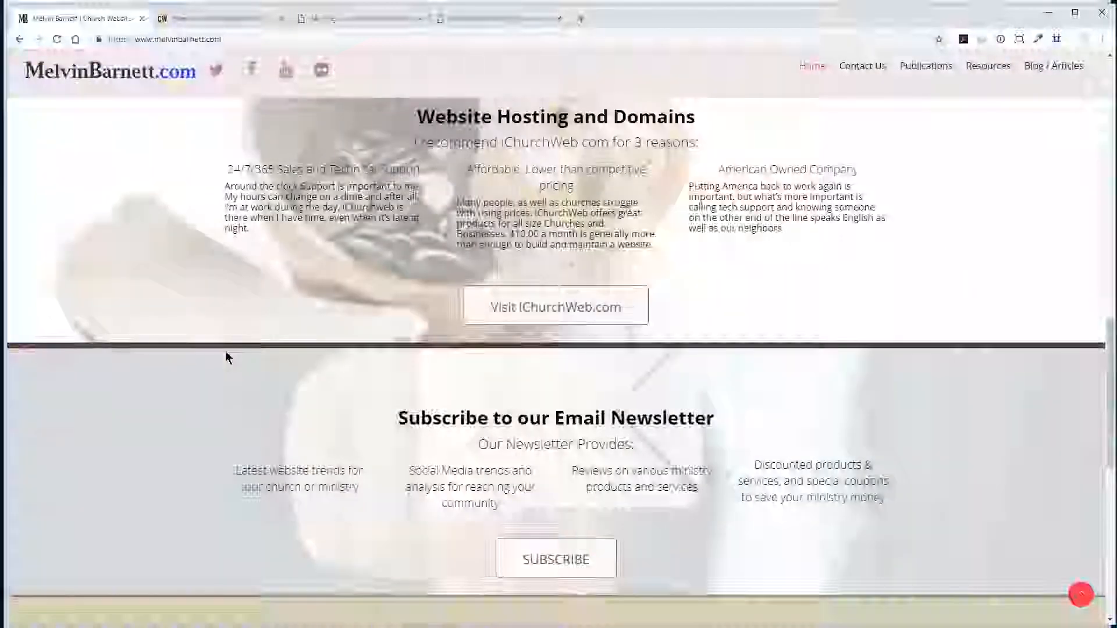
pyautogui.scroll(2, 227, 357)
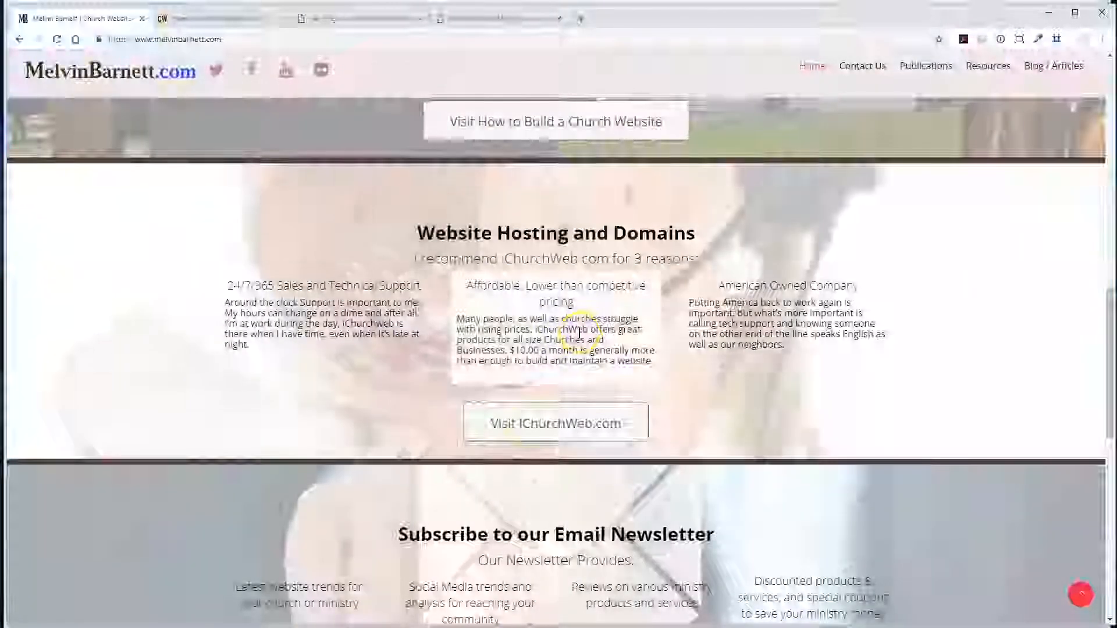
pyautogui.click(518, 433)
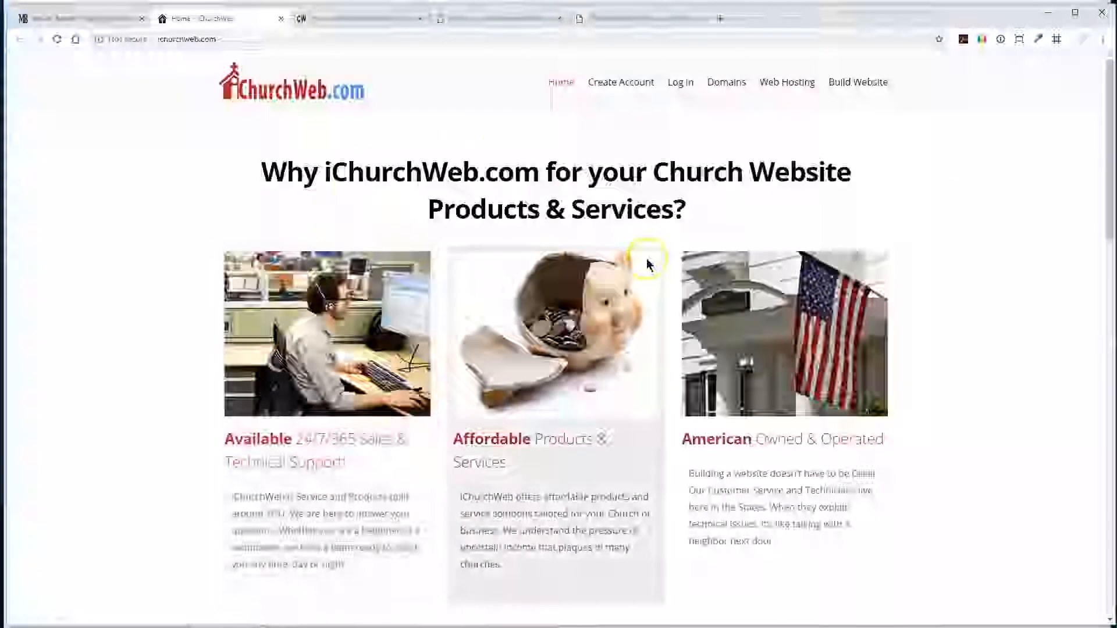
pyautogui.scroll(-2, 643, 265)
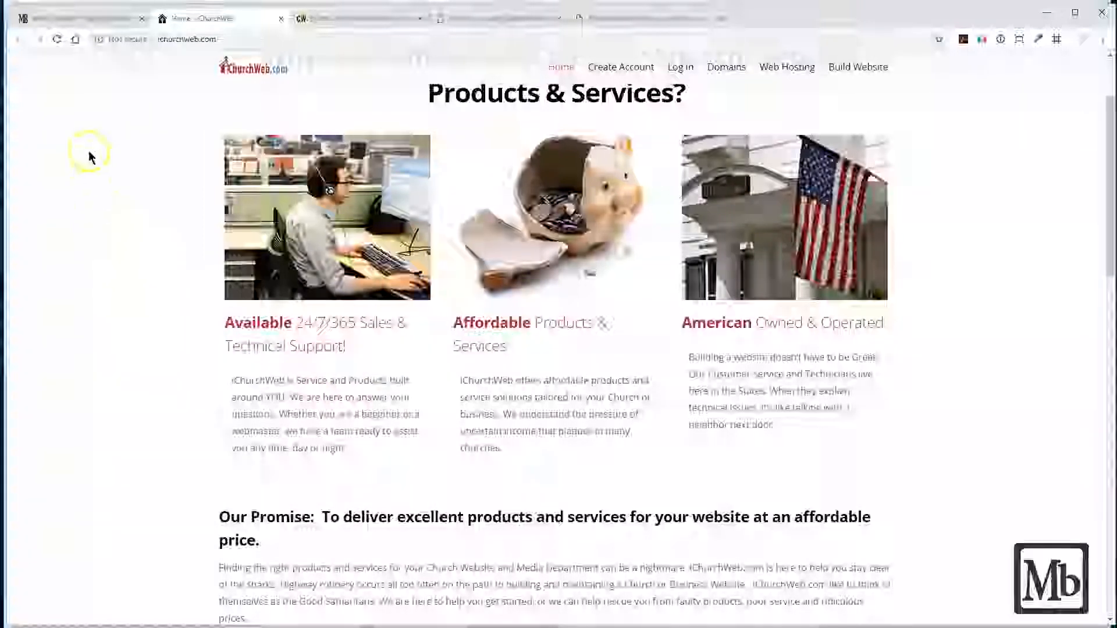
# - Switch to the demo blog's WordPress admin and open its list of installed plugins
pyautogui.click(504, 23)
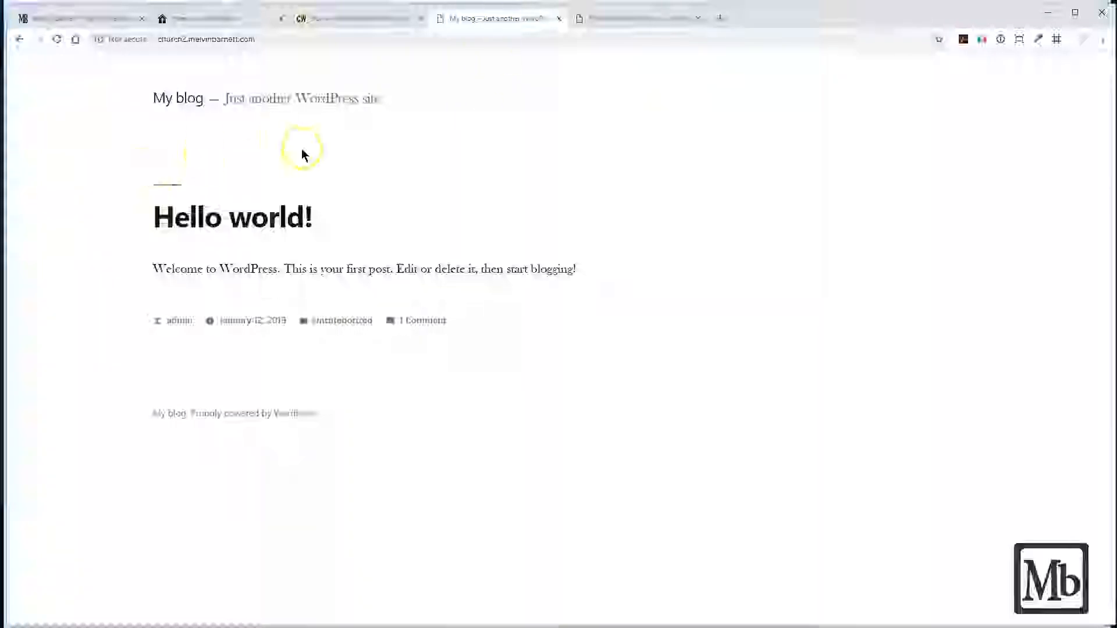
pyautogui.click(628, 26)
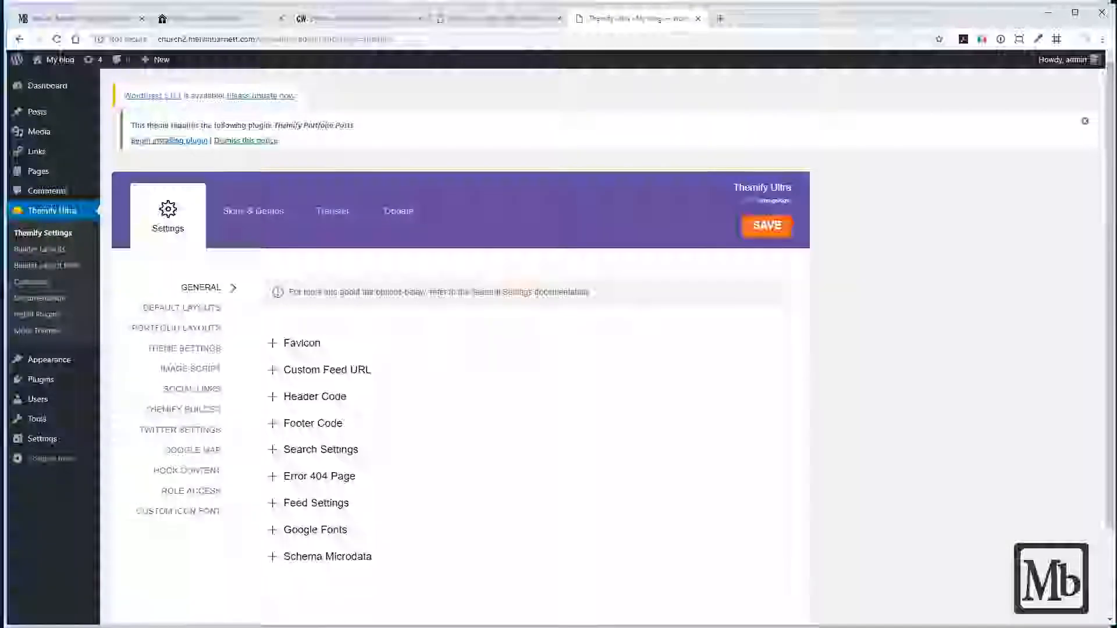
pyautogui.click(33, 382)
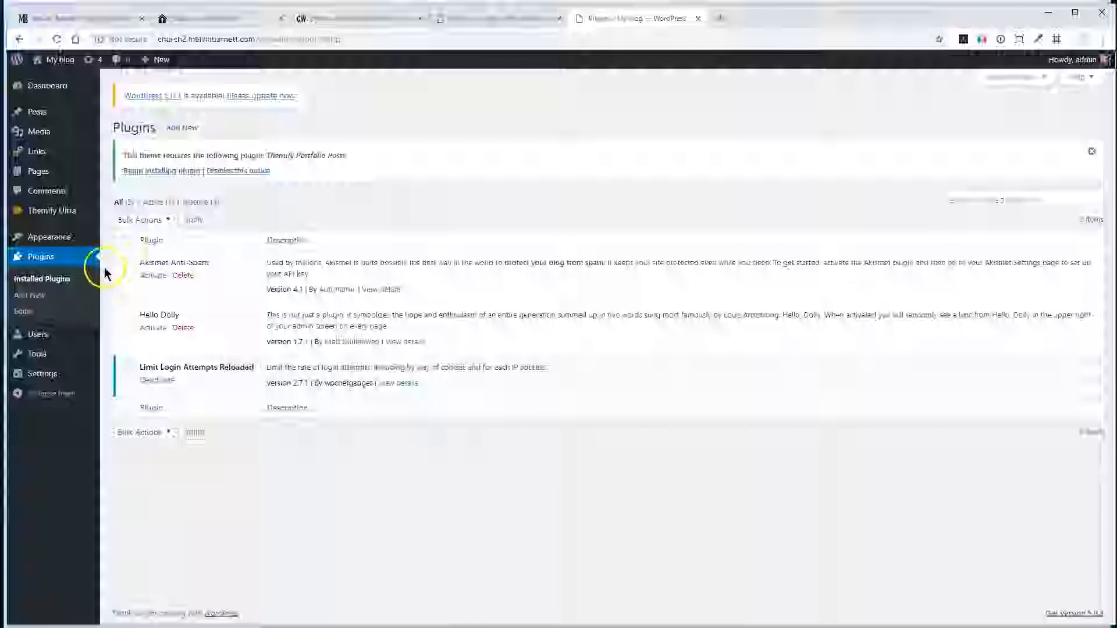
# - Select all installed plugins and bulk delete them, including Akismet Anti-Spam and Hello Dolly
pyautogui.click(126, 240)
pyautogui.click(167, 220)
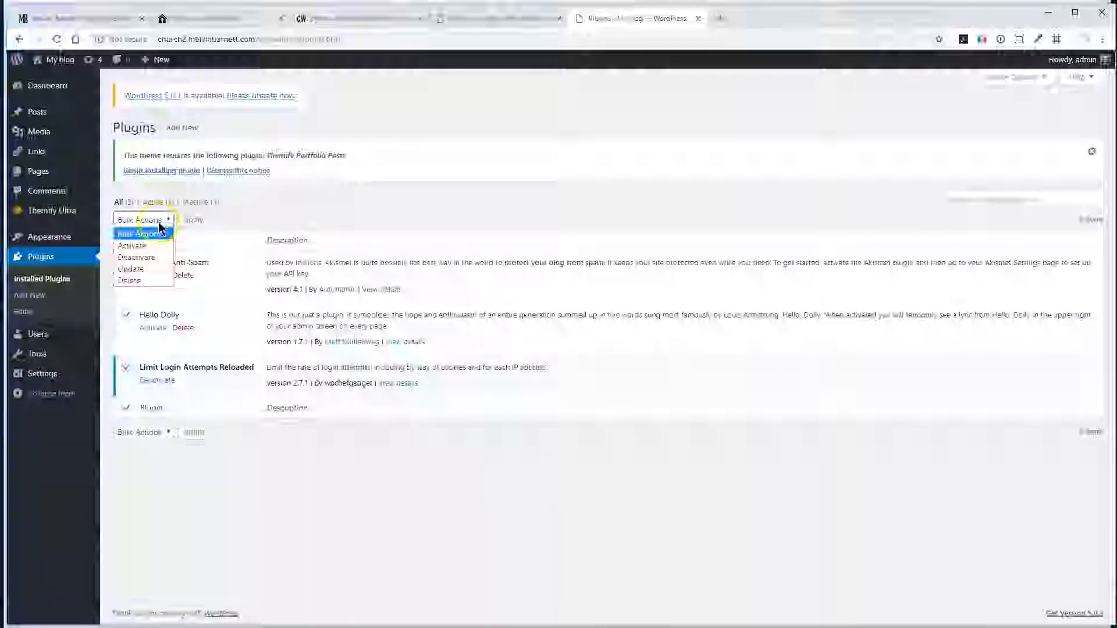
pyautogui.click(131, 281)
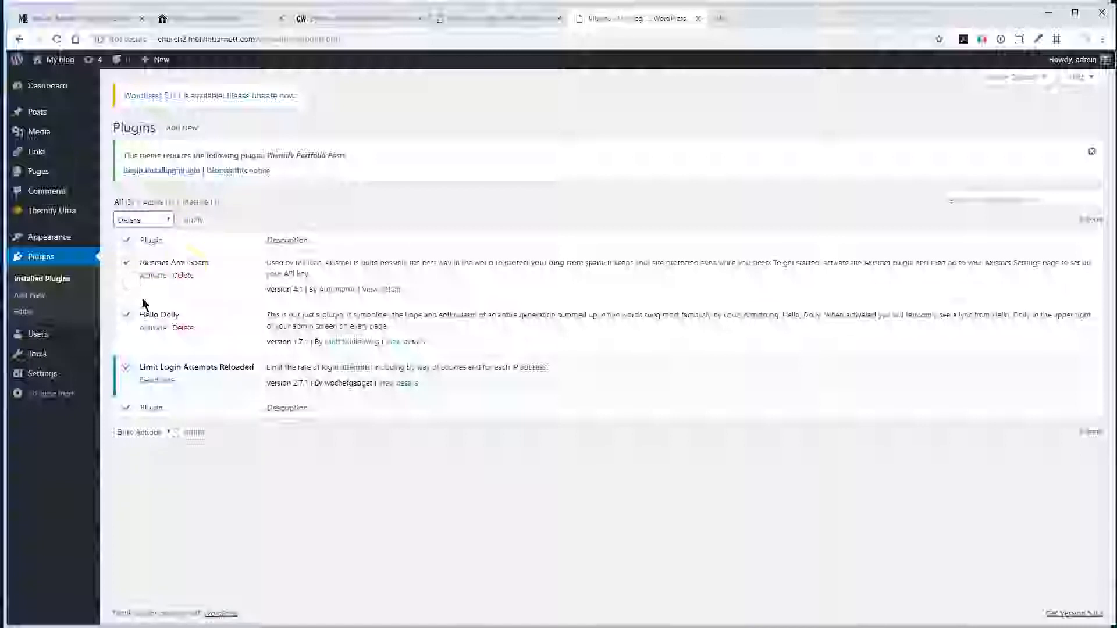
pyautogui.click(193, 220)
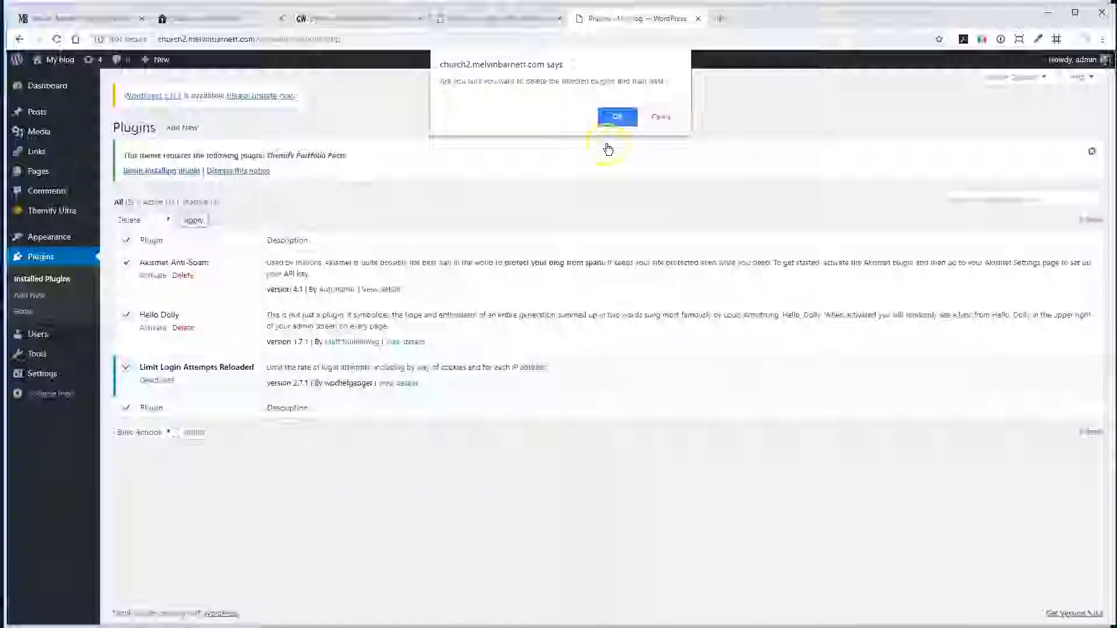
pyautogui.click(616, 118)
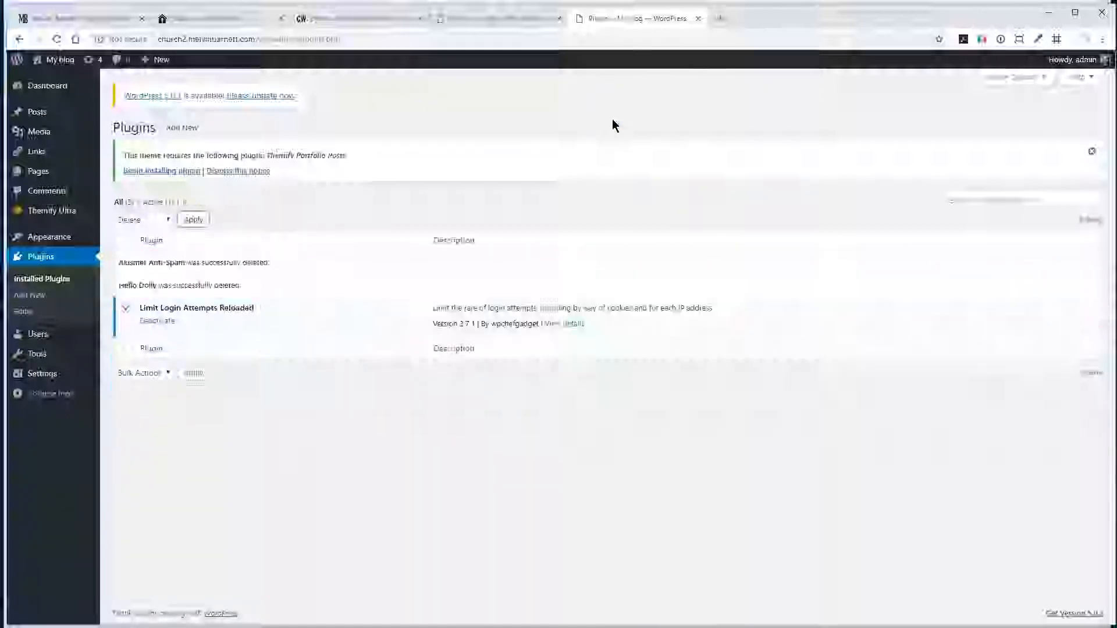
# - Deactivate the Limit Login Attempts Reloaded plugin and delete it with the Delete bulk action
pyautogui.click(154, 320)
pyautogui.click(125, 294)
pyautogui.click(165, 250)
pyautogui.click(142, 312)
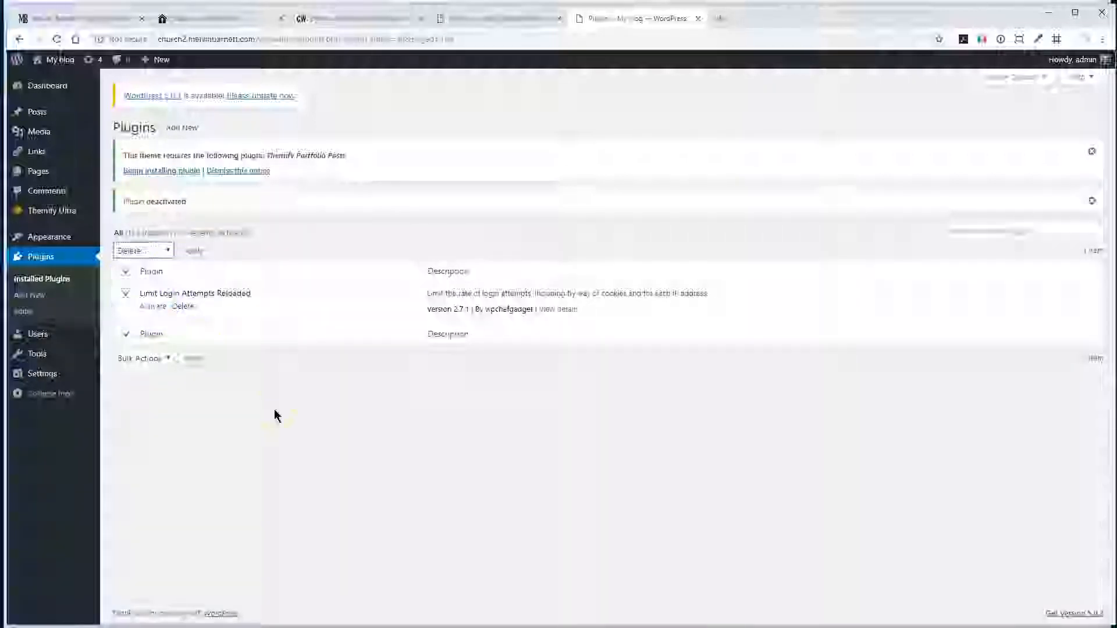
pyautogui.click(196, 251)
pyautogui.click(615, 119)
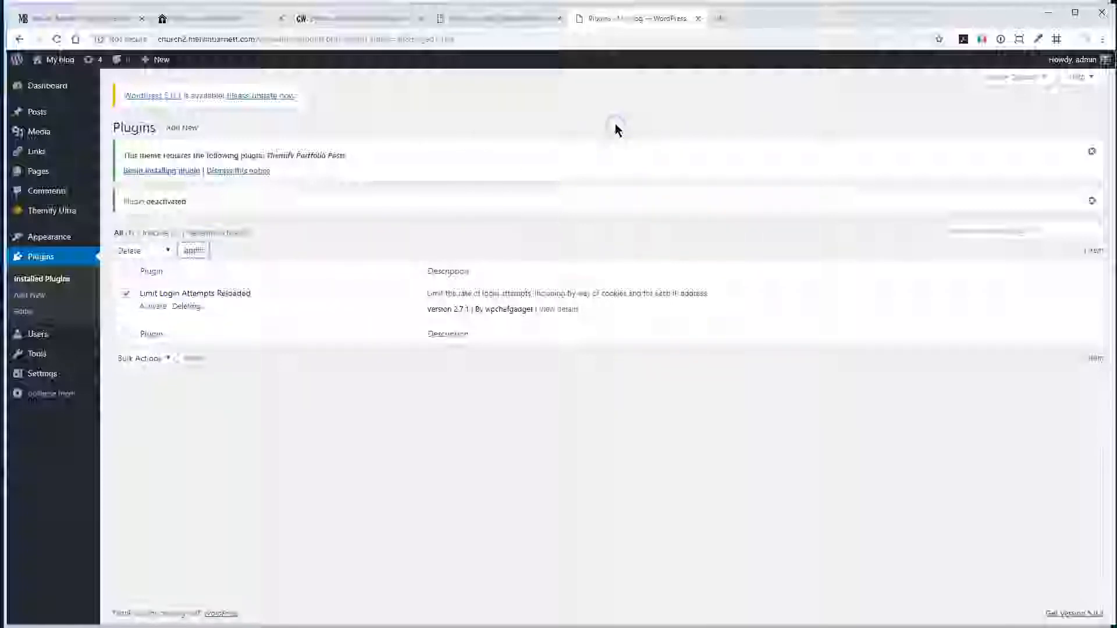
pyautogui.click(464, 244)
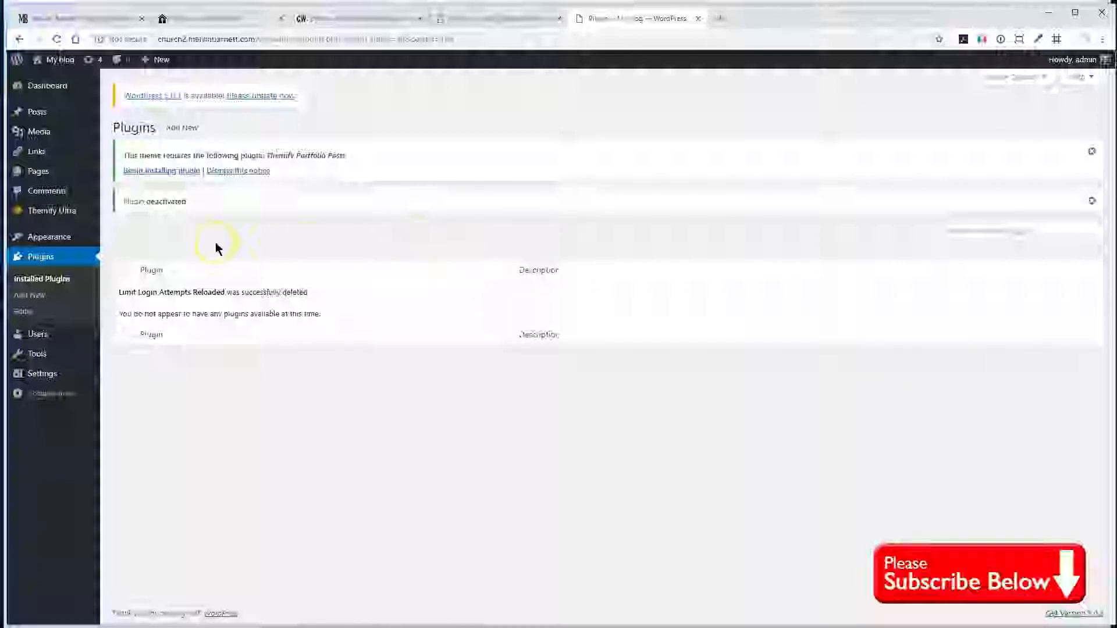
# - Search the plugin directory for "easy facebook likebox", then install and activate the Easy Facebook Like Box plugin
pyautogui.click(186, 131)
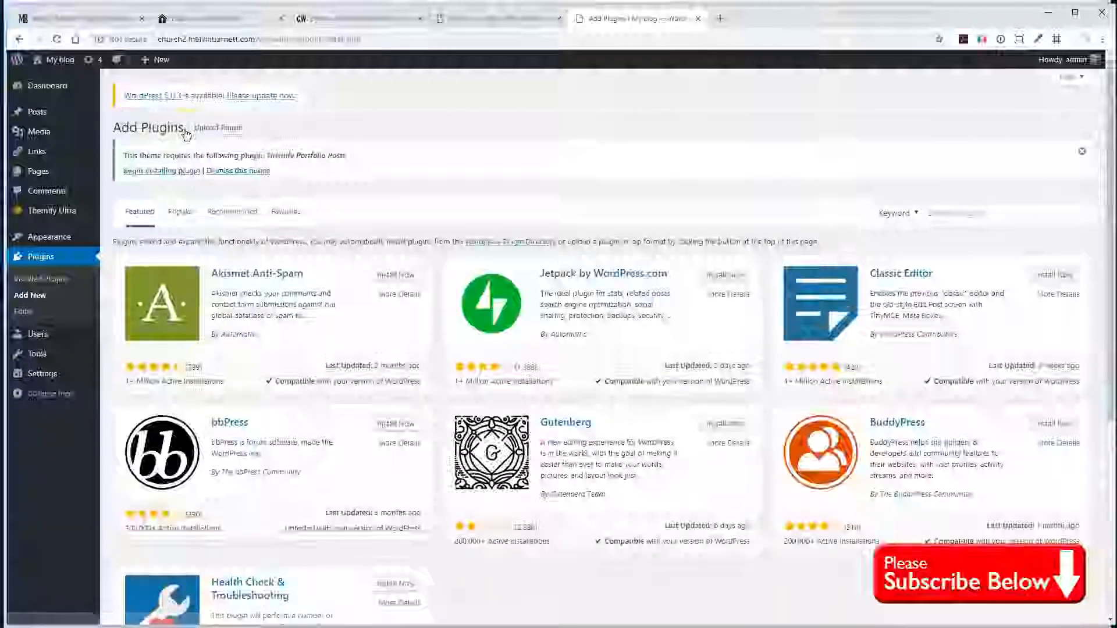
pyautogui.click(1001, 176)
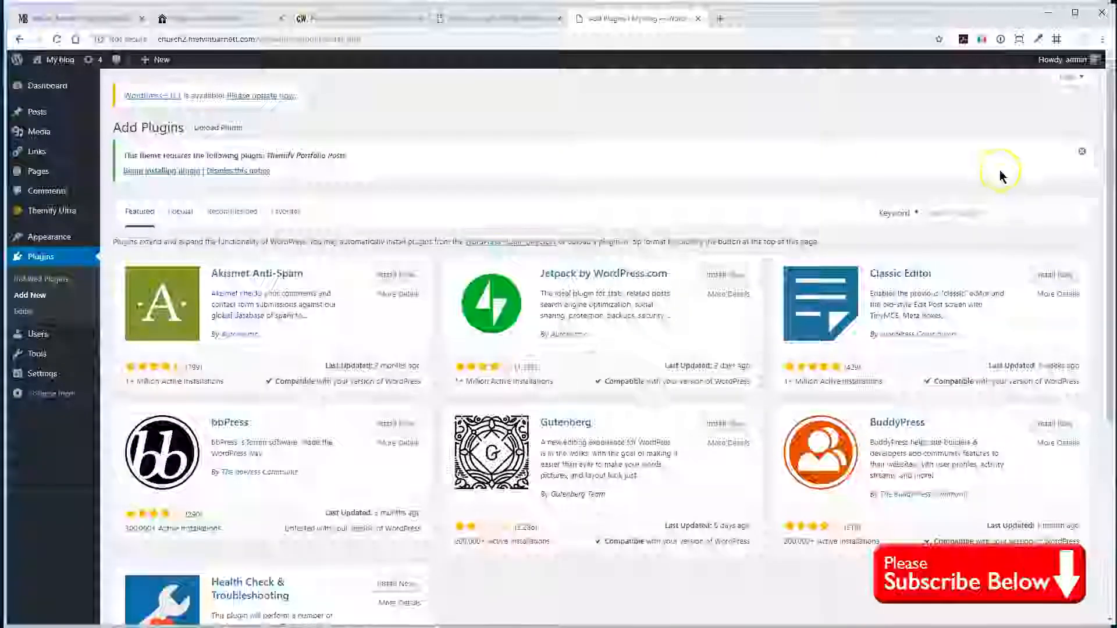
pyautogui.click(955, 216)
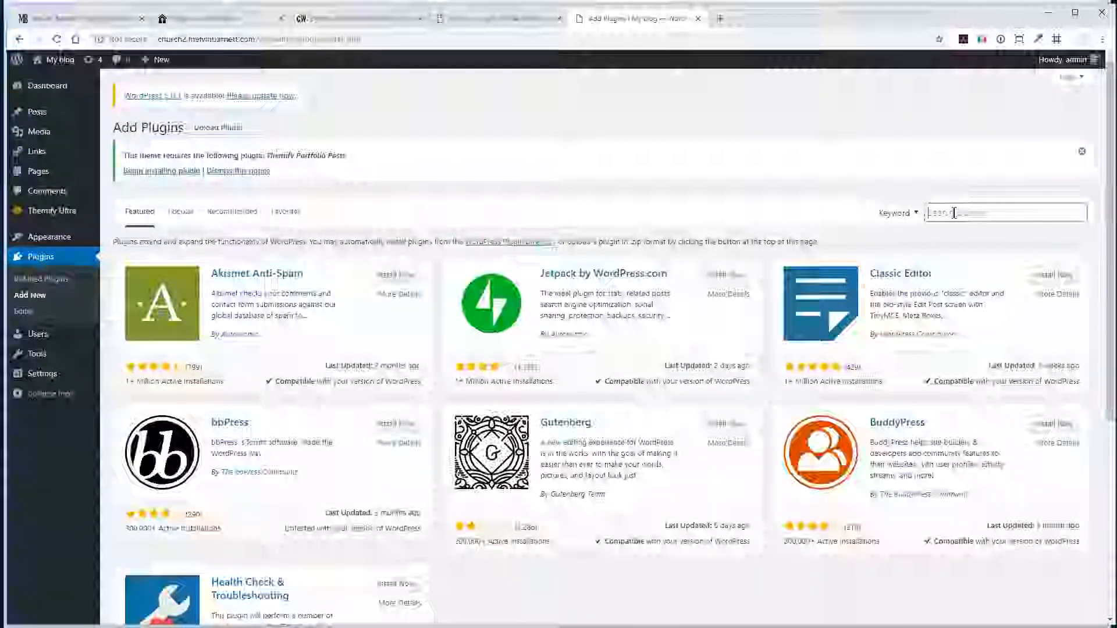
pyautogui.write('easy f')
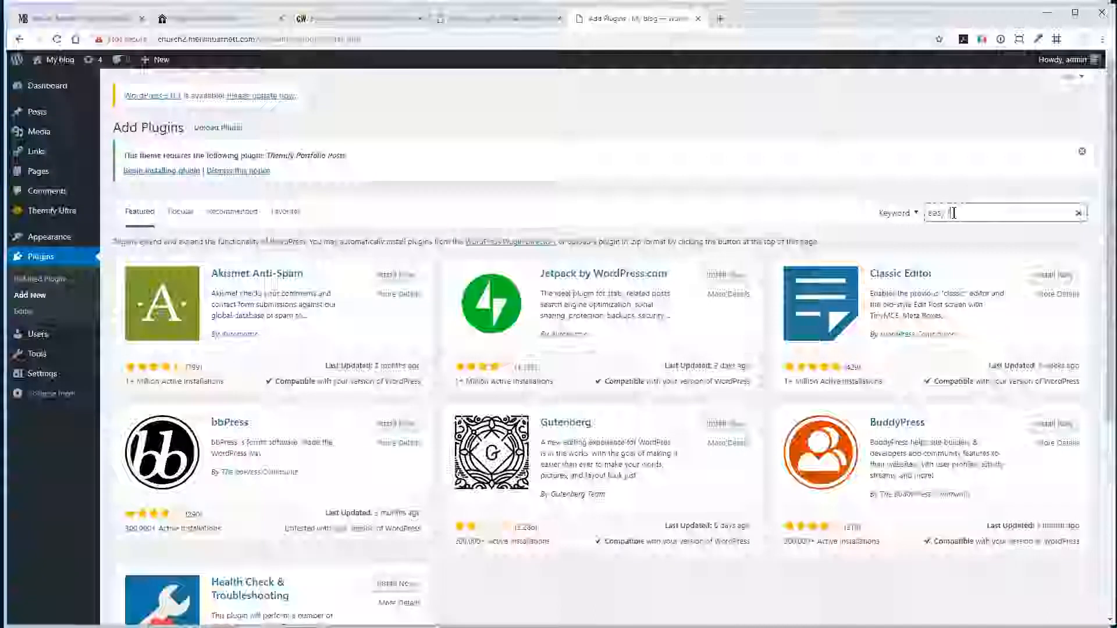
pyautogui.write('acebook likebox')
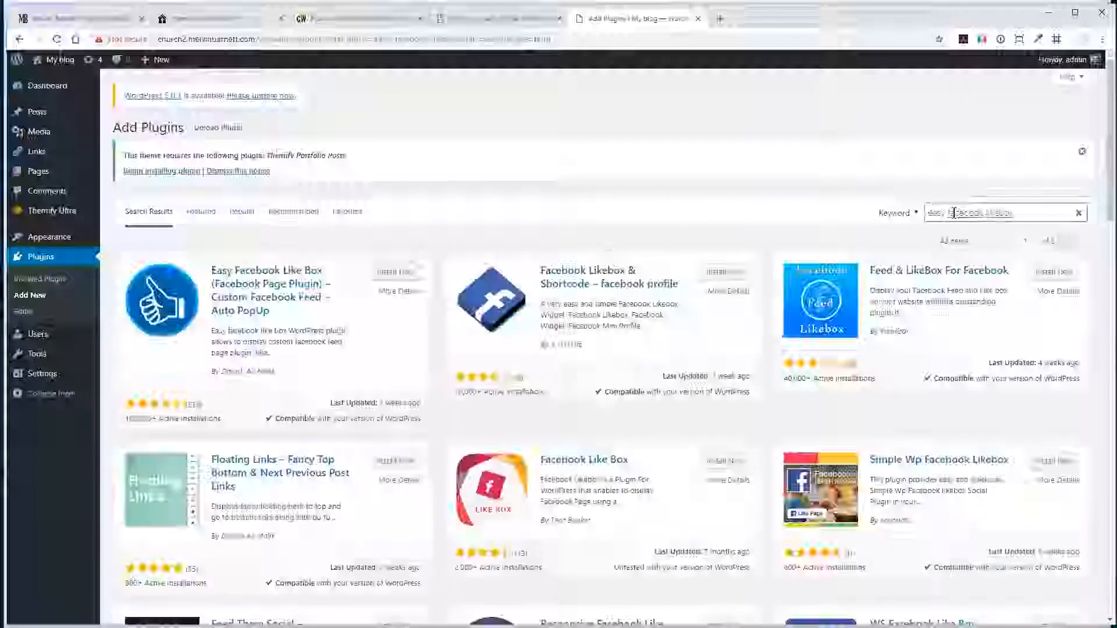
pyautogui.click(393, 273)
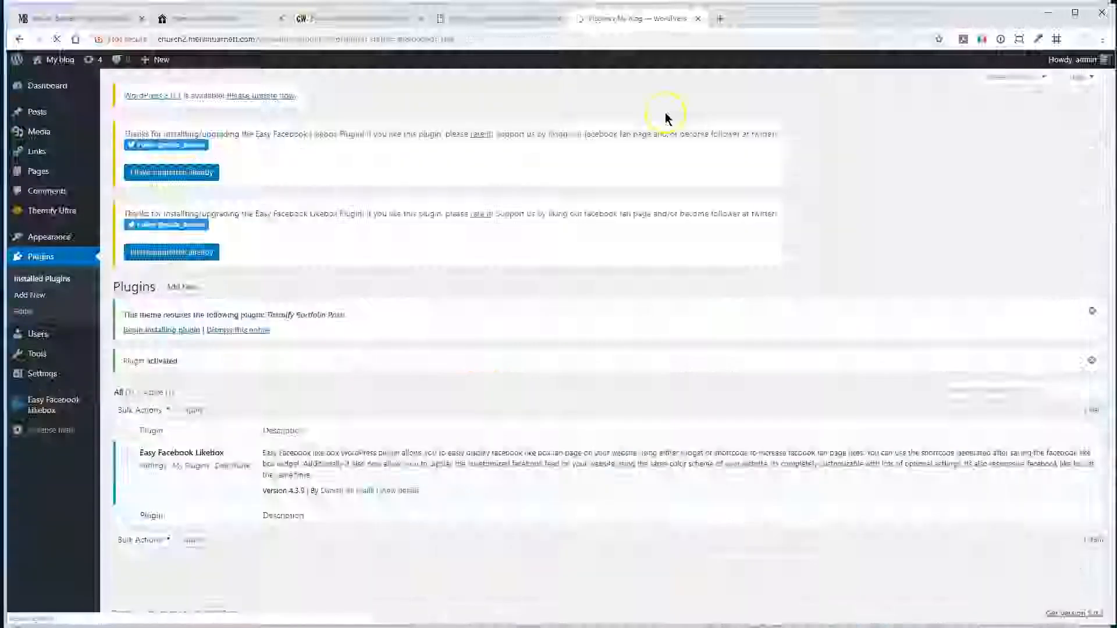
# - Search the plugin directory for "Bible verse", then install and activate the Bible Verse of the Day plugin
pyautogui.click(41, 258)
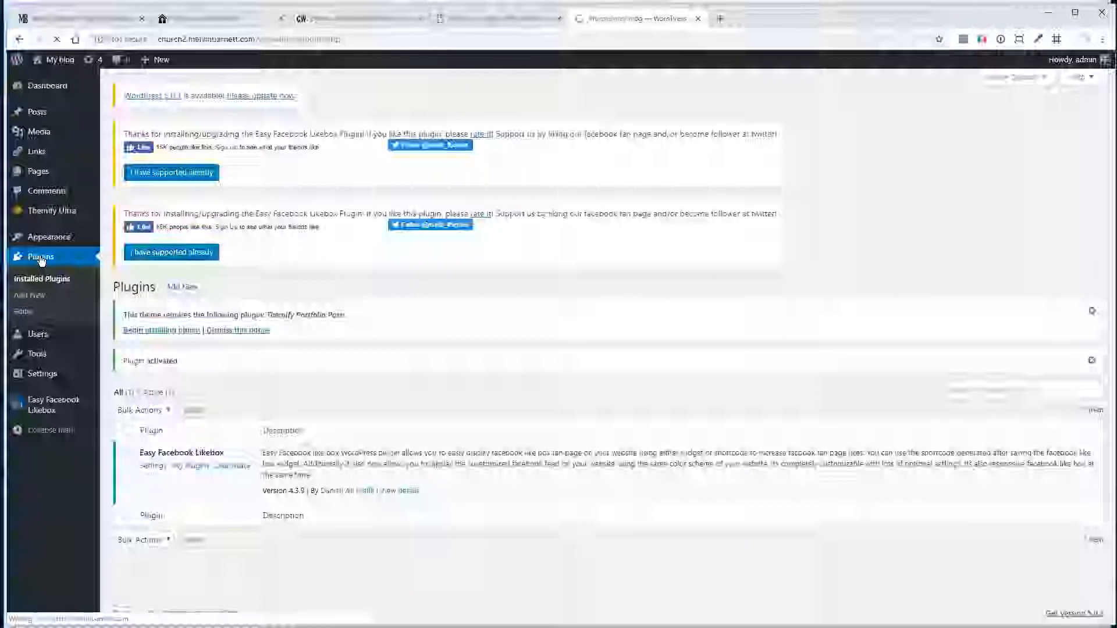
pyautogui.click(182, 288)
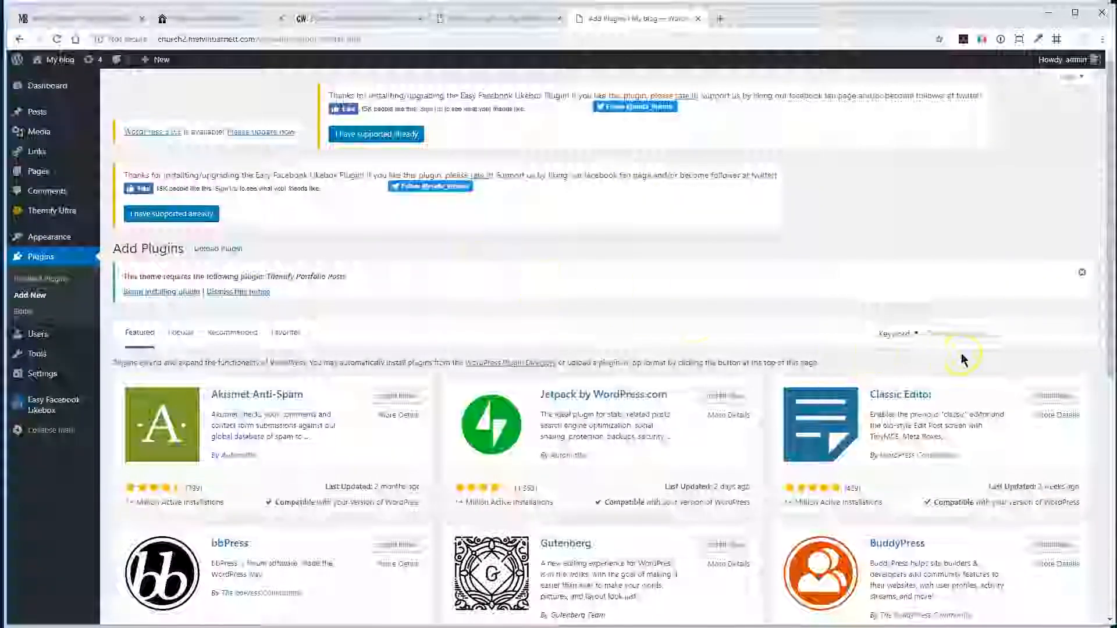
pyautogui.click(956, 334)
pyautogui.click(949, 331)
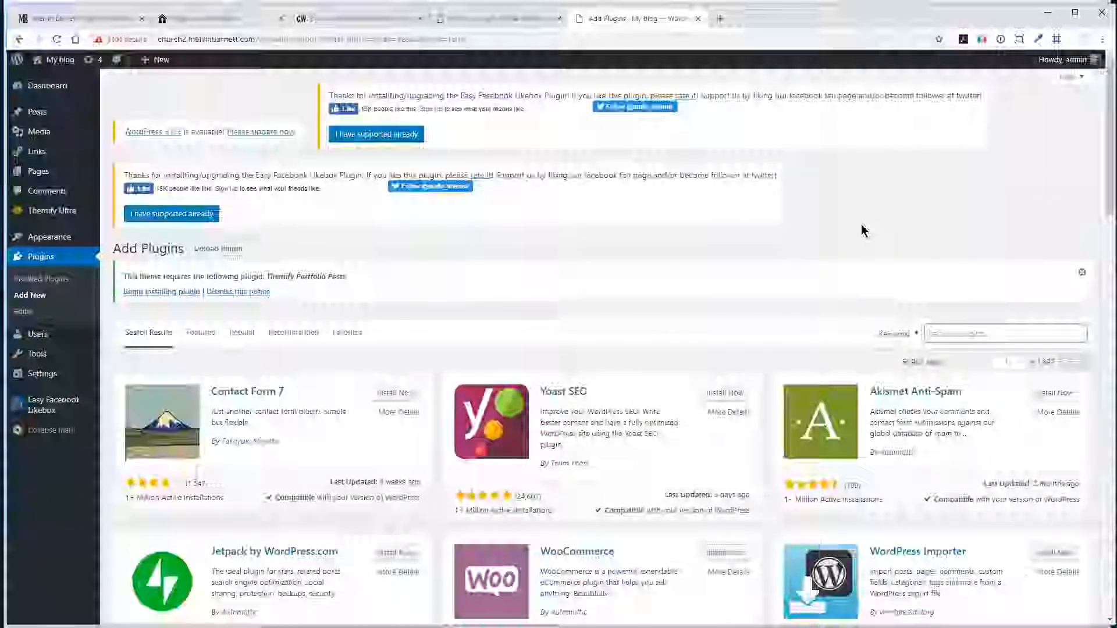
pyautogui.write('Bible verse')
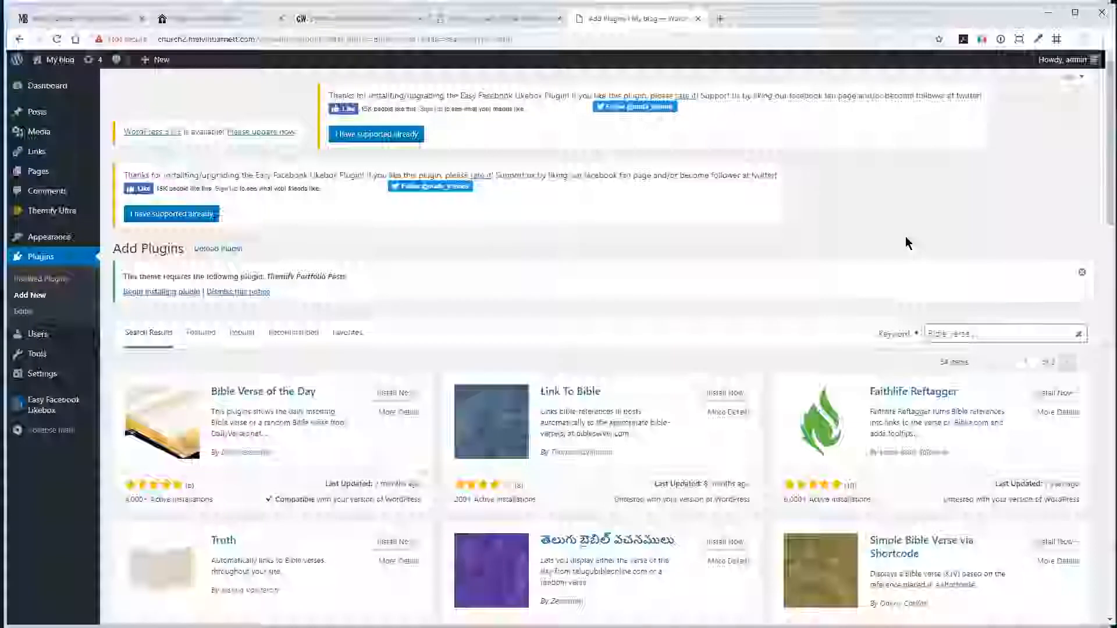
pyautogui.scroll(-2, 908, 243)
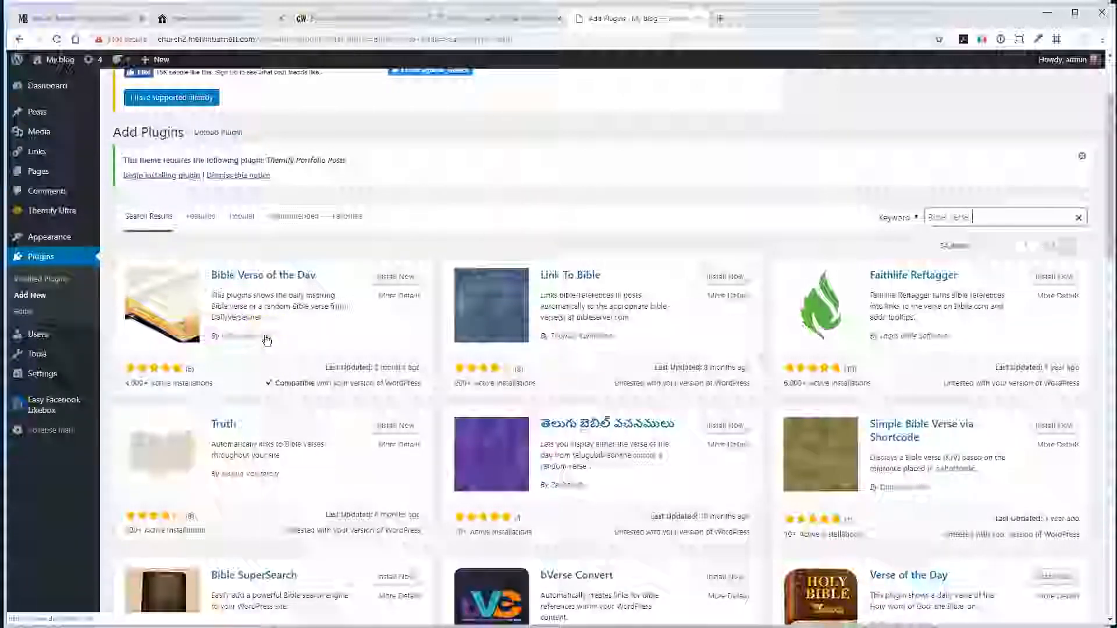
pyautogui.click(385, 277)
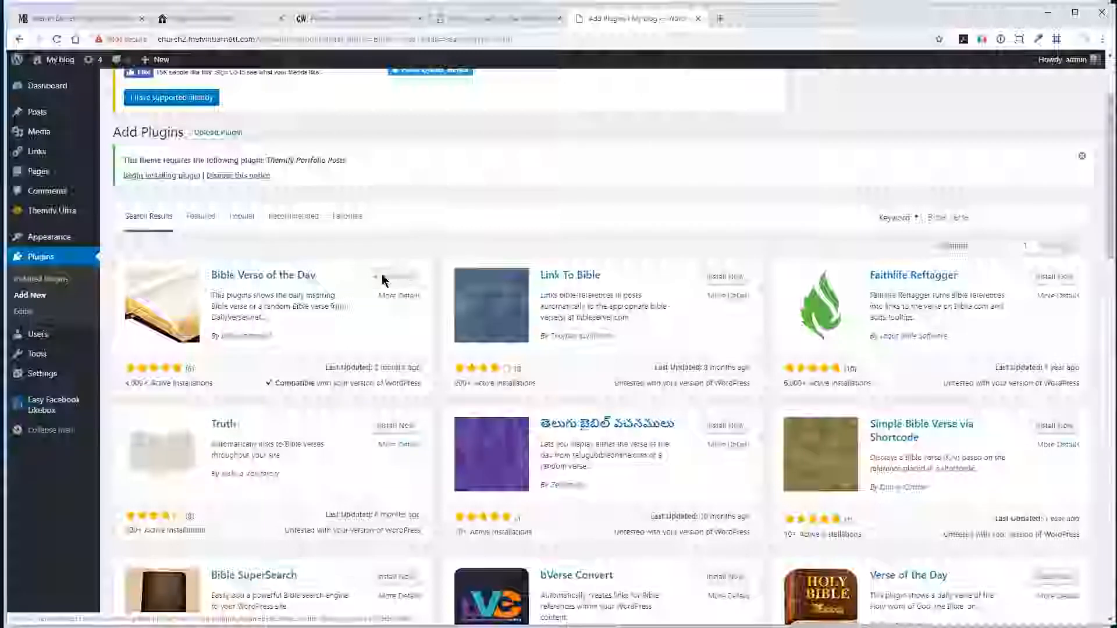
pyautogui.click(411, 277)
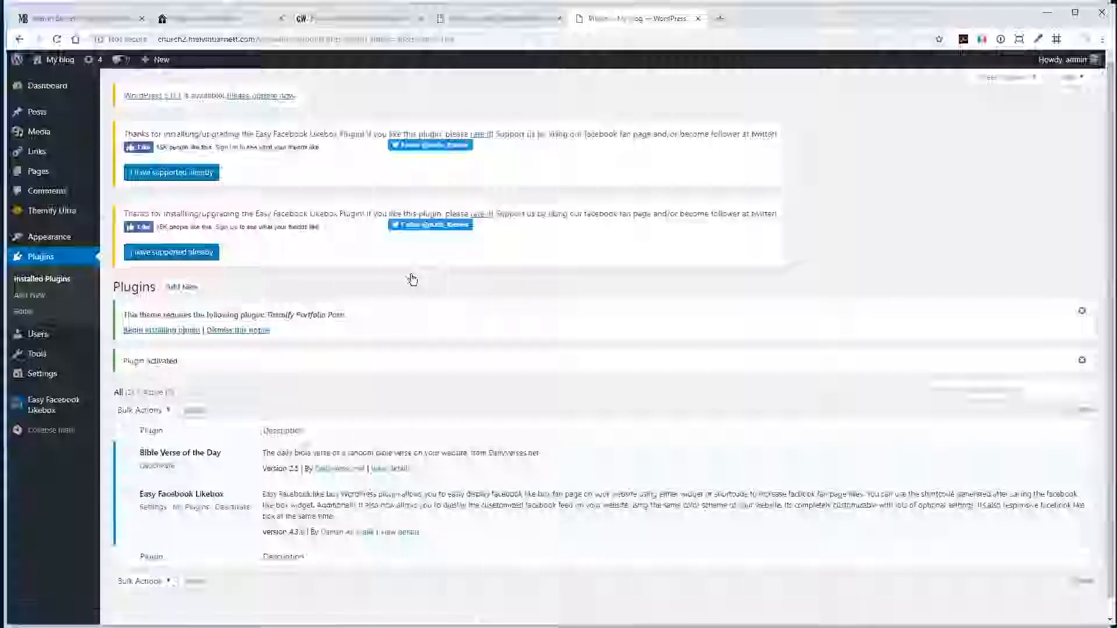
# - Search the plugin directory for "Contact form 7", then install and activate the Contact Form 7 plugin
pyautogui.click(168, 294)
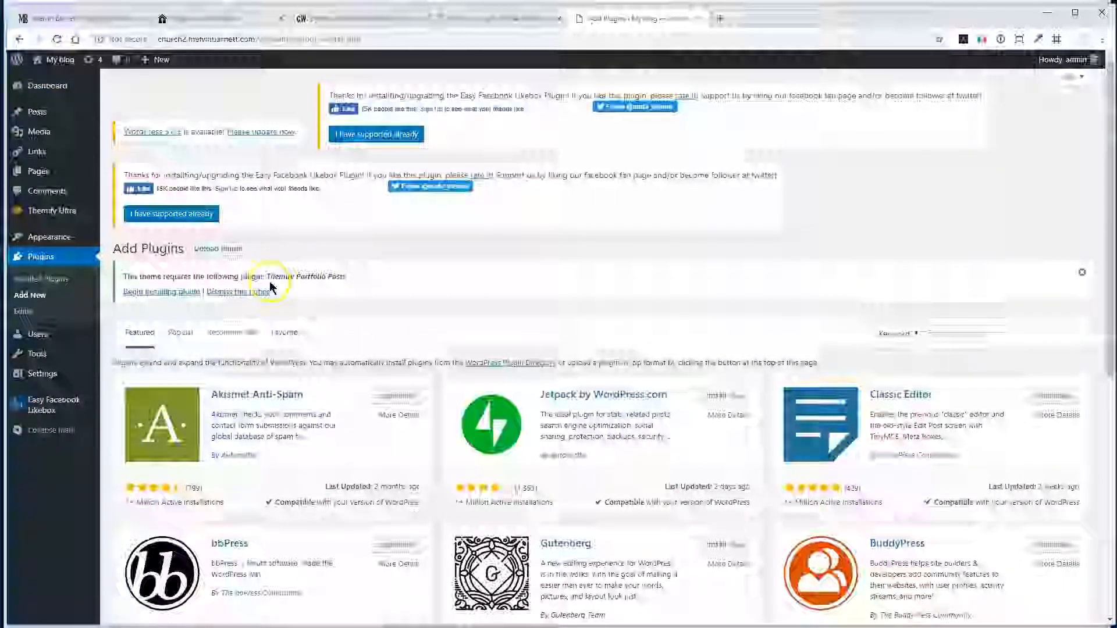
pyautogui.click(947, 333)
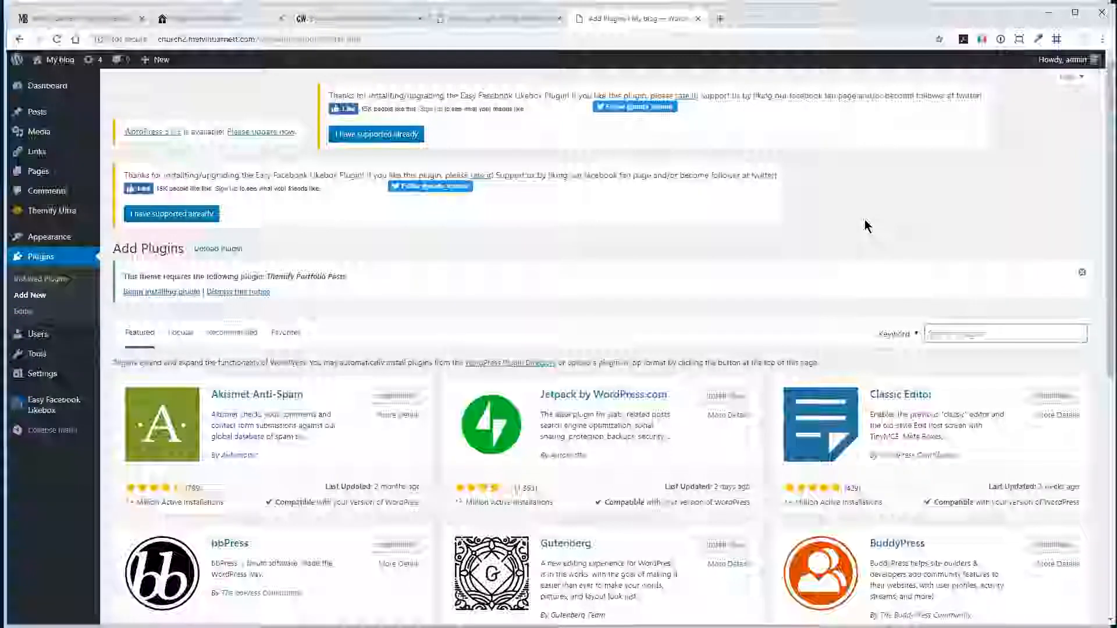
pyautogui.write('Contact form 7')
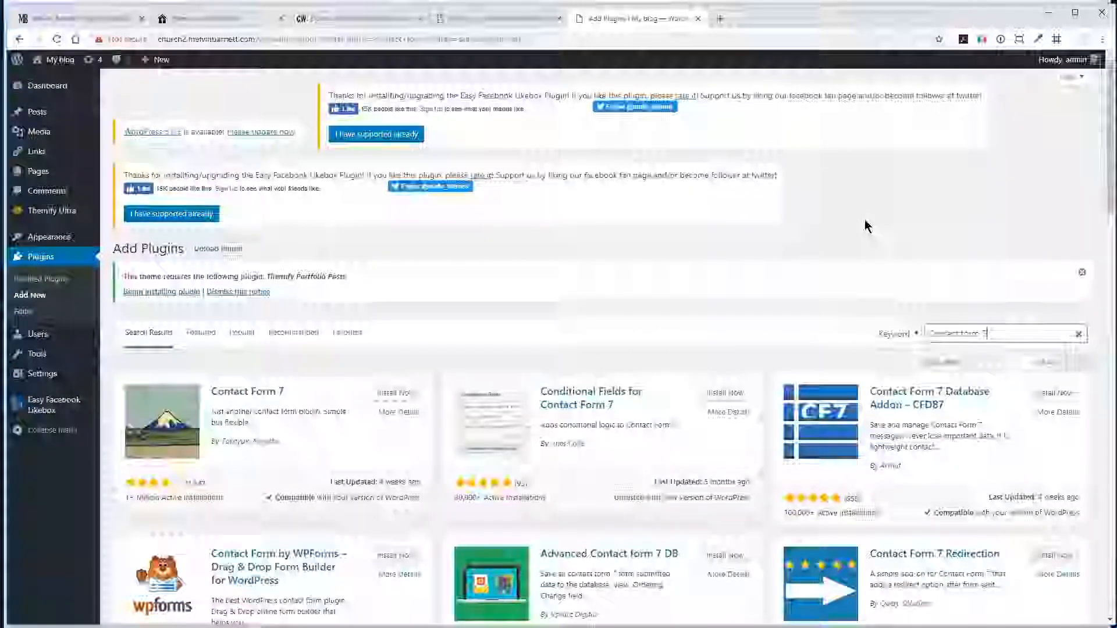
pyautogui.scroll(-2, 867, 233)
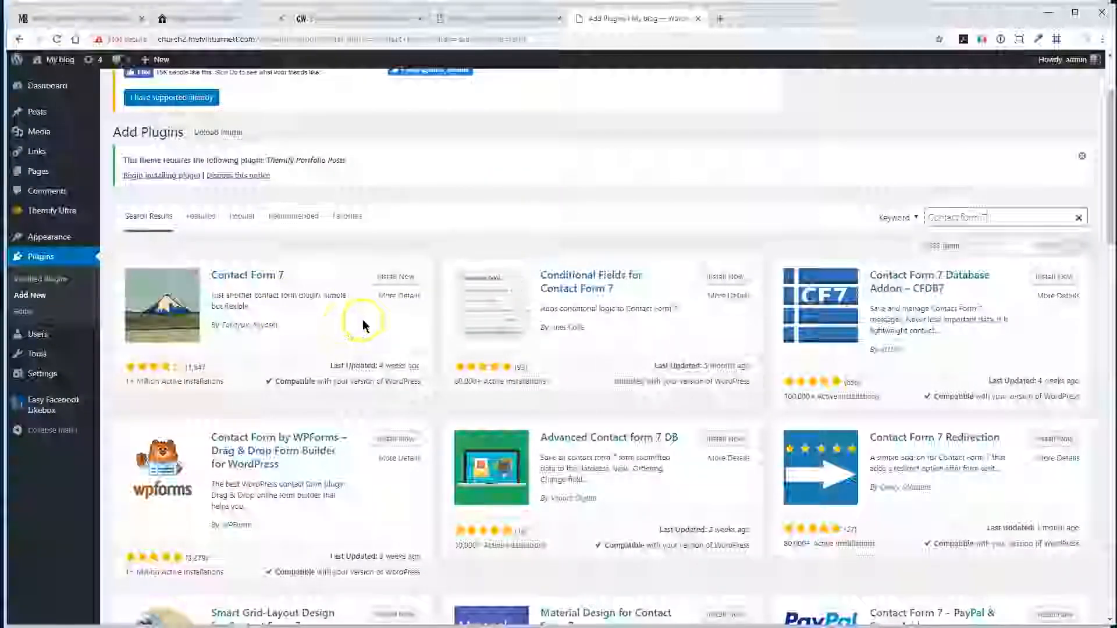
pyautogui.click(390, 280)
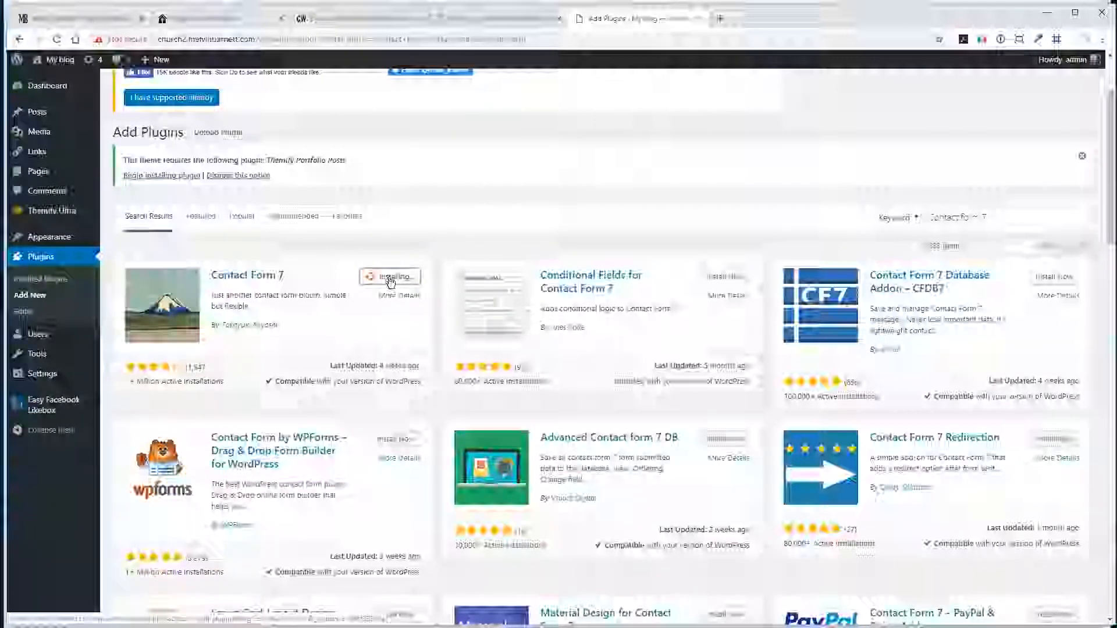
pyautogui.click(390, 279)
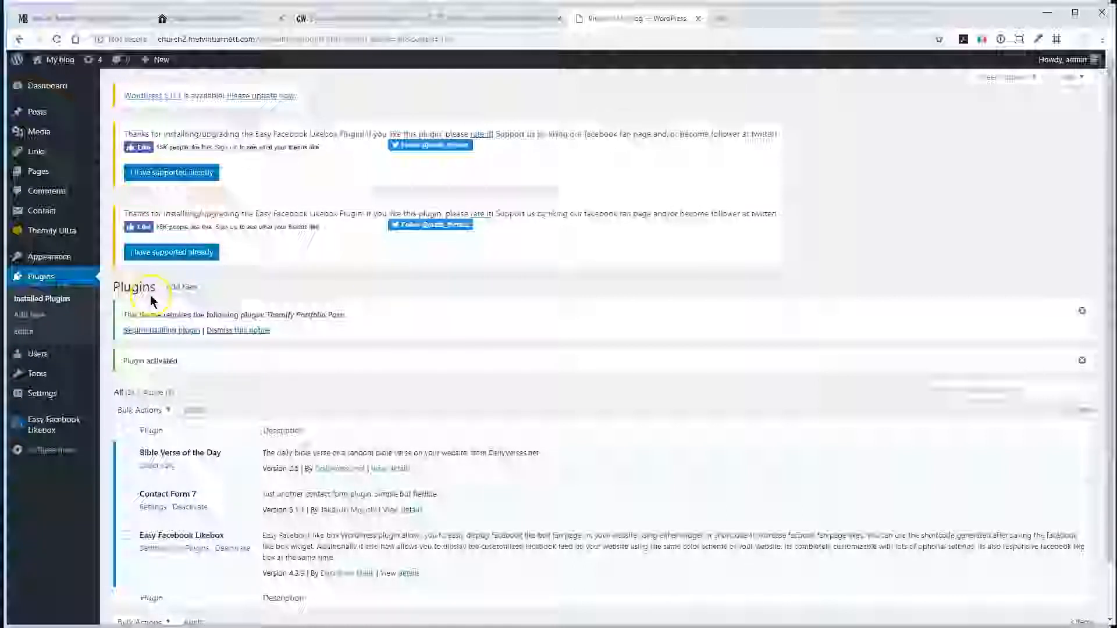
# - Search the plugin directory for "updraft plus", install and activate the UpdraftPlus WordPress Backup Plugin, and dismiss its welcome pop-up
pyautogui.click(181, 287)
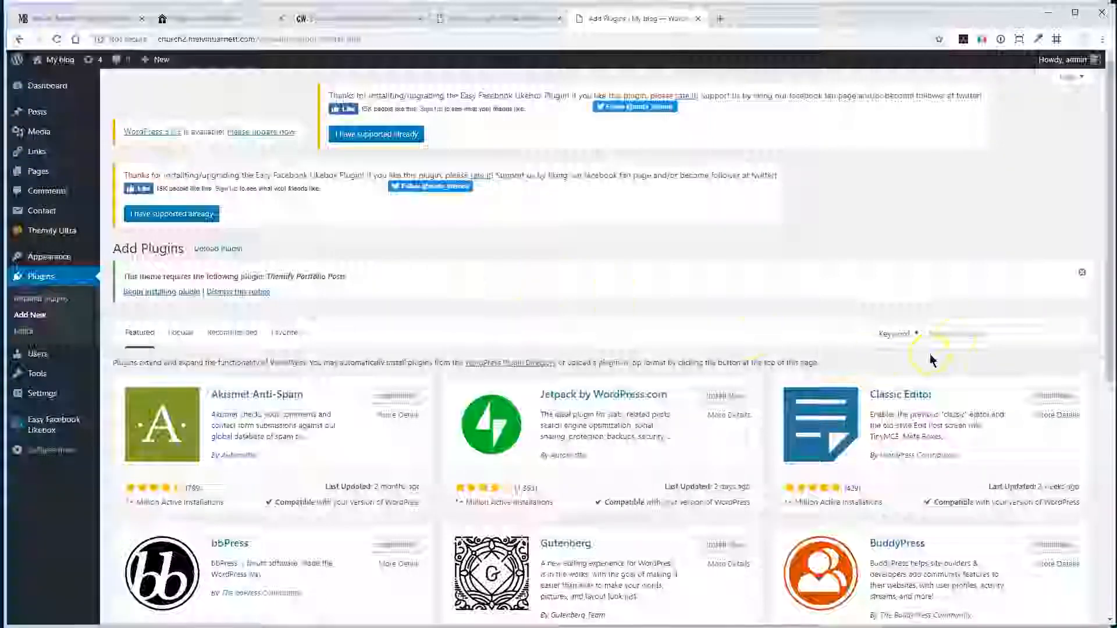
pyautogui.click(961, 332)
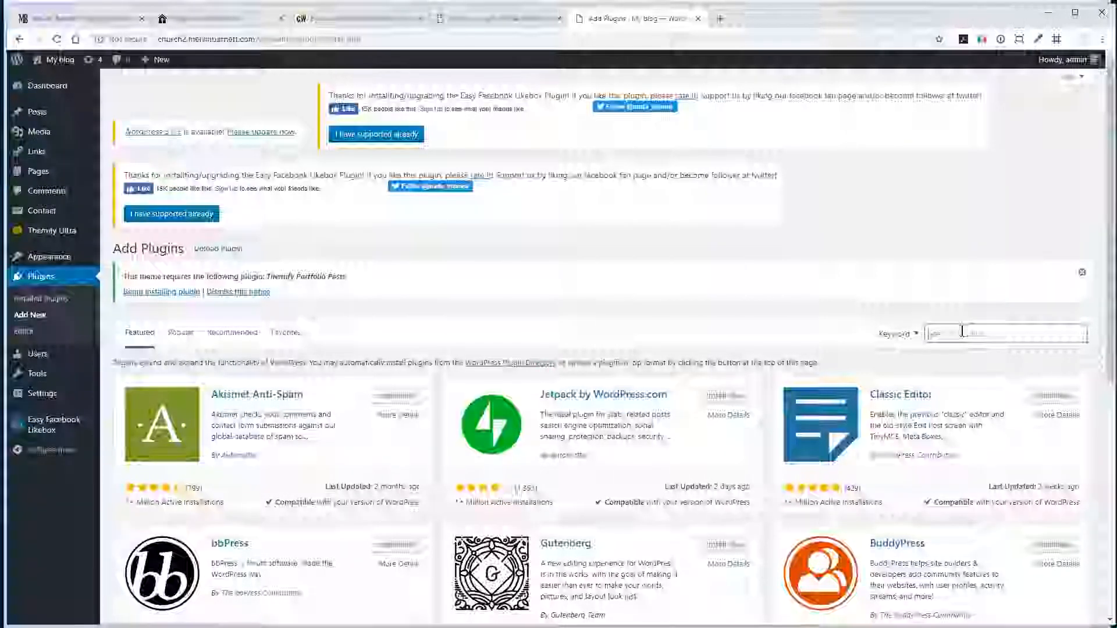
pyautogui.write('styleaft plus')
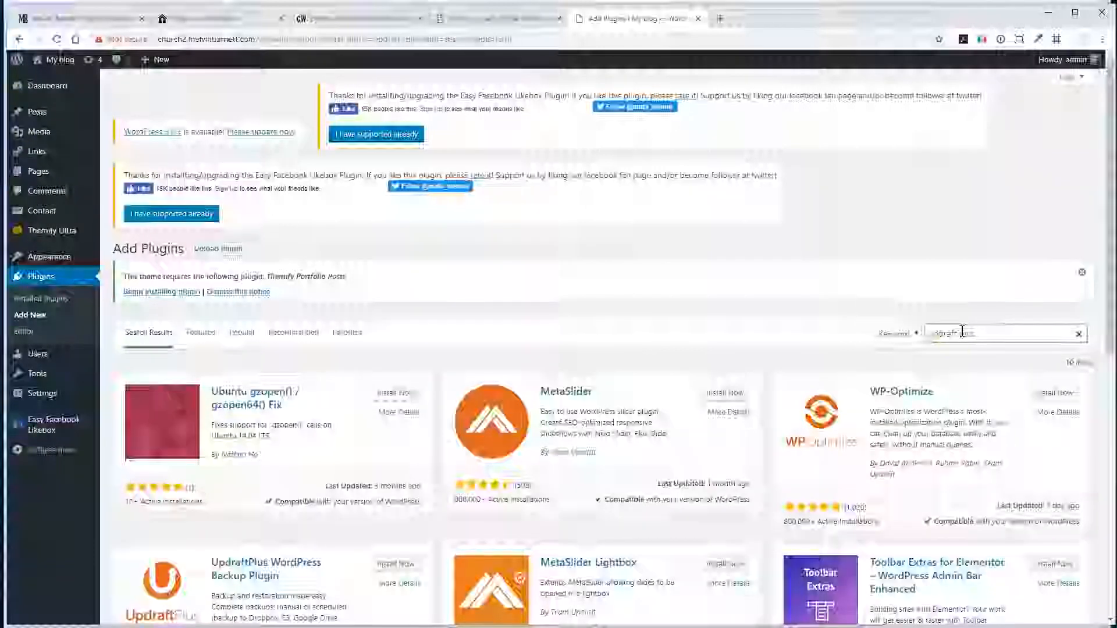
pyautogui.scroll(-3, 948, 342)
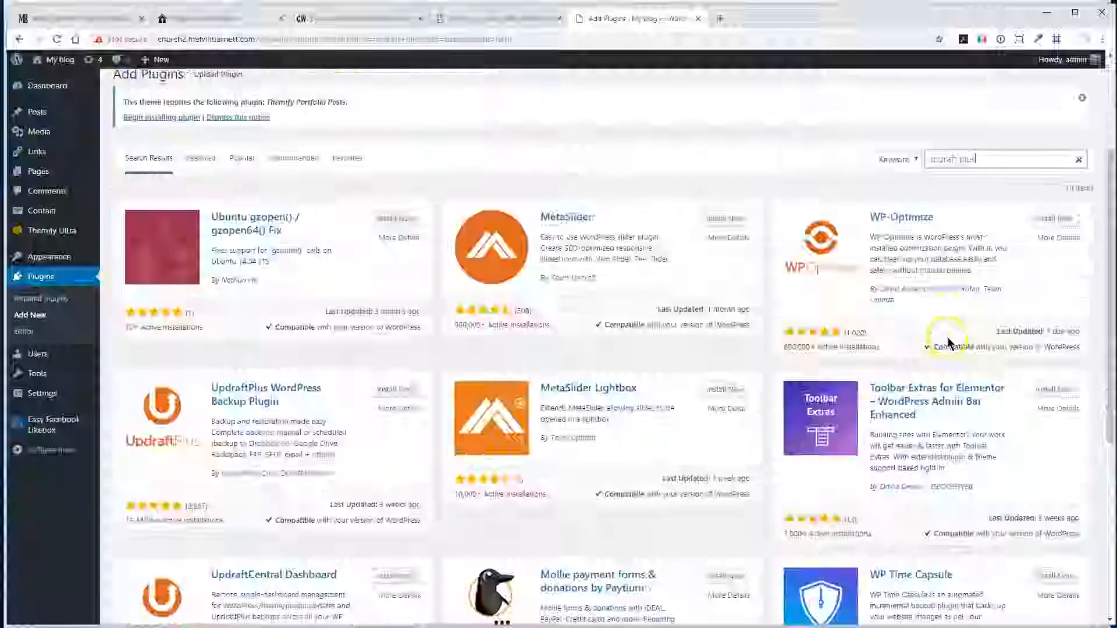
pyautogui.click(398, 391)
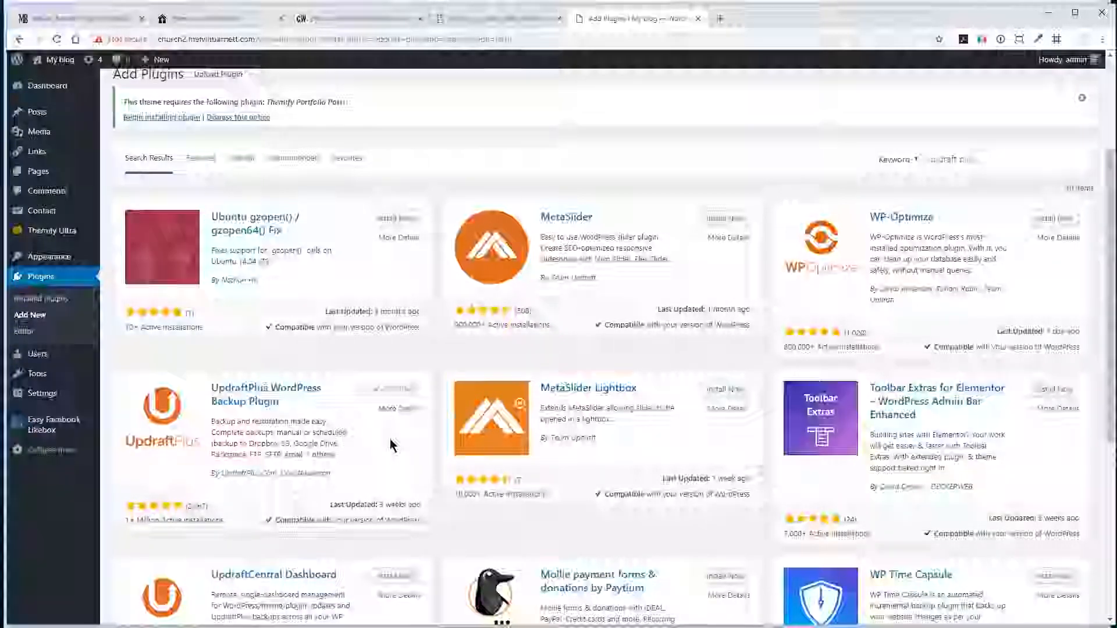
pyautogui.click(395, 390)
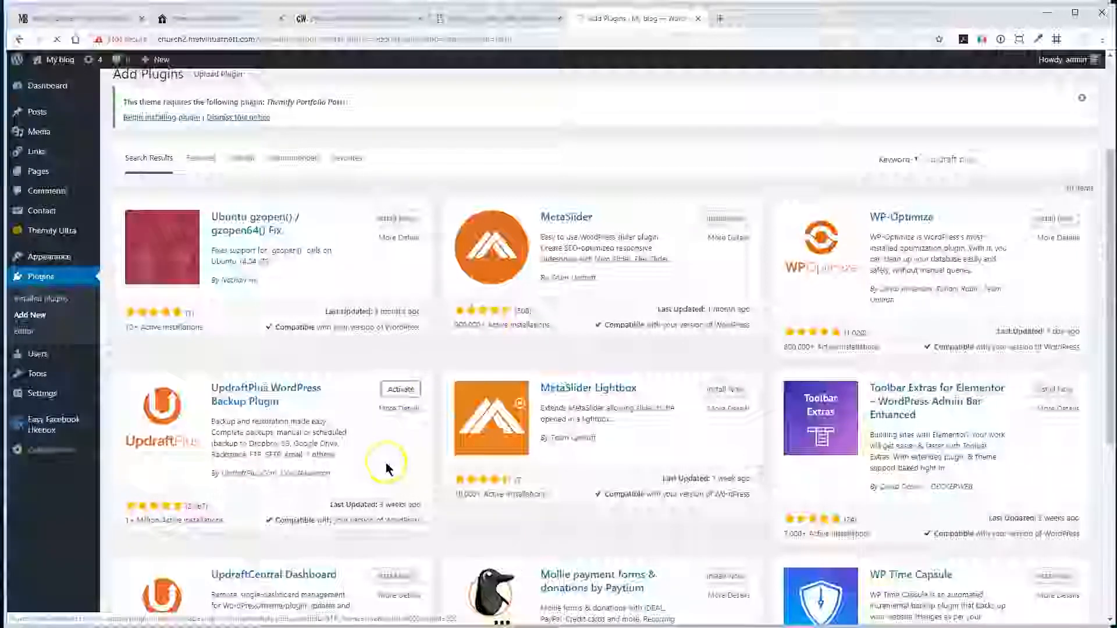
pyautogui.scroll(-3, 387, 470)
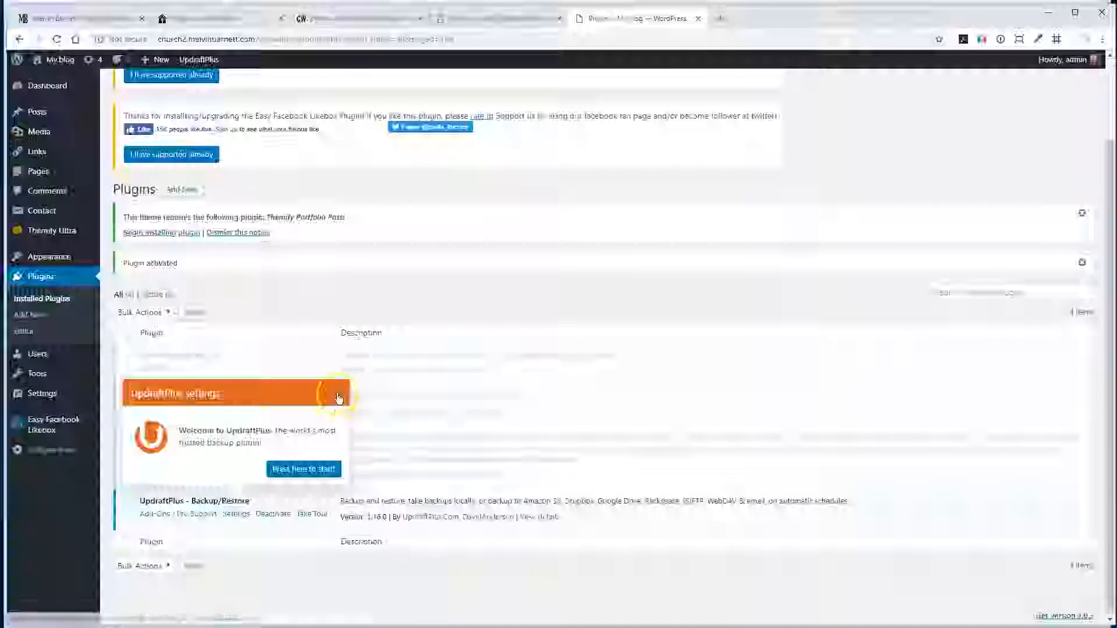
pyautogui.click(336, 396)
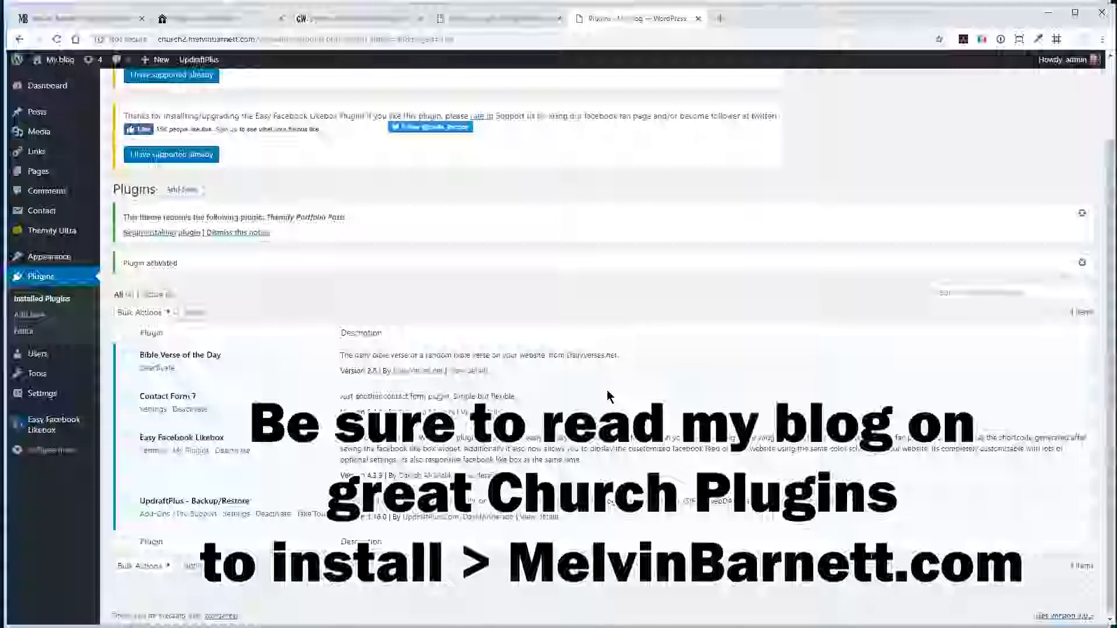
# - Search for "Google Analytics Dashboard for WP", then install and activate the Google Analytics Dashboard for WP plugin by ExactMetrics
pyautogui.click(194, 192)
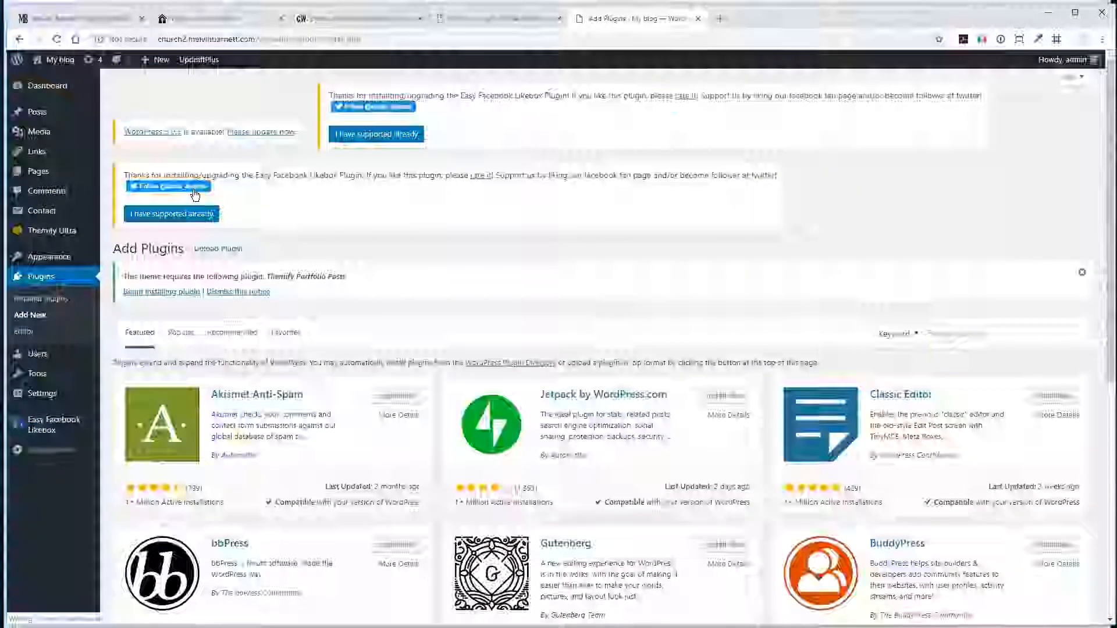
pyautogui.click(945, 334)
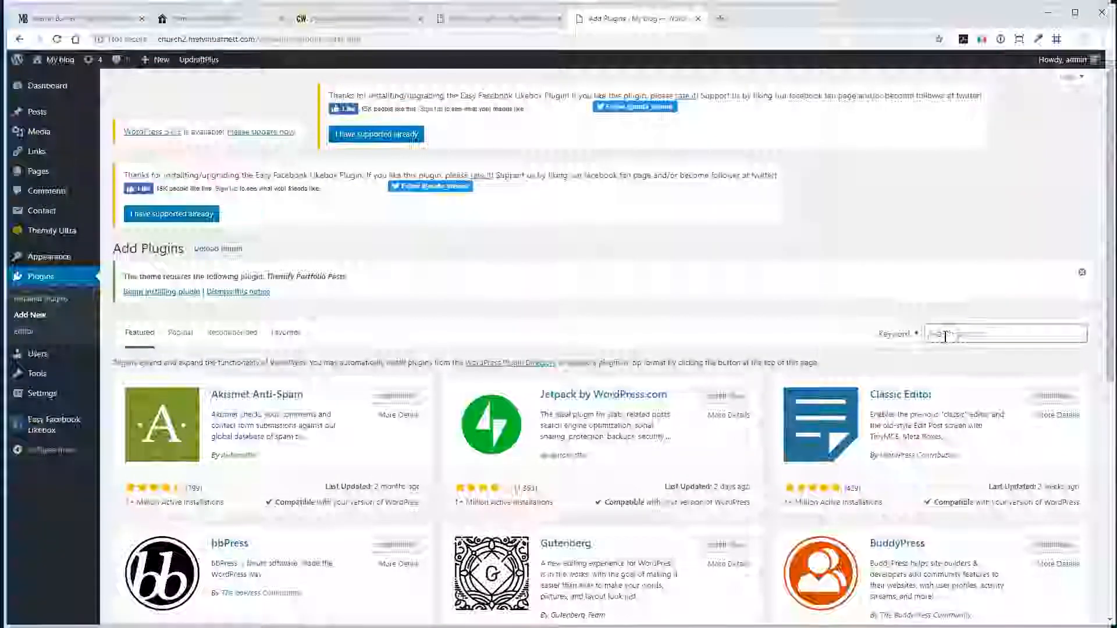
pyautogui.write('Google Analytics Dashboard for WP')
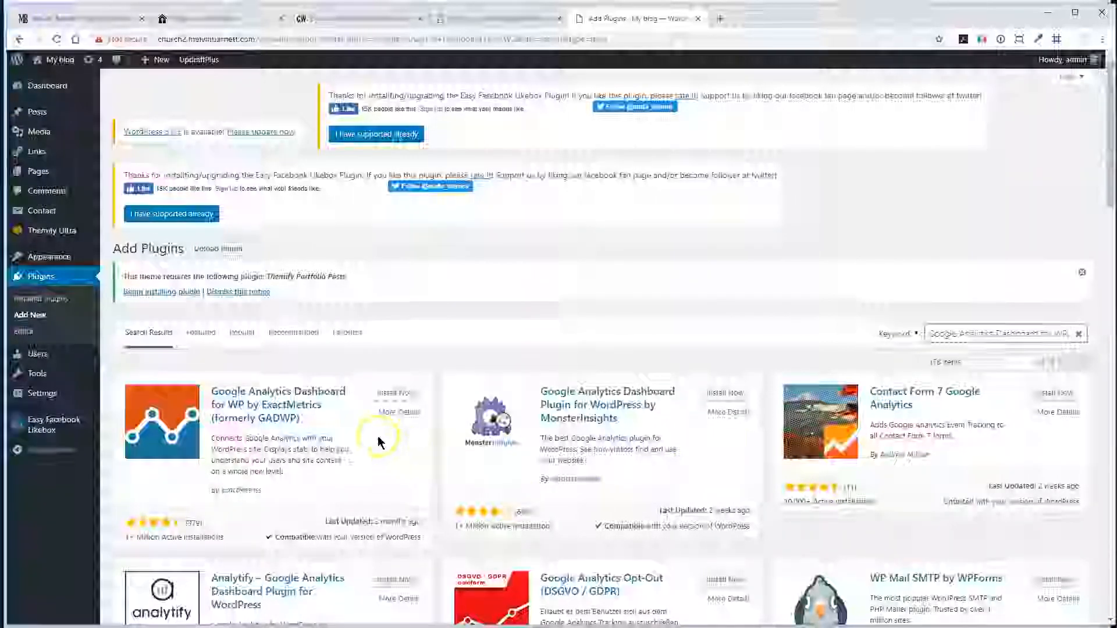
pyautogui.scroll(-1, 372, 419)
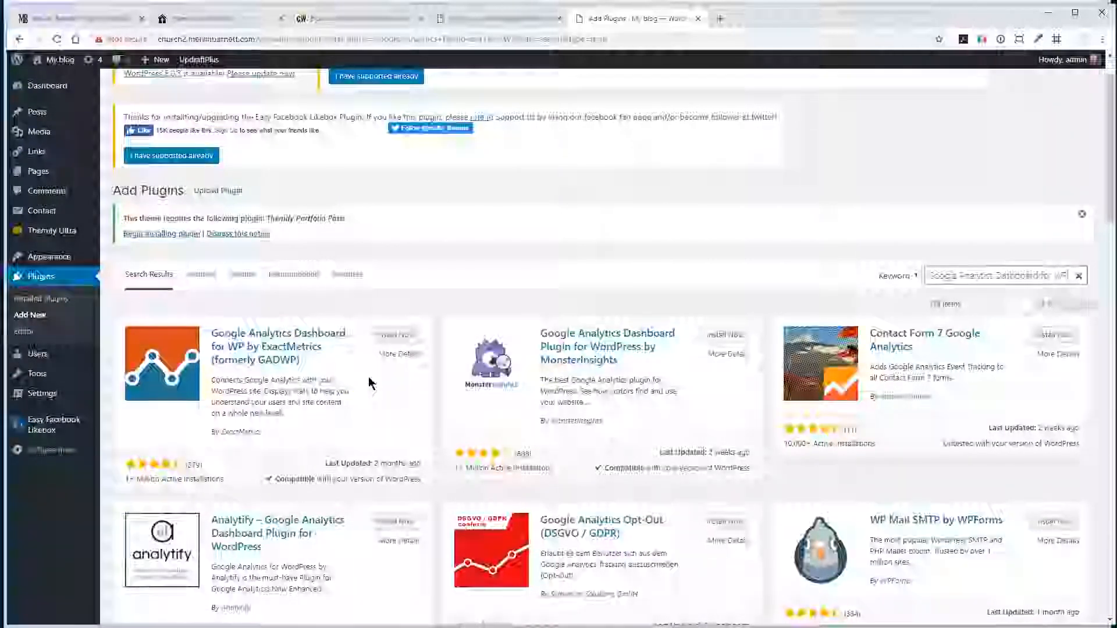
pyautogui.click(394, 338)
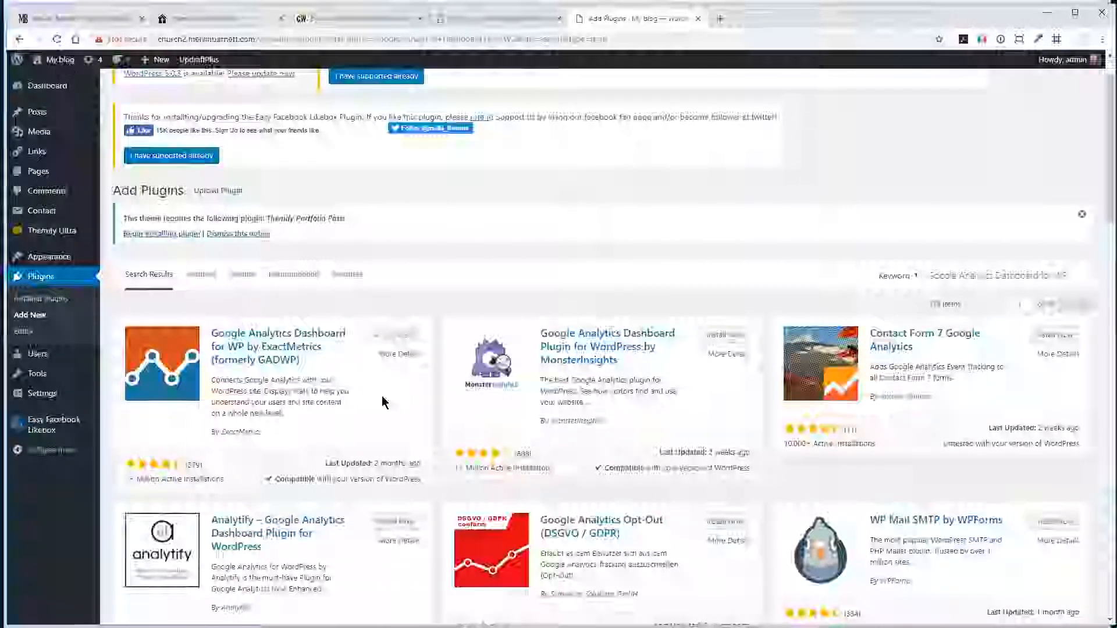
pyautogui.click(396, 336)
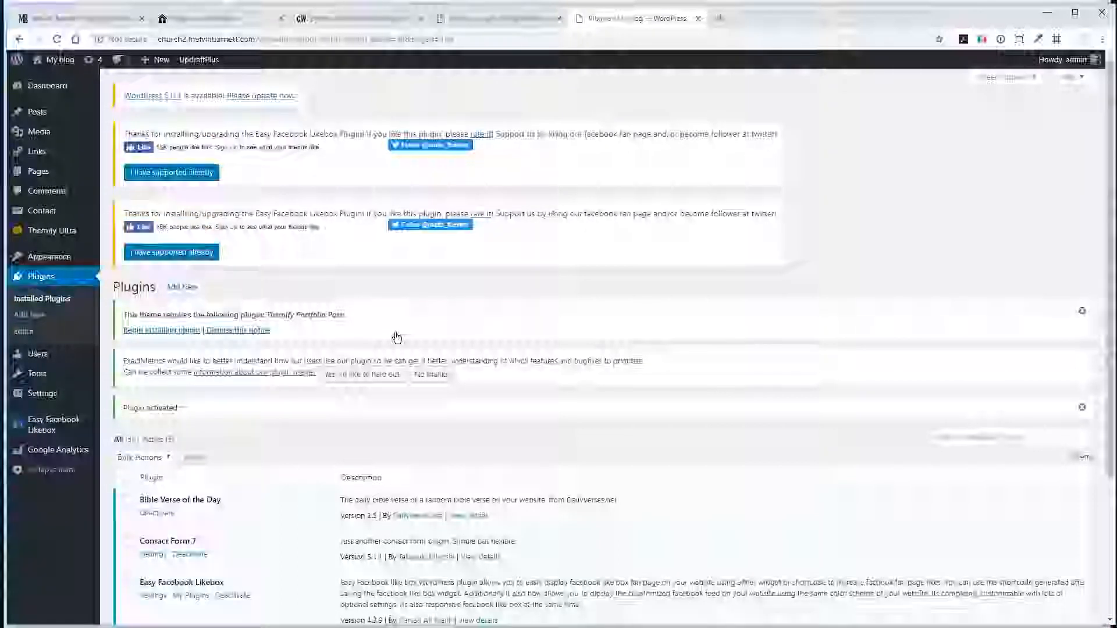
pyautogui.scroll(-3, 466, 349)
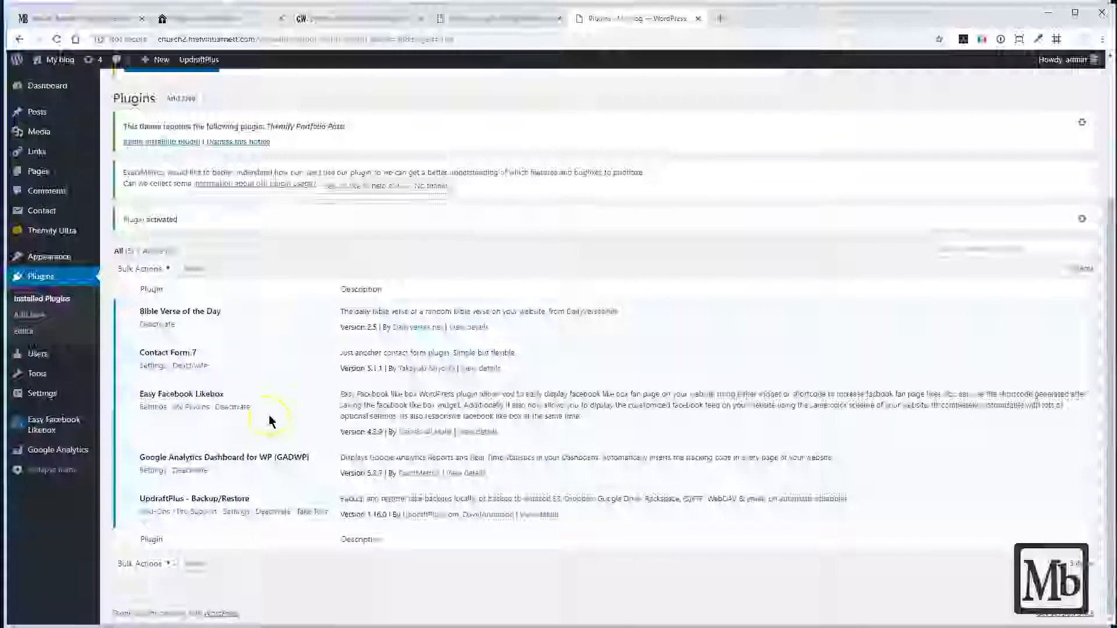
pyautogui.scroll(3, 773, 252)
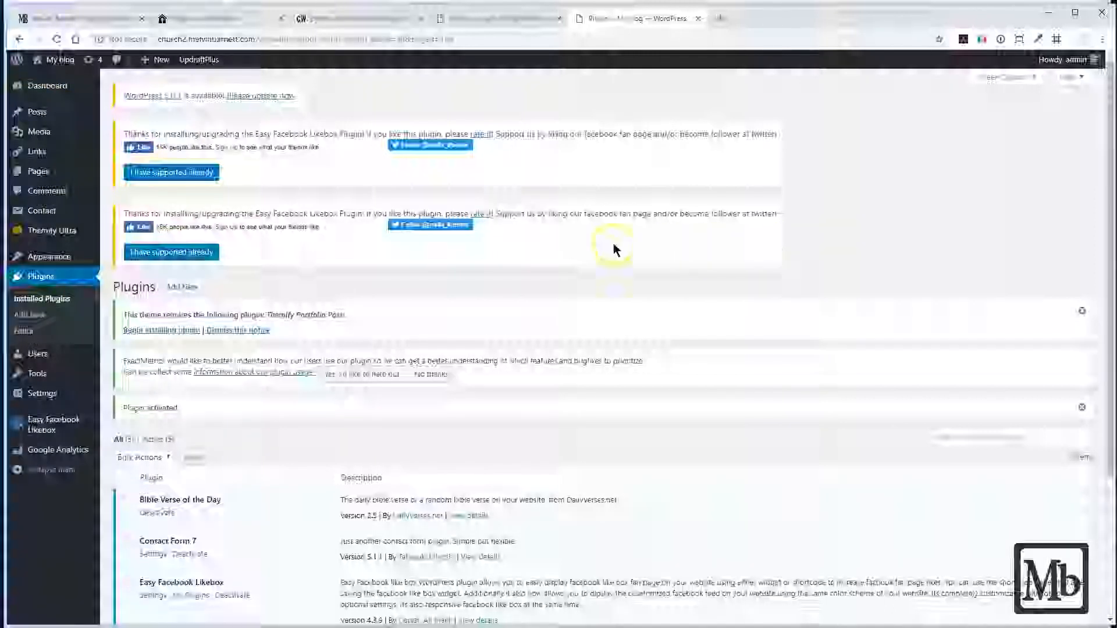
# - Move the About page from the site's list of pages to the trash
pyautogui.click(38, 172)
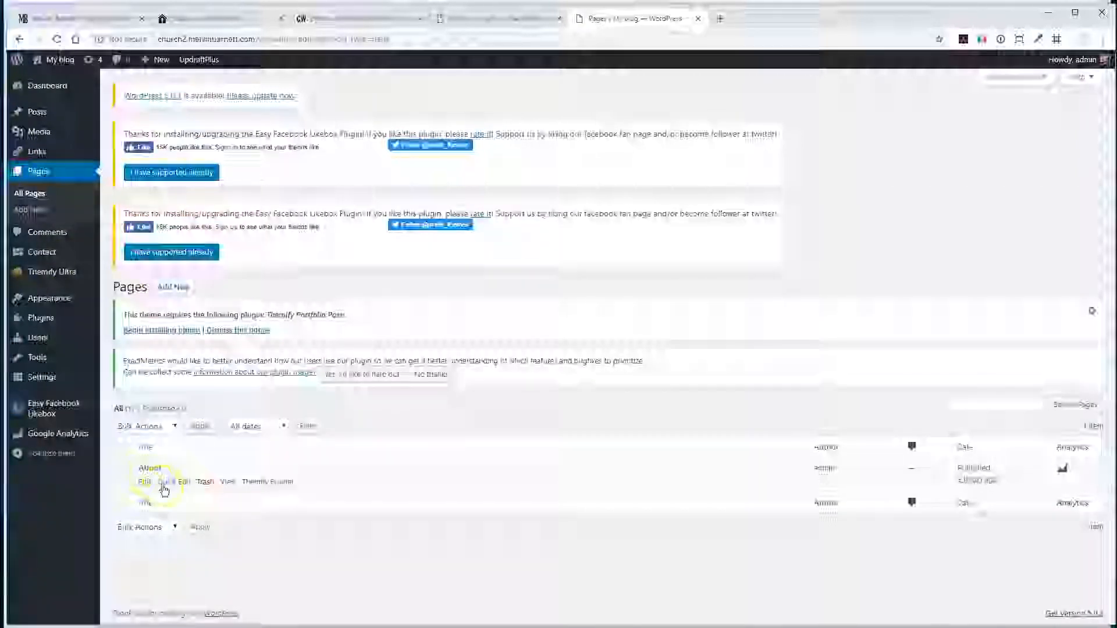
pyautogui.click(148, 484)
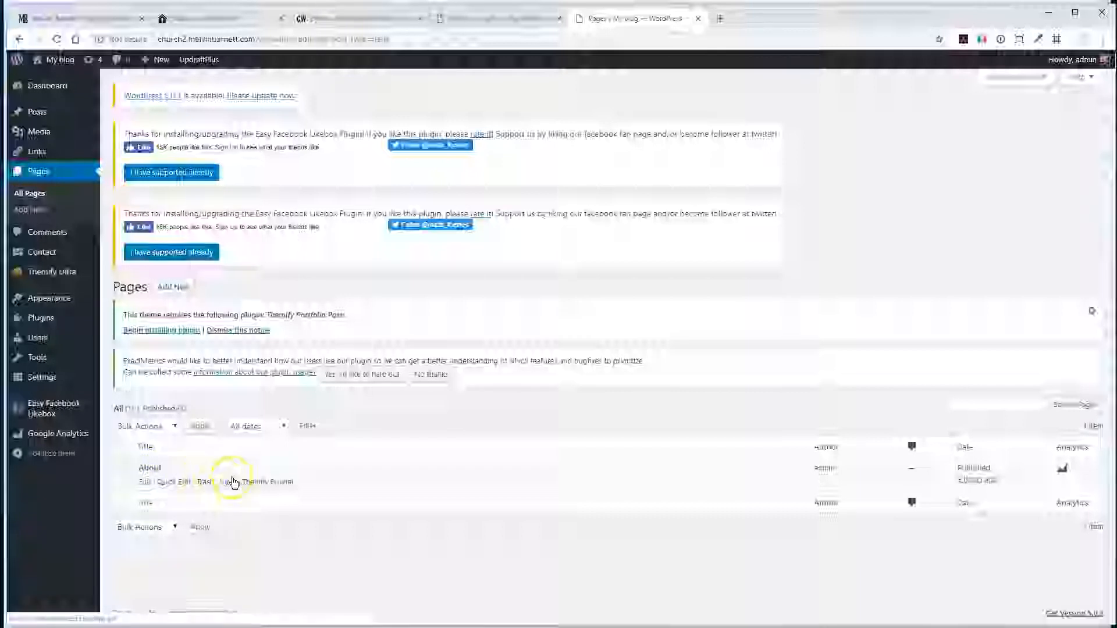
pyautogui.click(125, 468)
pyautogui.click(204, 482)
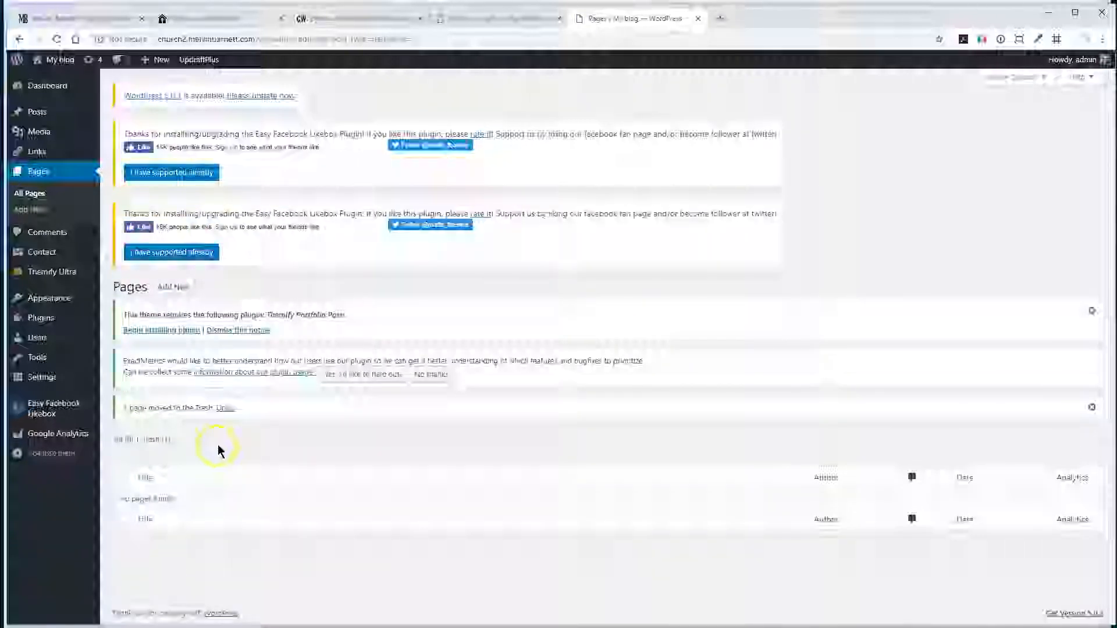
# - In the permalink settings, select the Post name URL structure
pyautogui.click(37, 380)
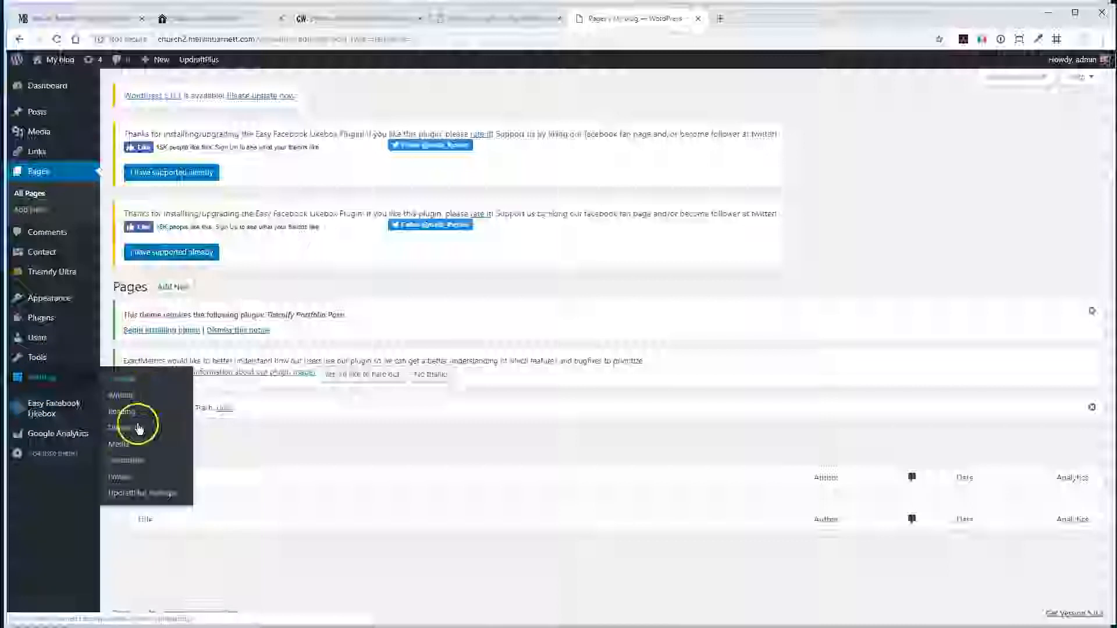
pyautogui.click(130, 464)
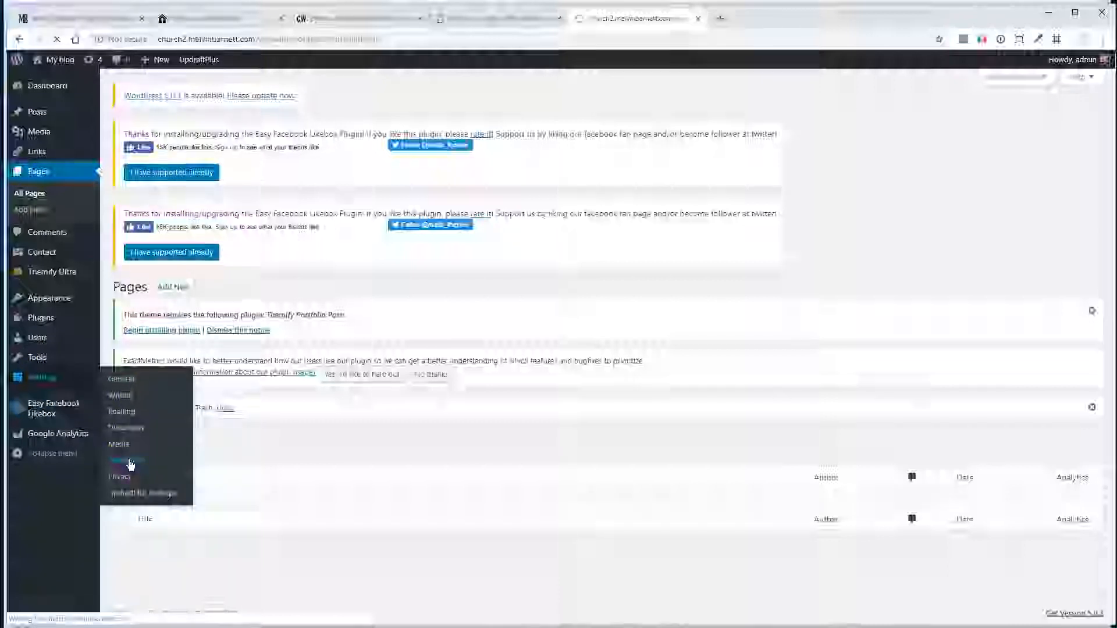
pyautogui.scroll(-3, 266, 446)
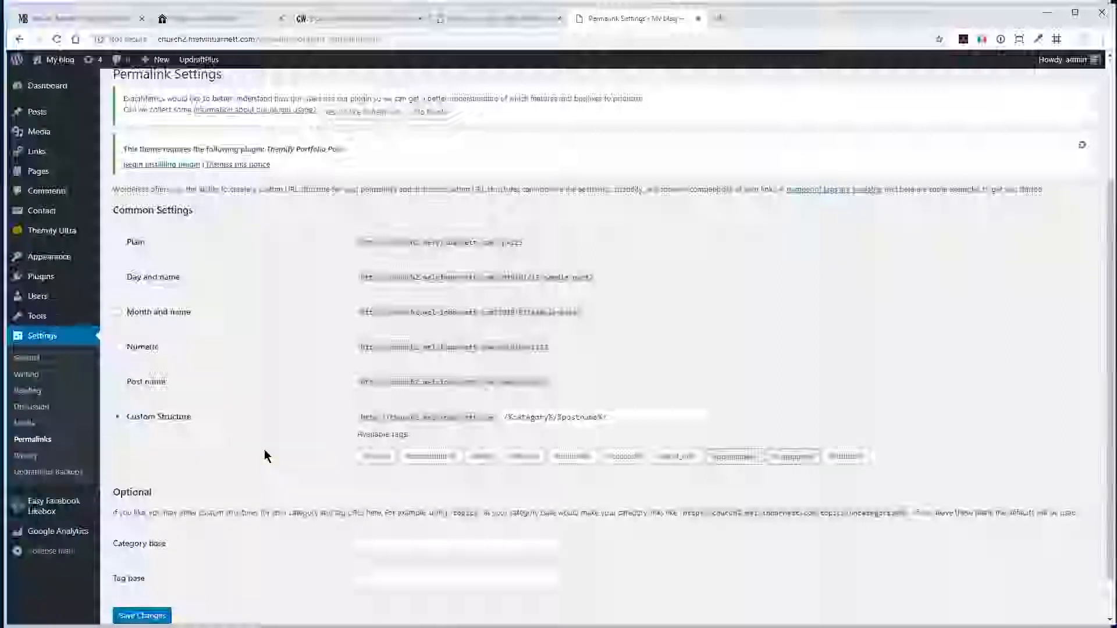
pyautogui.click(349, 227)
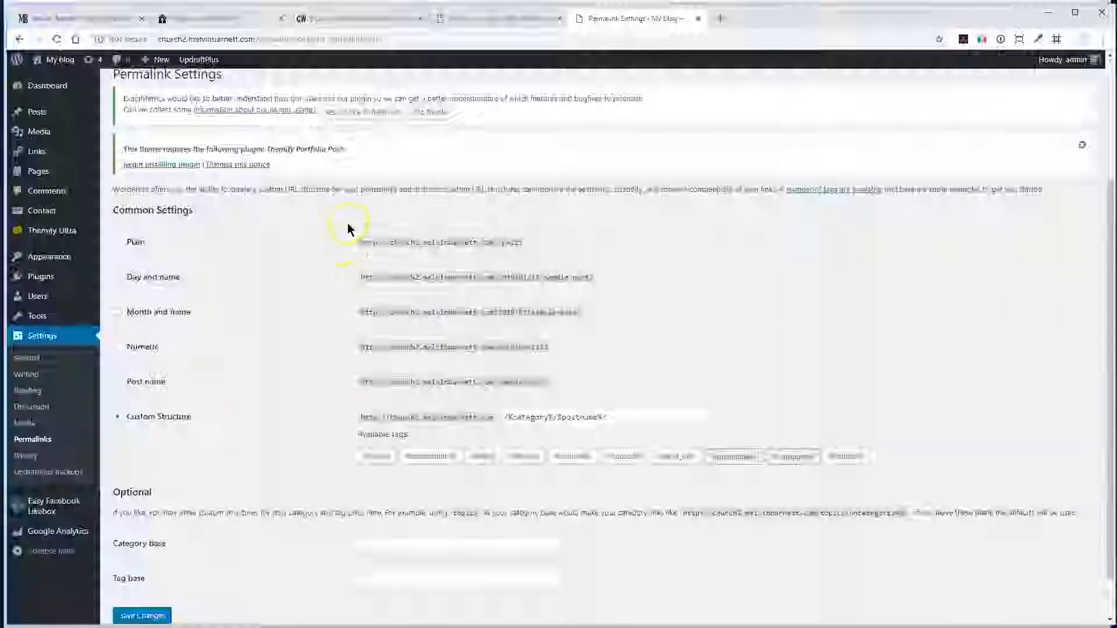
pyautogui.click(119, 382)
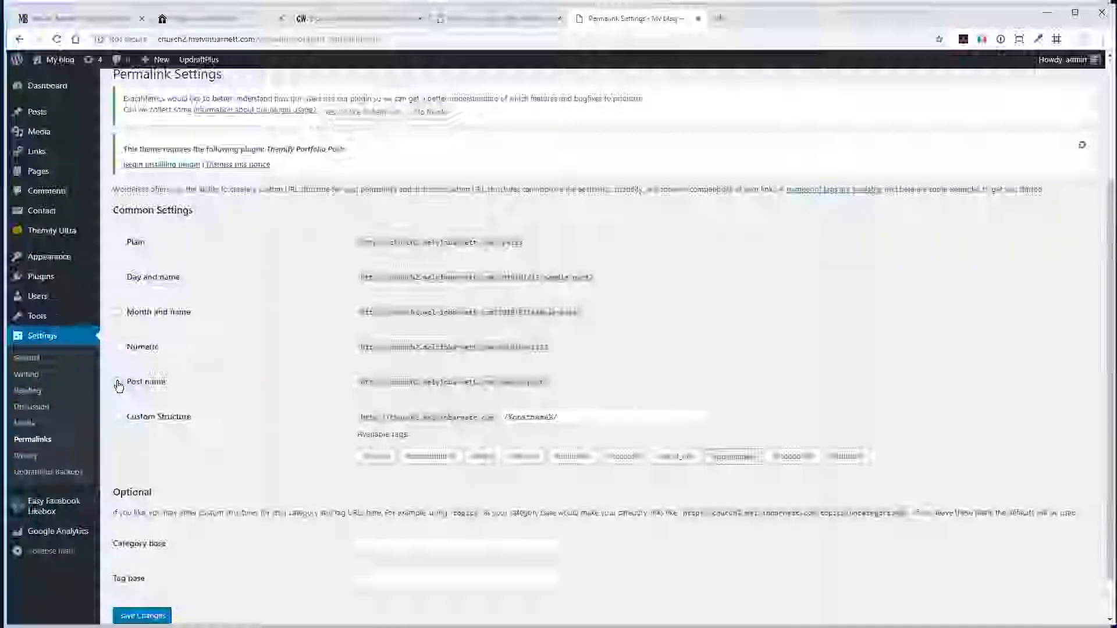
# - View the addresses of the open iChurchWeb, How to Build a Church Website and My blog sites, then return to the permalink settings
pyautogui.click(371, 41)
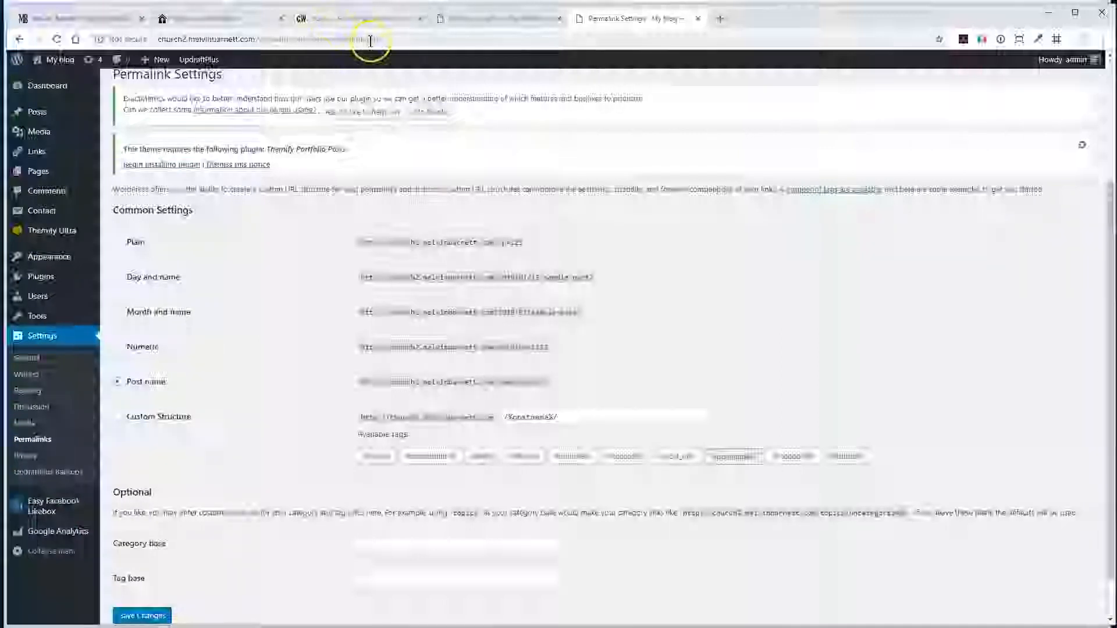
pyautogui.click(220, 18)
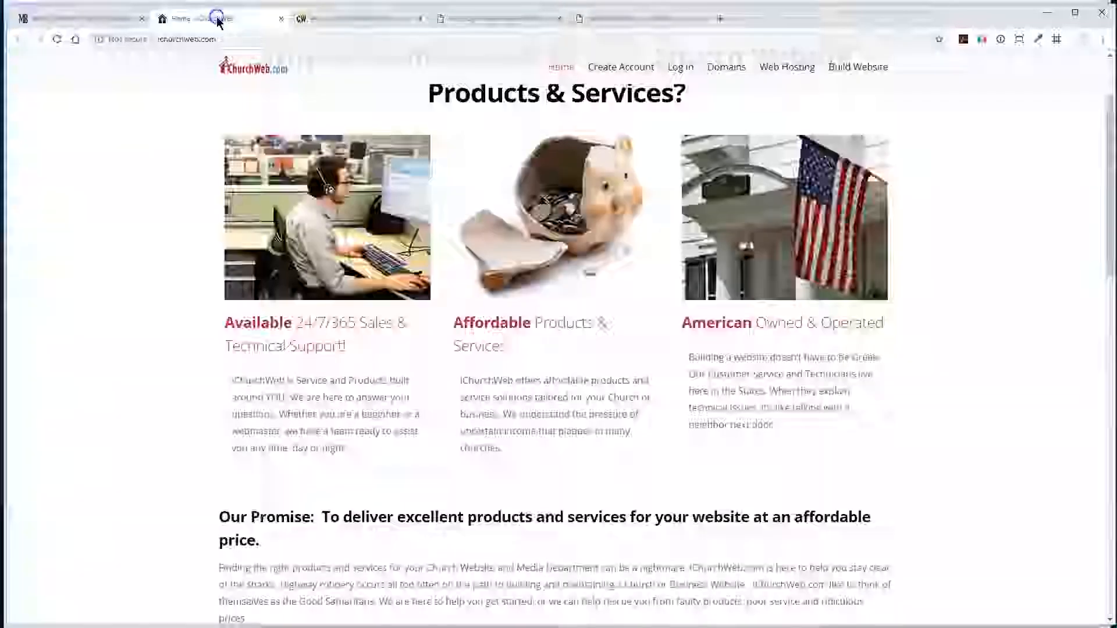
pyautogui.click(340, 19)
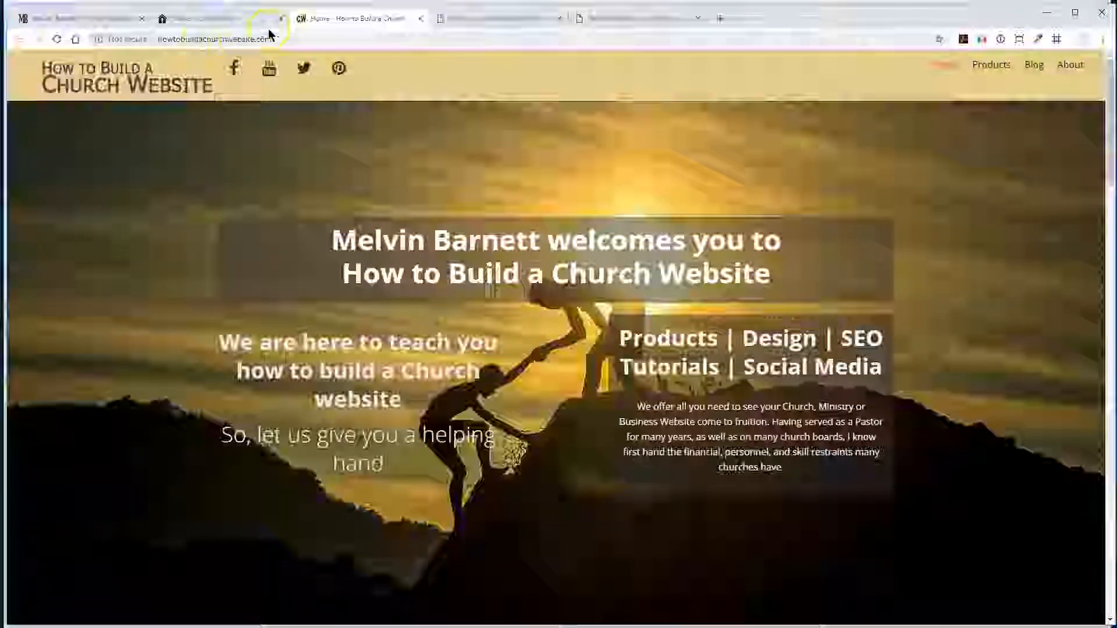
pyautogui.click(472, 18)
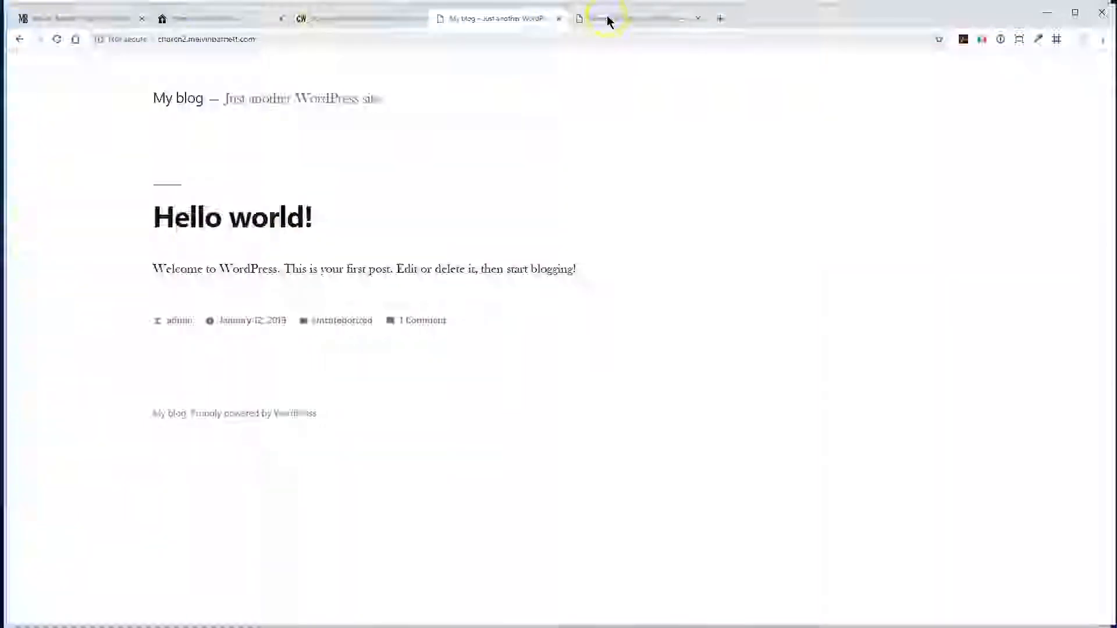
pyautogui.click(607, 19)
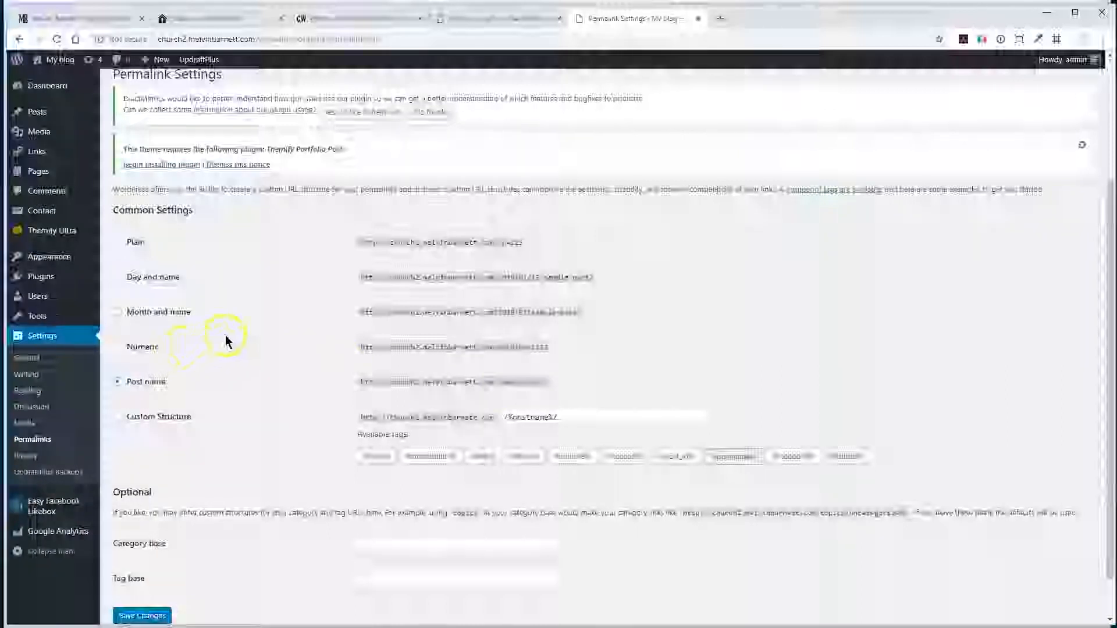
# - Save the permalink settings with the Post name structure
pyautogui.scroll(-1, 251, 336)
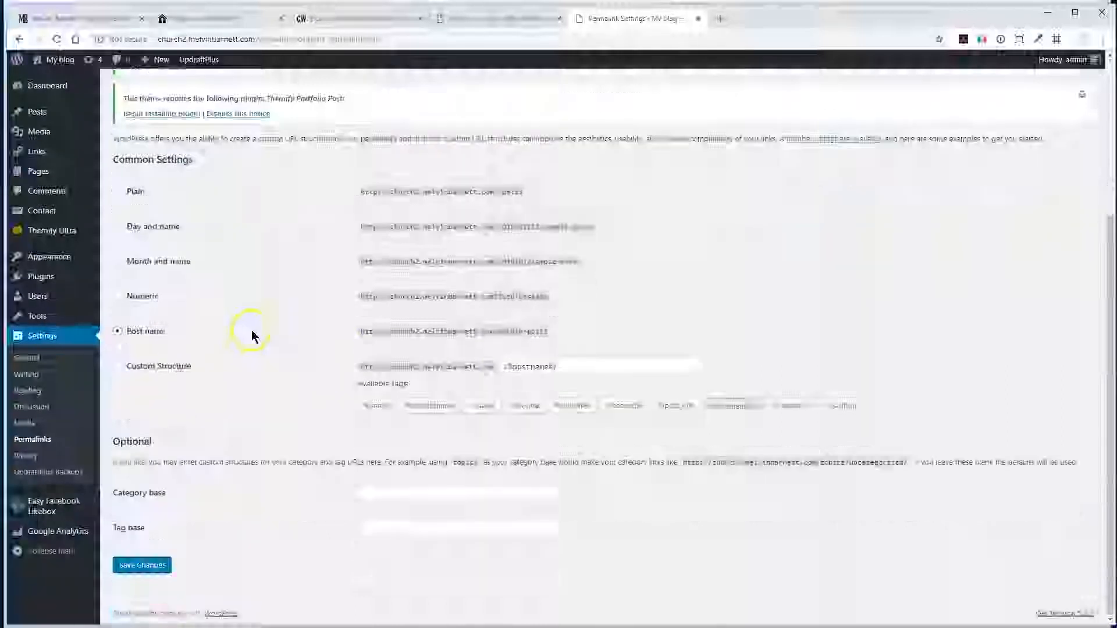
pyautogui.click(146, 566)
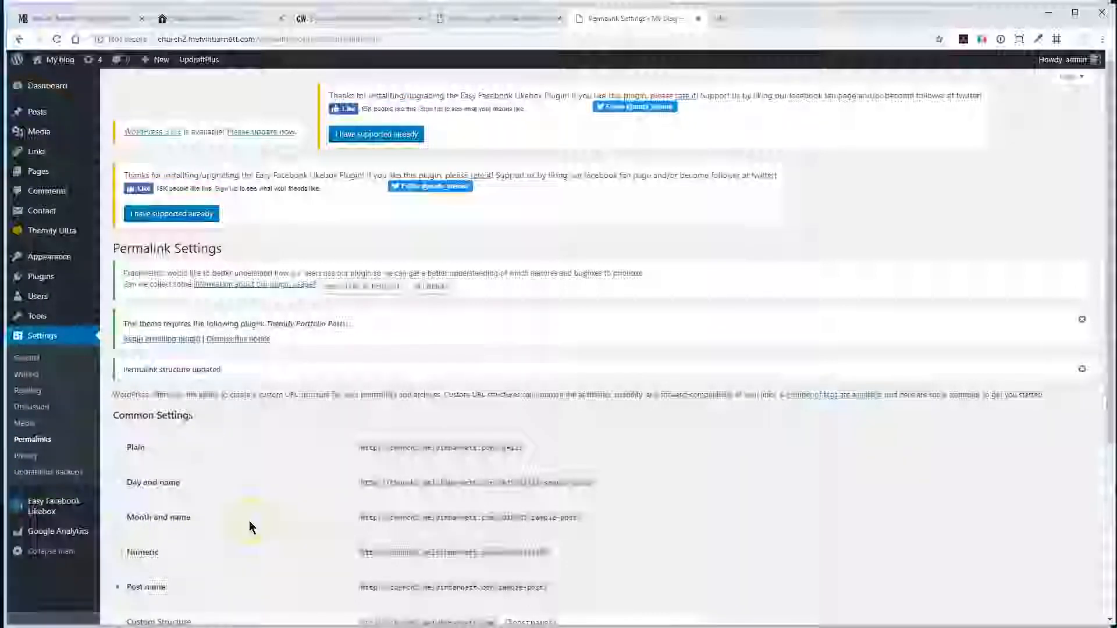
pyautogui.scroll(-3, 251, 526)
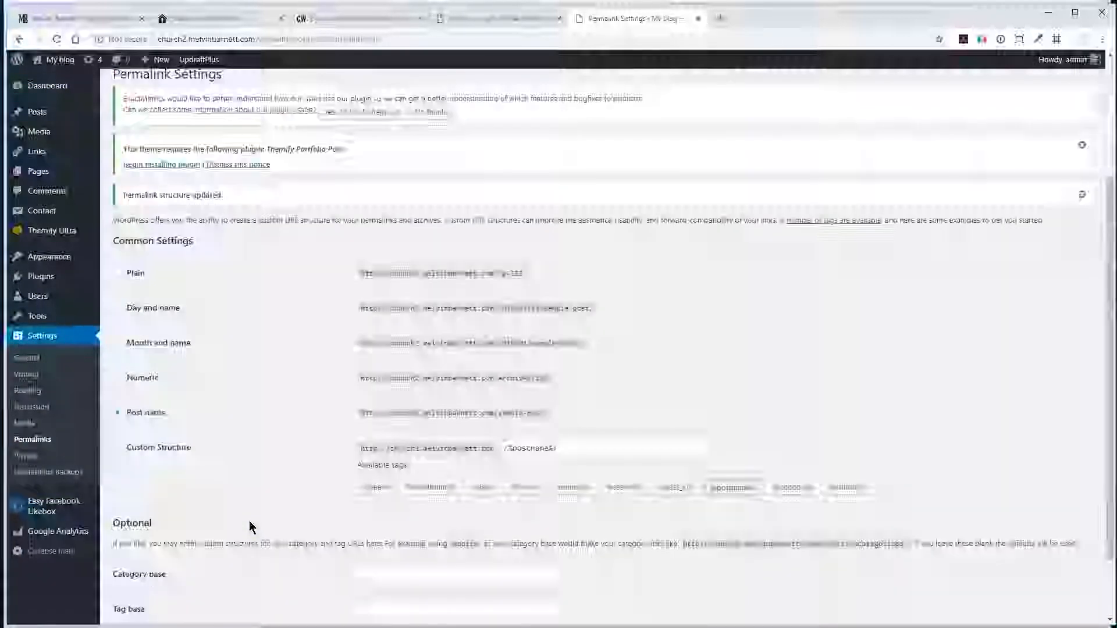
pyautogui.scroll(3, 252, 527)
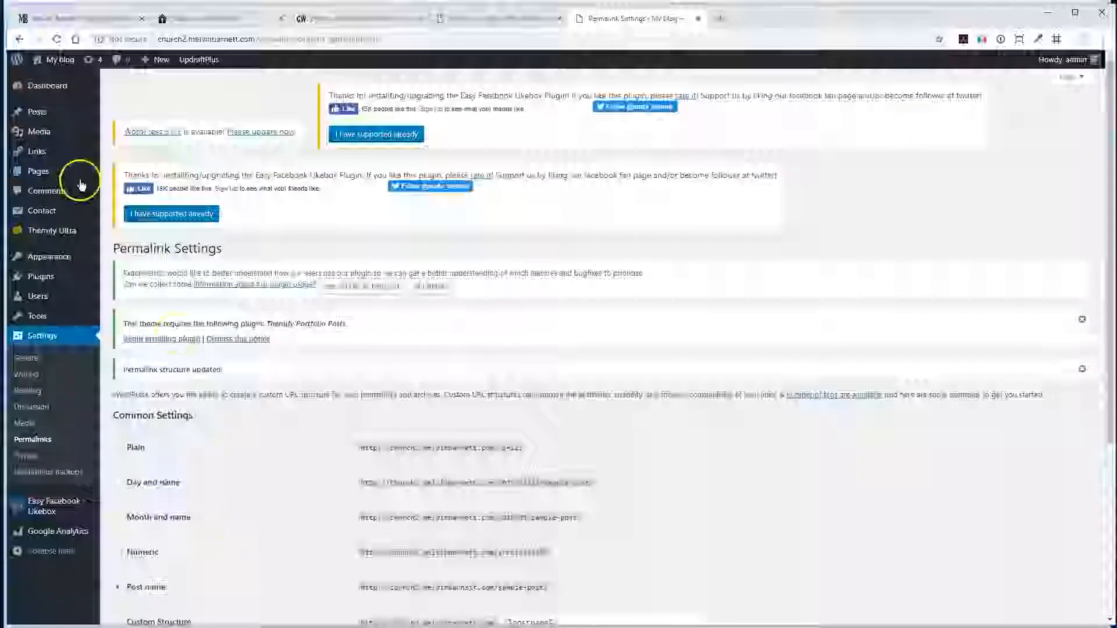
# - Add a new page titled "Home" from the site's list of pages, save its Themify Builder layout and publish the page
pyautogui.click(43, 172)
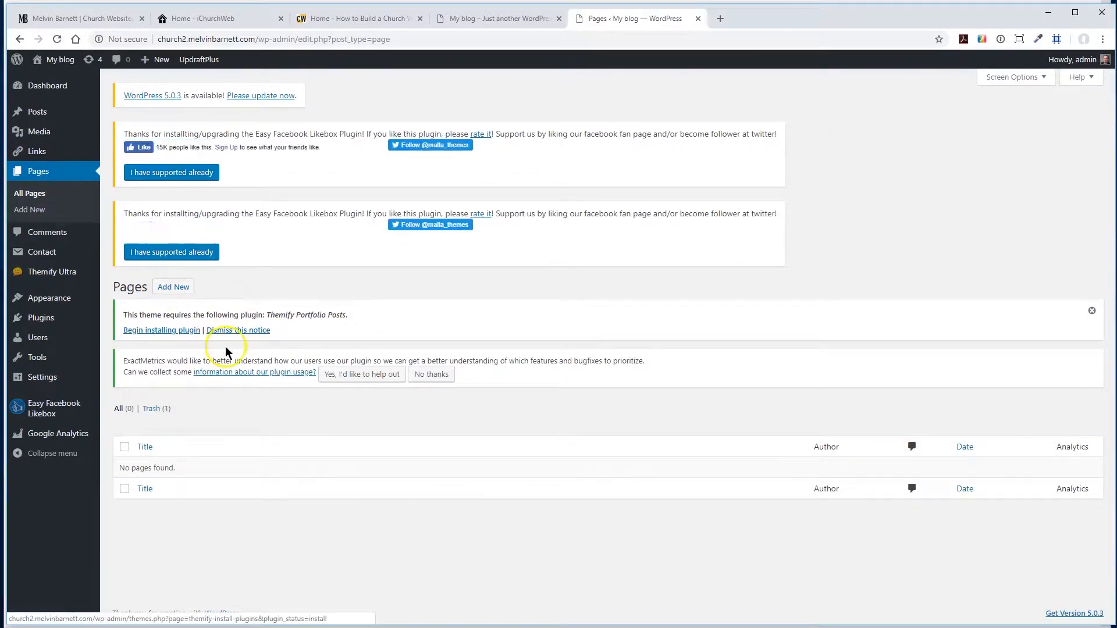
pyautogui.click(172, 286)
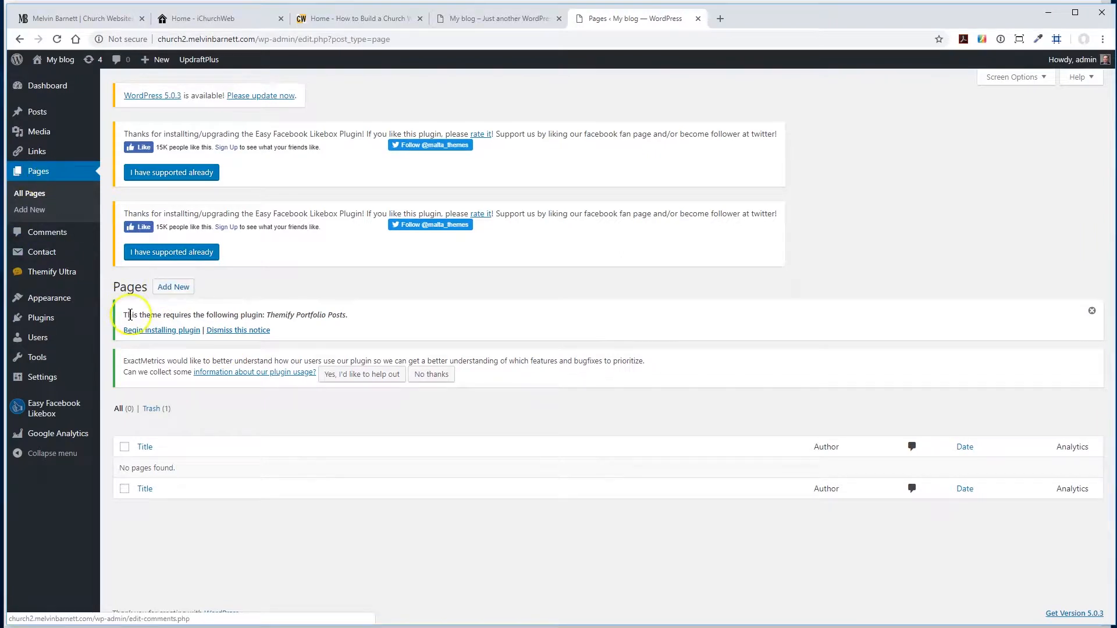
pyautogui.click(170, 288)
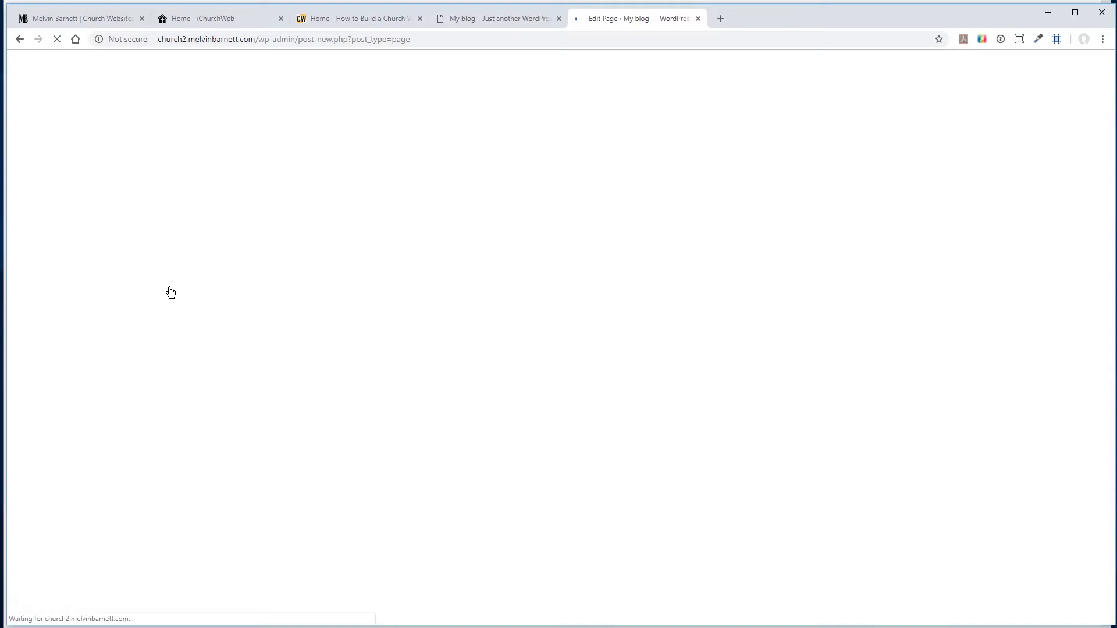
pyautogui.click(366, 121)
pyautogui.click(358, 161)
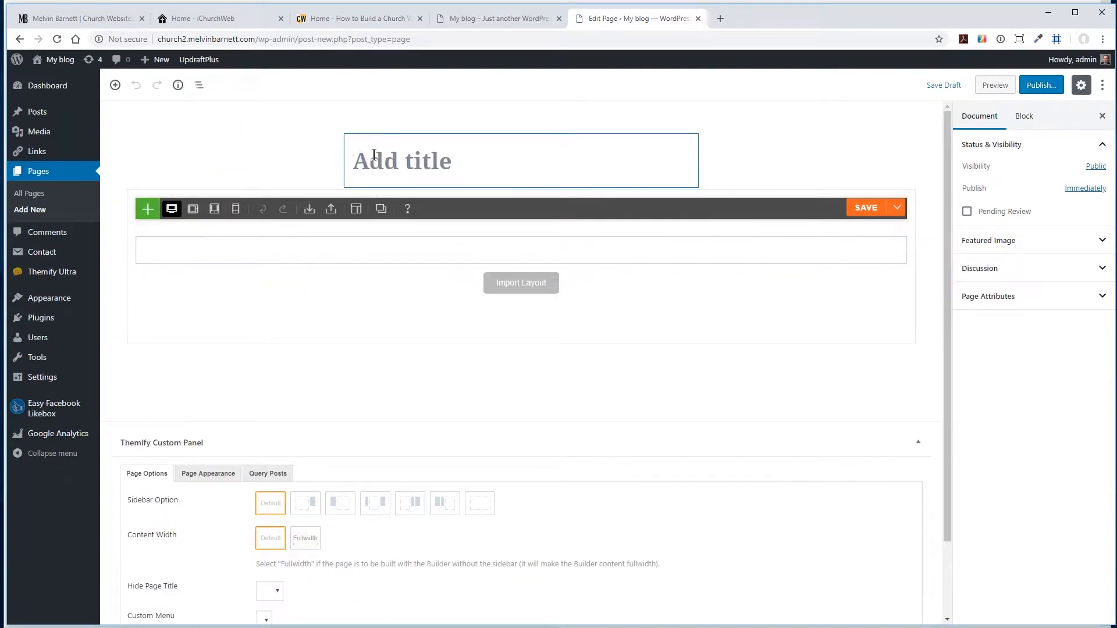
pyautogui.write('Home')
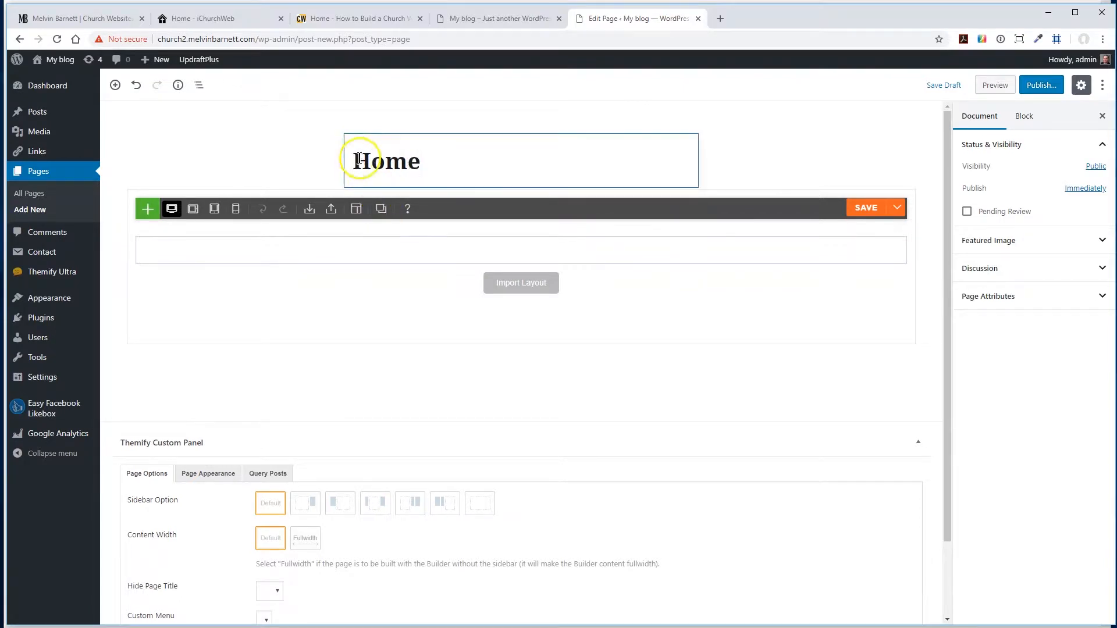
pyautogui.click(859, 215)
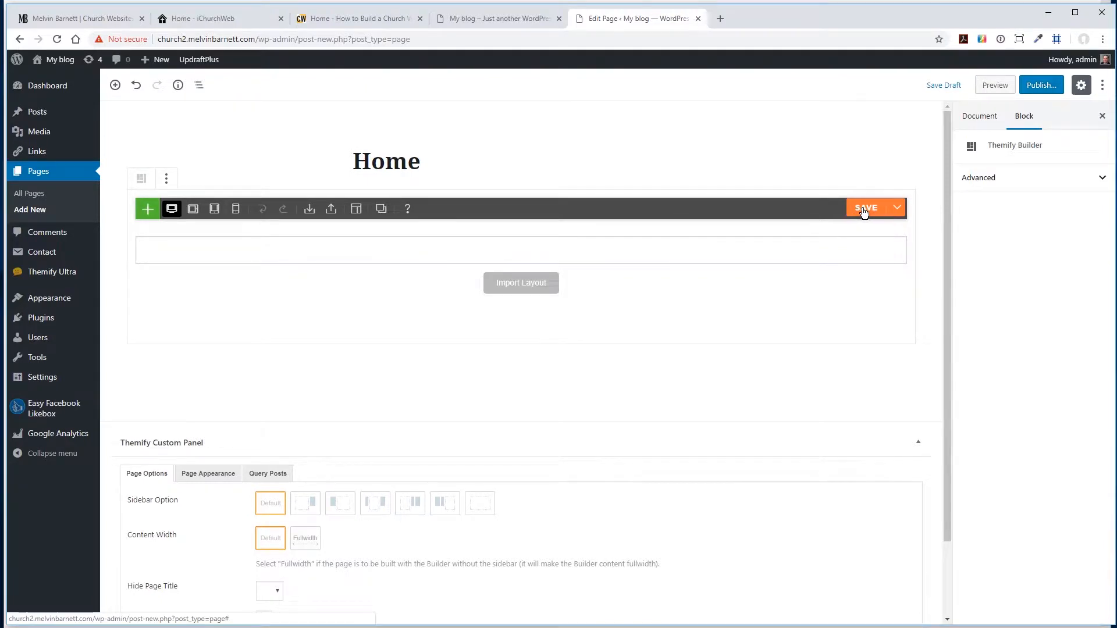
pyautogui.click(1042, 86)
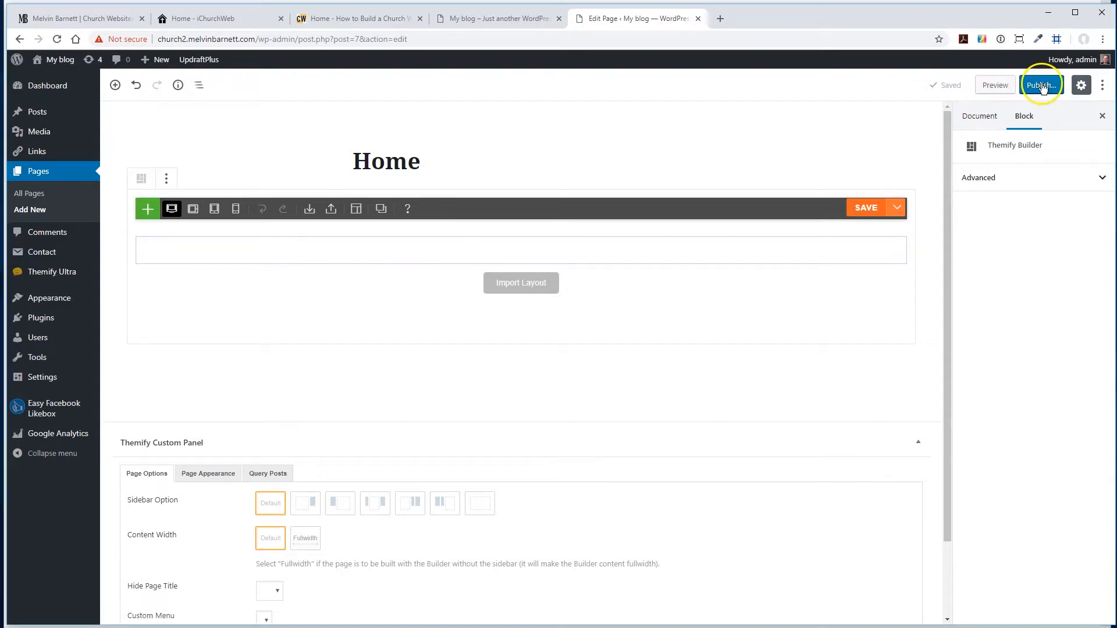
pyautogui.click(1043, 86)
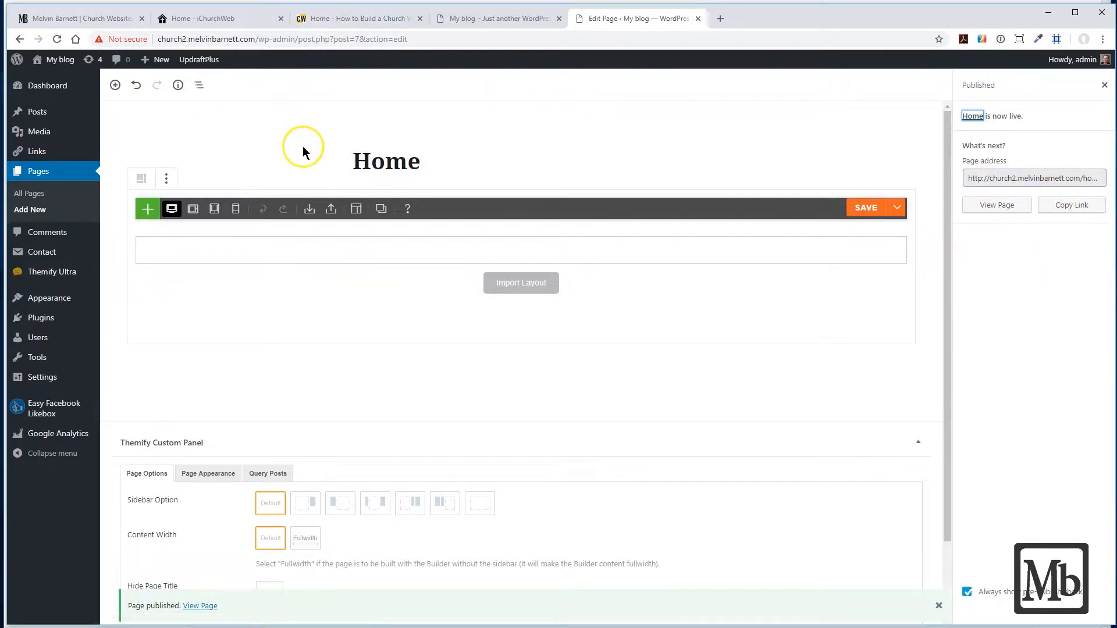
# - Add a new page titled "Contact" and publish it
pyautogui.click(32, 214)
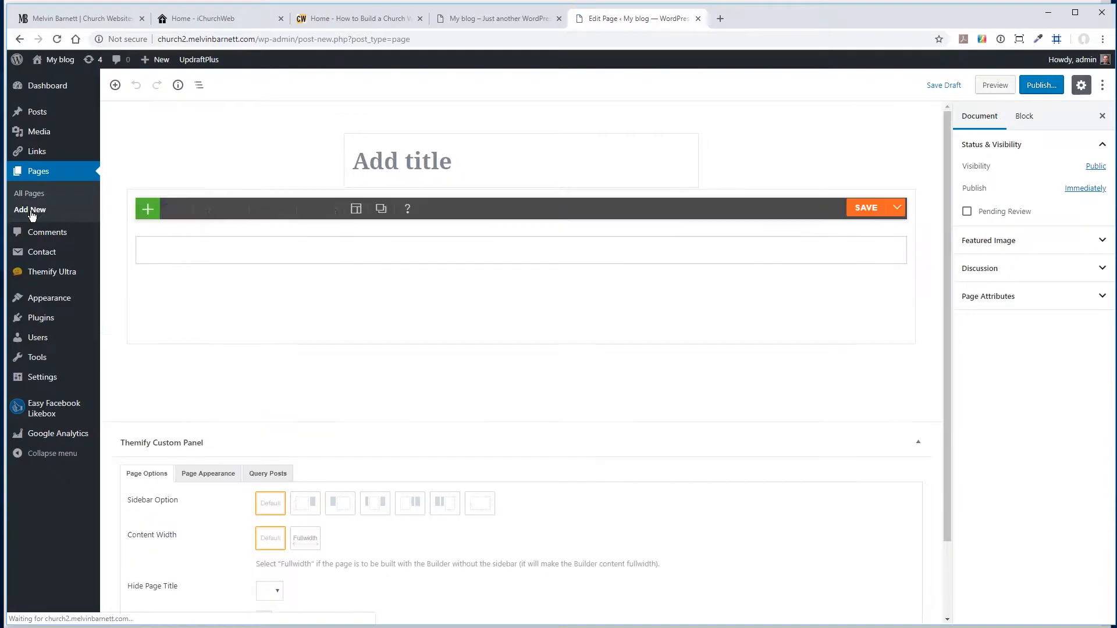
pyautogui.click(439, 154)
pyautogui.write('Contact')
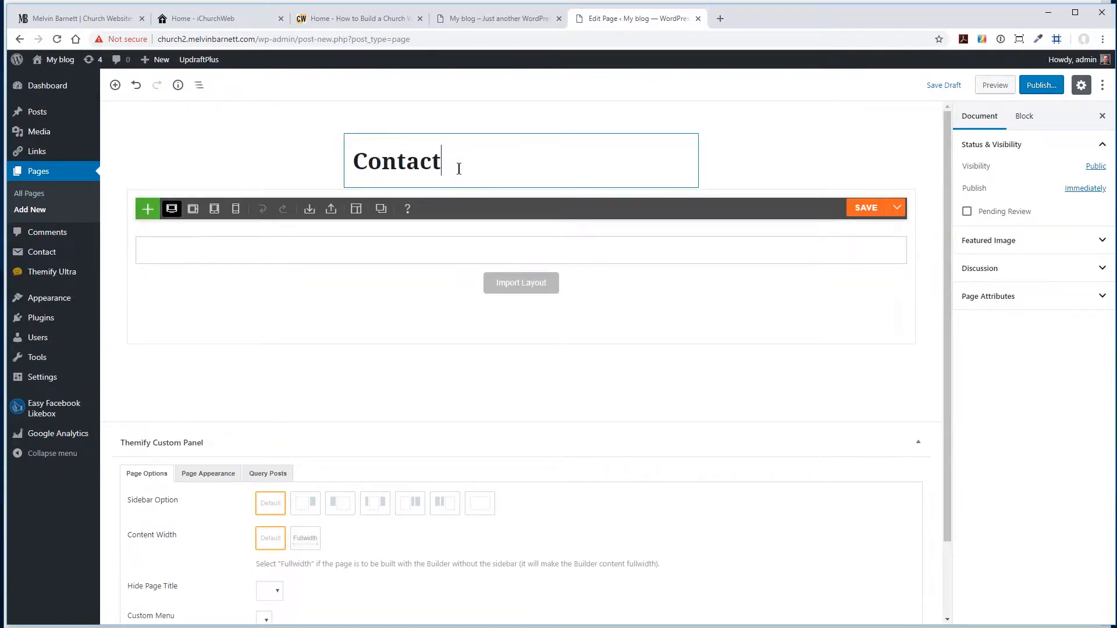
pyautogui.click(1037, 87)
pyautogui.click(1036, 87)
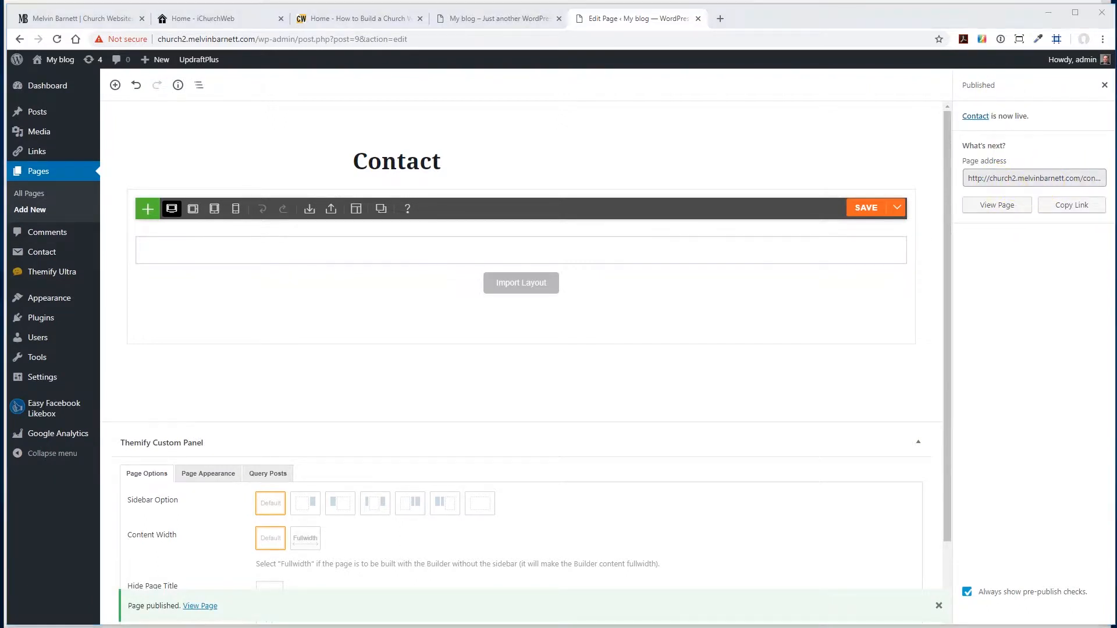
# - Add a new page titled "About", save its Themify Builder layout and publish the page
pyautogui.click(33, 213)
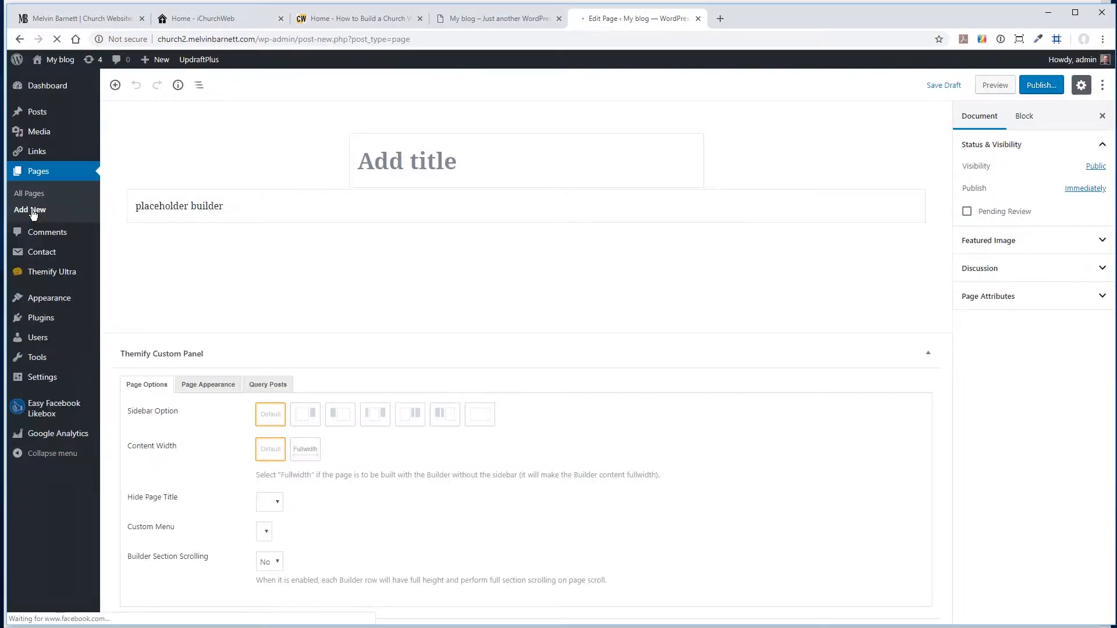
pyautogui.click(358, 160)
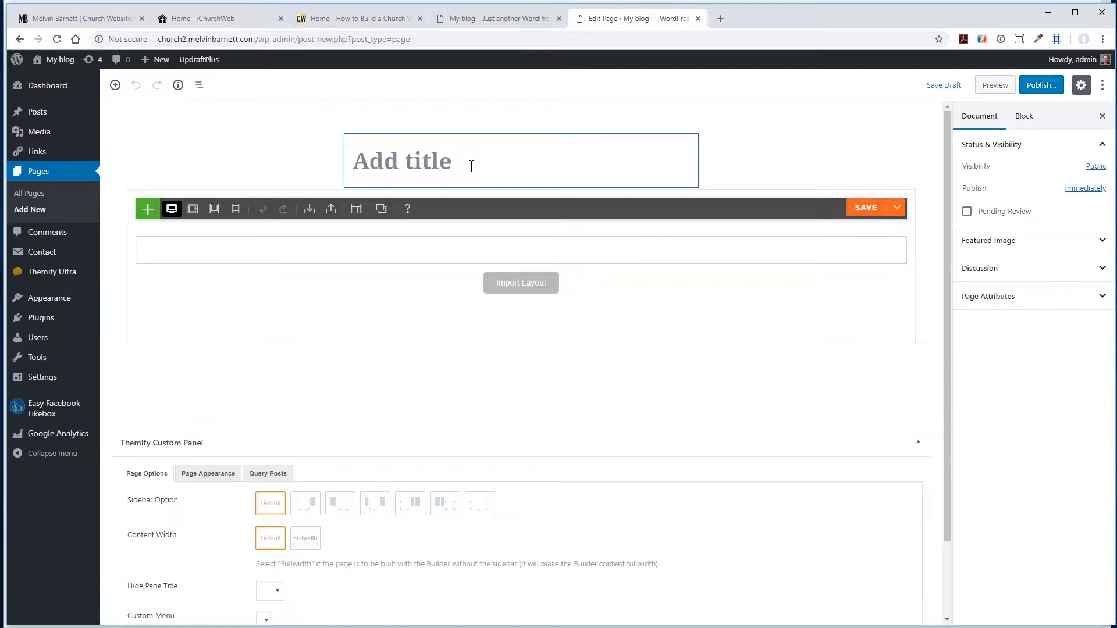
pyautogui.write('Abou')
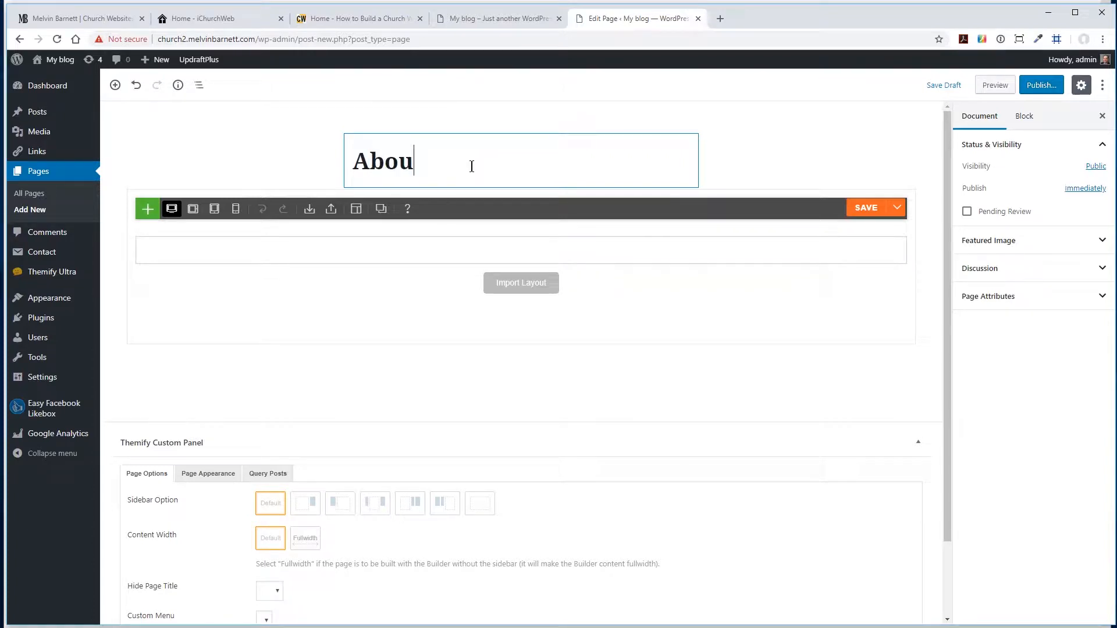
pyautogui.click(864, 209)
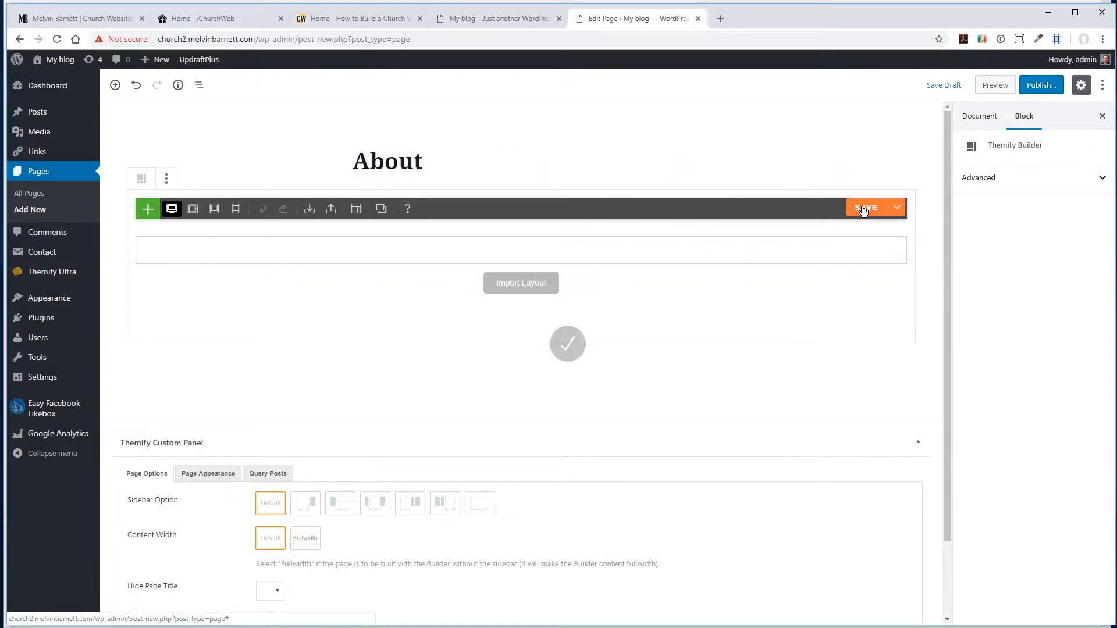
pyautogui.click(1041, 86)
pyautogui.click(1043, 86)
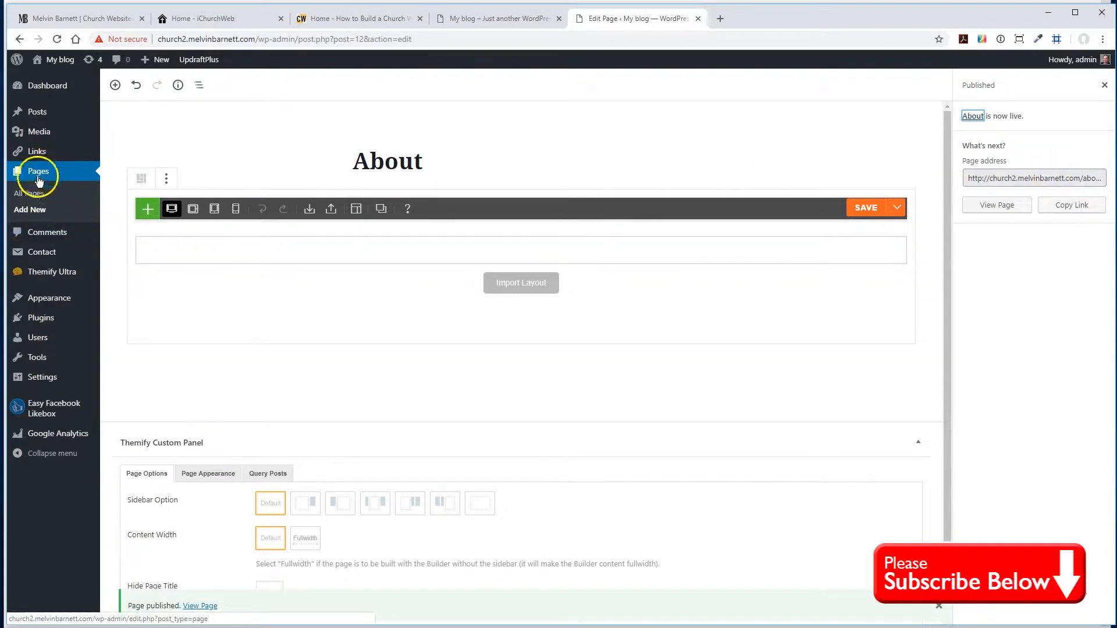
# - Add a new page titled "Ministries", save its Themify Builder layout and publish the page
pyautogui.click(36, 213)
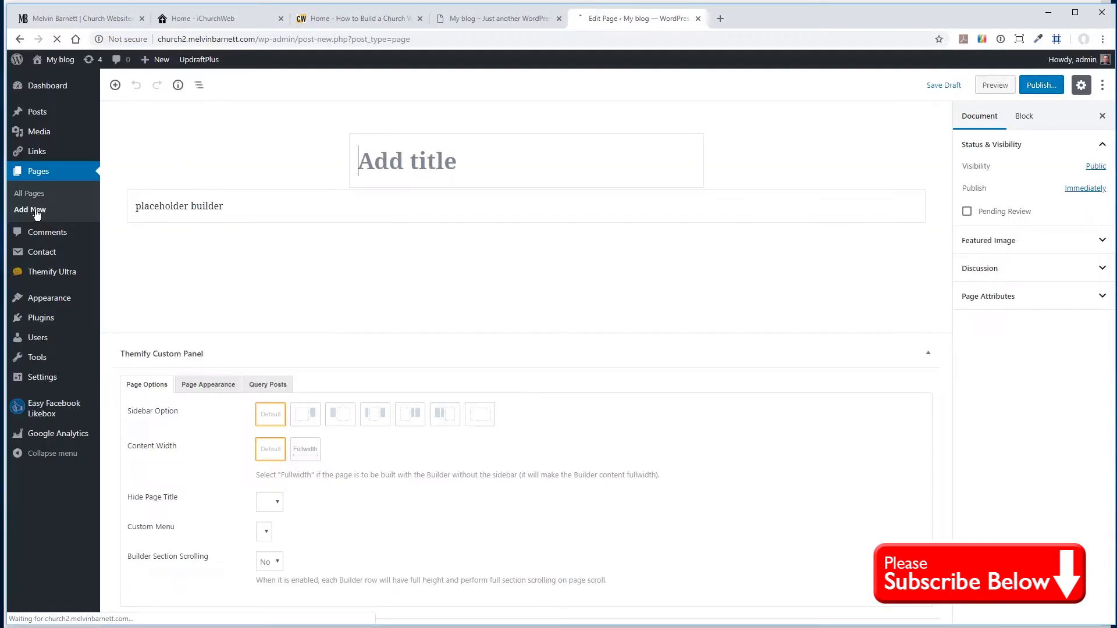
pyautogui.click(437, 158)
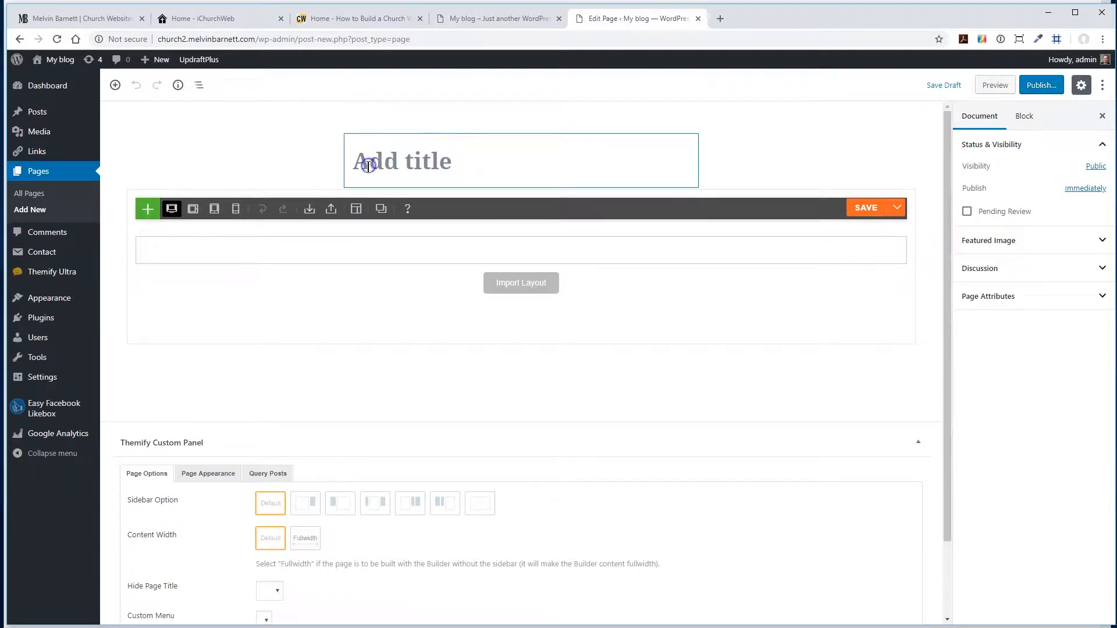
pyautogui.write('Ministries')
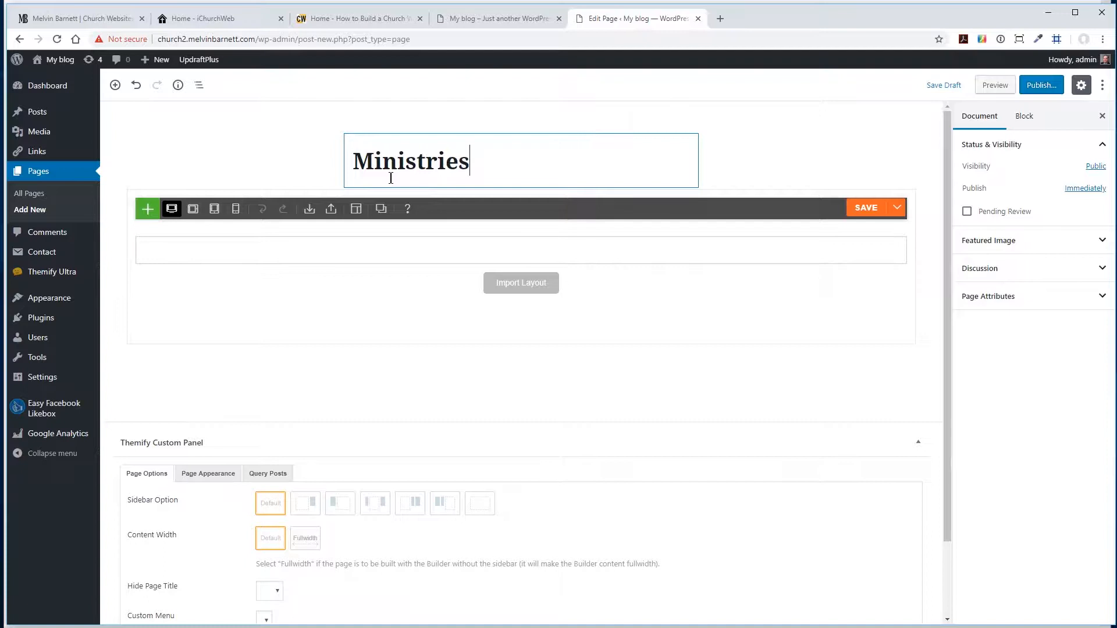
pyautogui.click(863, 208)
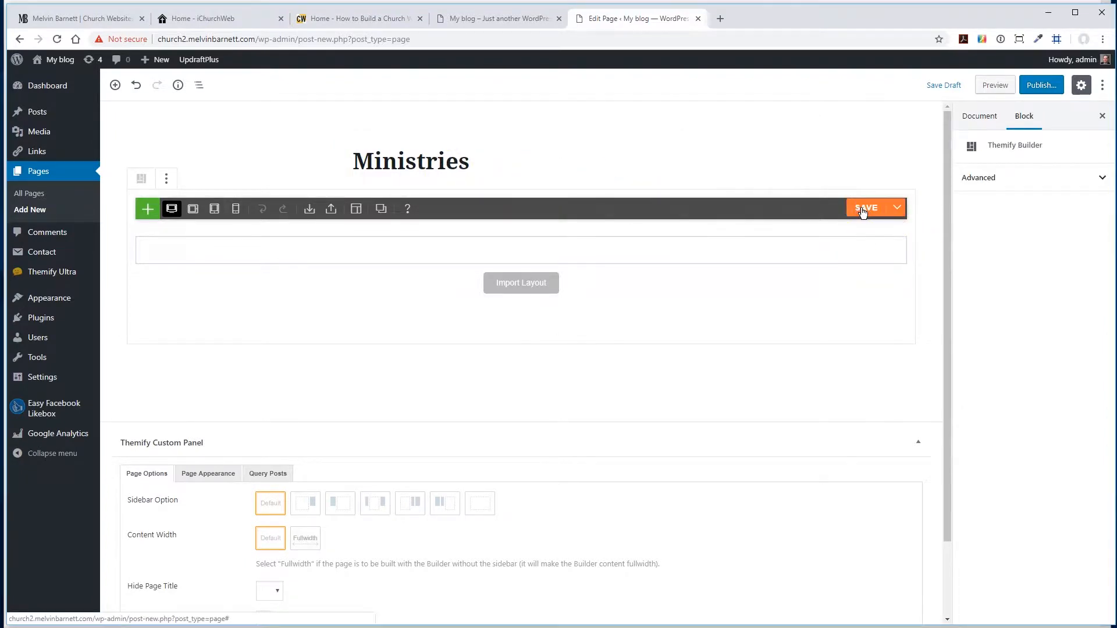
pyautogui.click(1039, 86)
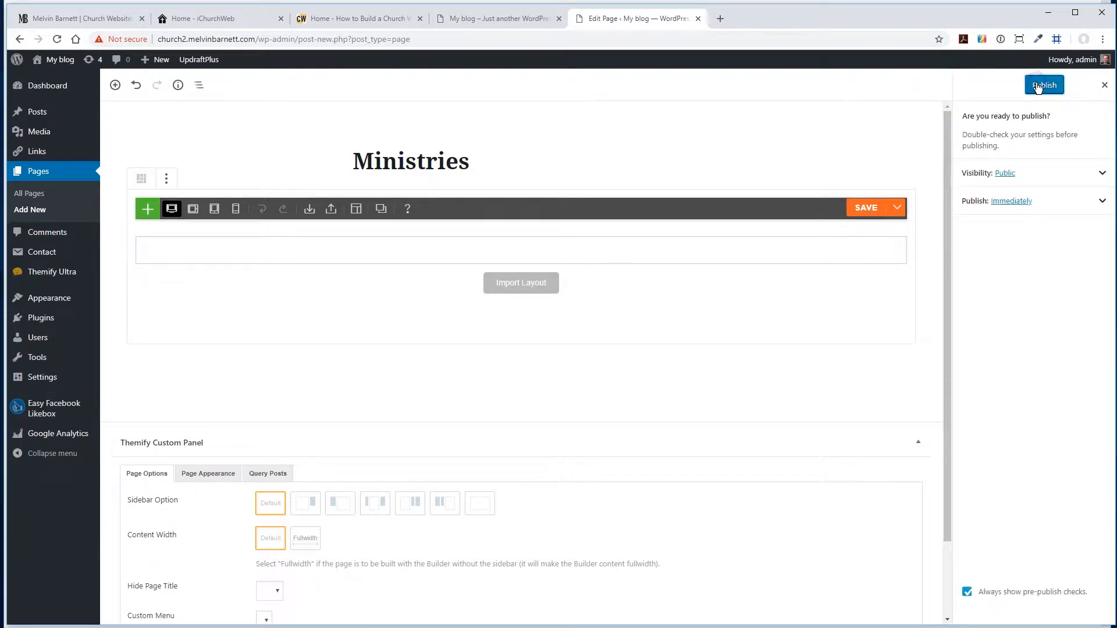
pyautogui.click(1040, 86)
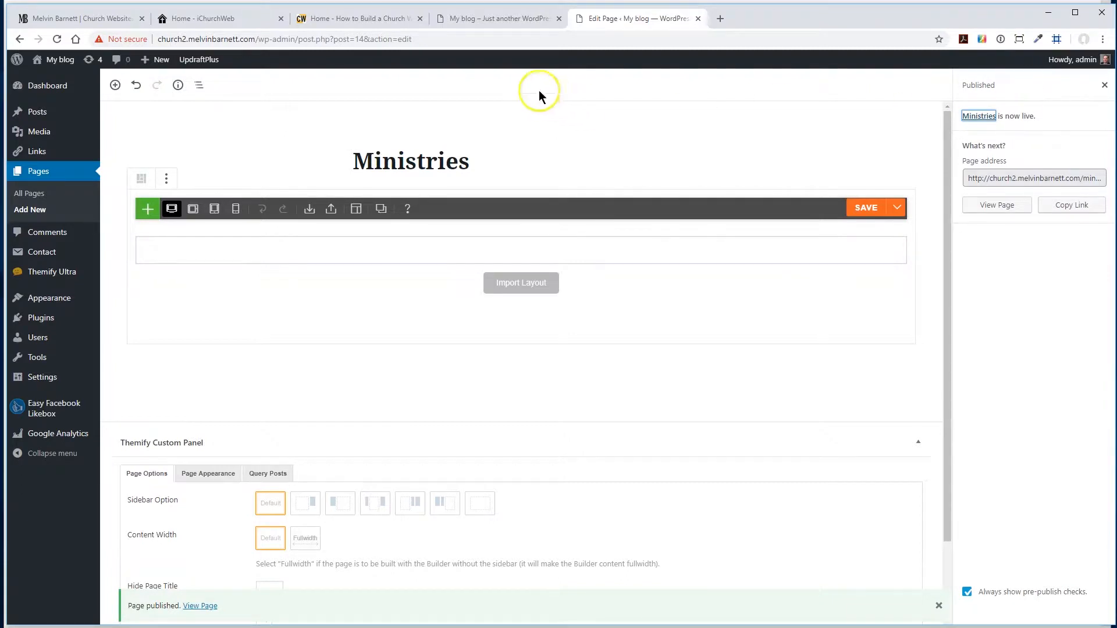
# - Reload the open My blog site and examine its front page and navigation menu
pyautogui.click(492, 20)
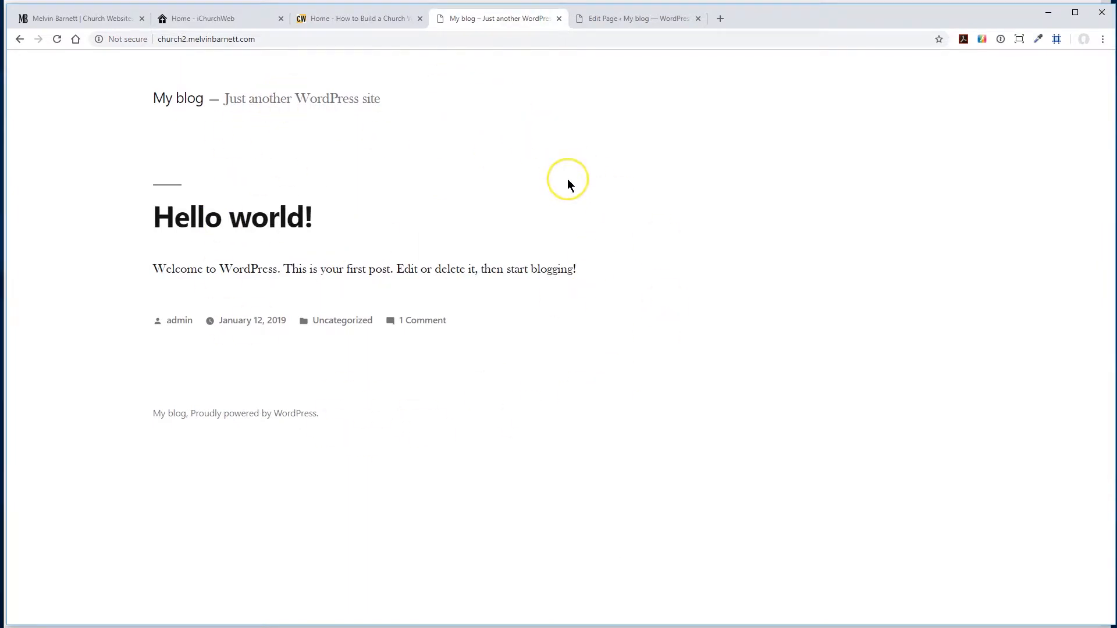
pyautogui.click(57, 39)
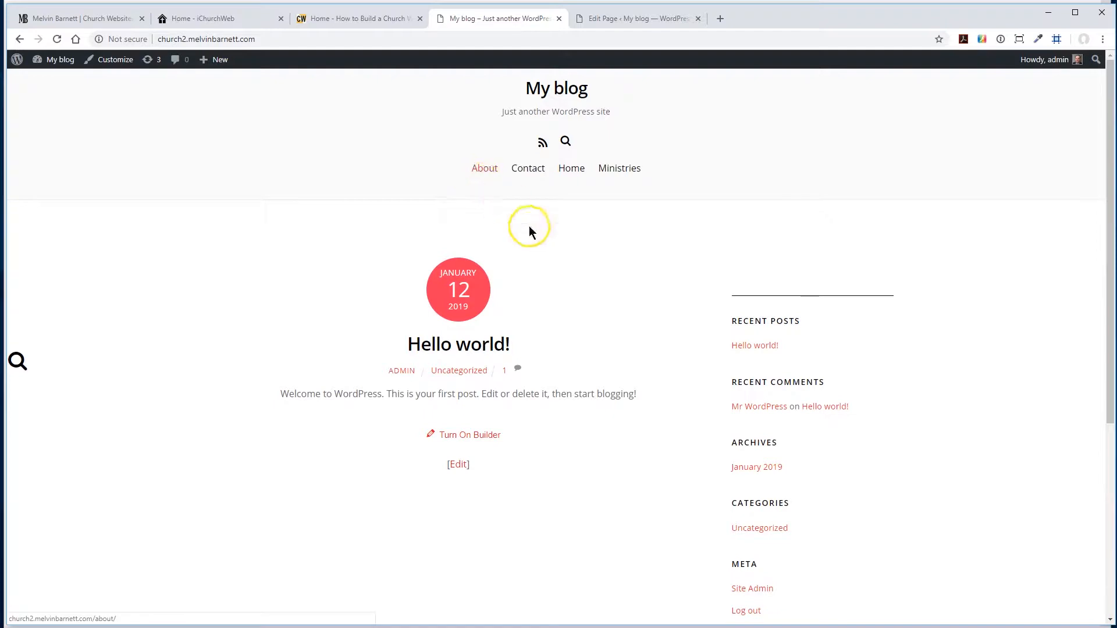
pyautogui.scroll(-4, 575, 351)
pyautogui.scroll(4, 576, 349)
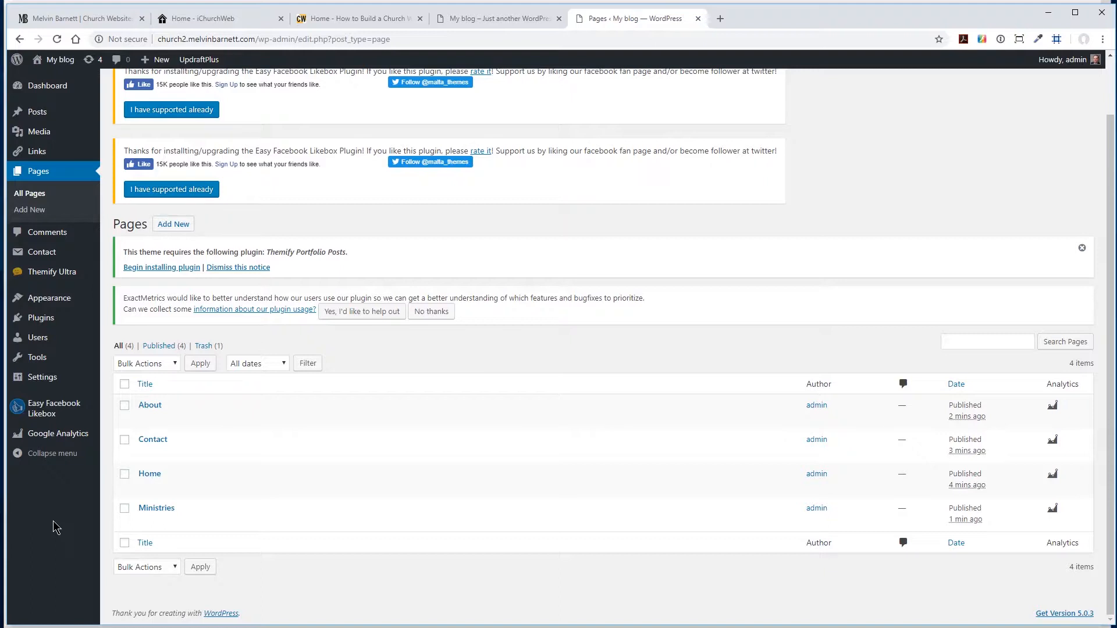
# - Set the site's homepage to display a static page, choose Home as the homepage, and save the reading settings
pyautogui.click(41, 379)
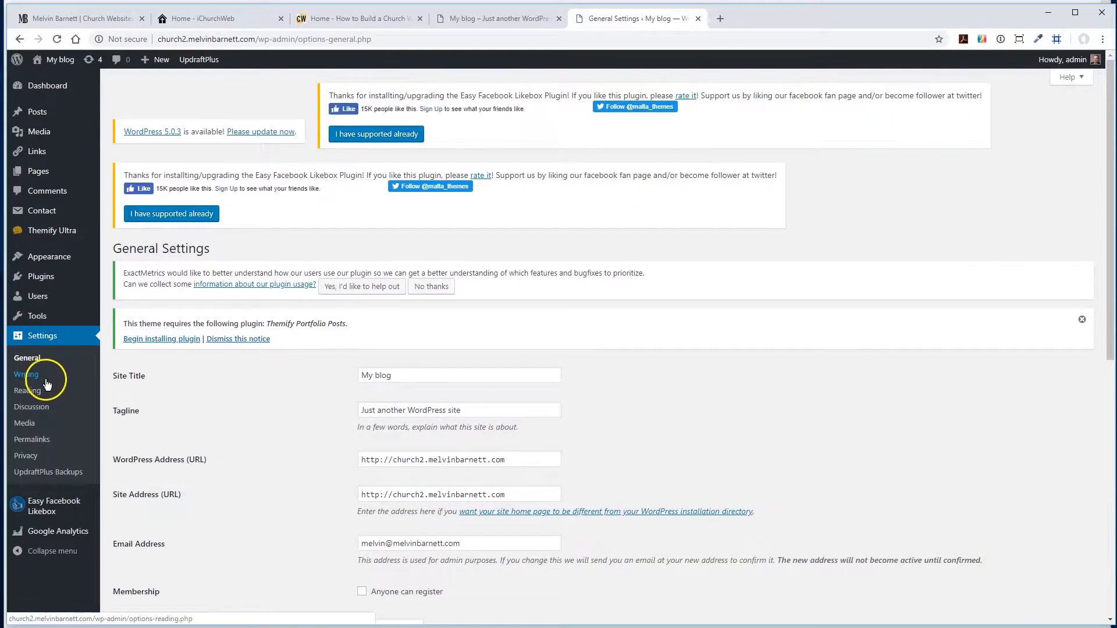
pyautogui.click(28, 391)
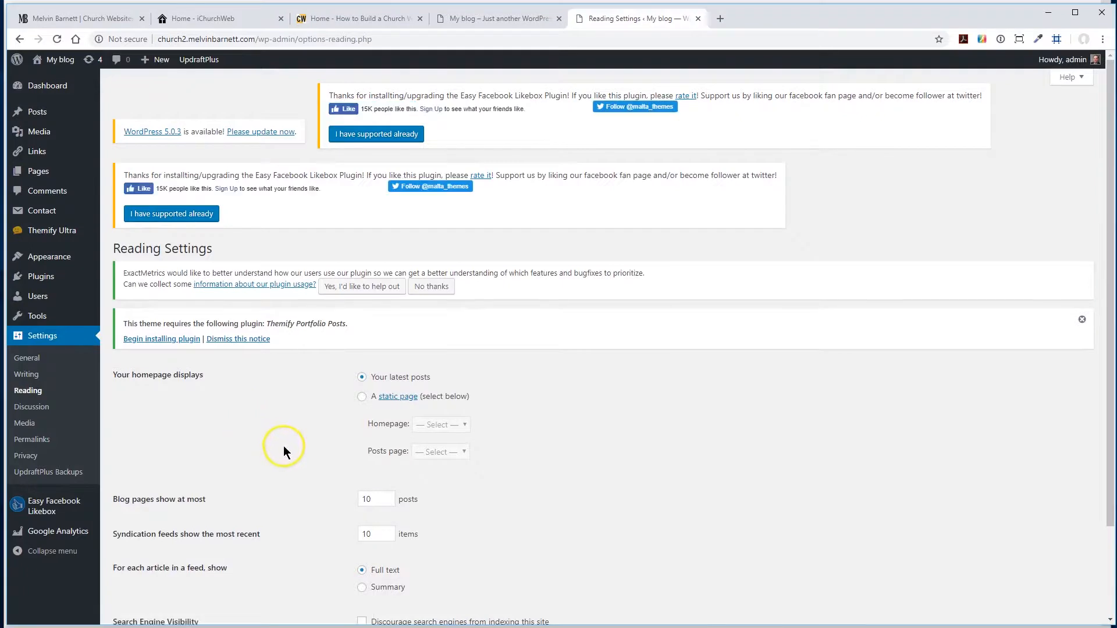
pyautogui.click(362, 397)
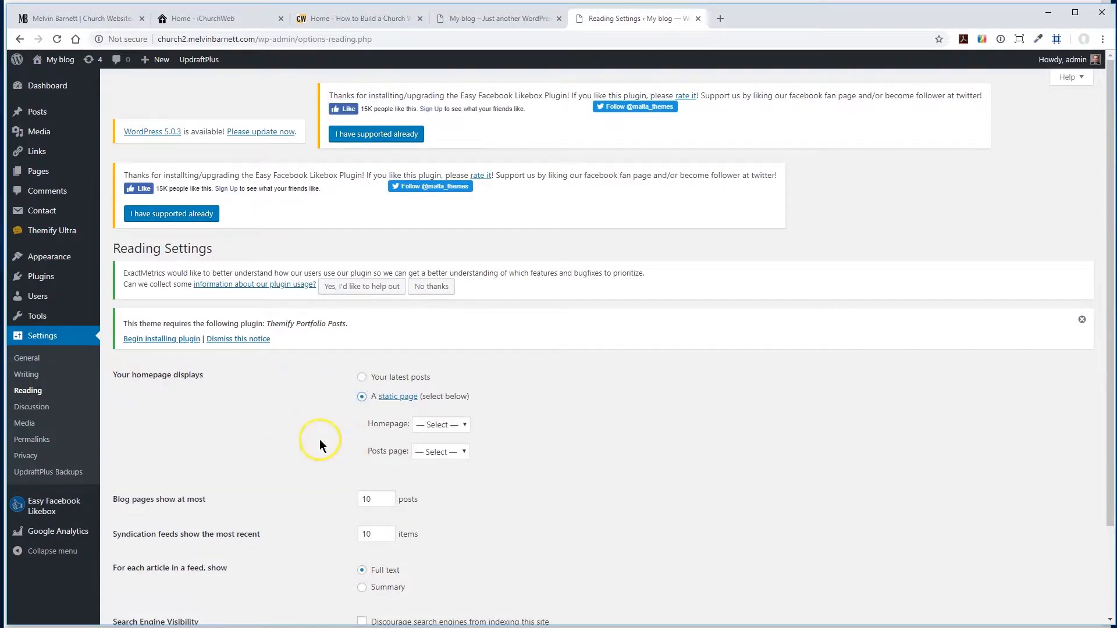
pyautogui.click(464, 427)
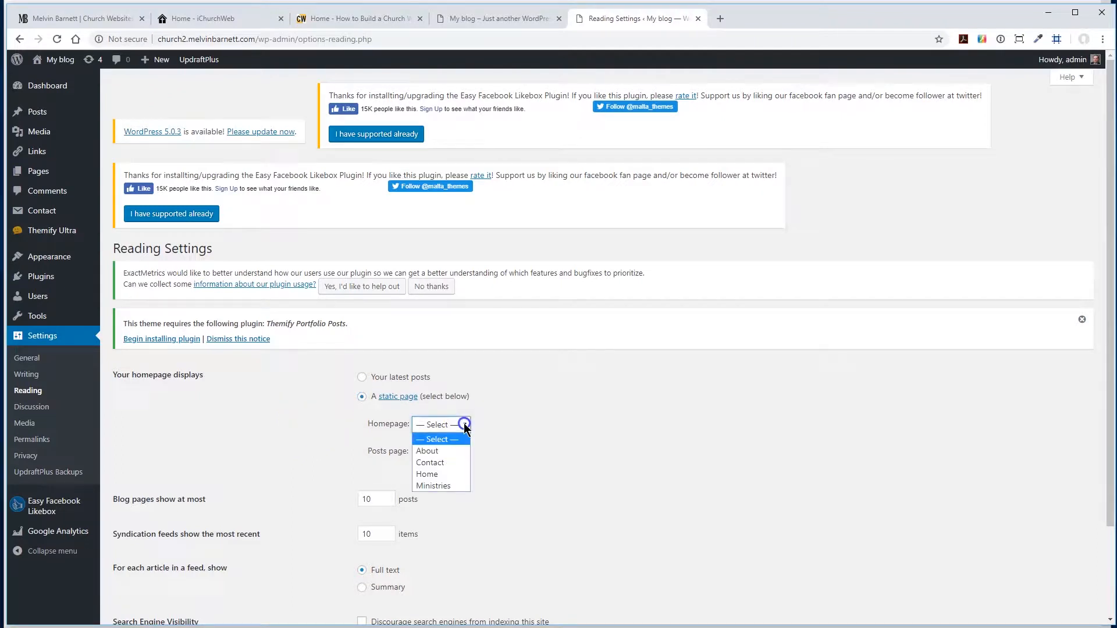
pyautogui.click(427, 476)
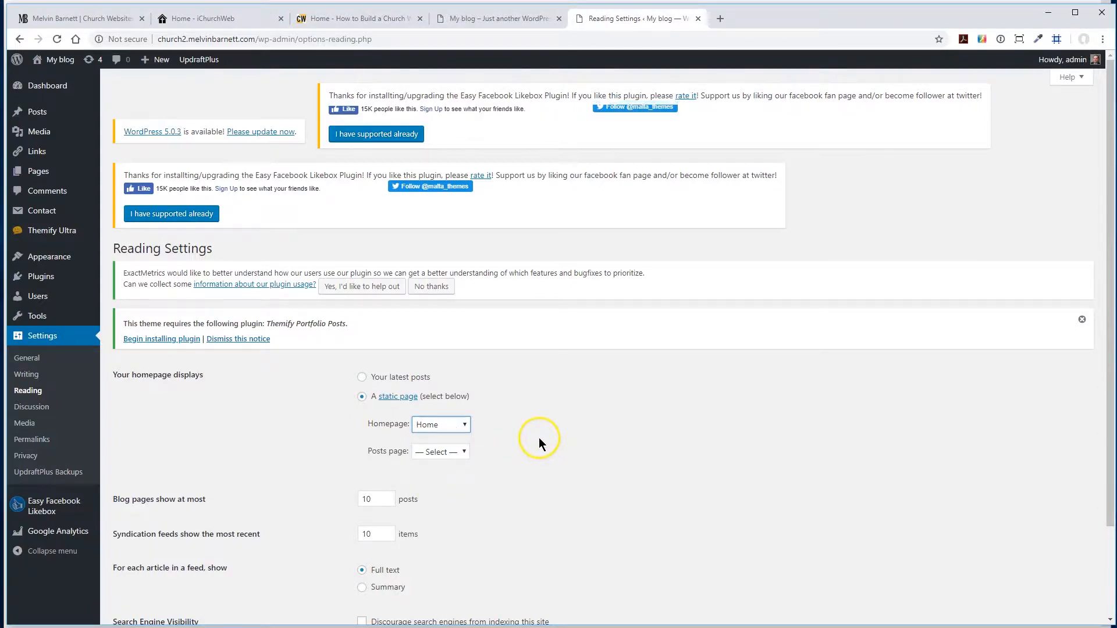
pyautogui.scroll(-2, 539, 438)
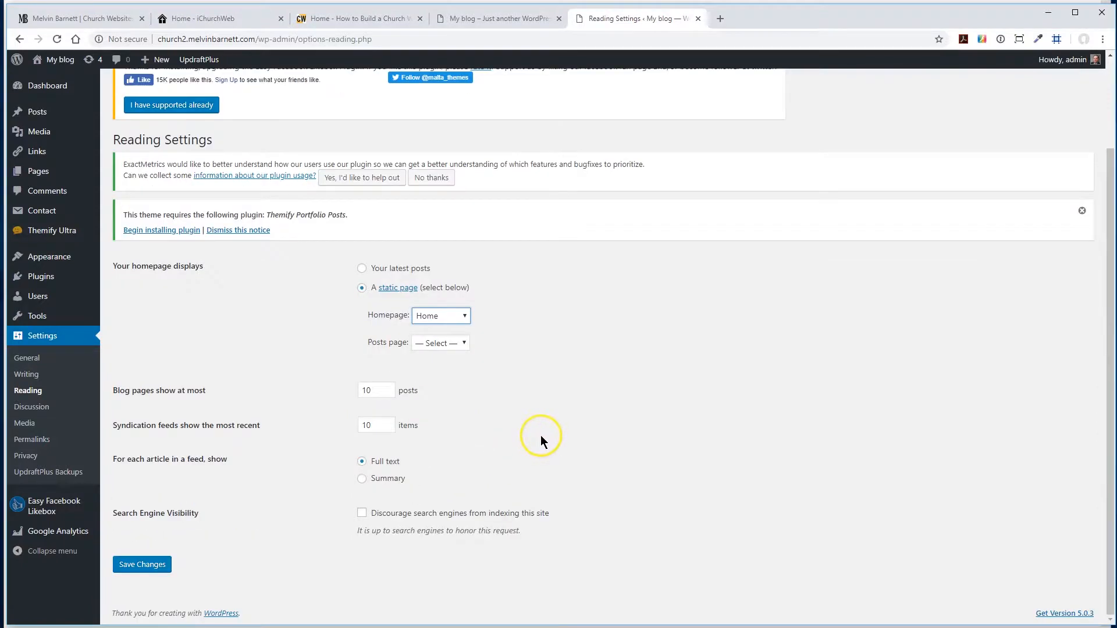
pyautogui.click(133, 568)
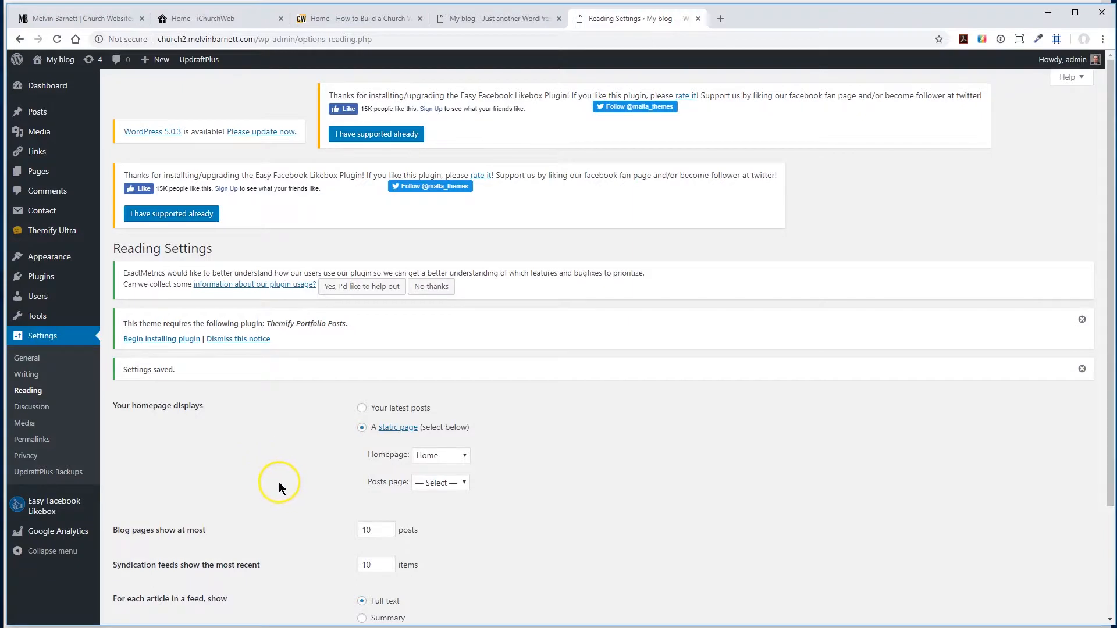
pyautogui.scroll(-2, 281, 485)
pyautogui.scroll(2, 285, 486)
# - Reload the My blog site and check the About, Ministries and Home pages through its navigation links
pyautogui.click(516, 18)
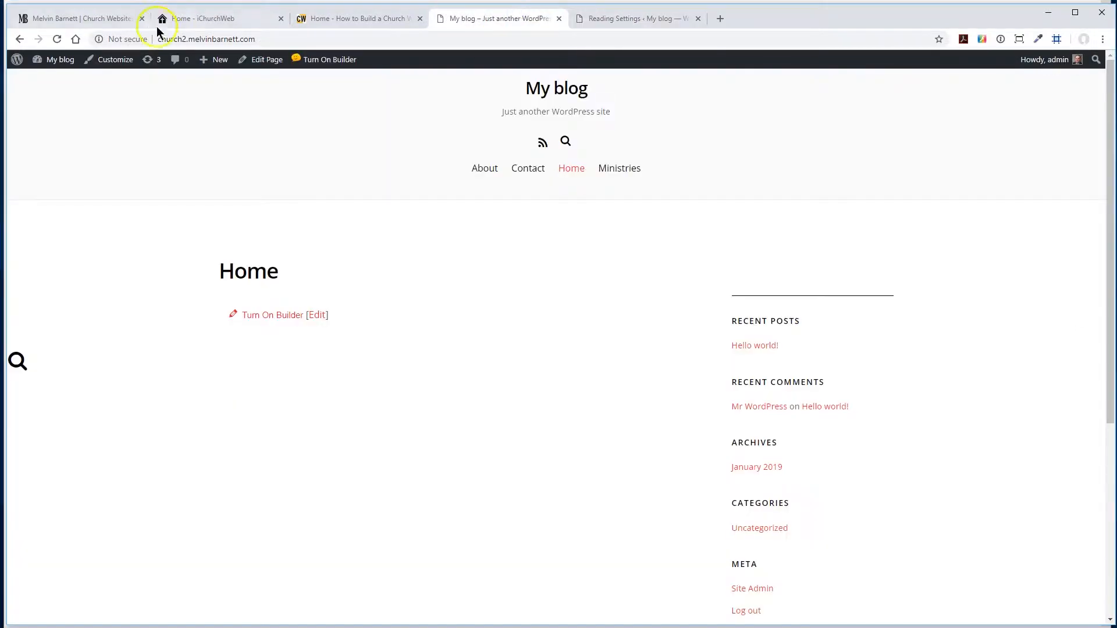
pyautogui.click(56, 39)
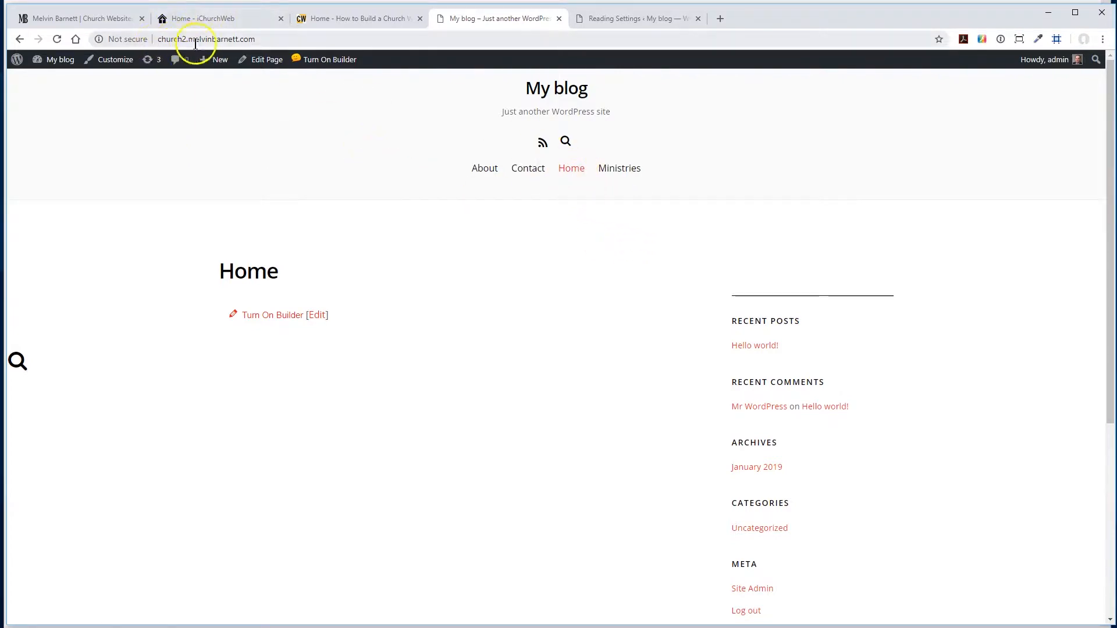
pyautogui.click(486, 168)
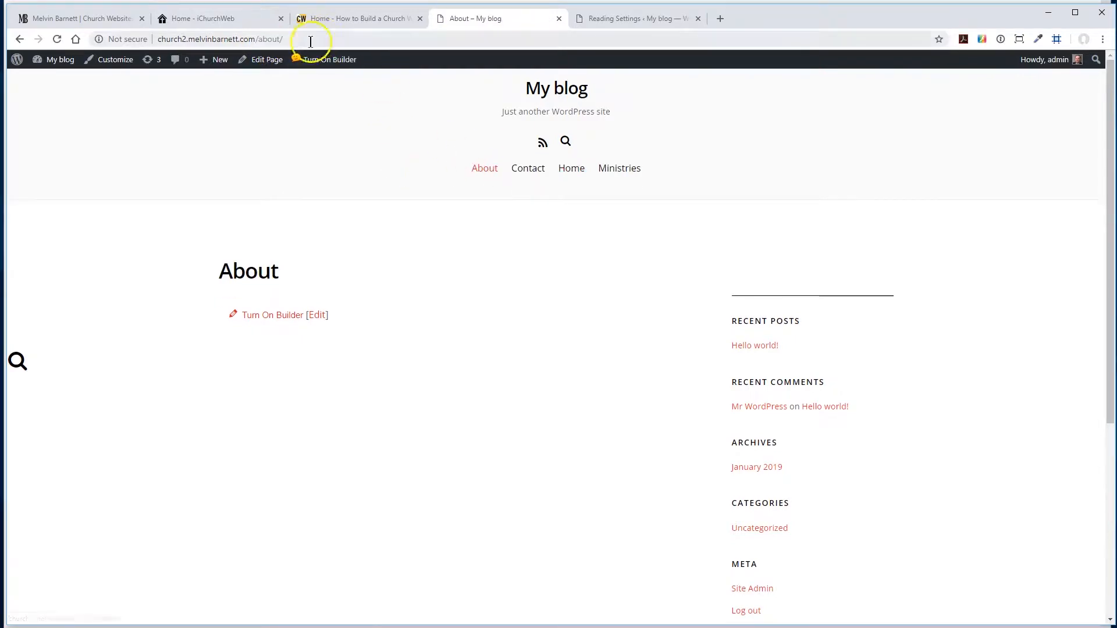
pyautogui.click(626, 172)
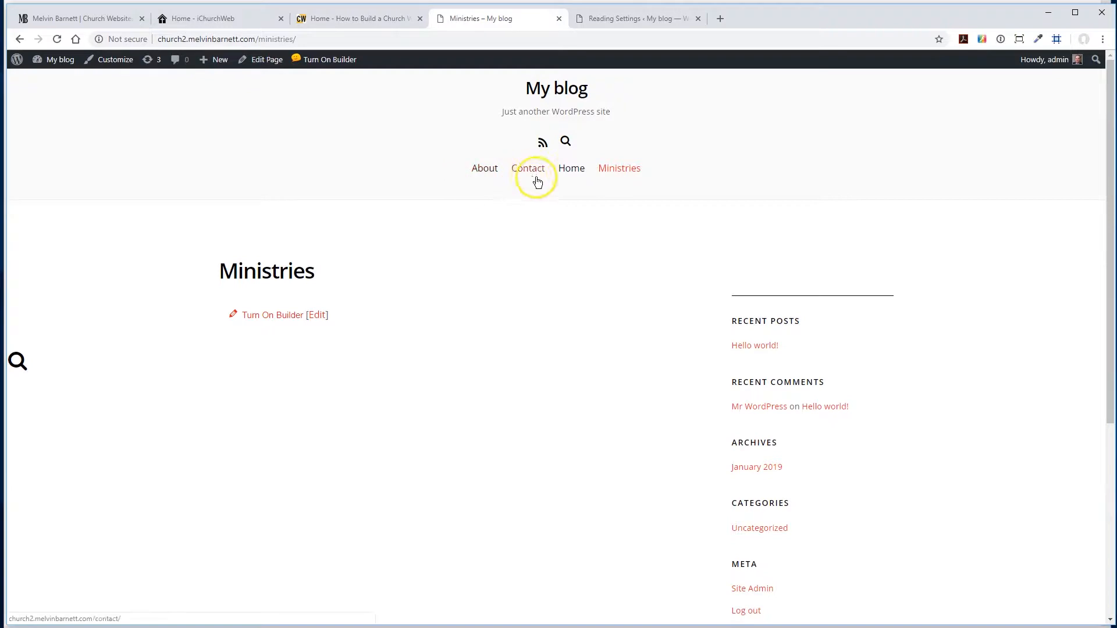
pyautogui.click(571, 170)
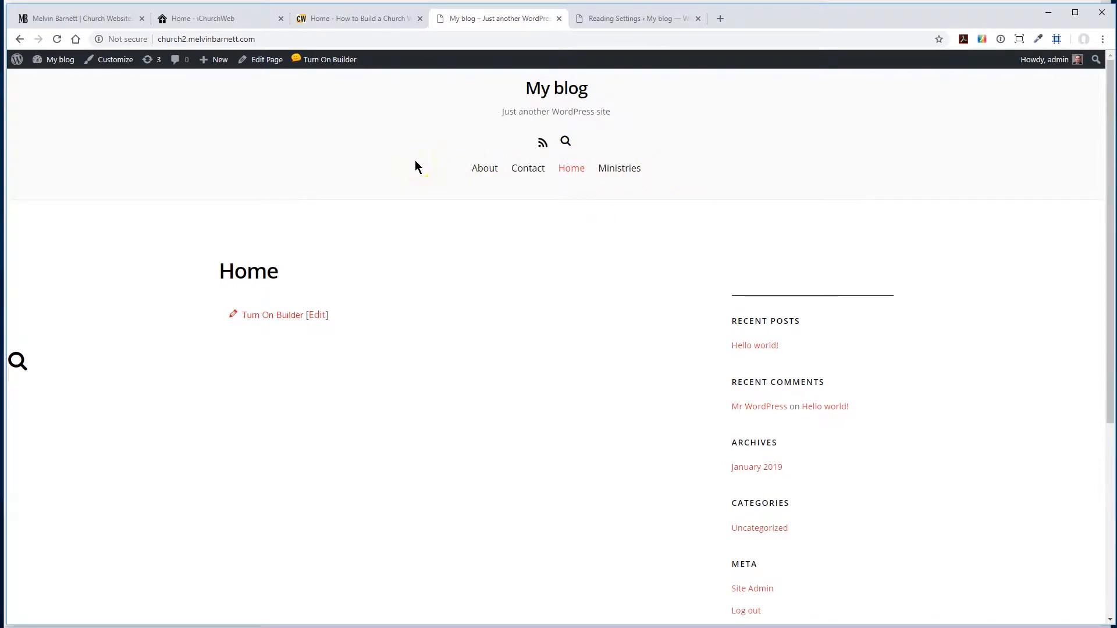
# - Return to the WordPress admin and open the editor for the site's navigation menus
pyautogui.click(615, 19)
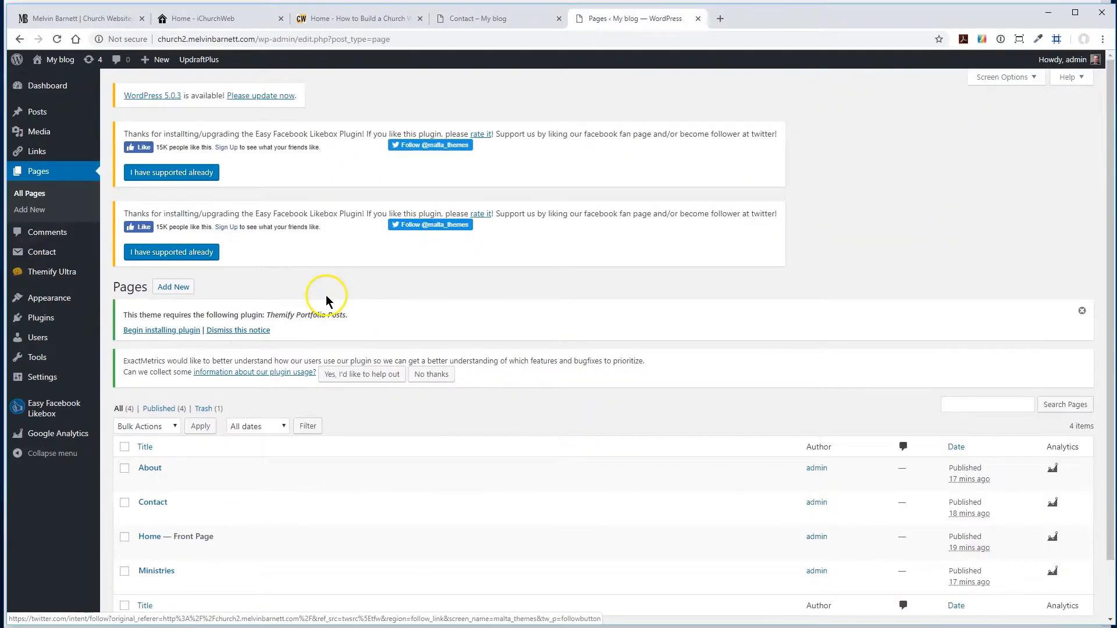
pyautogui.scroll(-1, 326, 295)
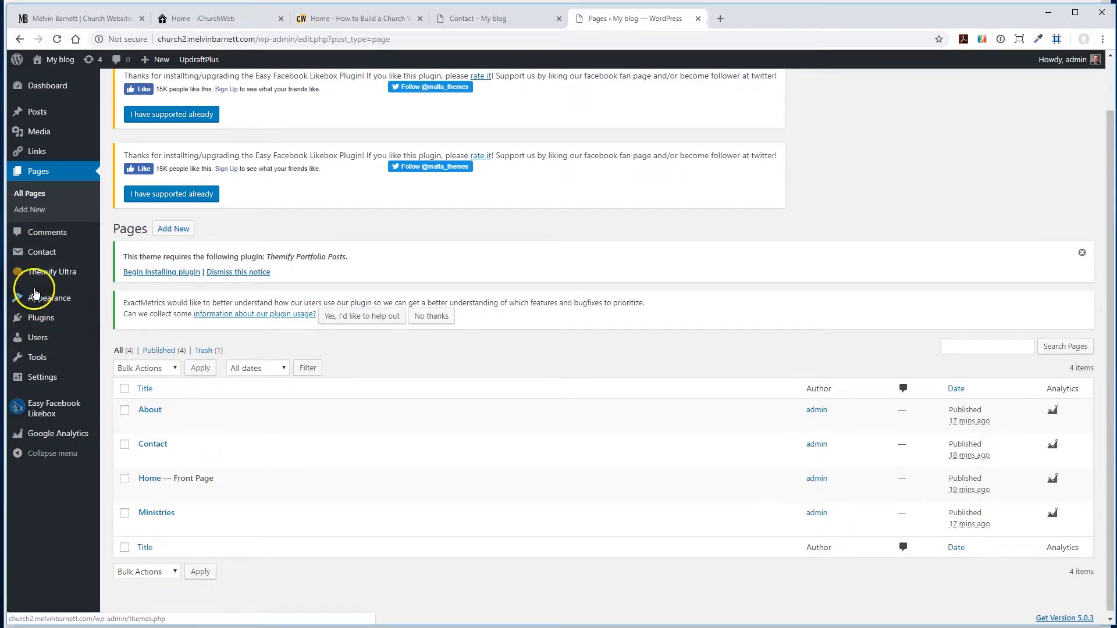
pyautogui.moveTo(40, 298)
pyautogui.click(120, 349)
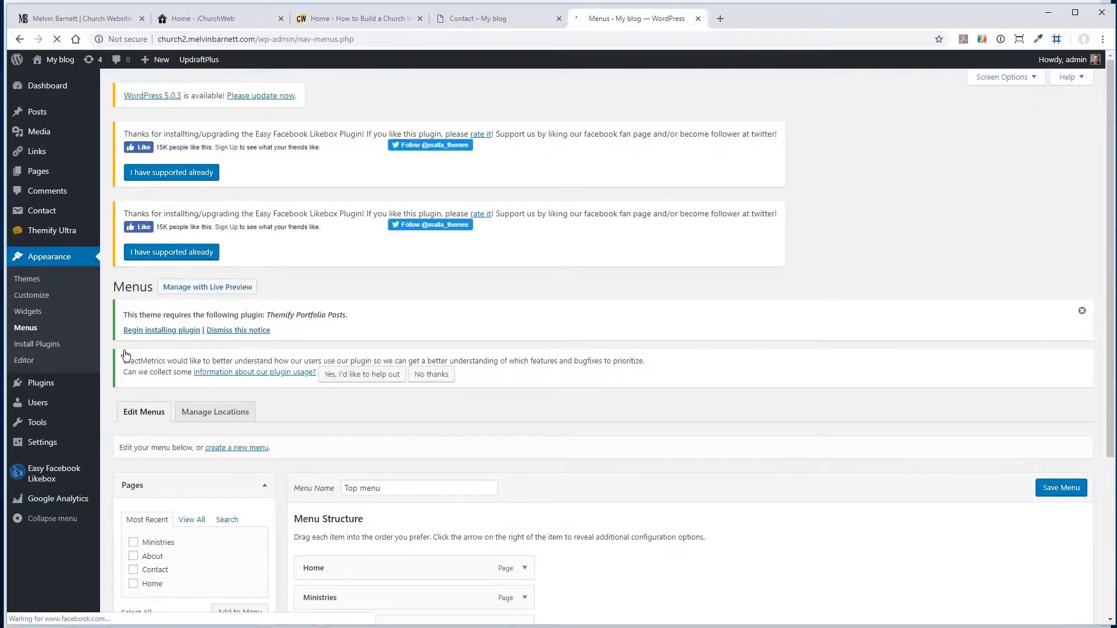
pyautogui.click(102, 423)
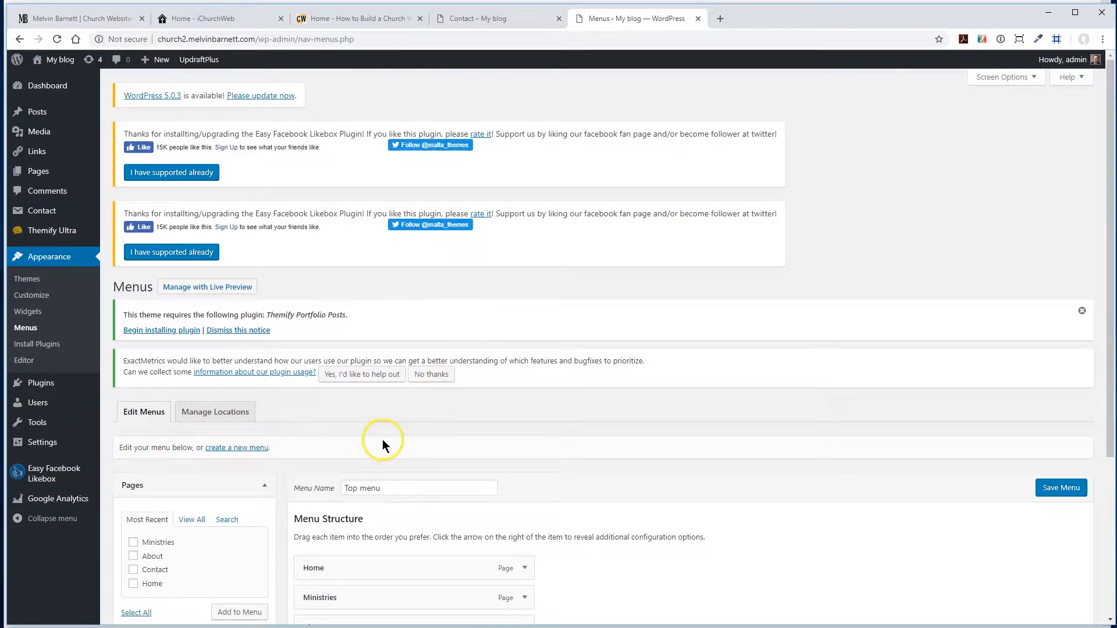
# - Try to create a new menu named "Top menu"
pyautogui.click(237, 448)
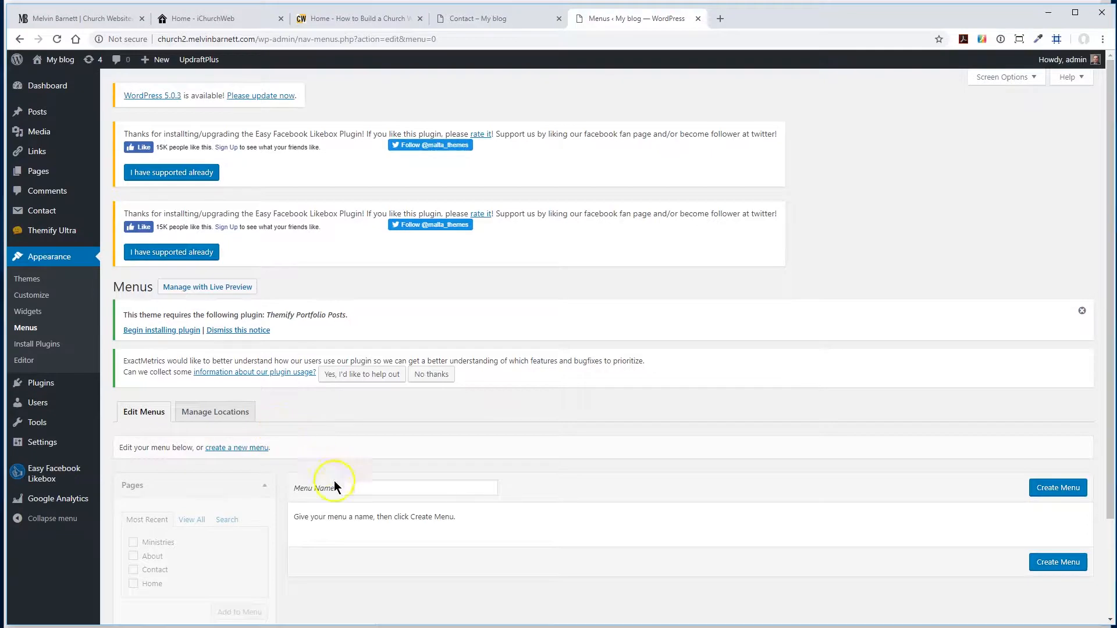
pyautogui.click(357, 488)
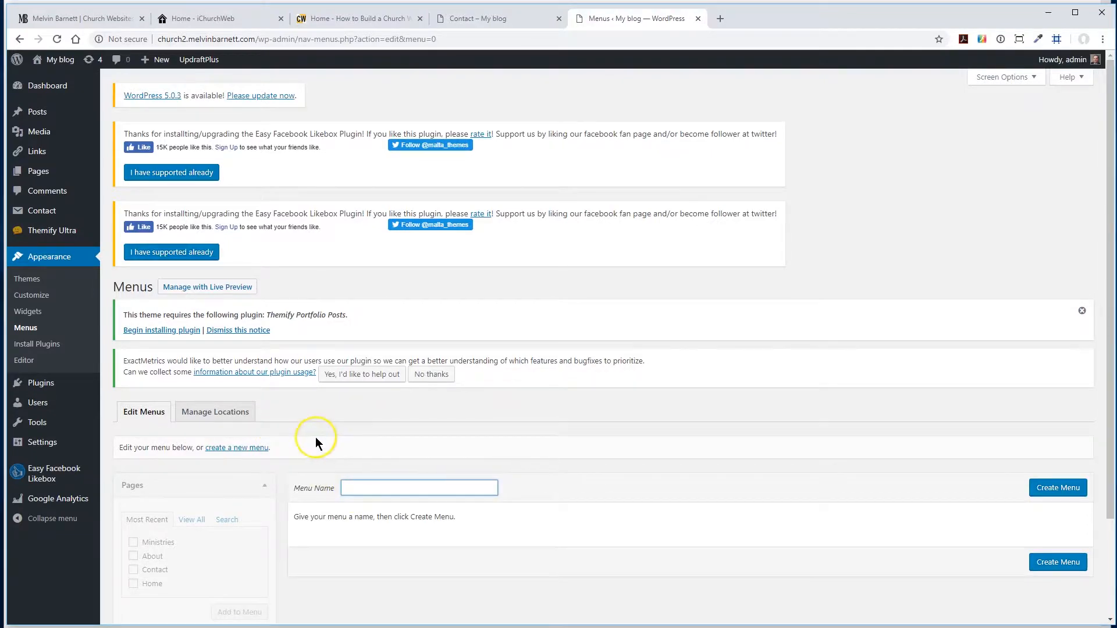
pyautogui.write('Top men')
pyautogui.click(1043, 492)
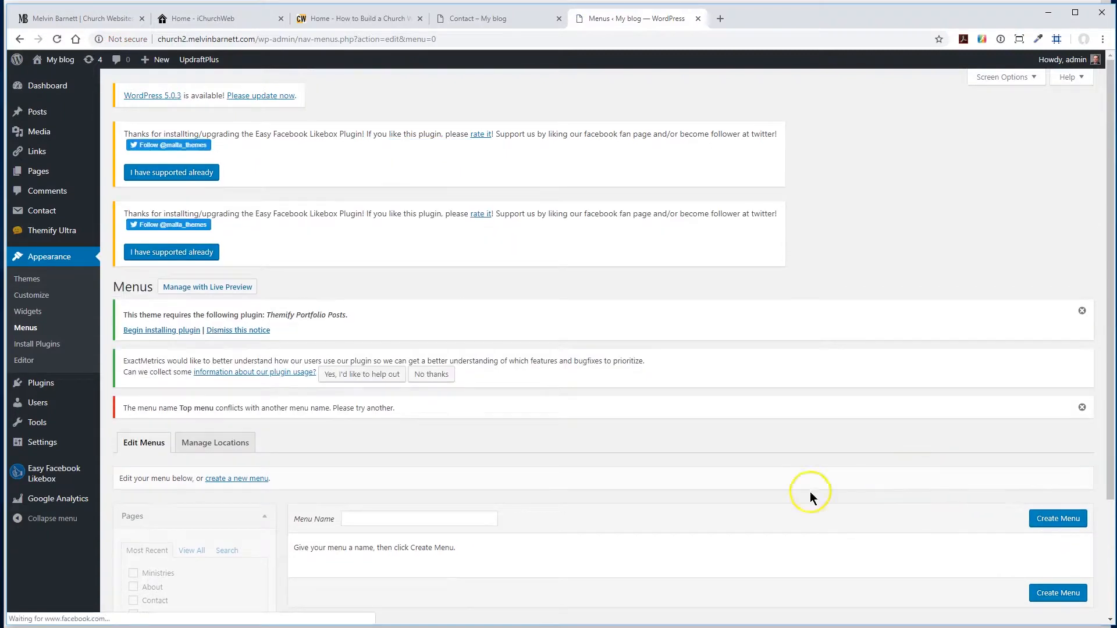
pyautogui.scroll(-3, 756, 477)
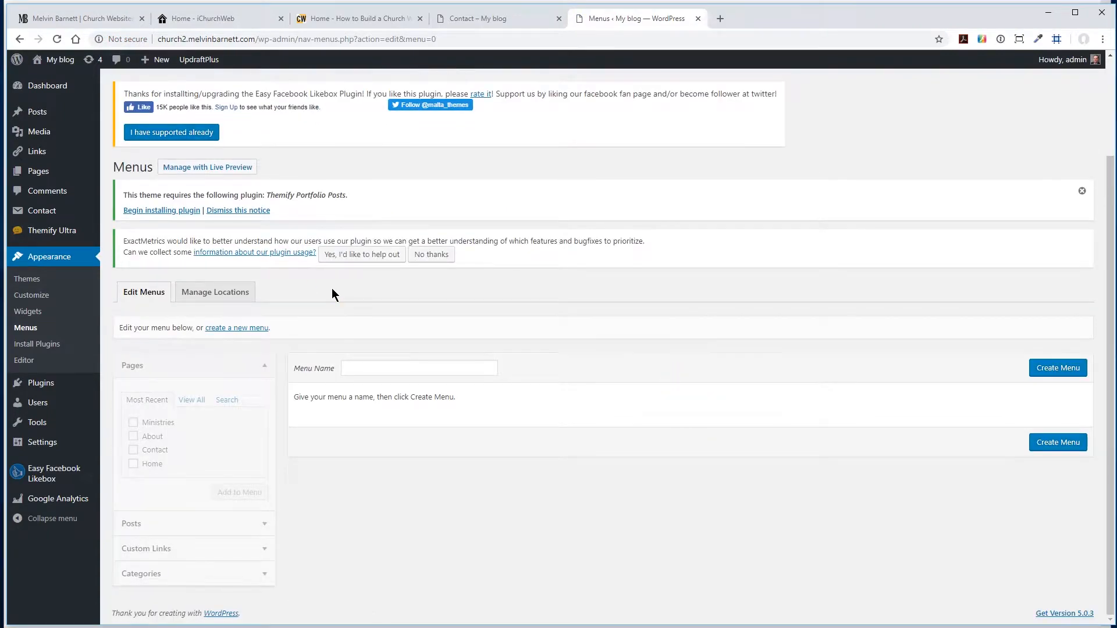
pyautogui.scroll(3, 332, 288)
pyautogui.scroll(-3, 335, 288)
# - Assign the existing Top menu to the Main Navigation display location and save the menu
pyautogui.click(143, 292)
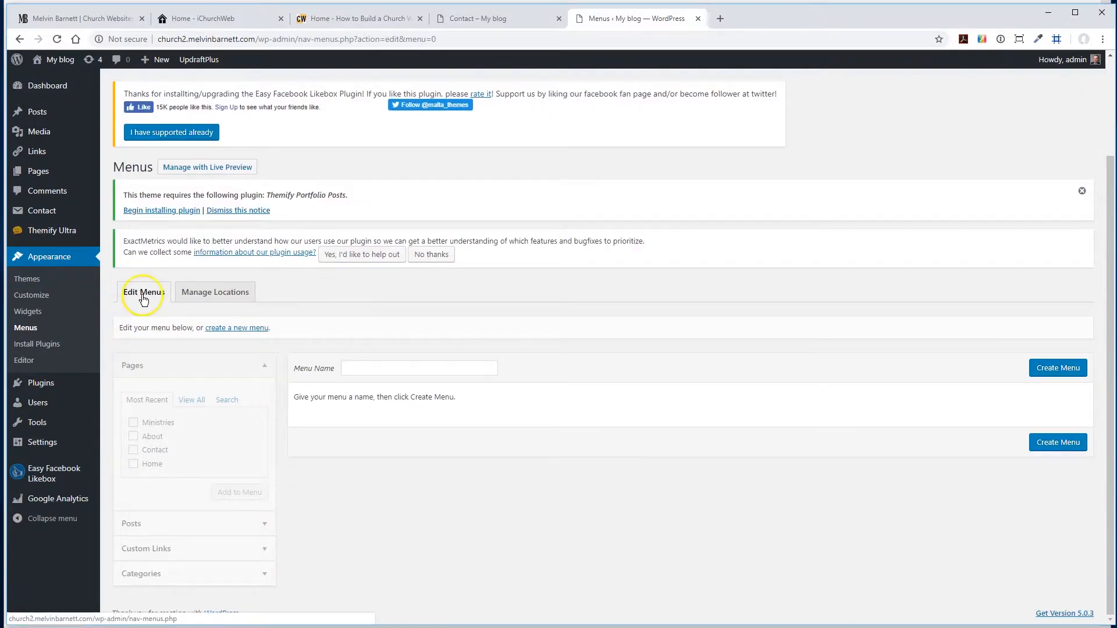
pyautogui.scroll(-4, 425, 295)
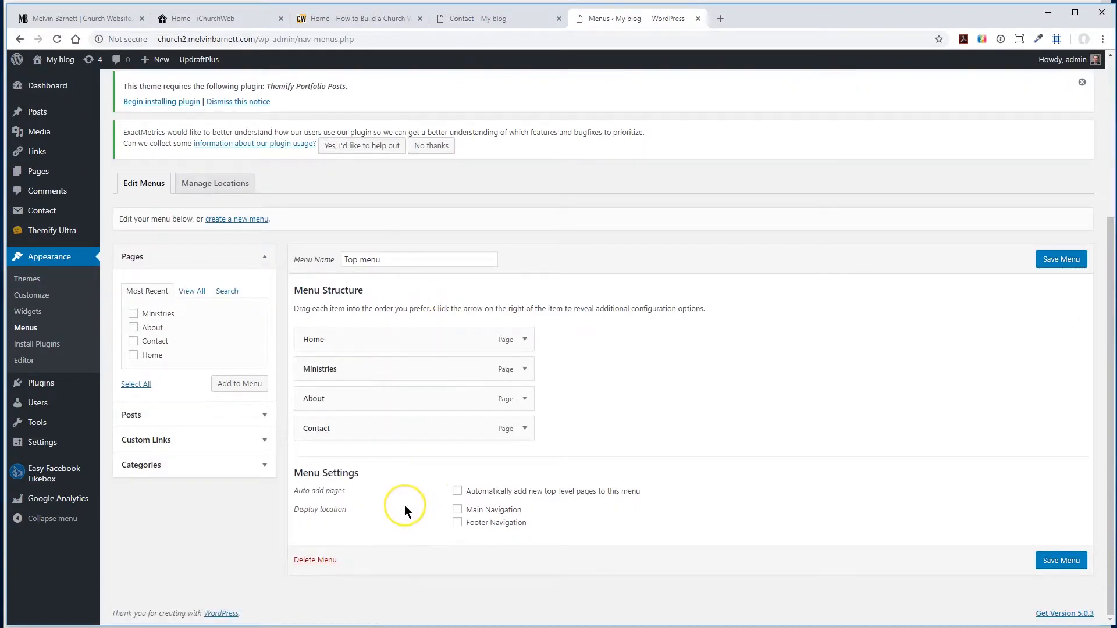
pyautogui.click(458, 511)
pyautogui.click(457, 511)
pyautogui.click(1050, 261)
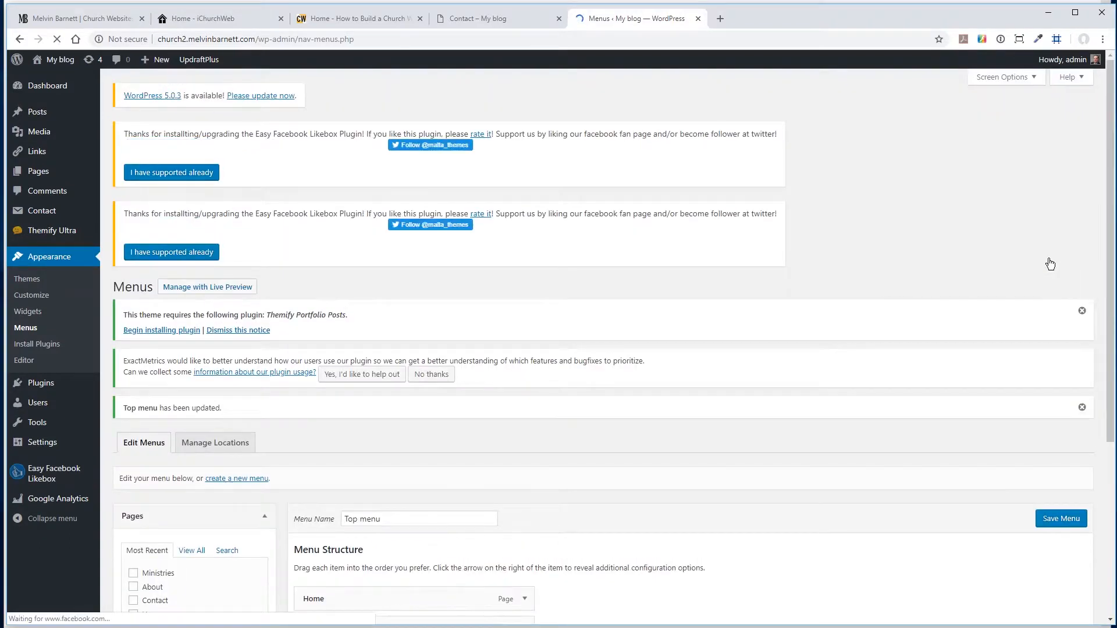
# - Reload the My blog site, check the order of its navigation links on the Home page, and return to the menu editor
pyautogui.click(473, 19)
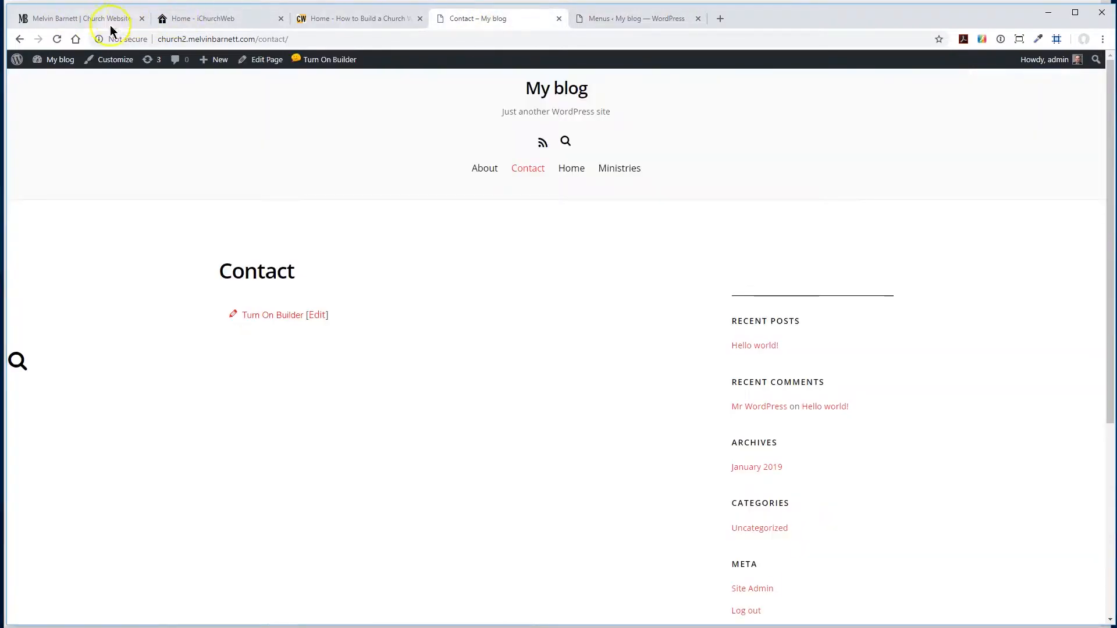
pyautogui.click(57, 39)
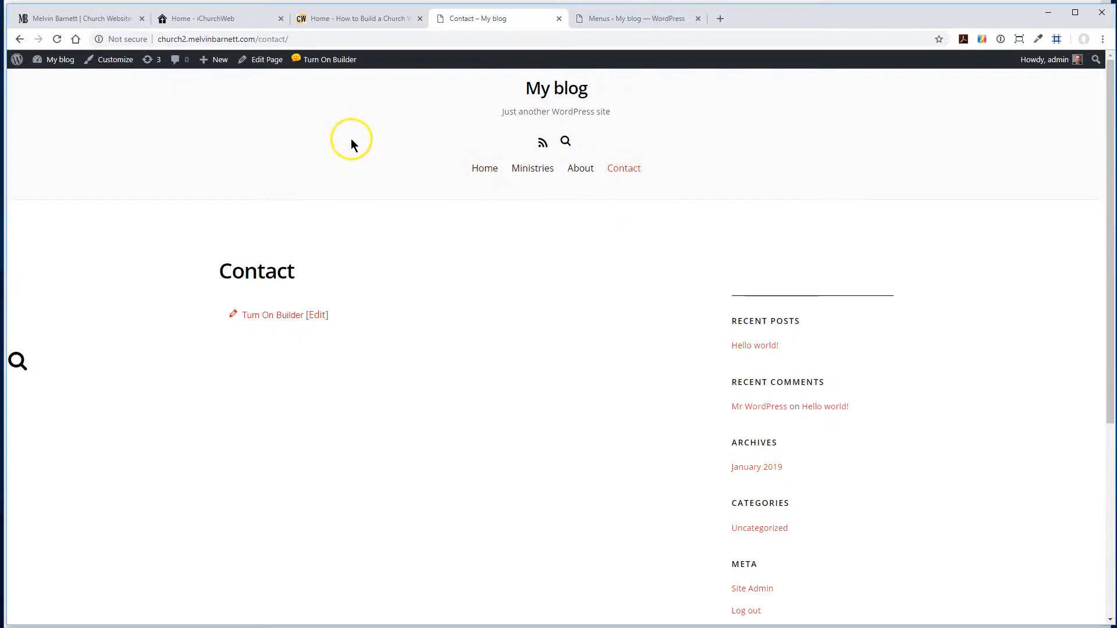
pyautogui.click(479, 168)
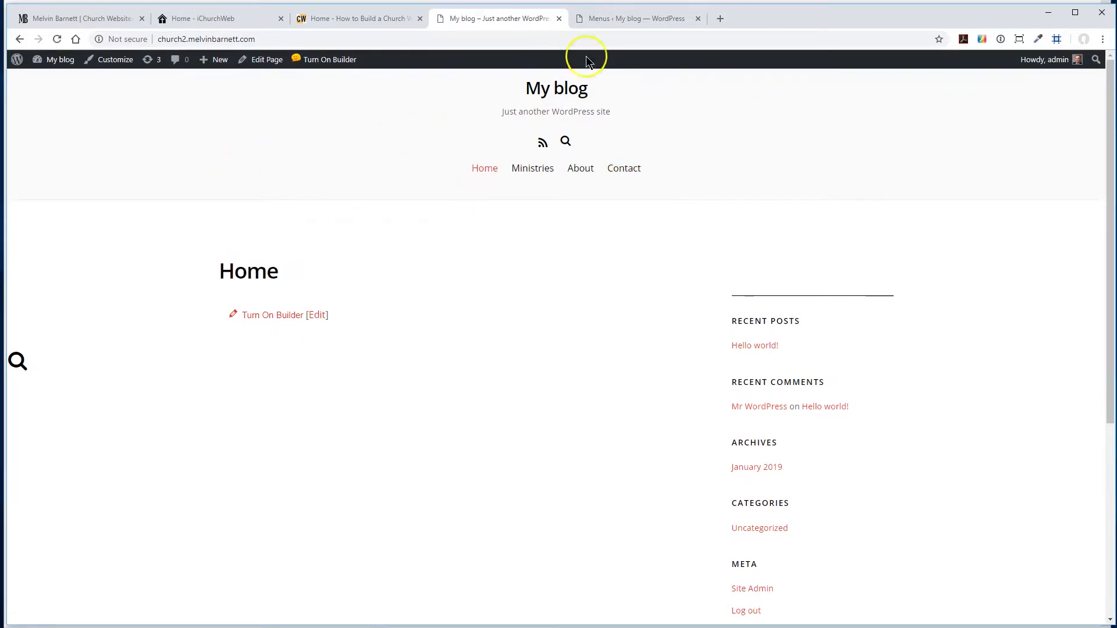
pyautogui.click(630, 21)
pyautogui.scroll(-5, 452, 304)
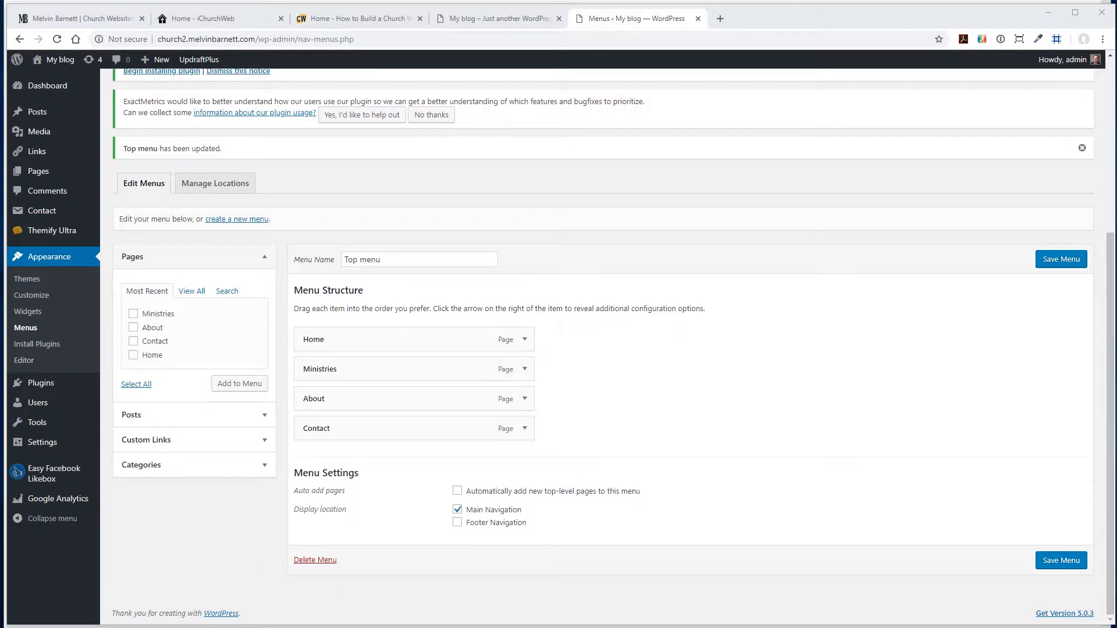
# - Open the Themify Ultra general settings and expand the Favicon options
pyautogui.click(51, 231)
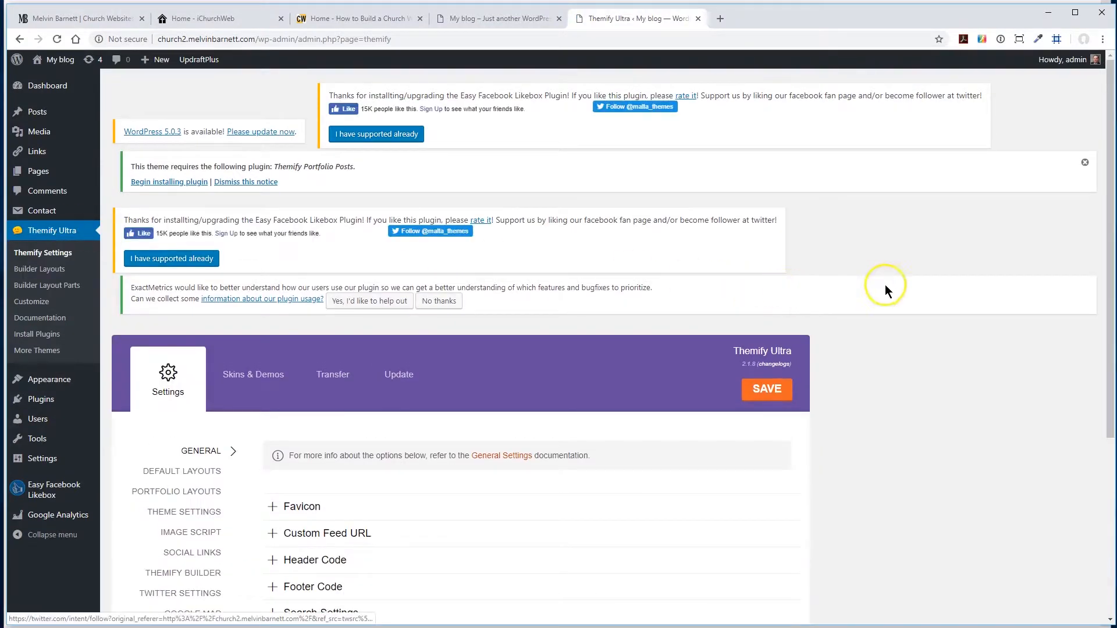
pyautogui.scroll(-4, 896, 291)
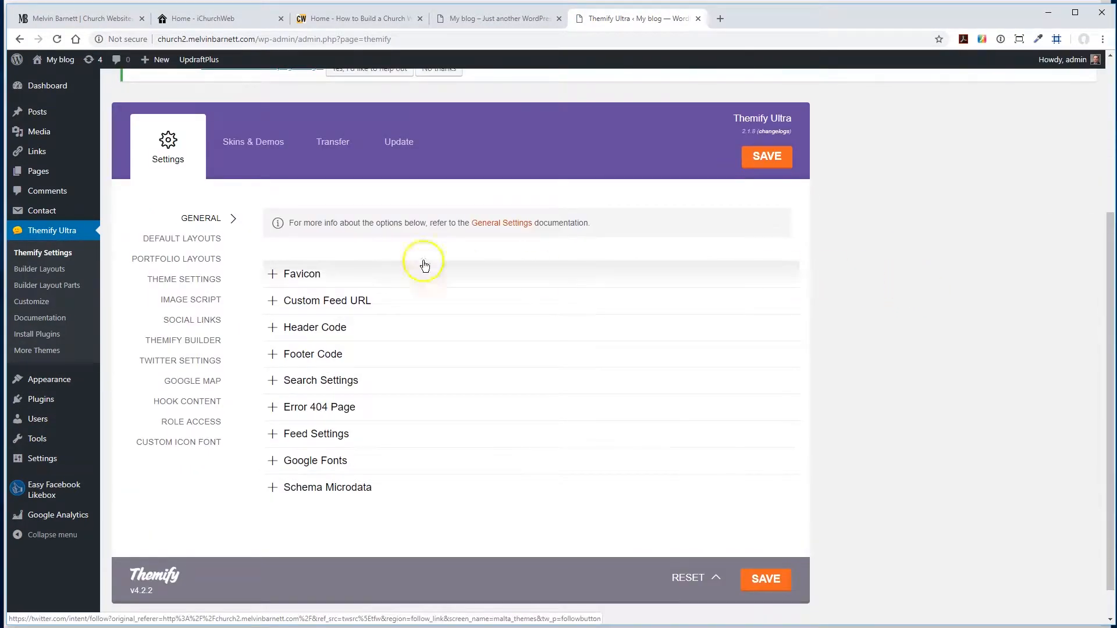
pyautogui.click(271, 278)
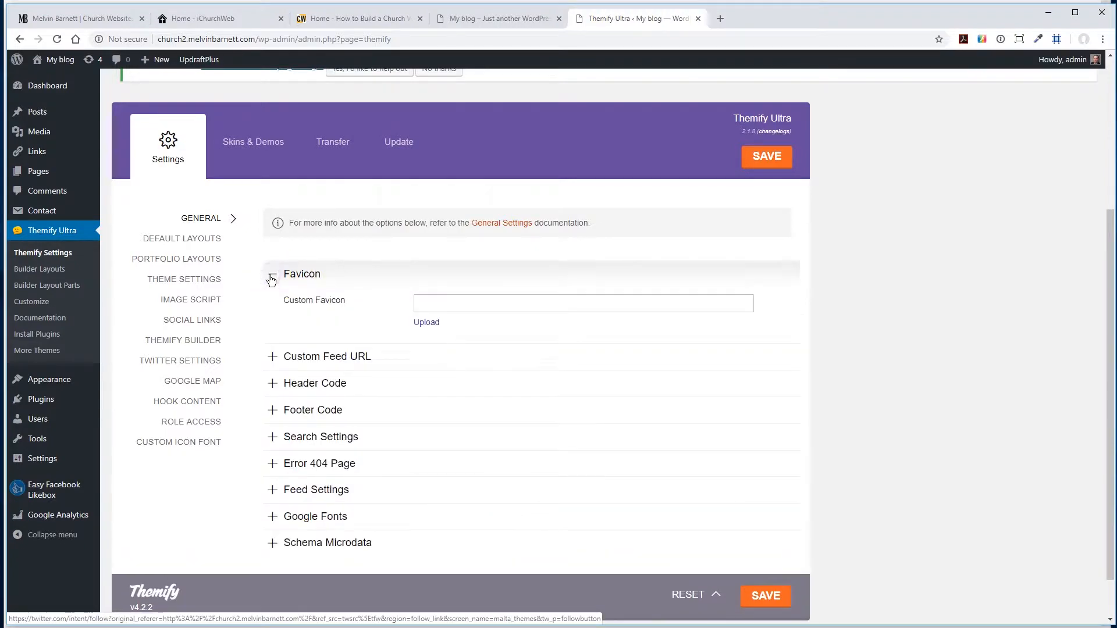
pyautogui.click(534, 326)
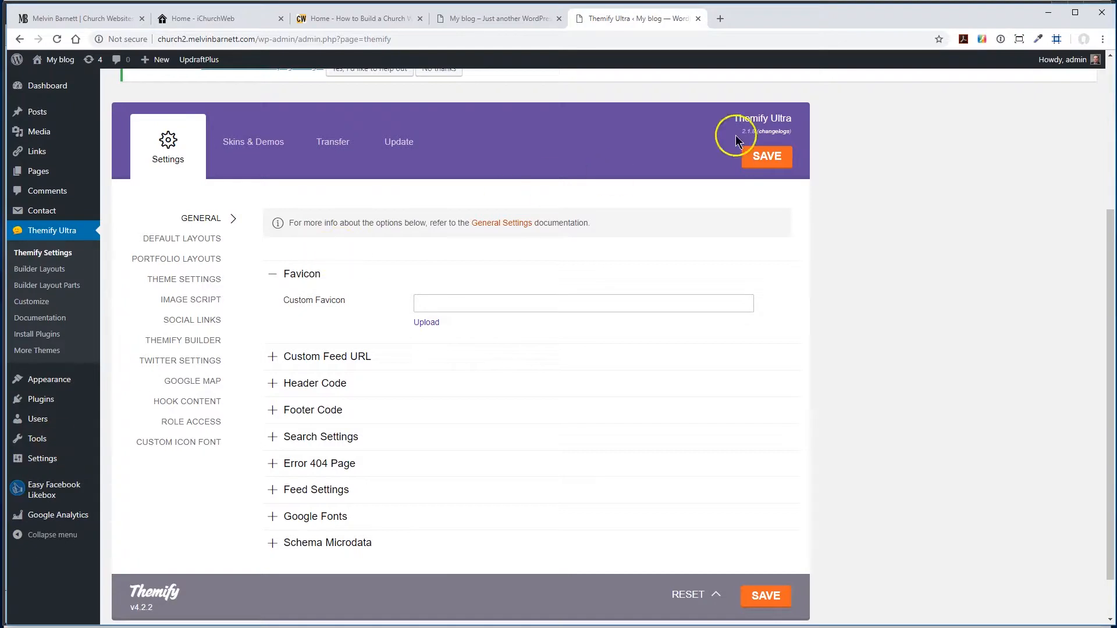
# - Open amazon.com in a new browser tab
pyautogui.click(720, 20)
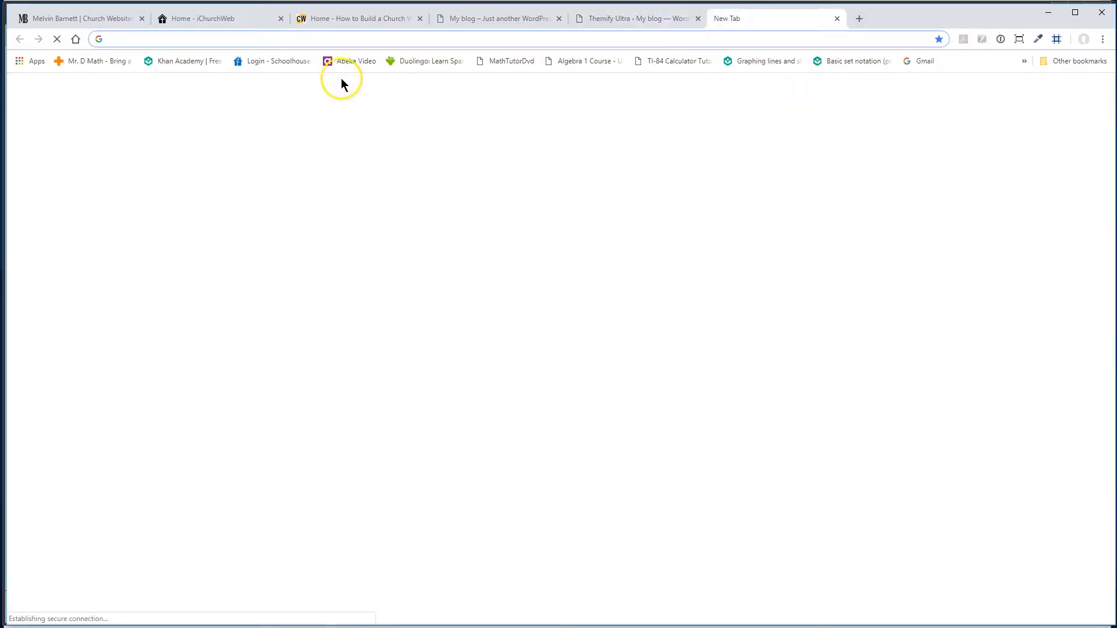
pyautogui.click(211, 41)
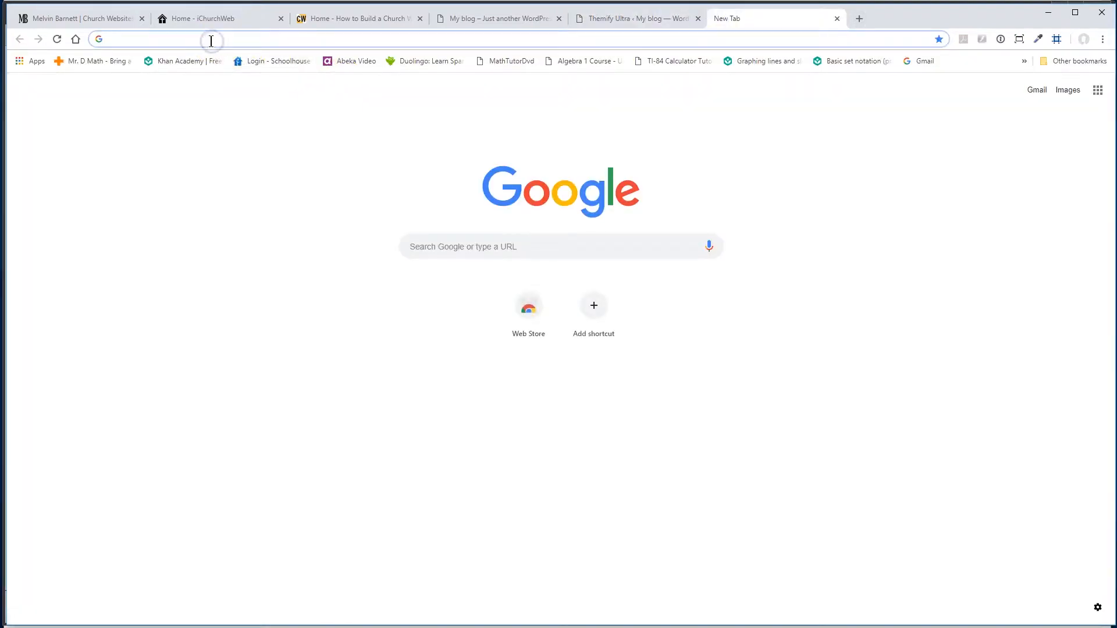
pyautogui.write('amaz')
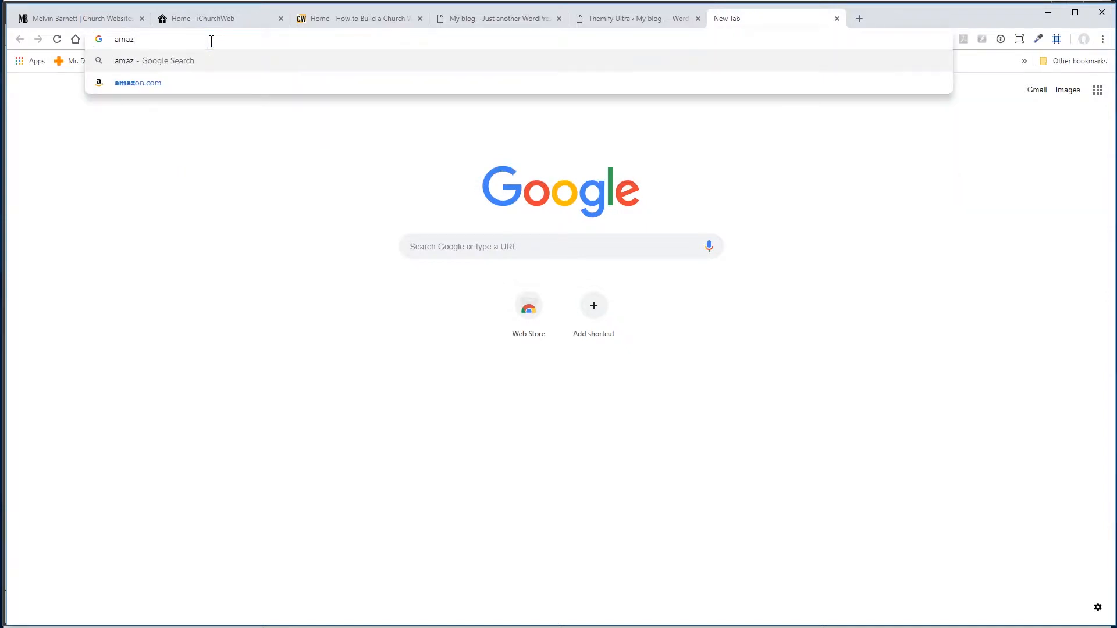
pyautogui.write('on.com')
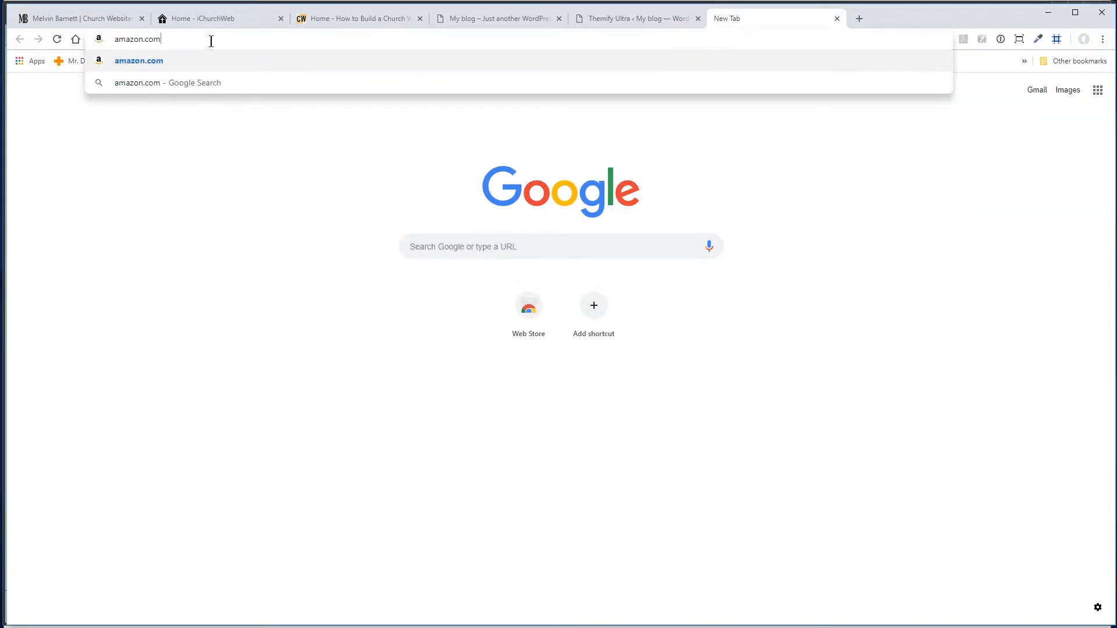
pyautogui.press('Return')
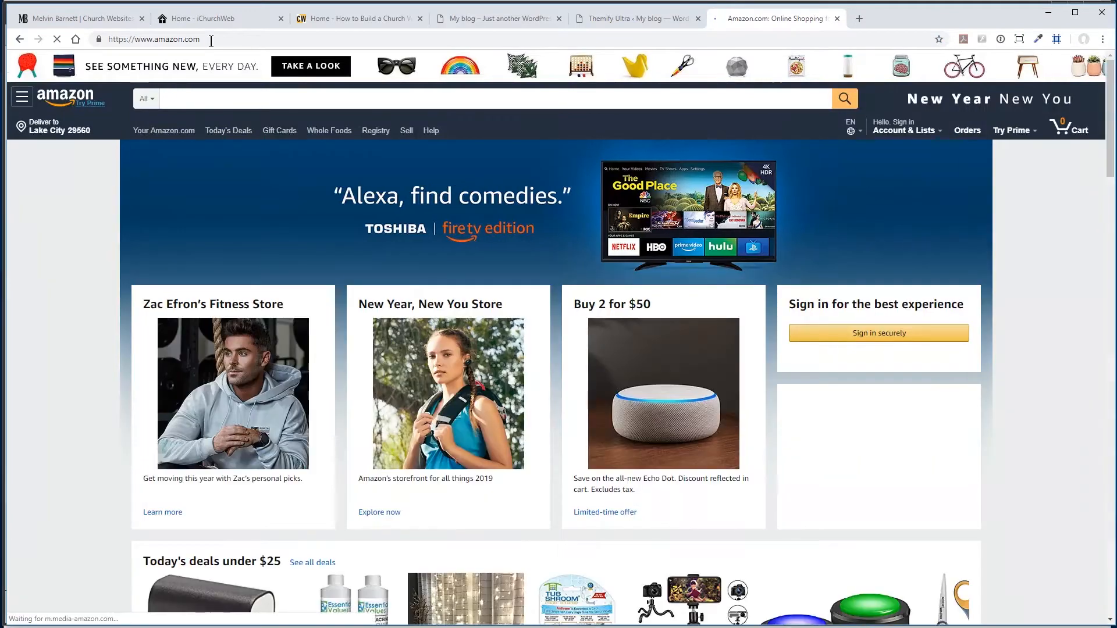
# - Search Amazon for "photoshop elements" and look through the product listings
pyautogui.click(201, 99)
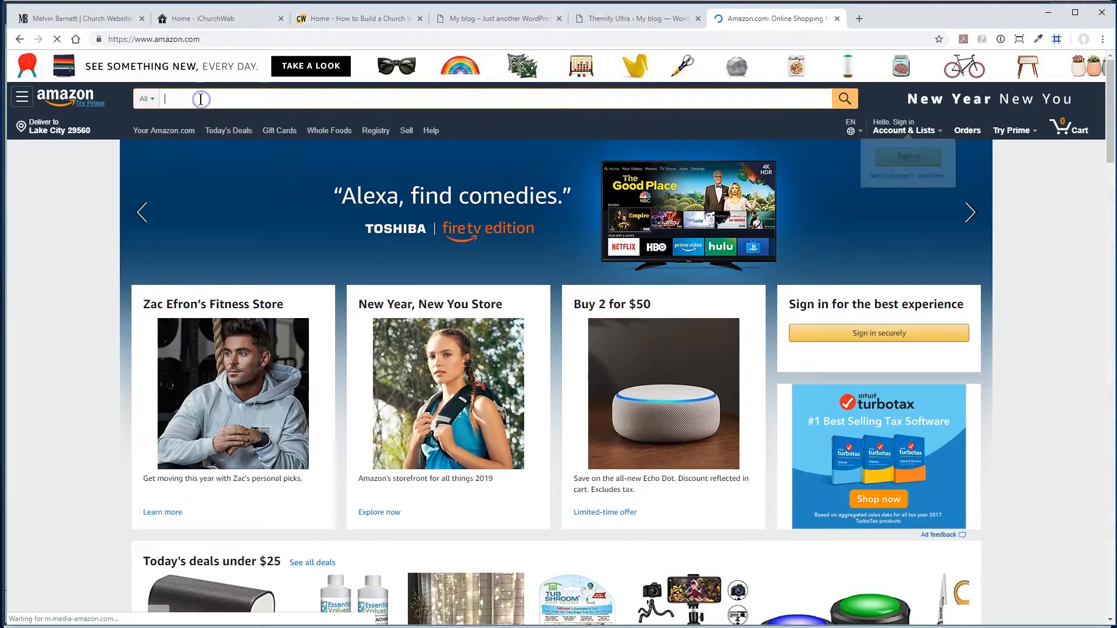
pyautogui.write('p')
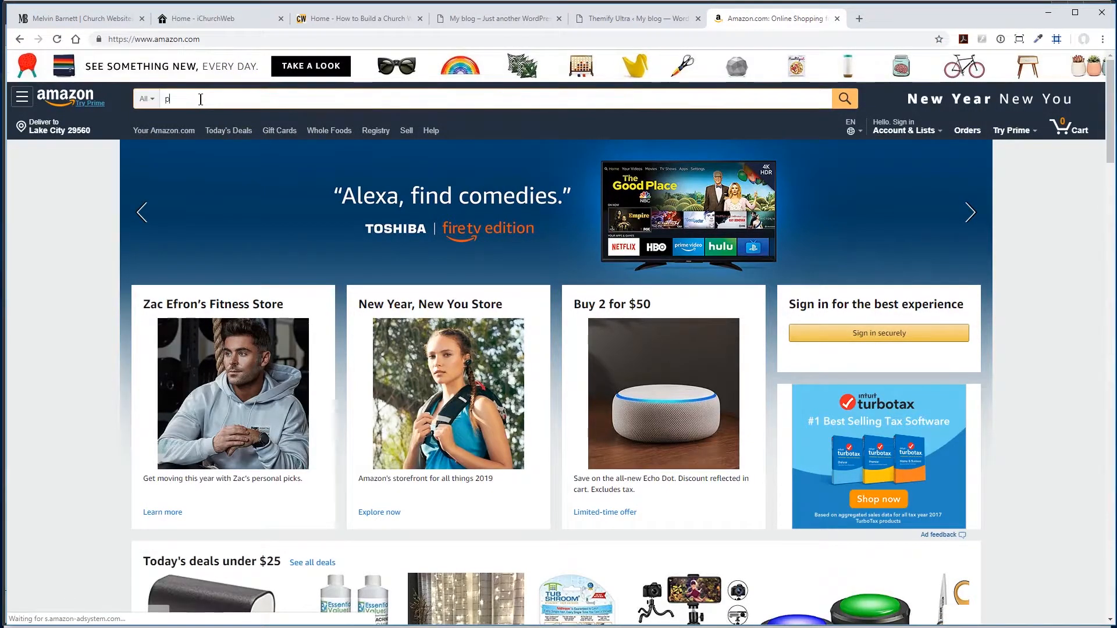
pyautogui.write('hotosh')
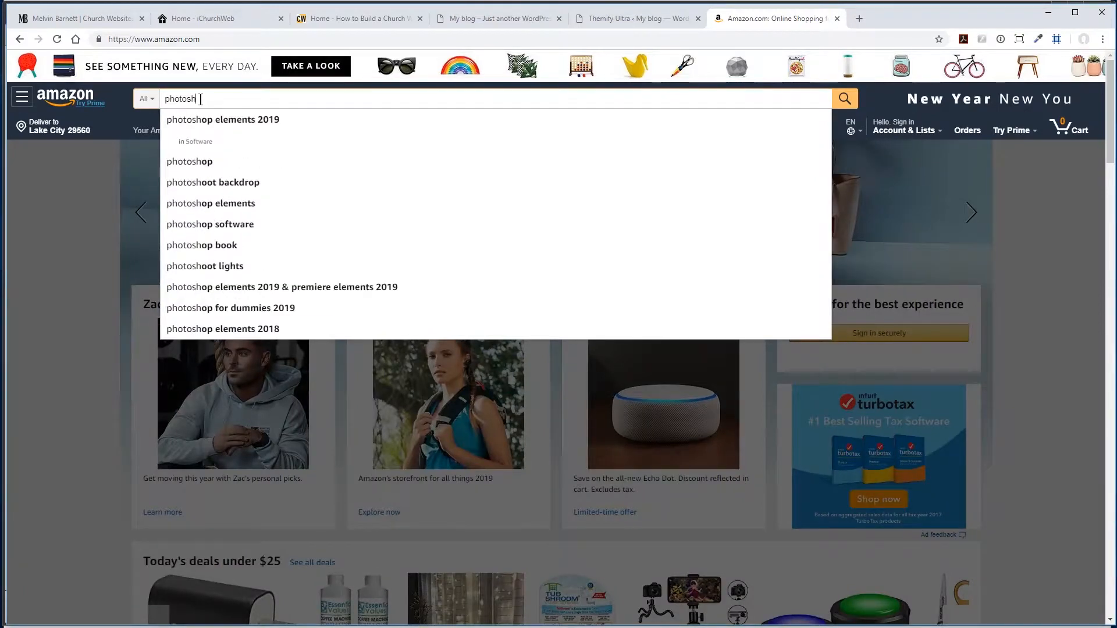
pyautogui.write('op elements')
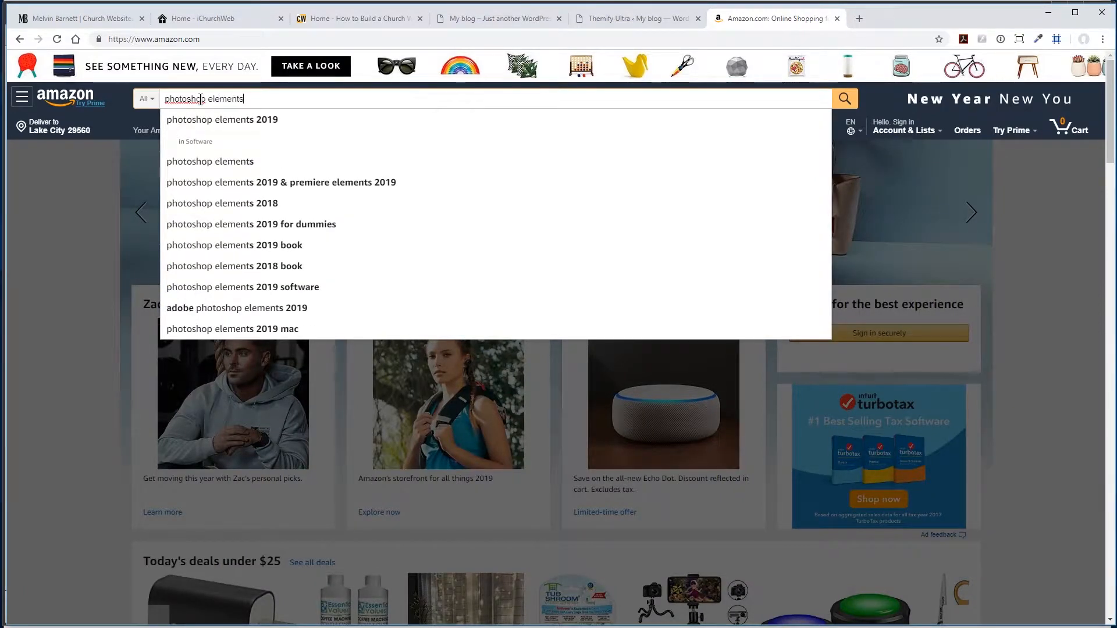
pyautogui.press('Return')
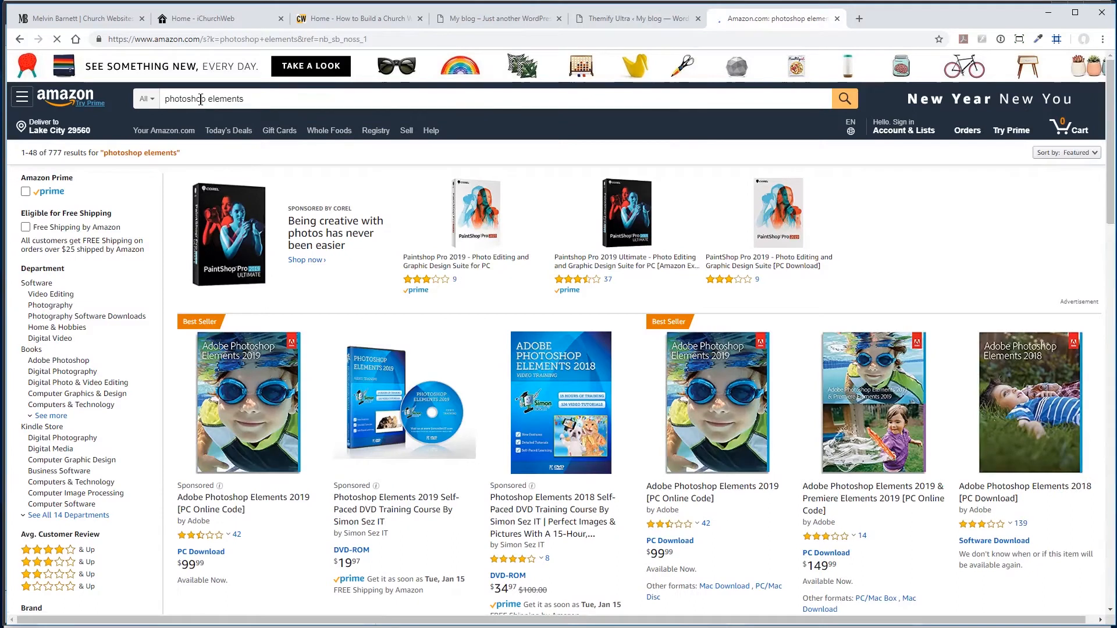
pyautogui.scroll(-2, 320, 256)
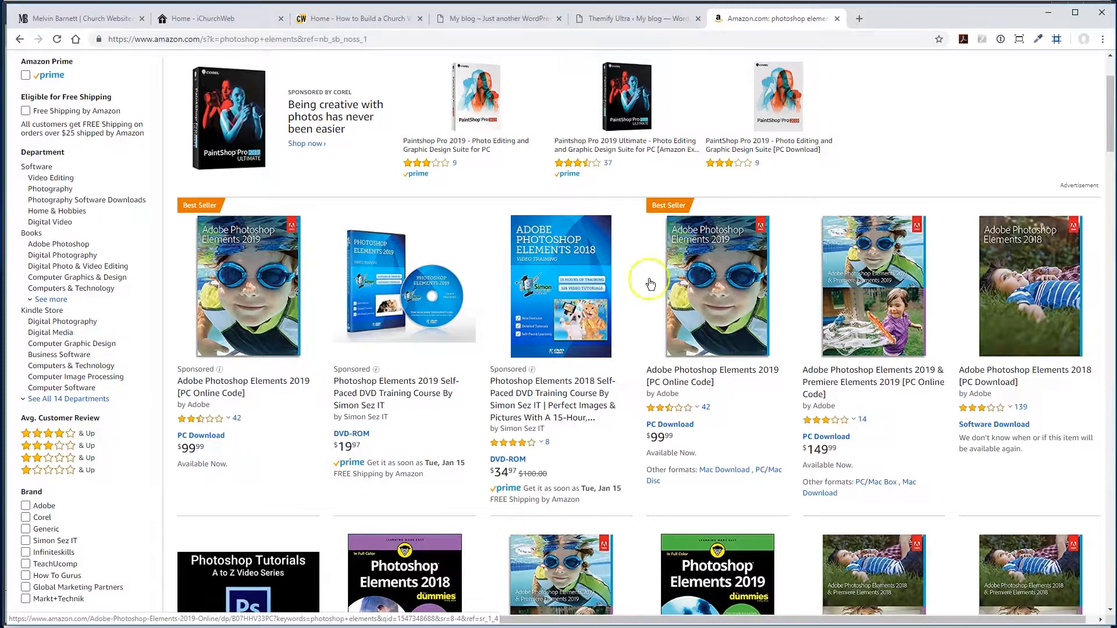
pyautogui.click(890, 110)
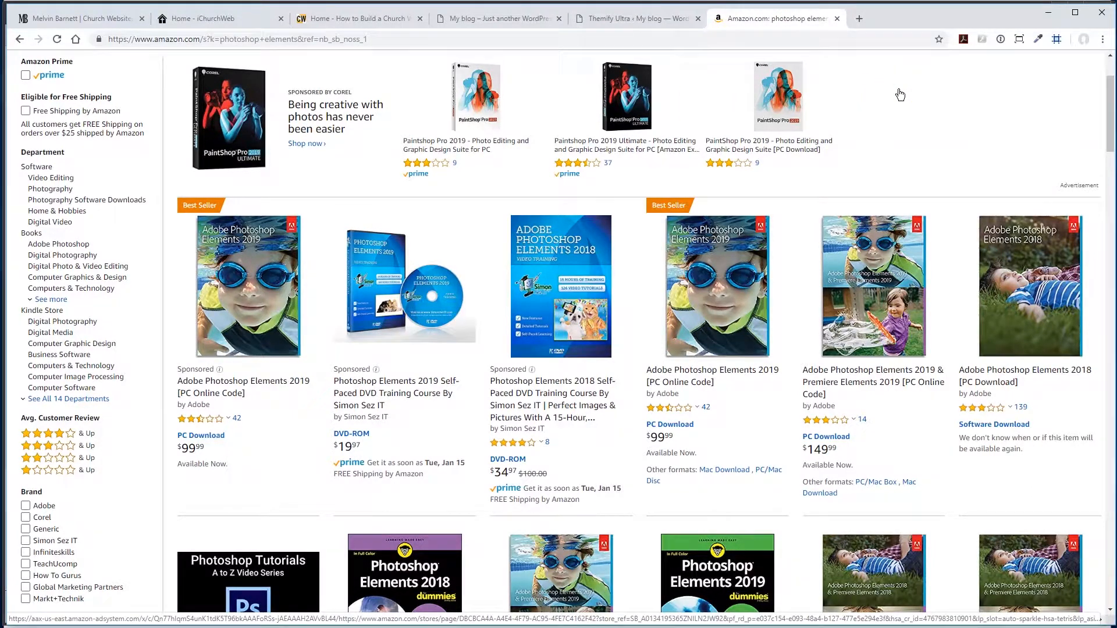
pyautogui.click(894, 115)
# - Go to google.com, search for "gimp", look over the results, and close that browser tab
pyautogui.click(395, 40)
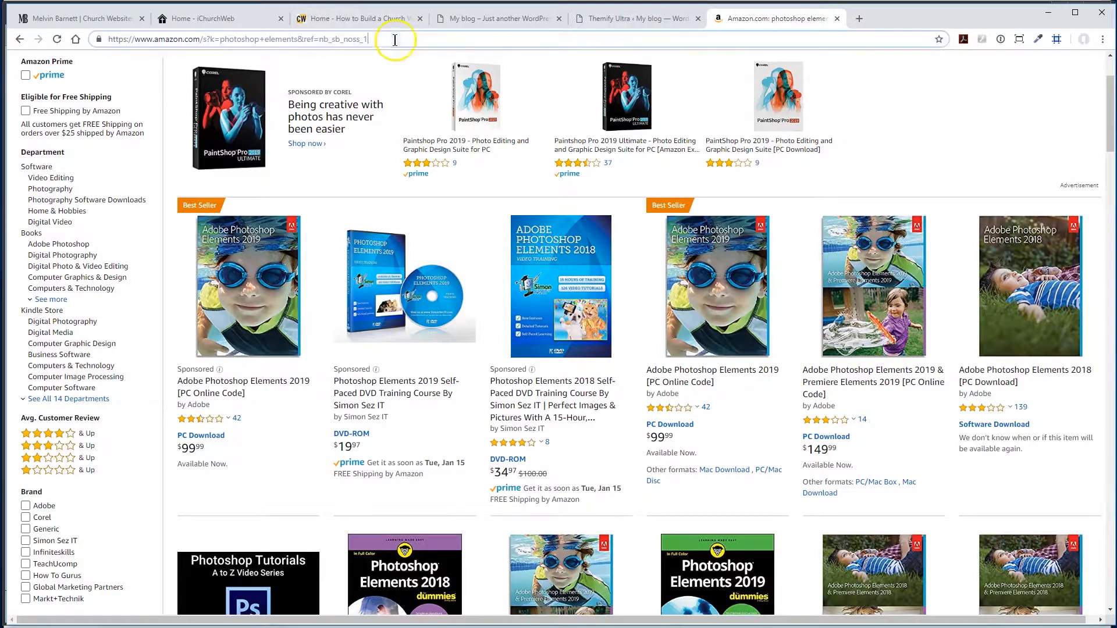
pyautogui.write('go')
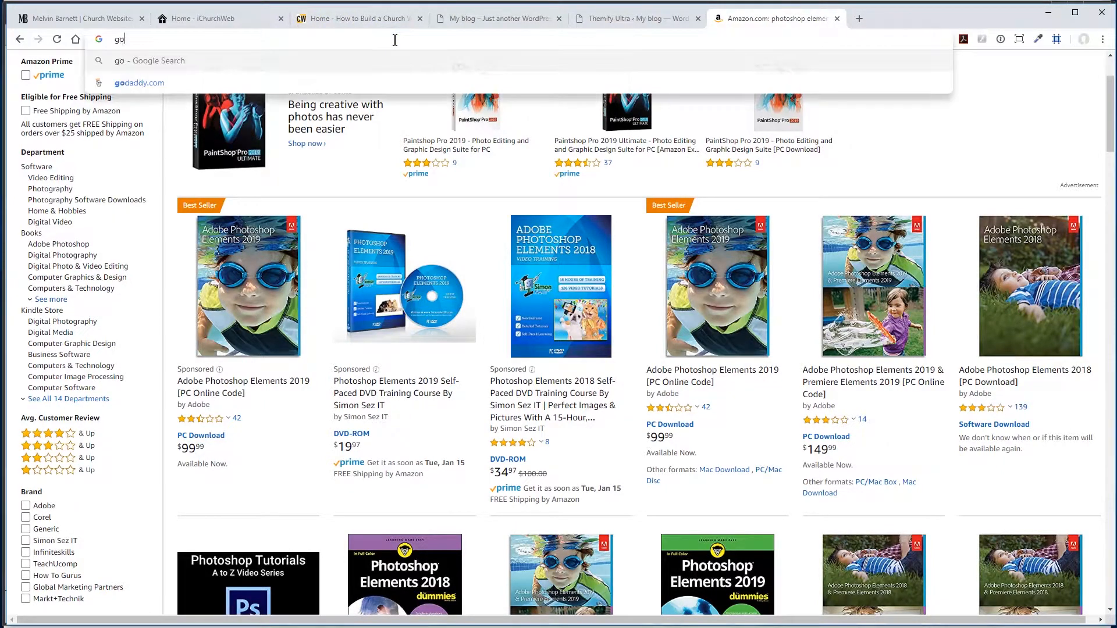
pyautogui.write('ogle.com')
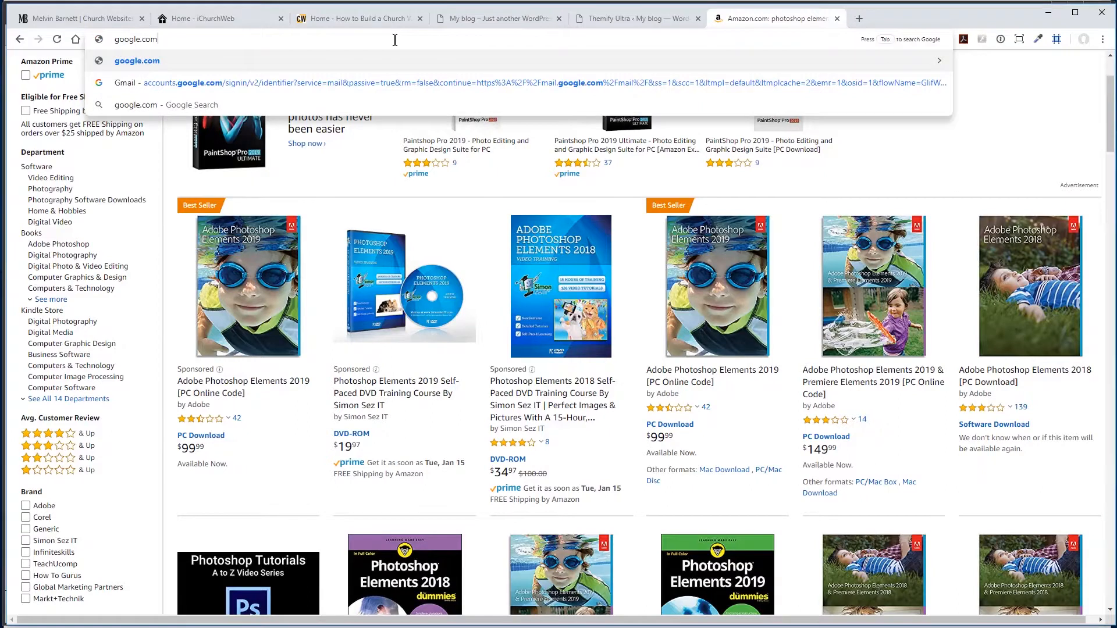
pyautogui.press('Return')
pyautogui.click(407, 246)
pyautogui.write('gimp')
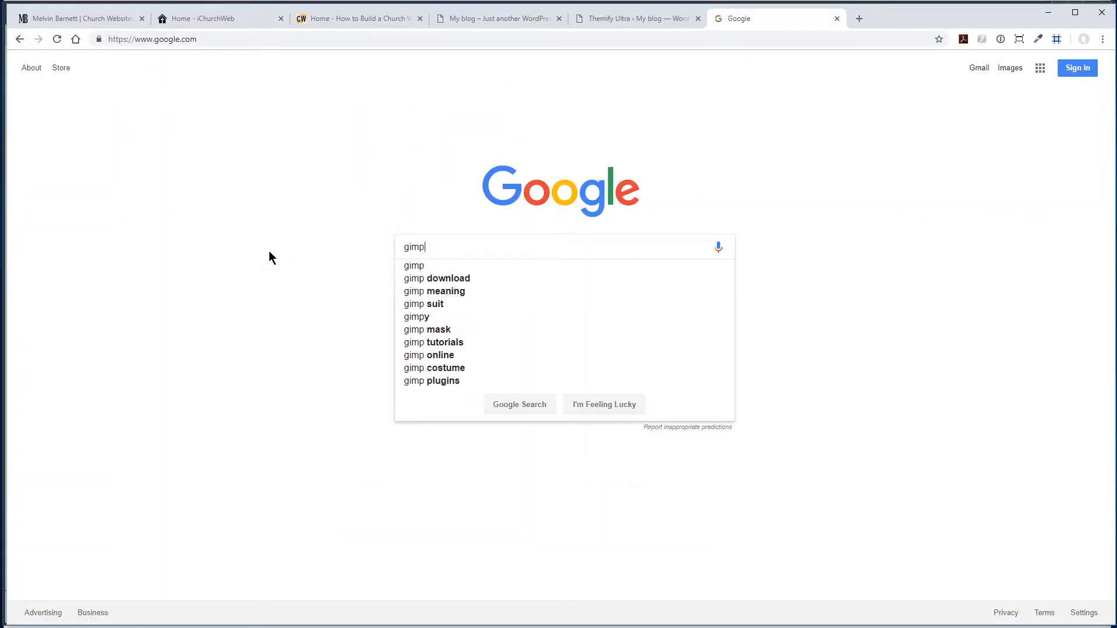
pyautogui.press('Return')
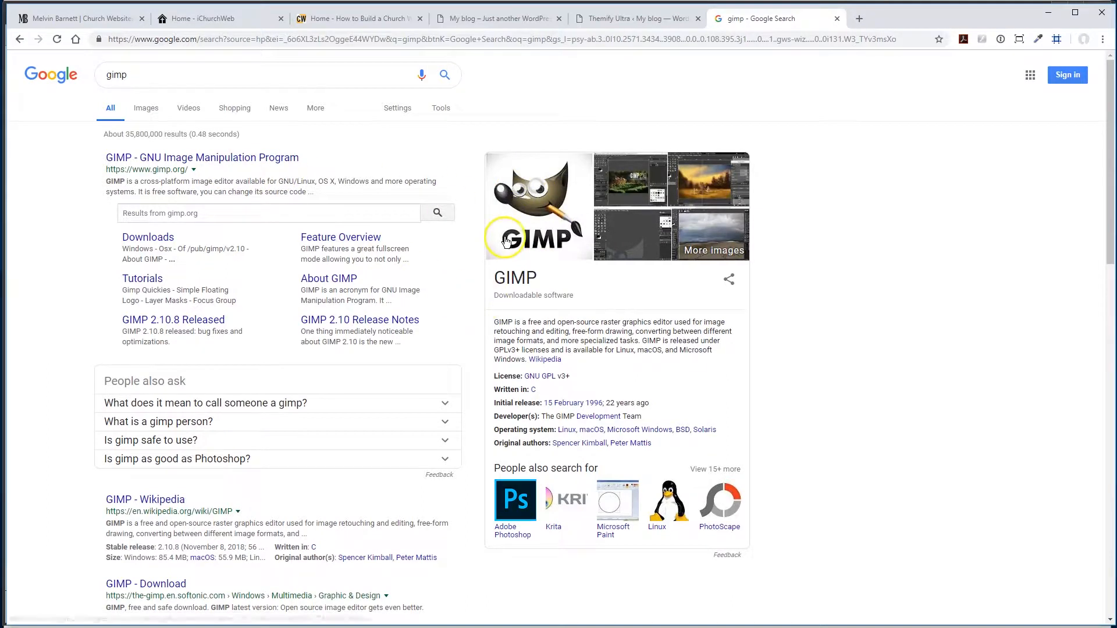
pyautogui.click(836, 18)
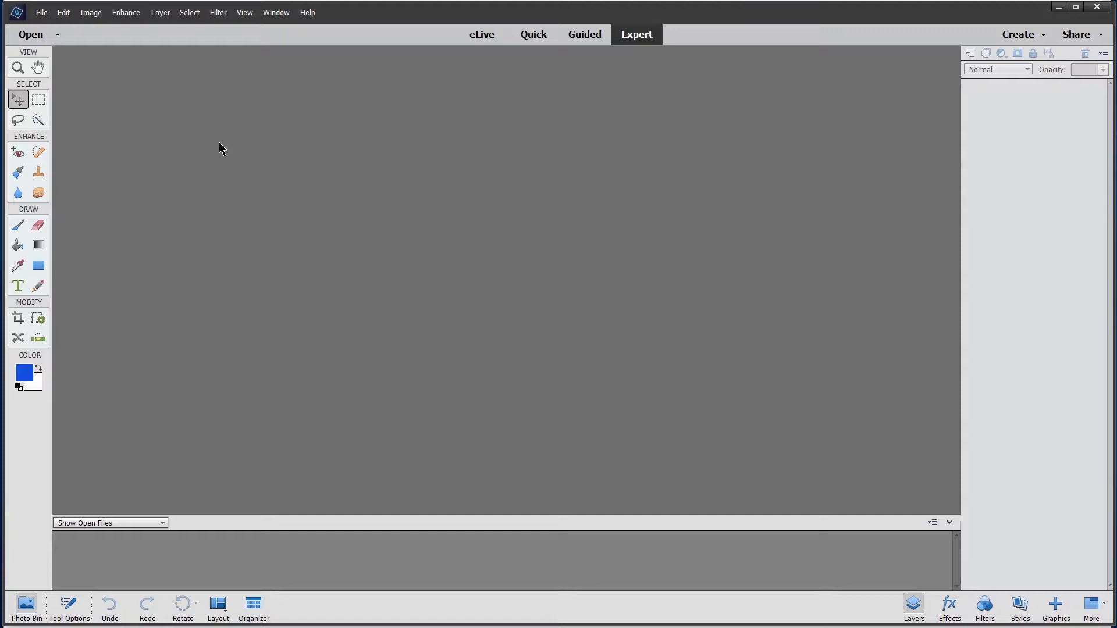
# - In Photoshop Elements, create a new blank image 100 by 100 pixels with a white background
pyautogui.click(41, 13)
pyautogui.moveTo(45, 25)
pyautogui.click(187, 26)
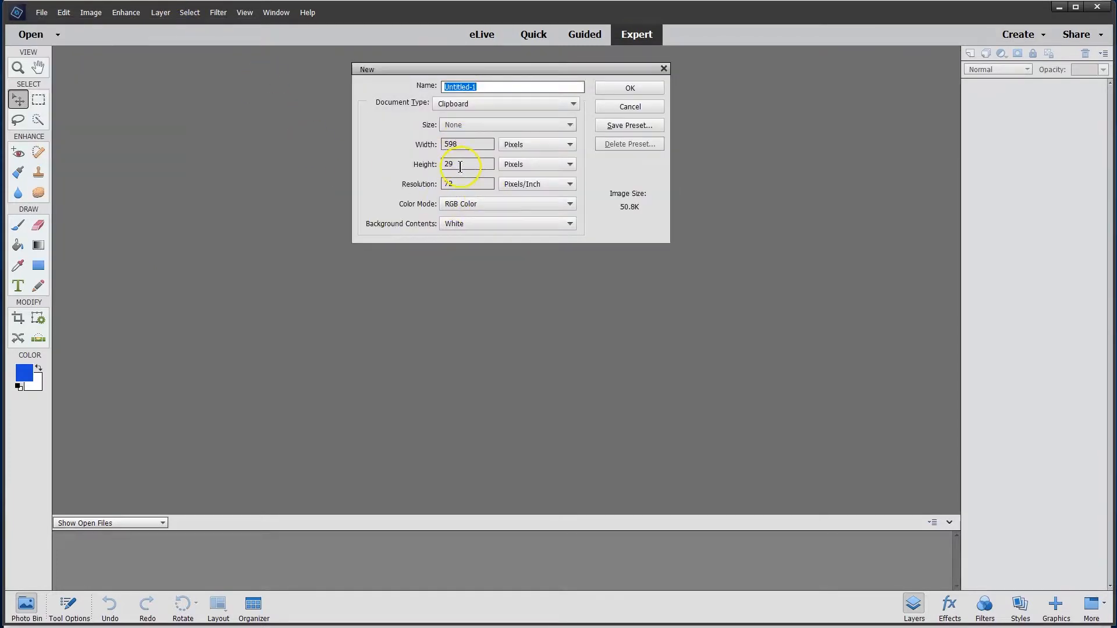
pyautogui.moveTo(473, 143); pyautogui.dragTo(399, 167)
pyautogui.write('100100')
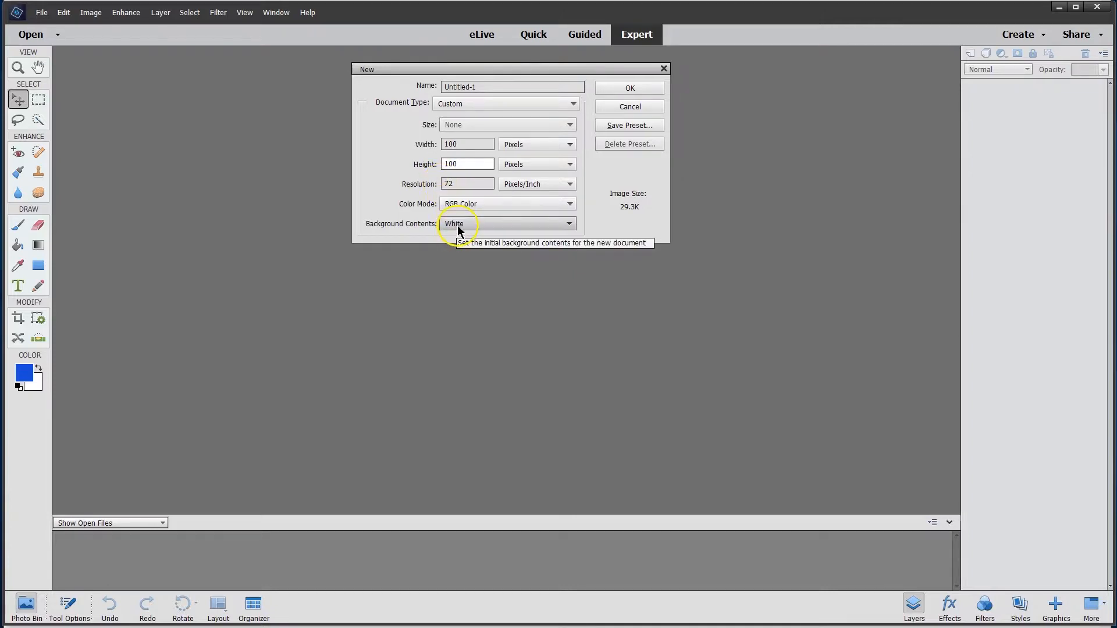
pyautogui.click(629, 92)
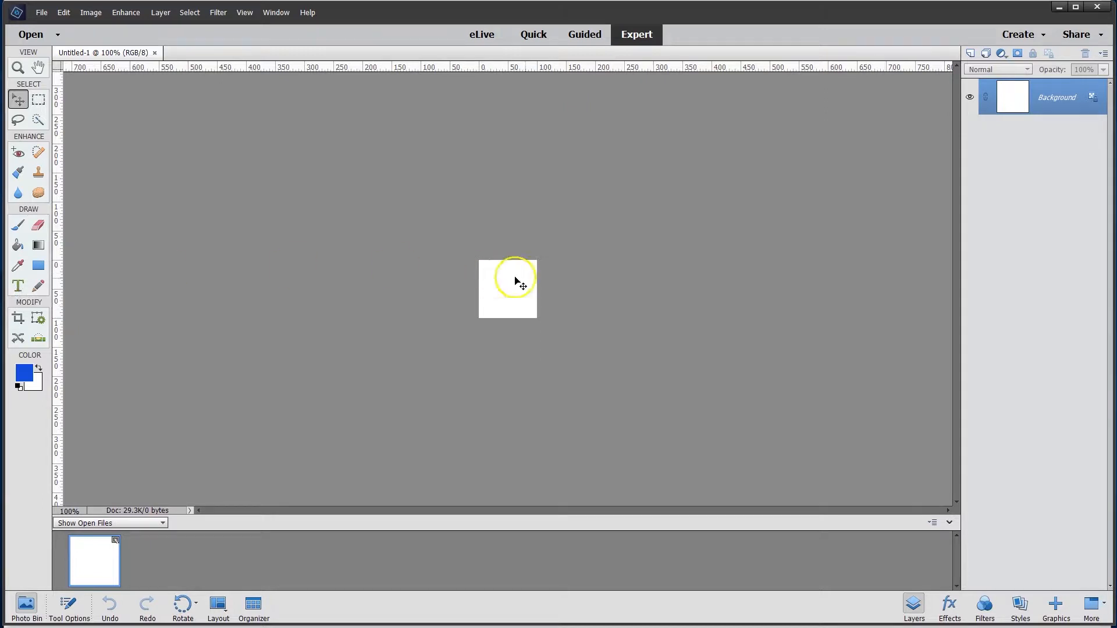
# - Add the text "GF" in black Franklin Gothic Heavy on the white canvas and commit it
pyautogui.click(19, 285)
pyautogui.click(495, 291)
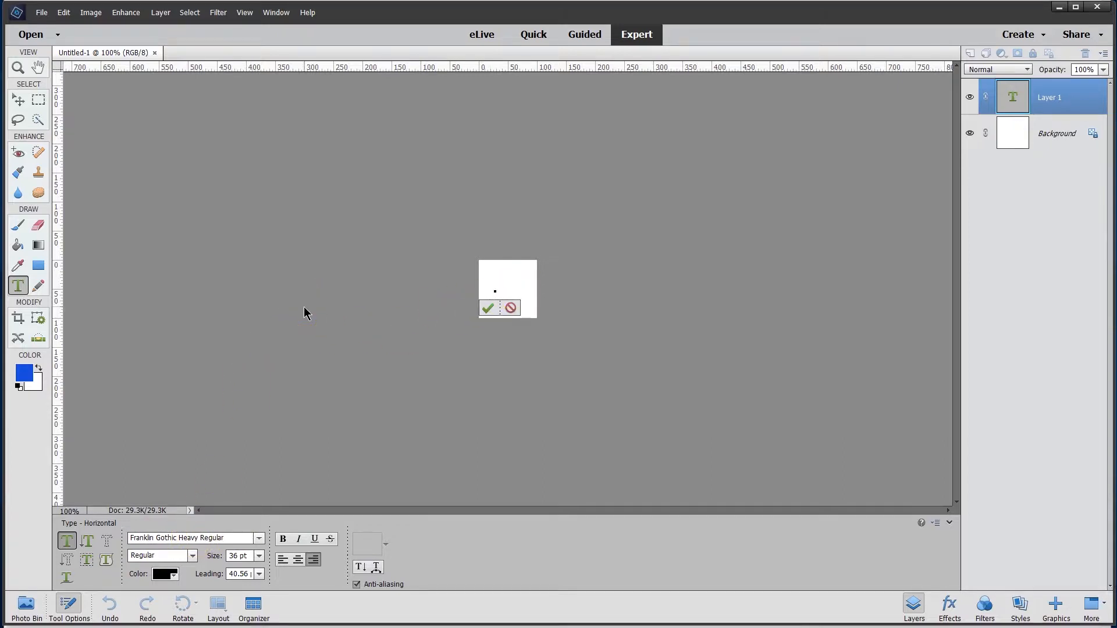
pyautogui.write('G')
pyautogui.write('F')
pyautogui.click(490, 307)
# - Enlarge the GF text proportionally to about 221% so it spans the canvas width, and apply the transform
pyautogui.press('v')
pyautogui.moveTo(490, 285); pyautogui.dragTo(535, 321)
pyautogui.press('Escape')
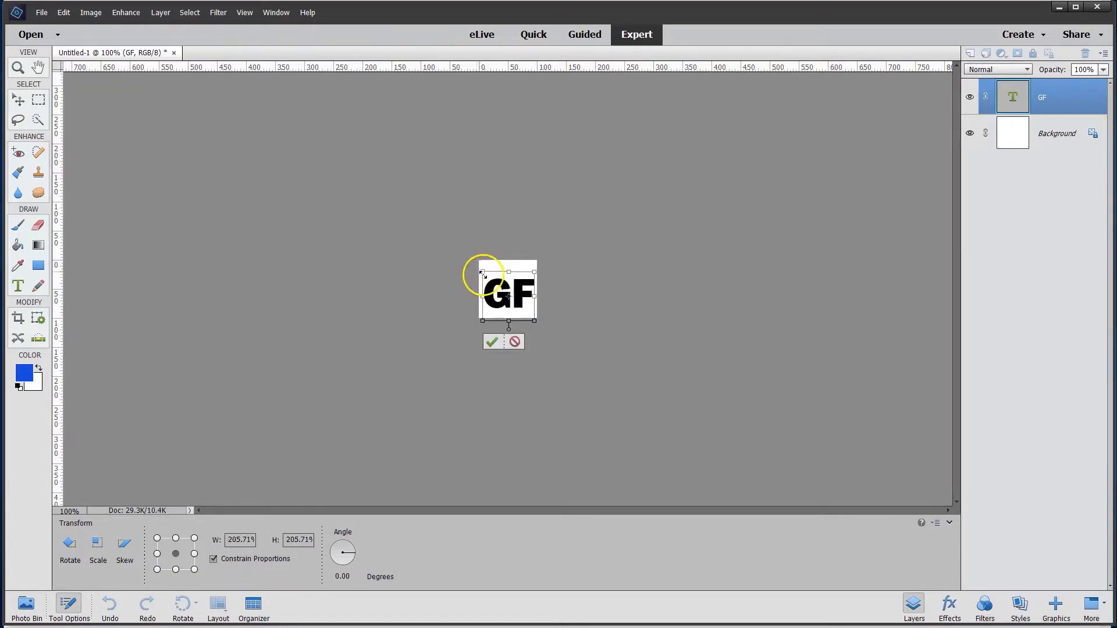
pyautogui.moveTo(482, 270); pyautogui.dragTo(478, 269)
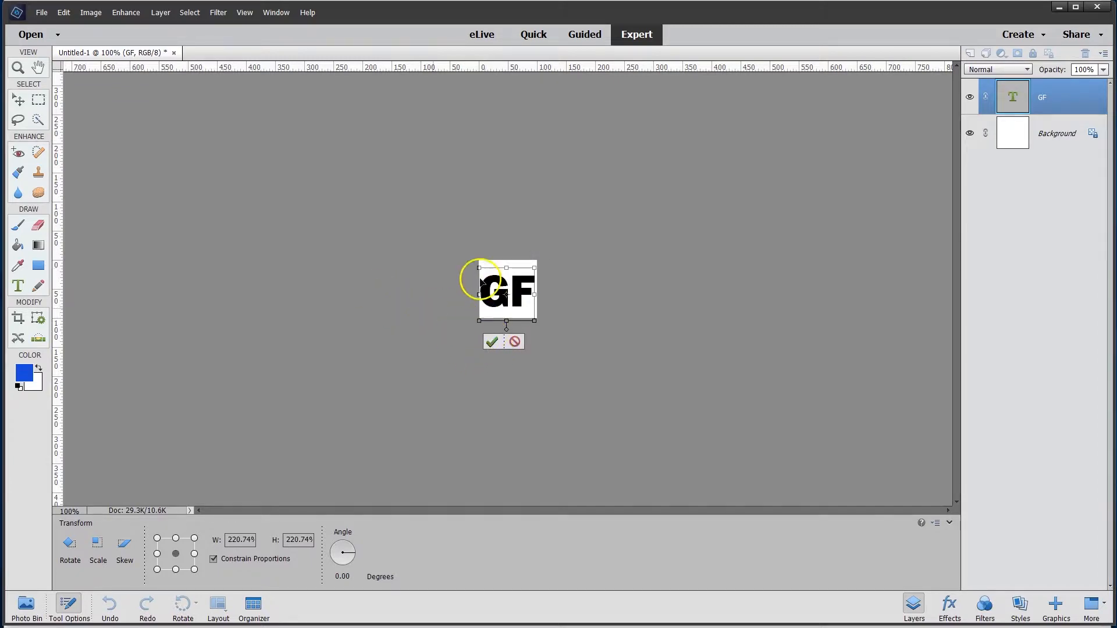
pyautogui.click(491, 341)
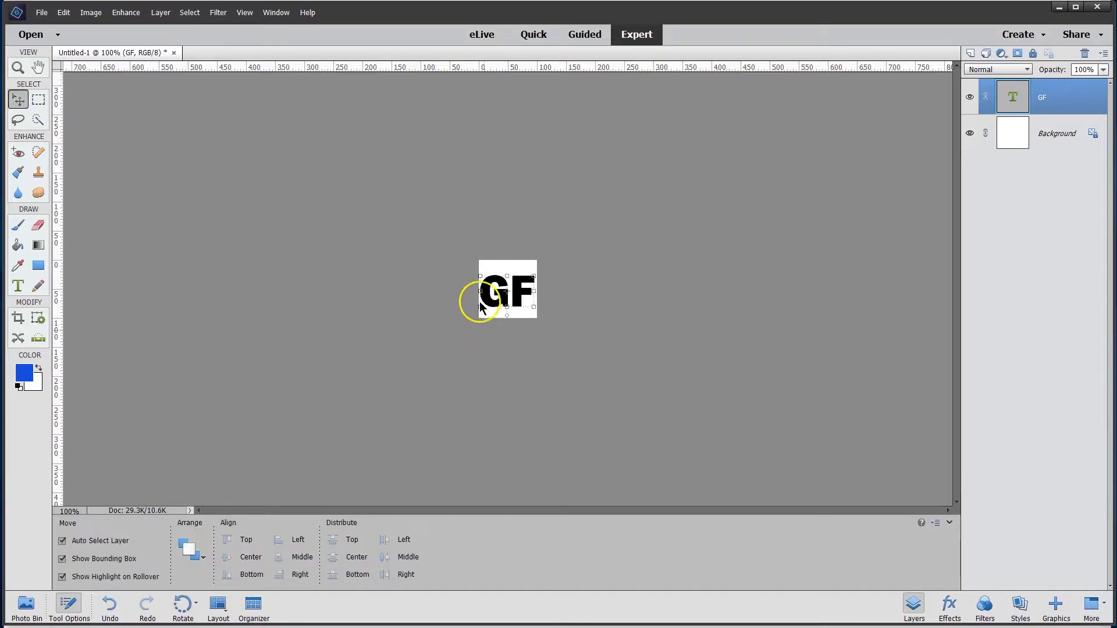
# - Recolor the whole GF text bright red, about #f4040f, and commit the text edit
pyautogui.click(18, 285)
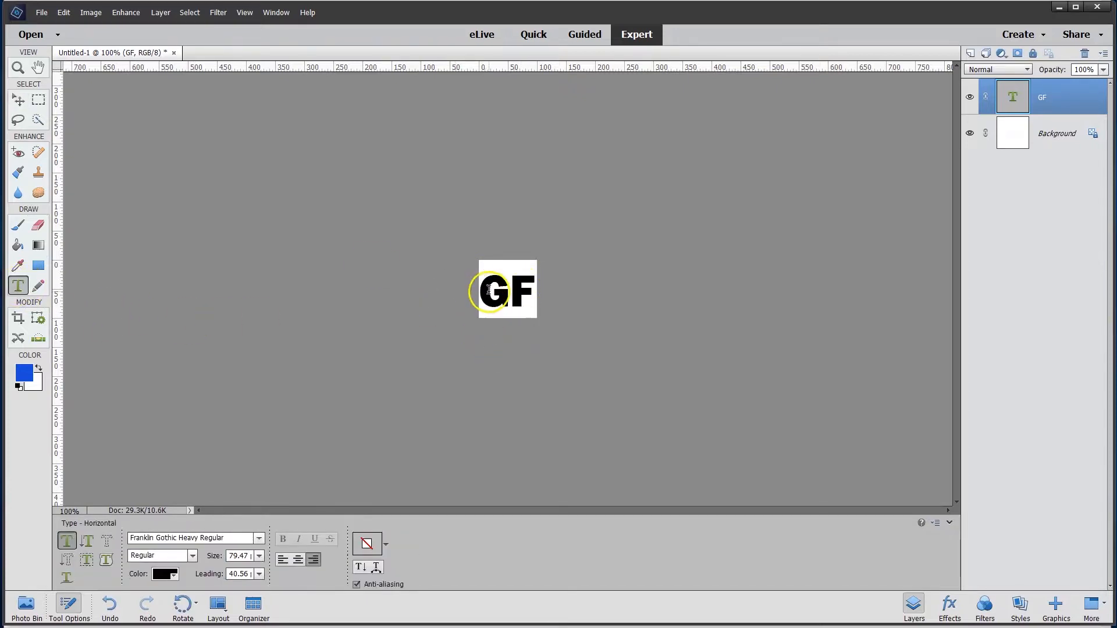
pyautogui.moveTo(489, 290); pyautogui.dragTo(535, 290)
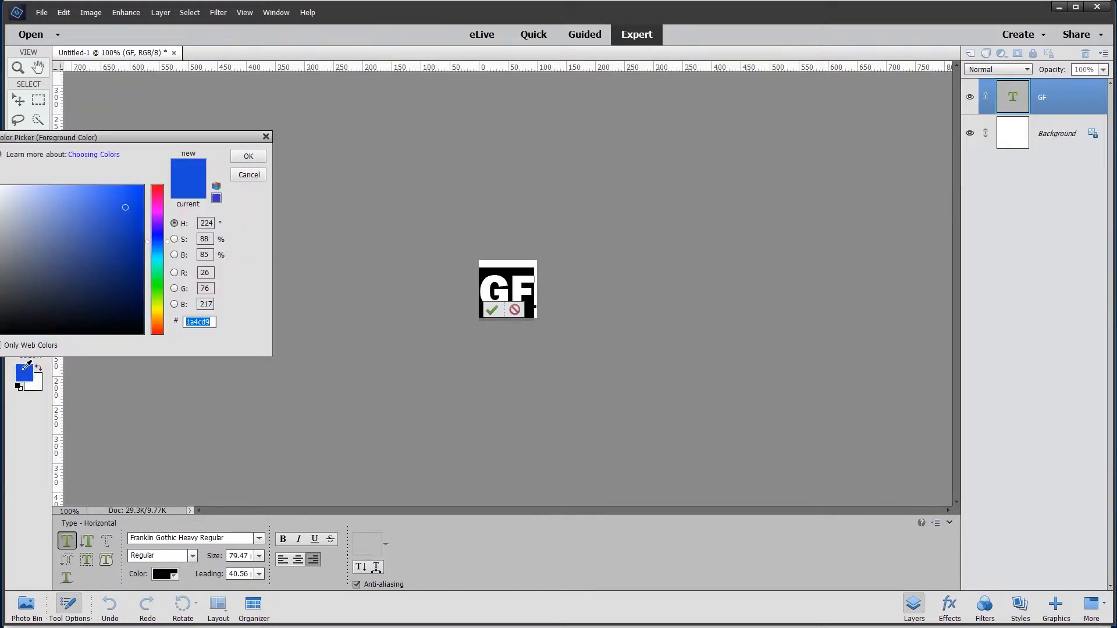
pyautogui.click(159, 185)
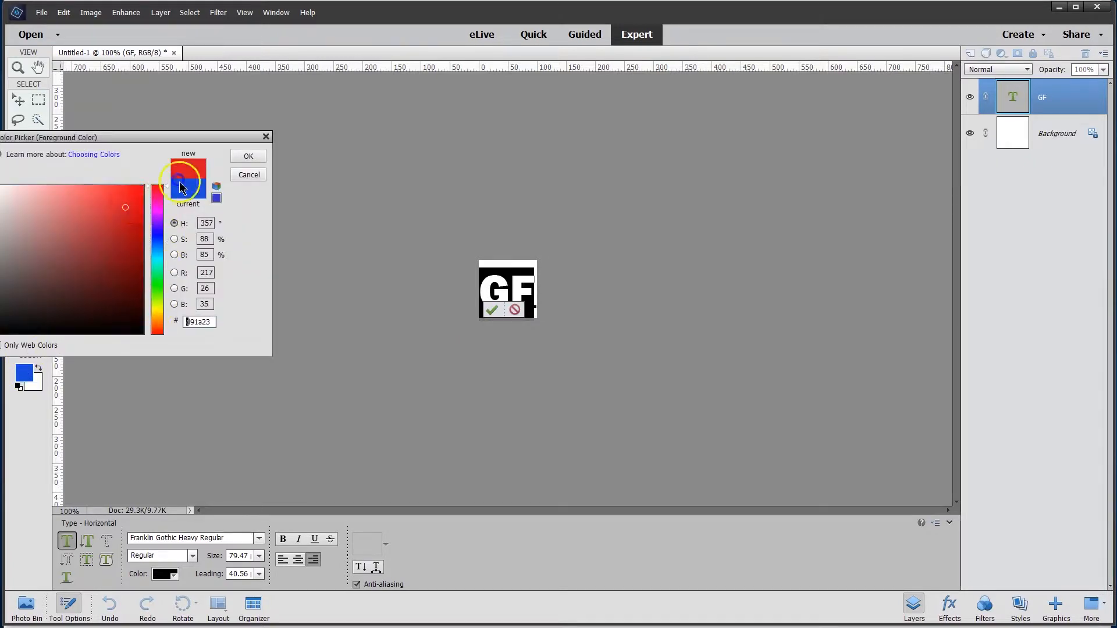
pyautogui.click(140, 192)
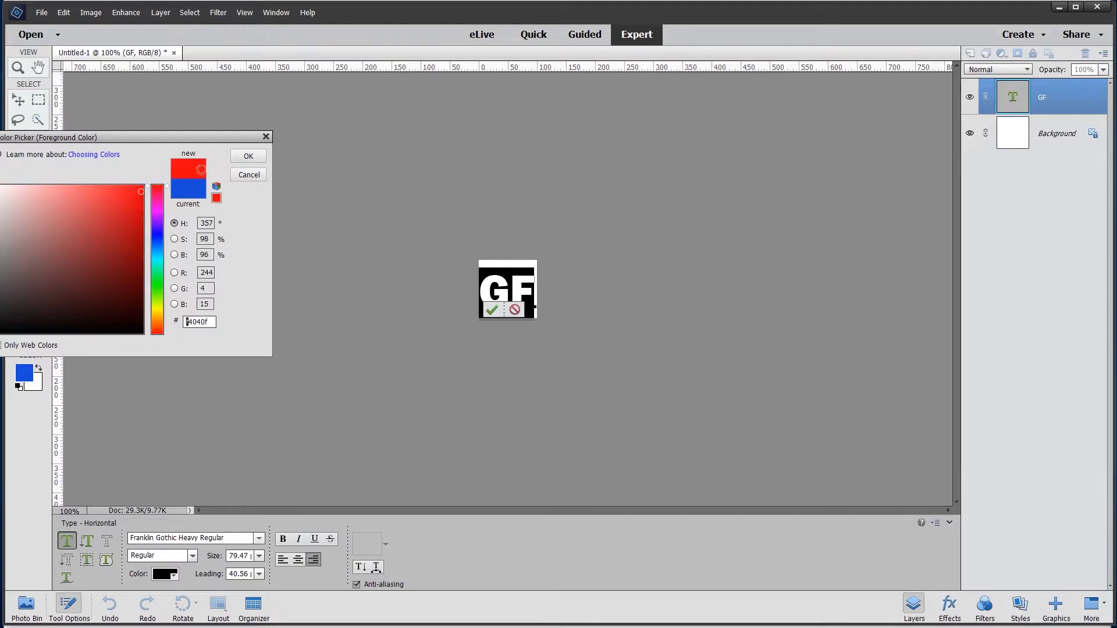
pyautogui.click(246, 158)
pyautogui.click(492, 309)
# - Set the foreground color to light yellow and fill the Background layer behind the GF text using the Paint Bucket
pyautogui.click(392, 310)
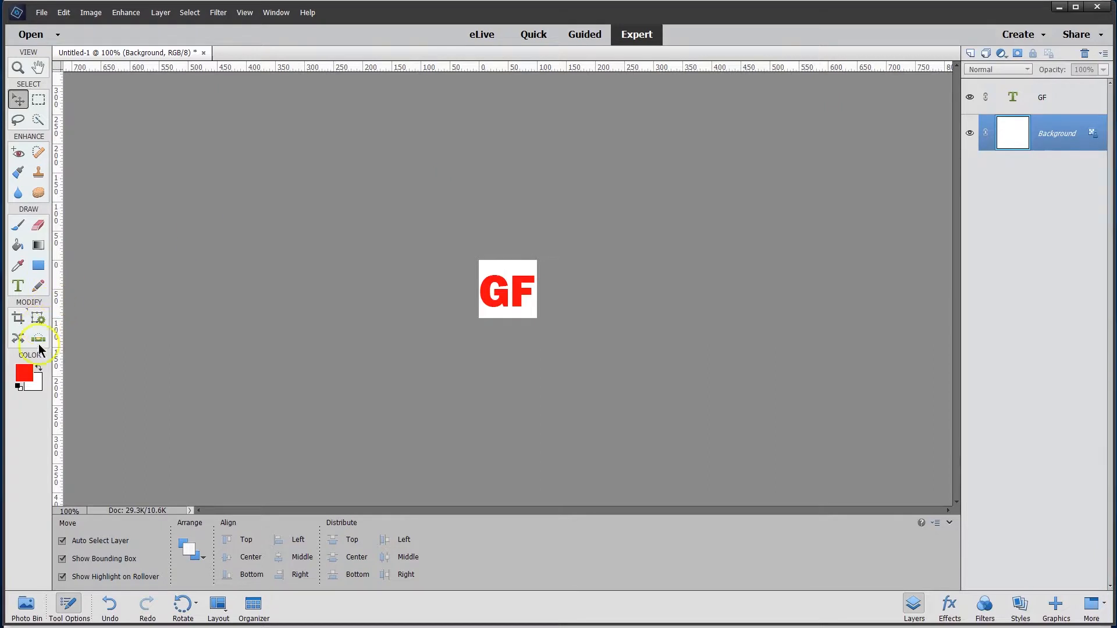
pyautogui.click(24, 375)
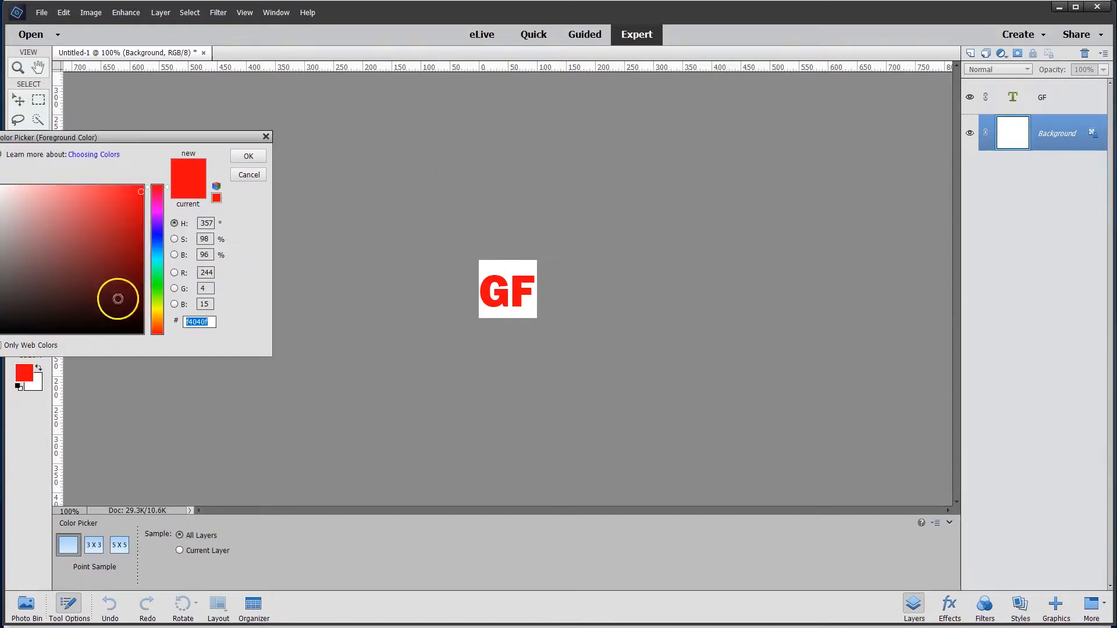
pyautogui.click(156, 316)
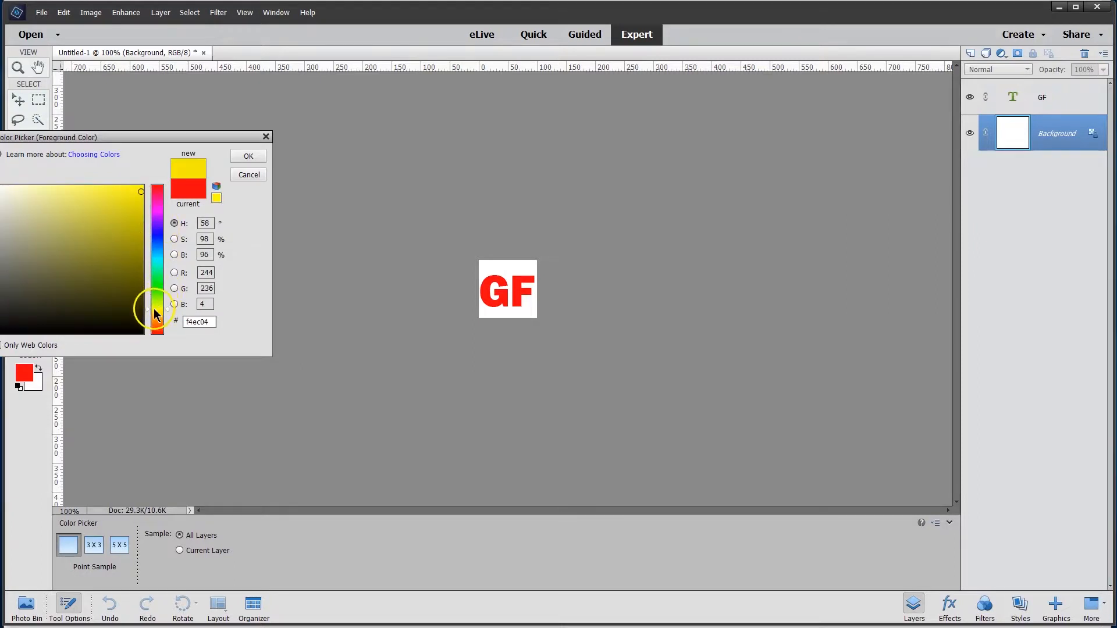
pyautogui.click(59, 192)
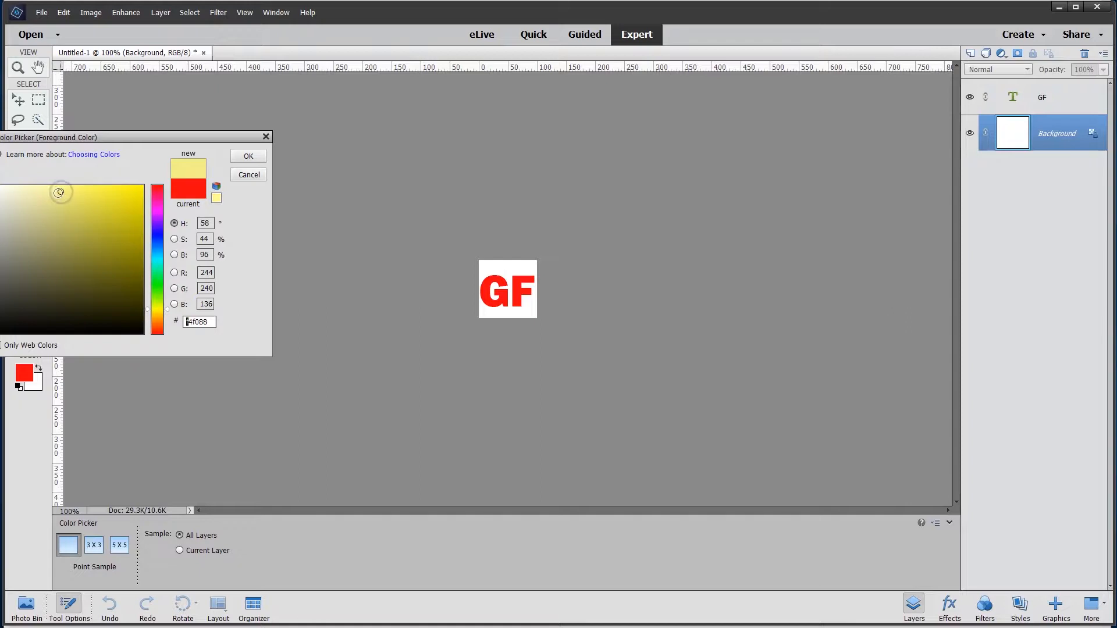
pyautogui.click(83, 190)
pyautogui.click(249, 156)
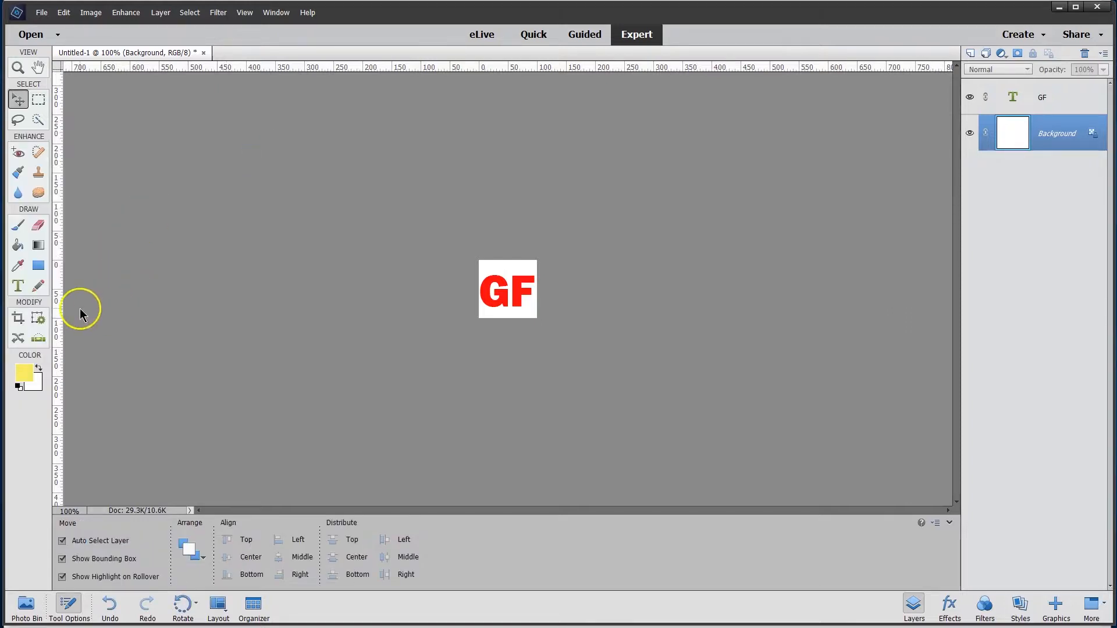
pyautogui.click(17, 246)
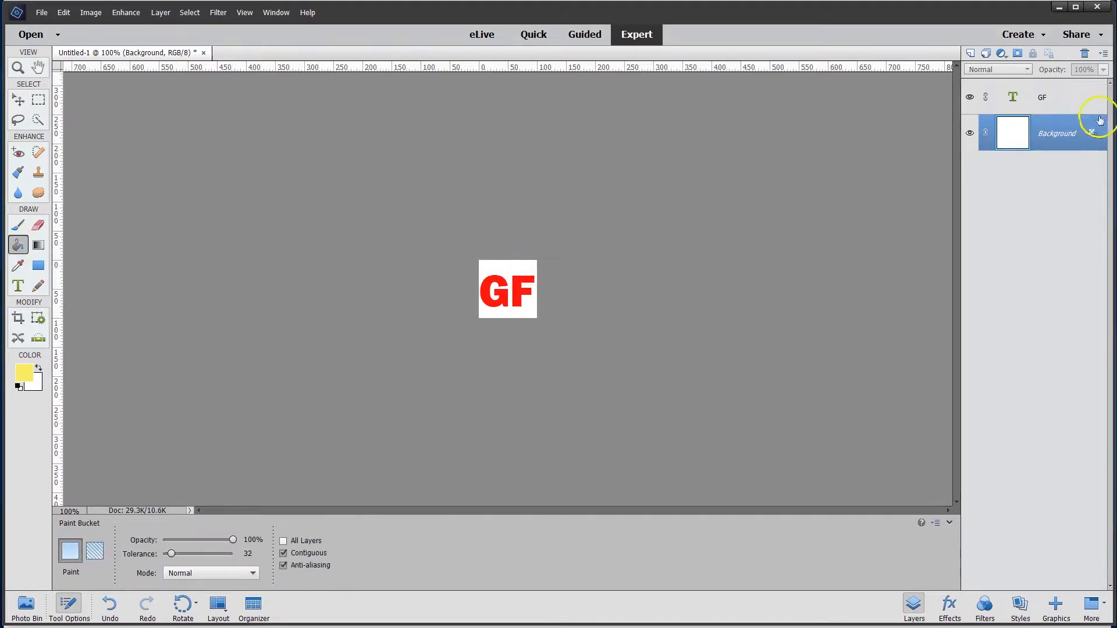
pyautogui.click(496, 260)
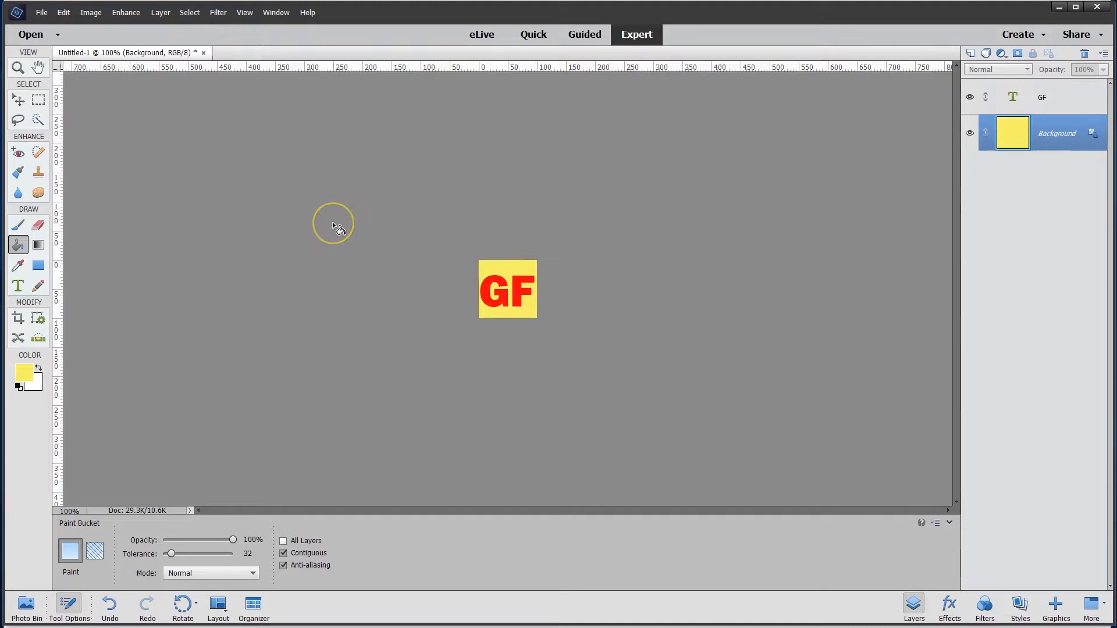
# - Stretch the GF text vertically to about 133% height so it fills the square canvas, apply the transform, and deselect the text
pyautogui.click(16, 104)
pyautogui.click(509, 286)
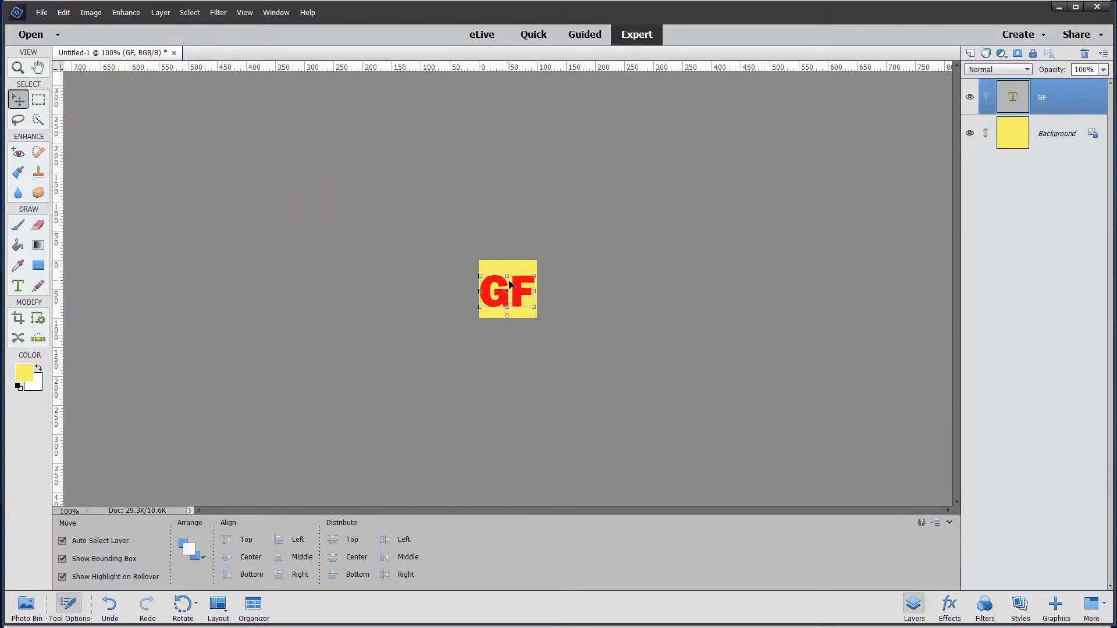
pyautogui.moveTo(508, 276); pyautogui.dragTo(507, 260)
pyautogui.click(508, 321)
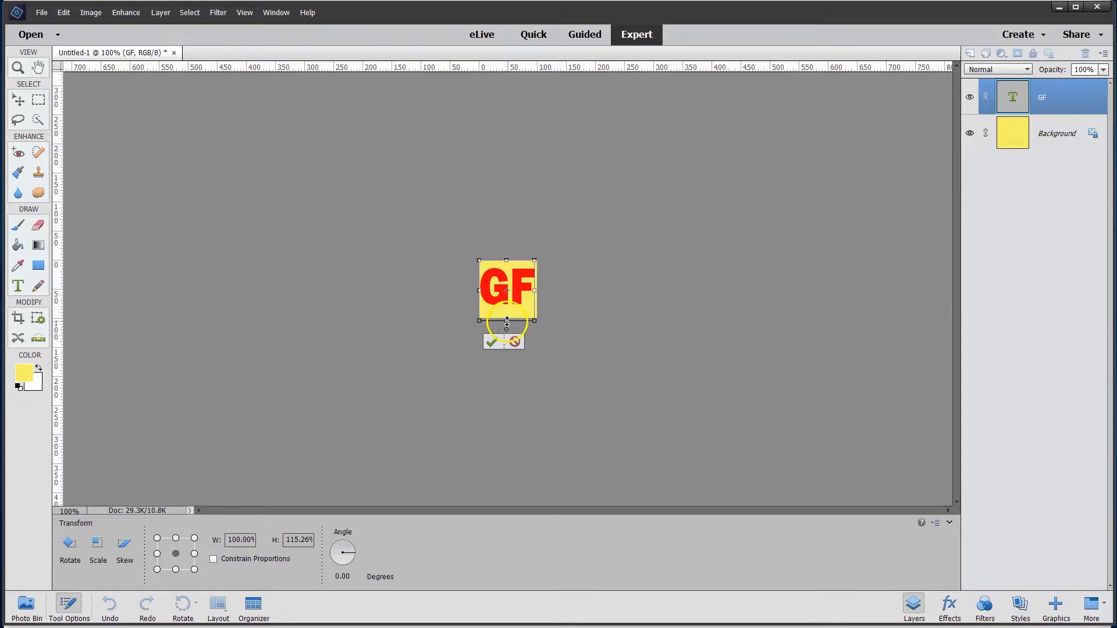
pyautogui.moveTo(507, 322); pyautogui.dragTo(506, 331)
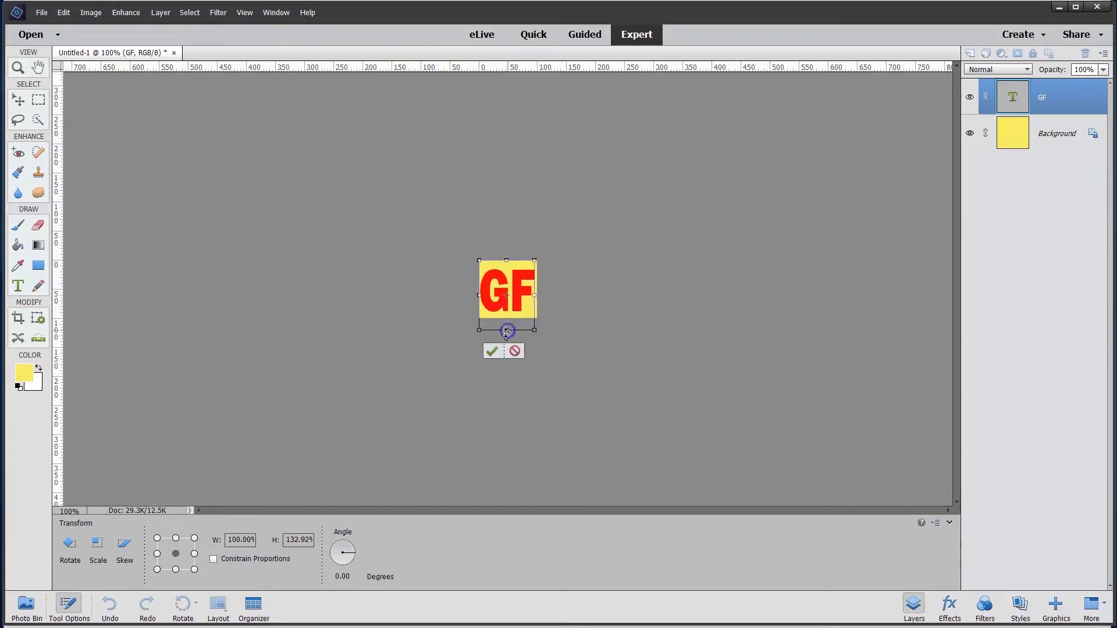
pyautogui.click(492, 351)
pyautogui.click(347, 342)
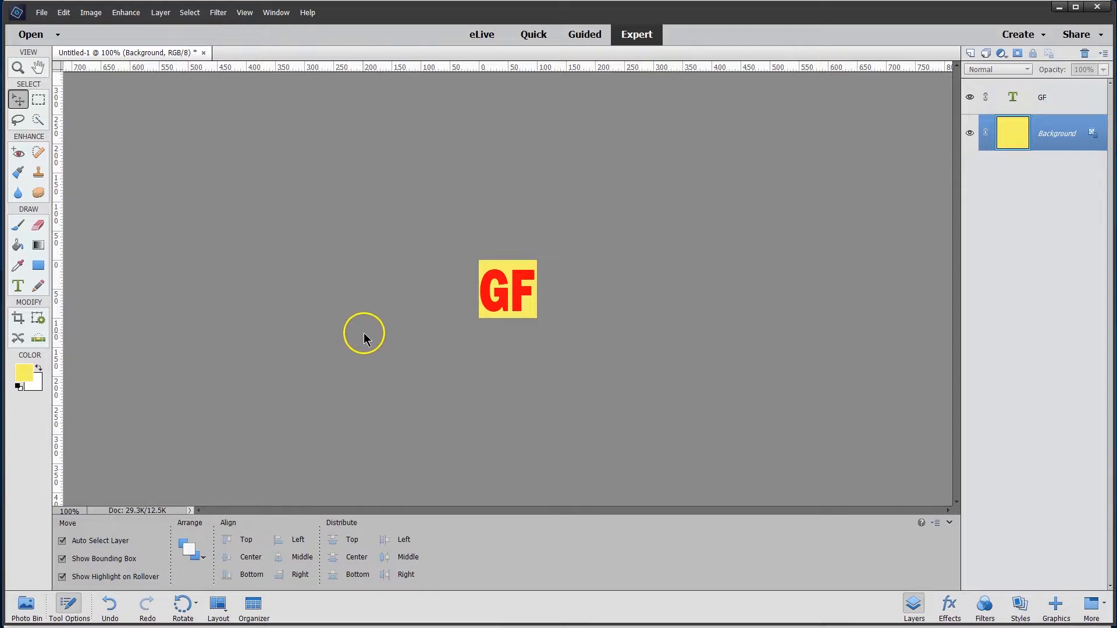
# - Resize the whole image to 32 by 32 pixels with proportions constrained
pyautogui.click(84, 13)
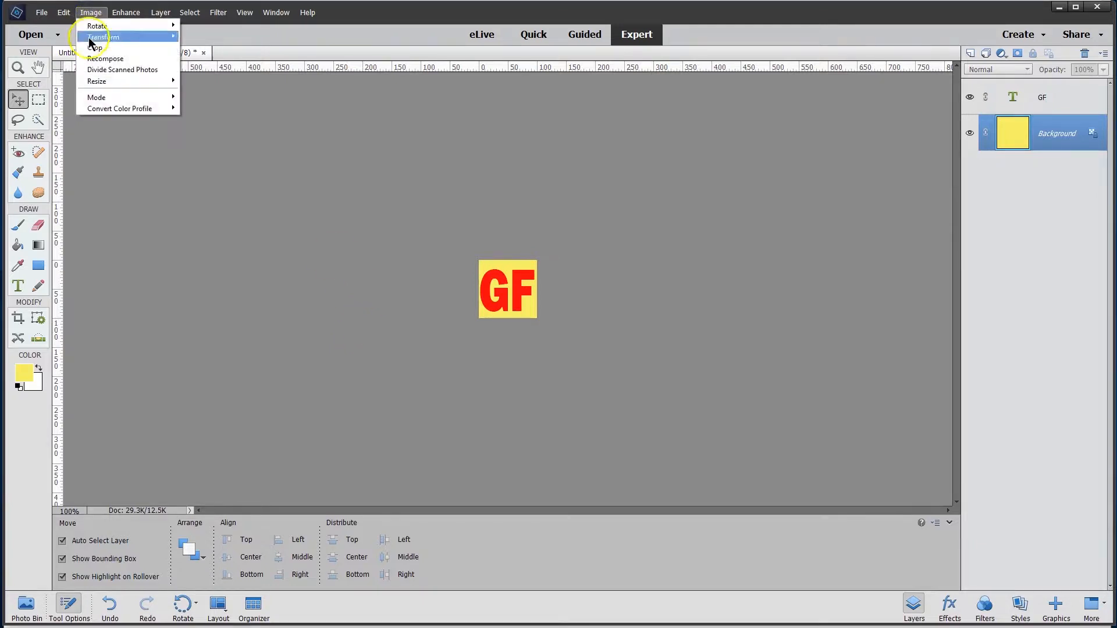
pyautogui.click(107, 80)
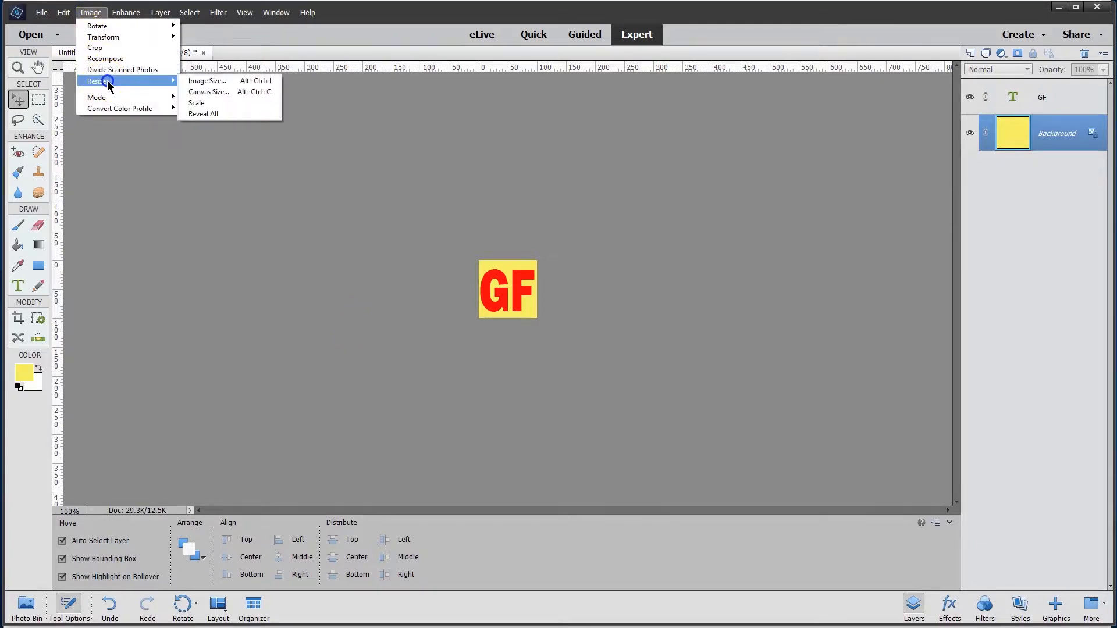
pyautogui.click(204, 81)
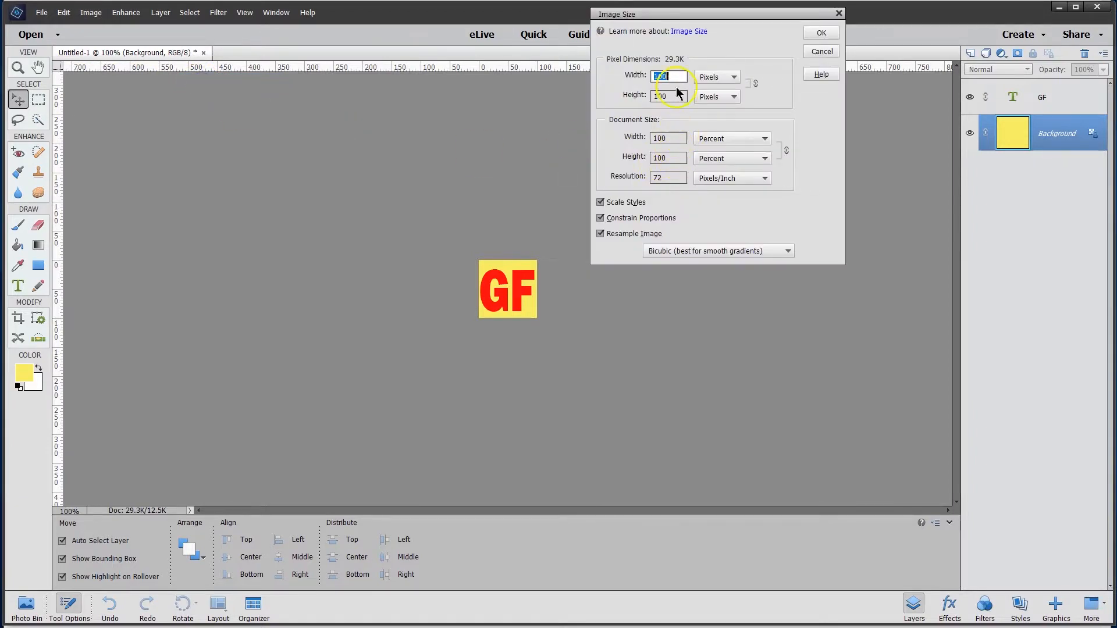
pyautogui.write('32')
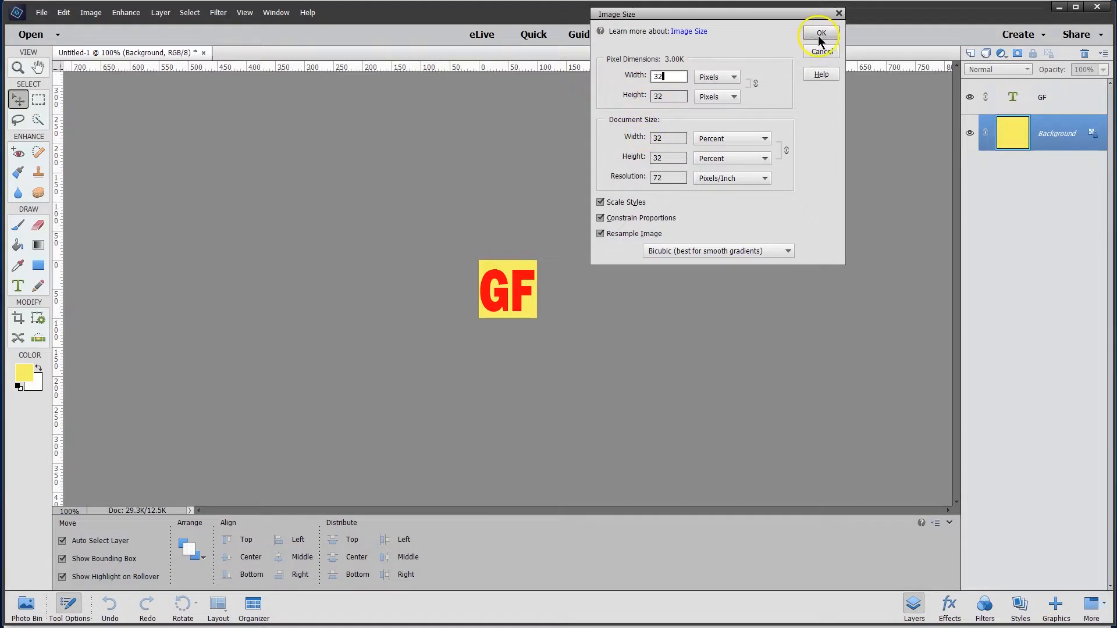
pyautogui.click(821, 33)
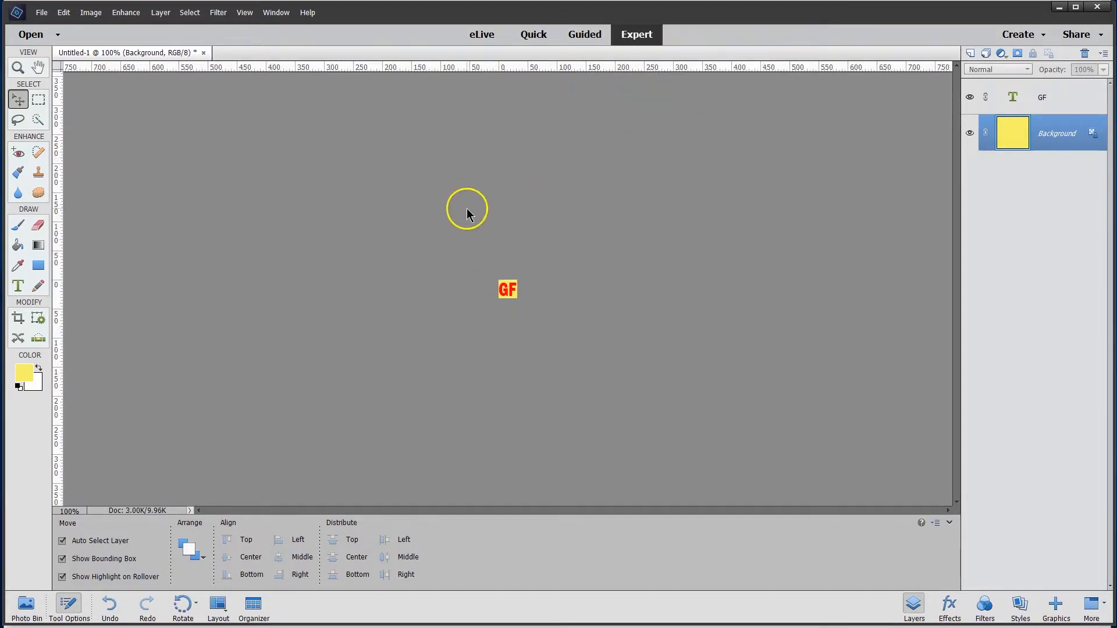
# - Start saving the image under a new name and create an "images" folder in the church site's folder within My Web Sites
pyautogui.click(42, 13)
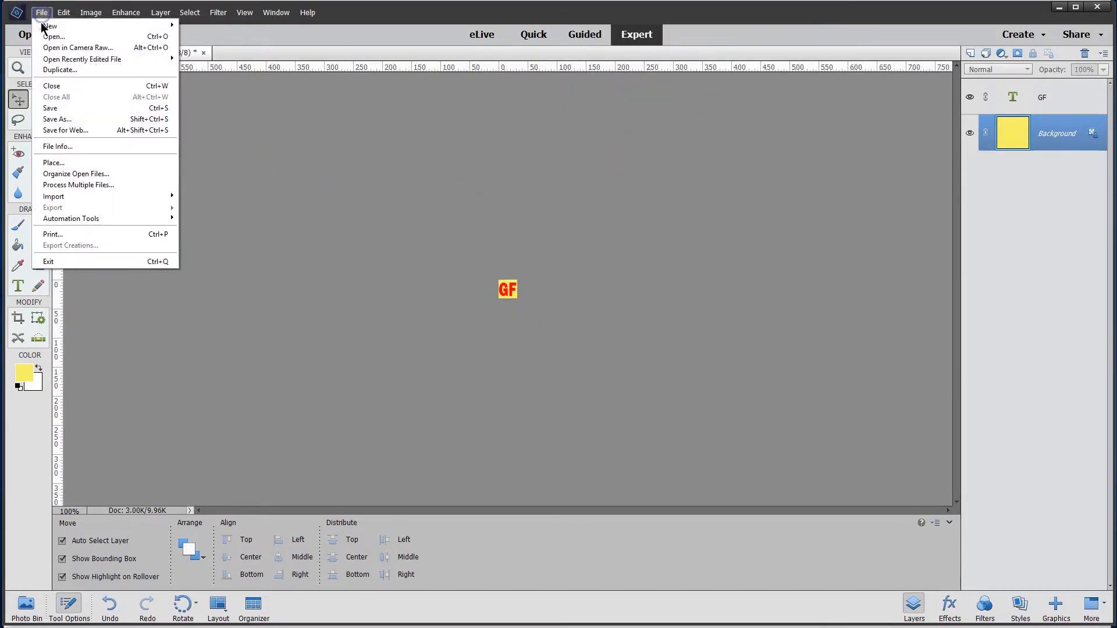
pyautogui.click(59, 119)
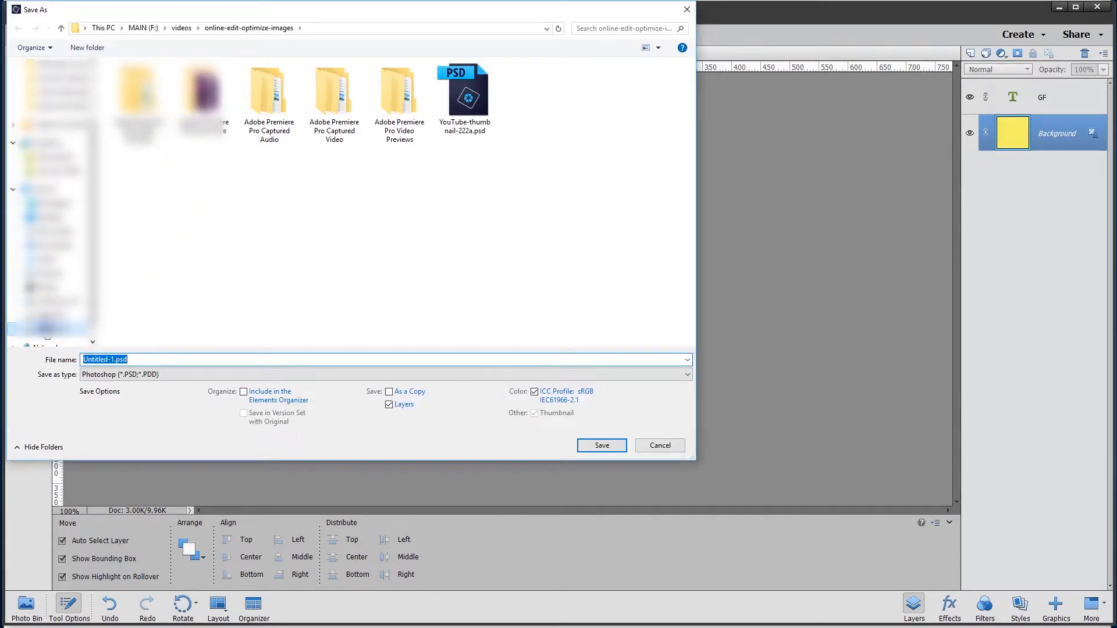
pyautogui.click(47, 328)
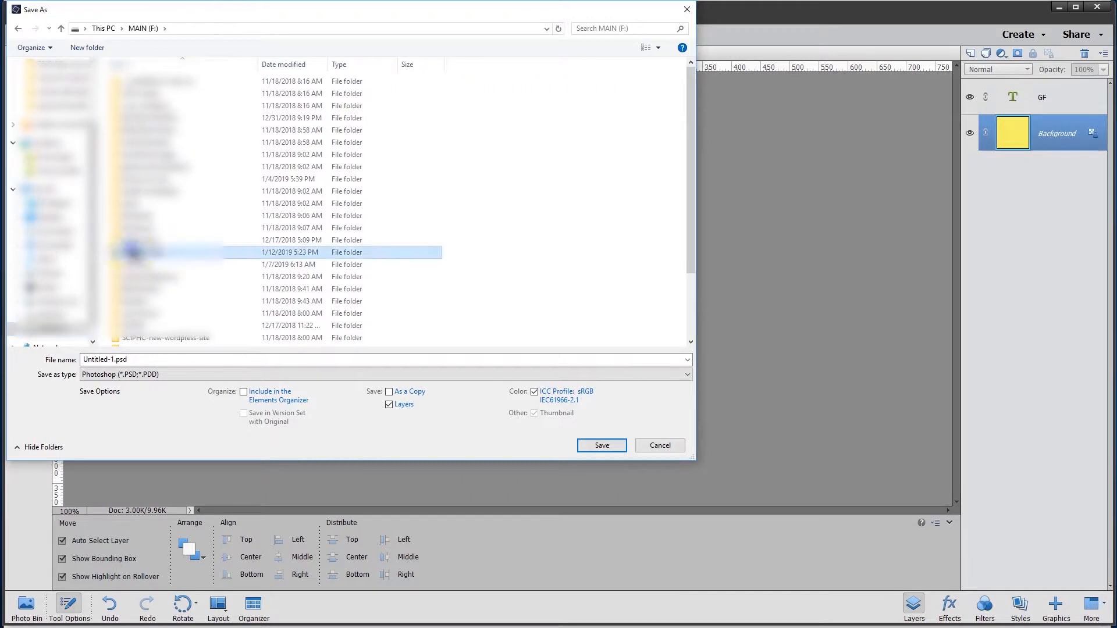
pyautogui.doubleClick(133, 251)
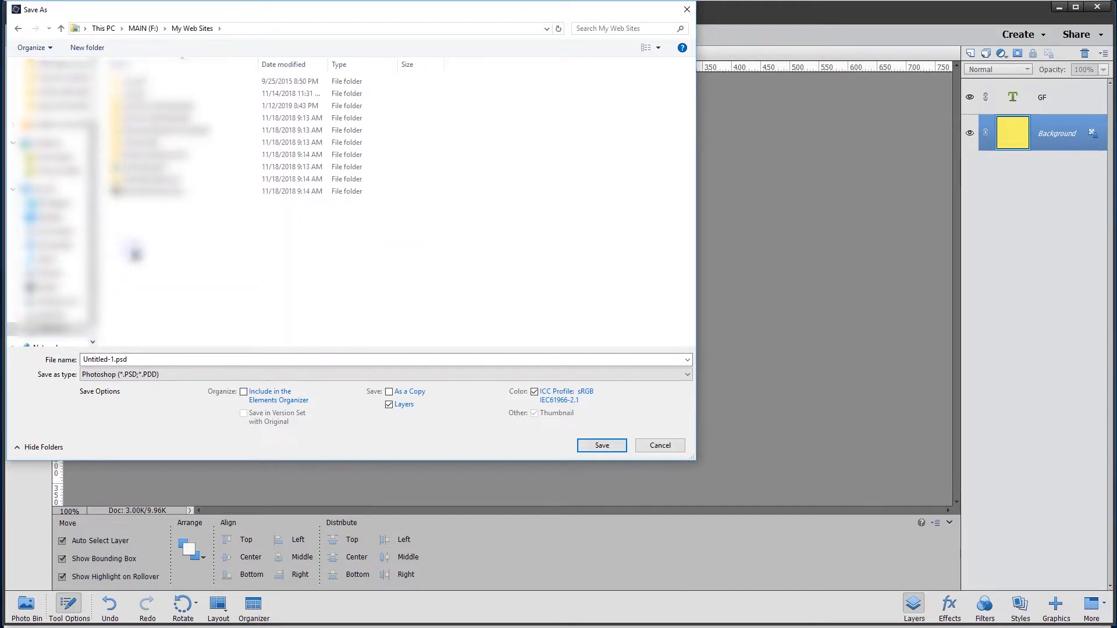
pyautogui.doubleClick(167, 107)
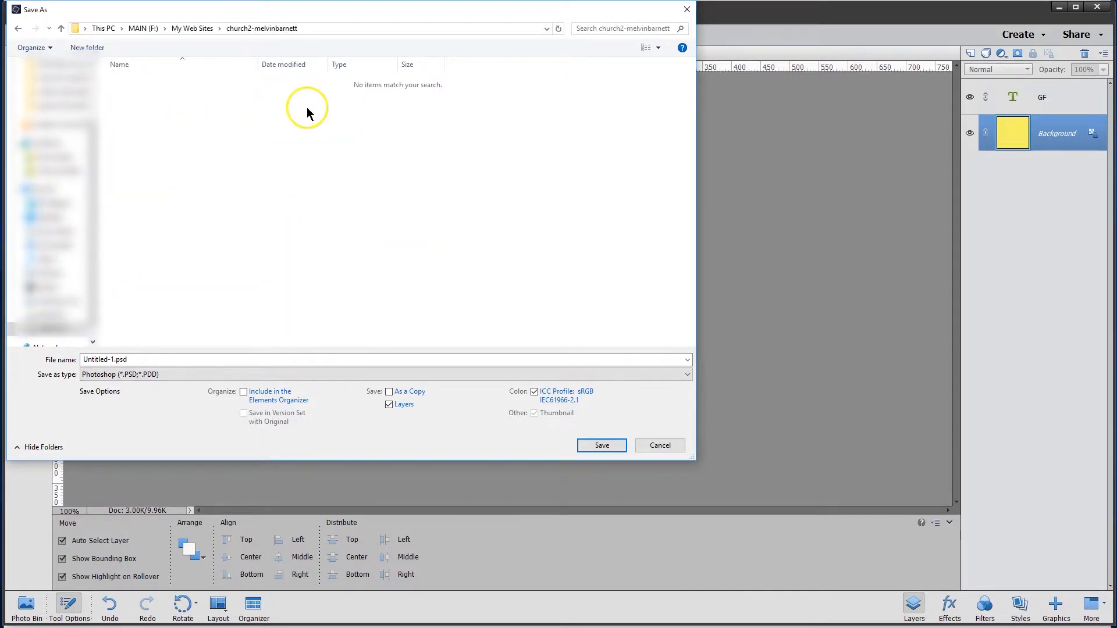
pyautogui.click(96, 51)
pyautogui.write('images')
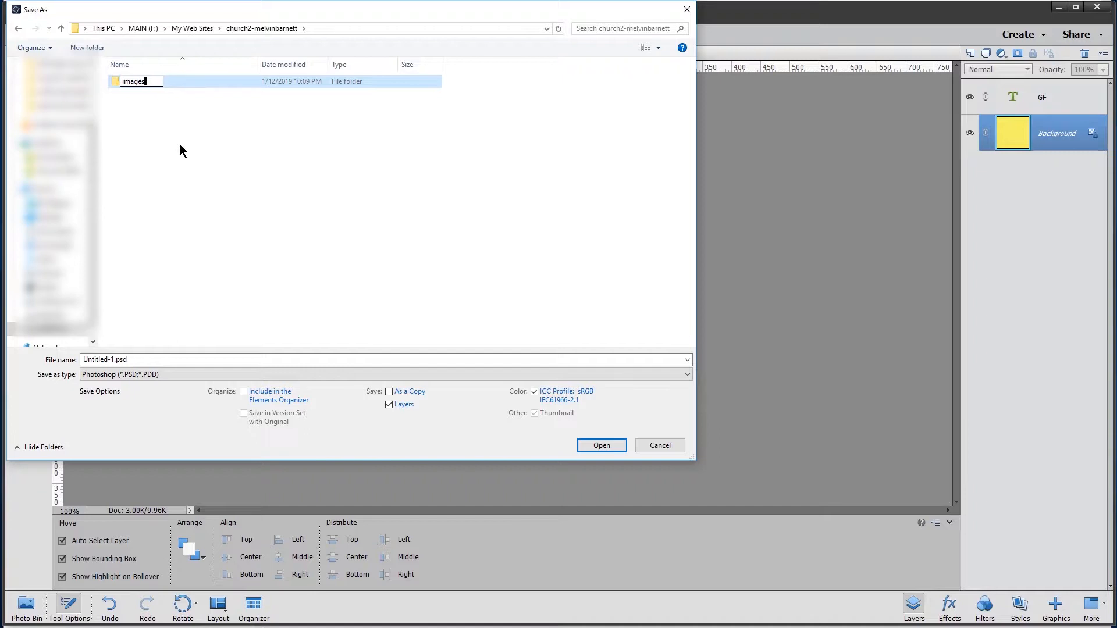
pyautogui.press('Return')
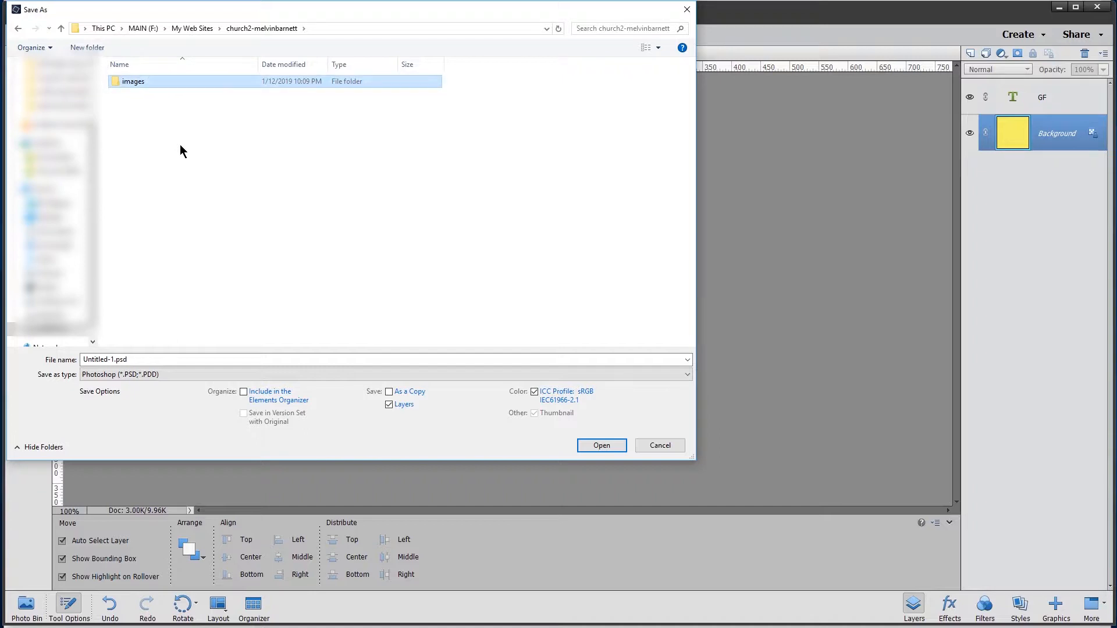
# - Save the image as favicon-1 in PNG format in the church site's folder, accepting the PNG options
pyautogui.click(149, 356)
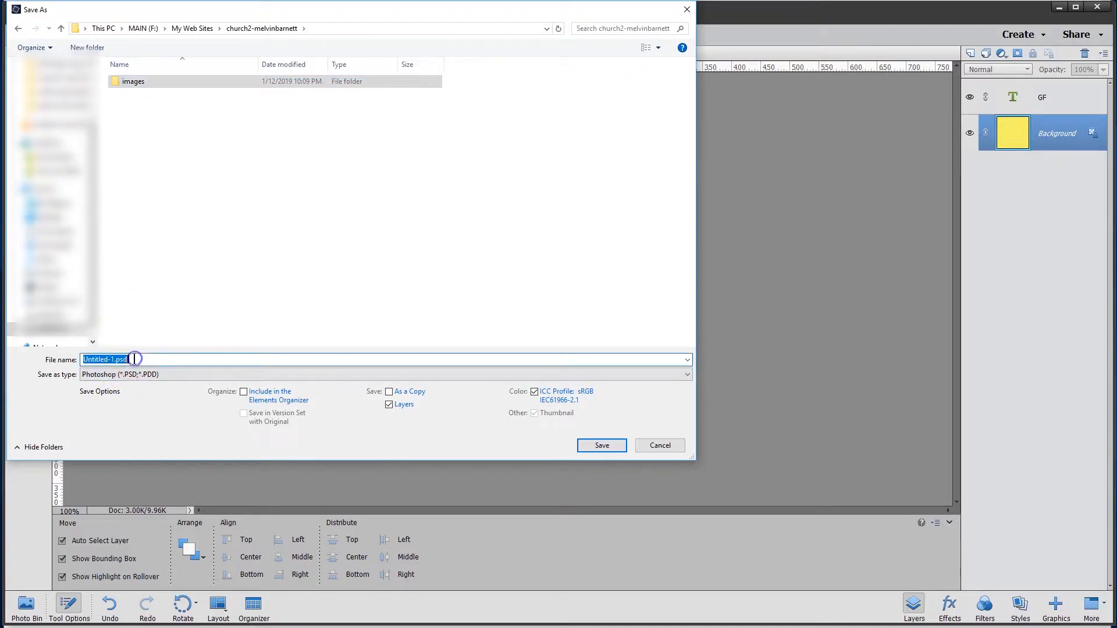
pyautogui.write('favicon-1')
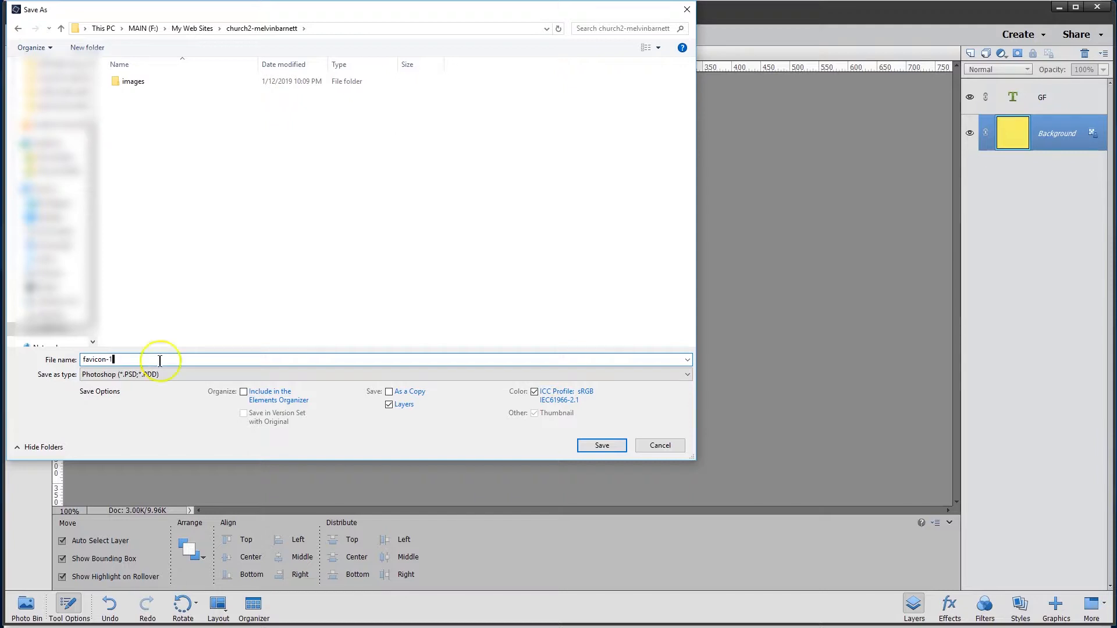
pyautogui.click(148, 375)
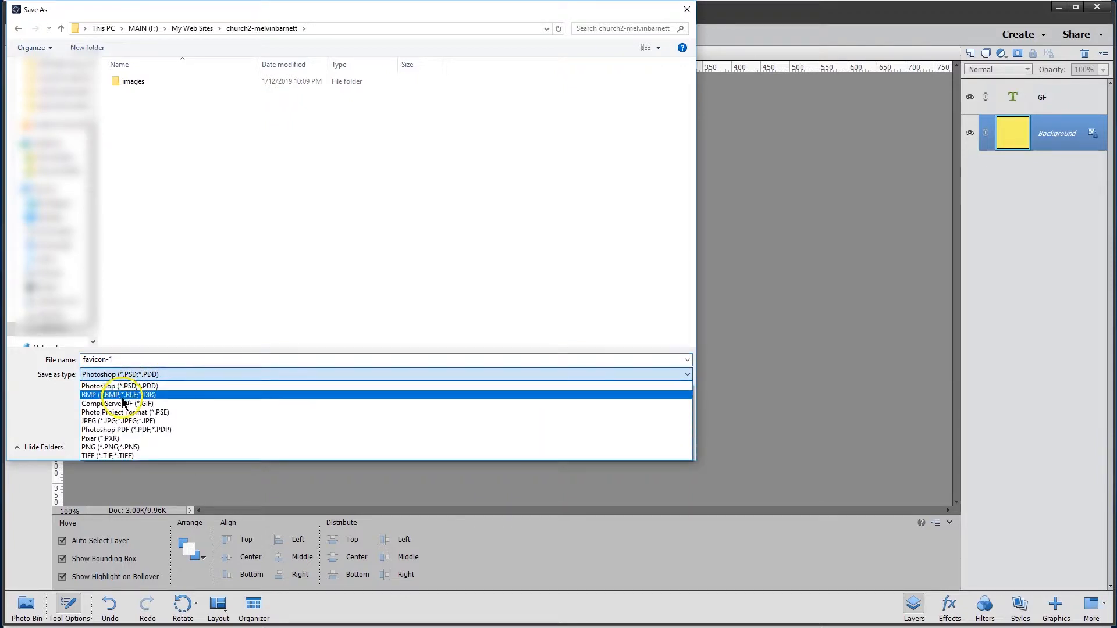
pyautogui.click(109, 446)
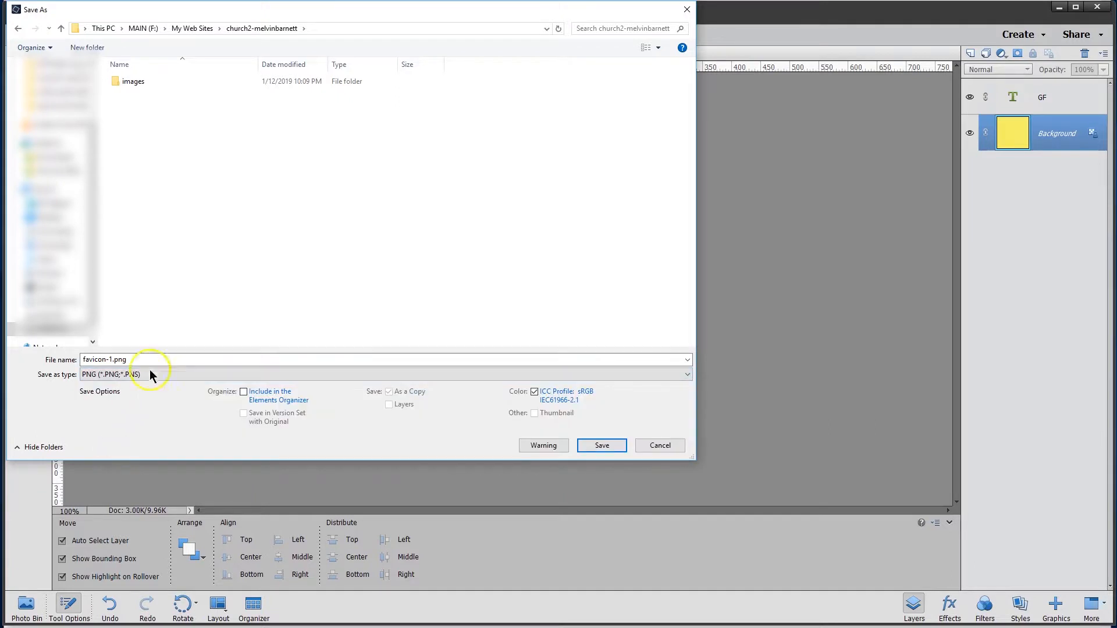
pyautogui.click(600, 443)
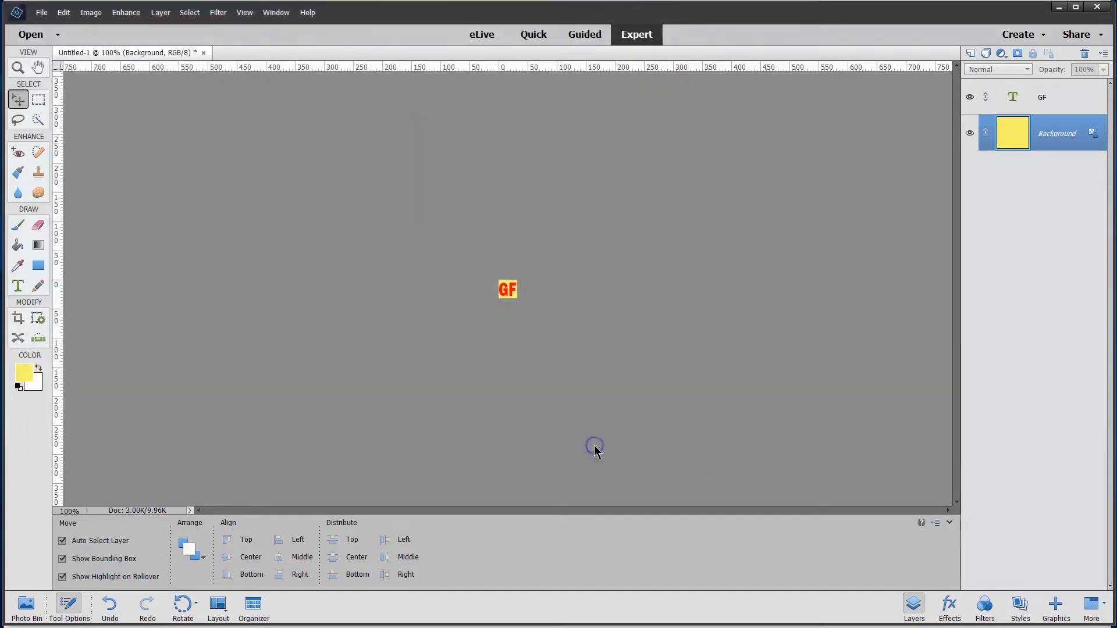
pyautogui.click(541, 118)
# - Switch to the browser, move favicon-1.png into the images folder while choosing the upload, and save it as the theme's custom favicon
pyautogui.hotkey('alt', 'Tab')
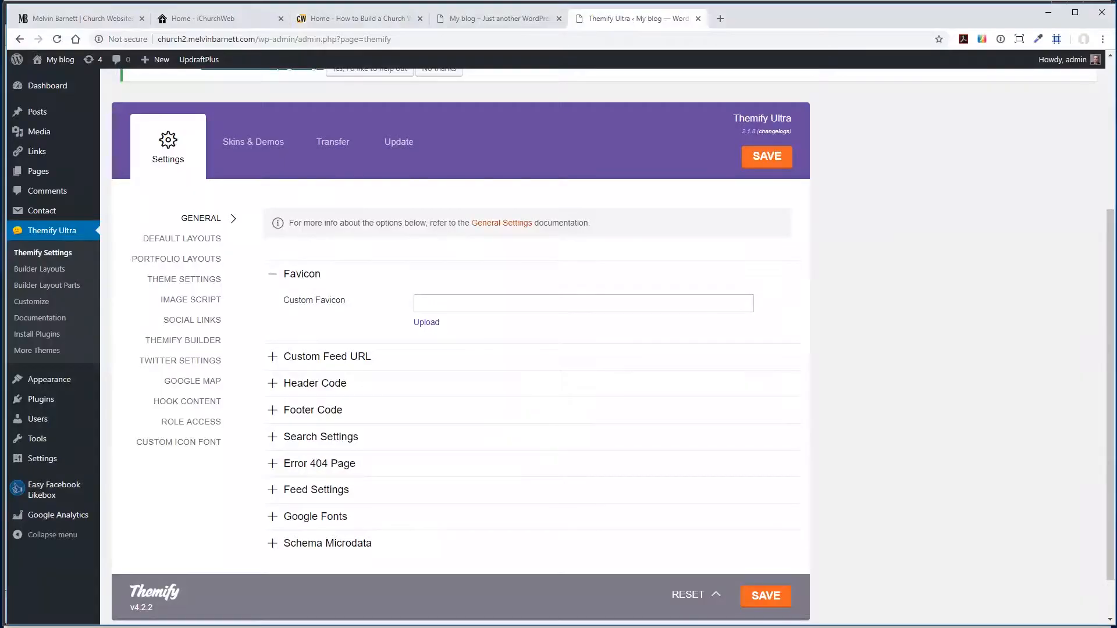
pyautogui.click(417, 323)
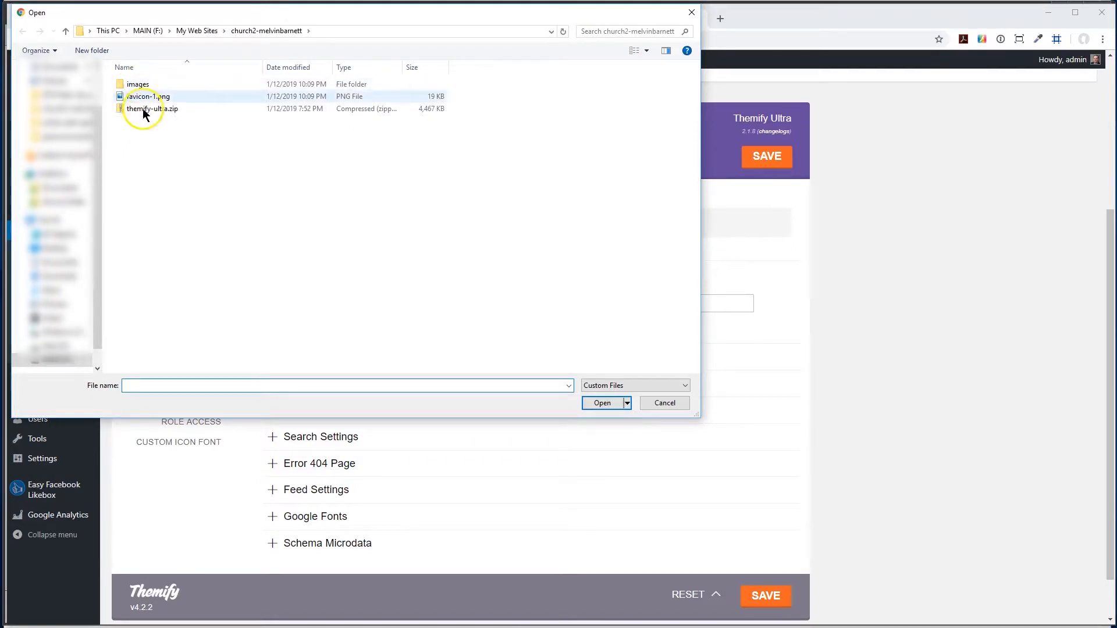
pyautogui.moveTo(139, 98); pyautogui.dragTo(138, 86)
pyautogui.doubleClick(138, 85)
pyautogui.click(603, 401)
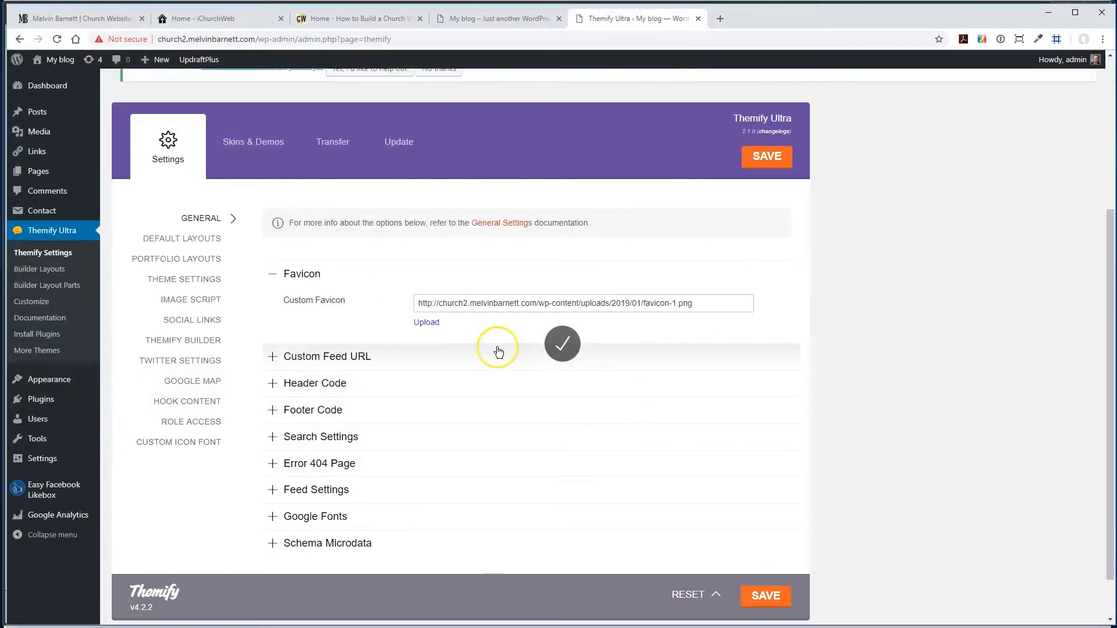
pyautogui.click(761, 160)
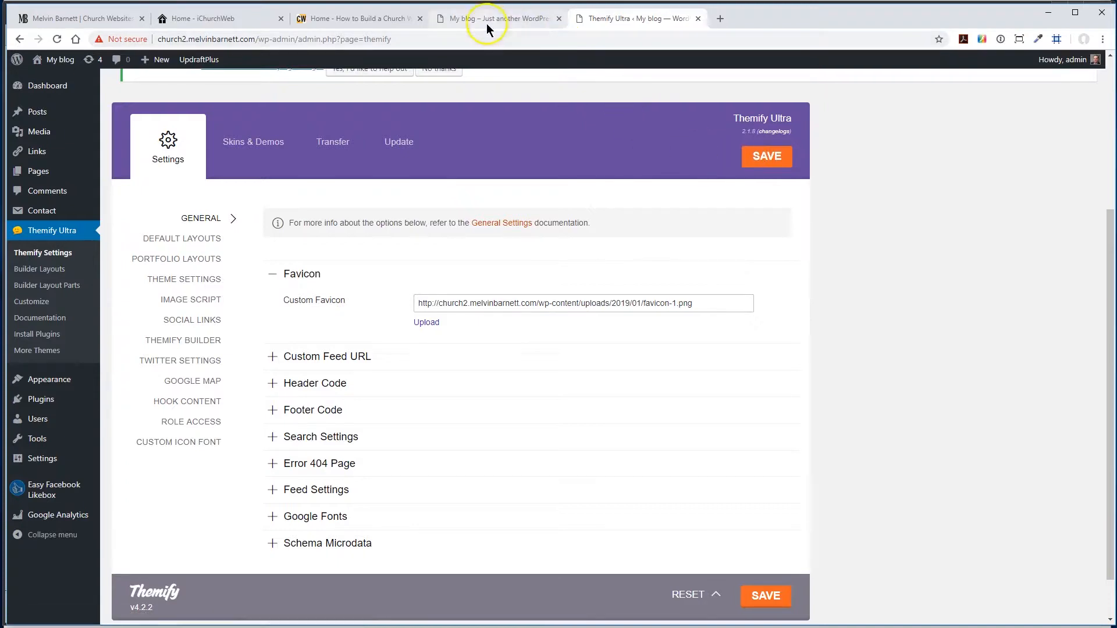
# - Reload the site's front page to check its favicon, and return to the Themify Ultra settings
pyautogui.click(459, 18)
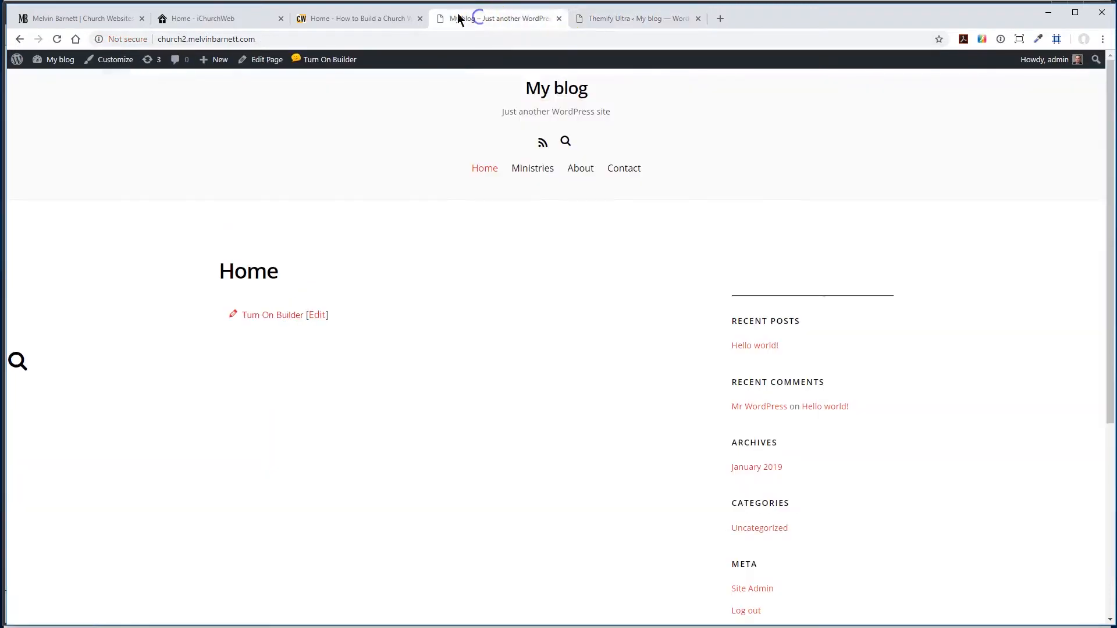
pyautogui.click(57, 39)
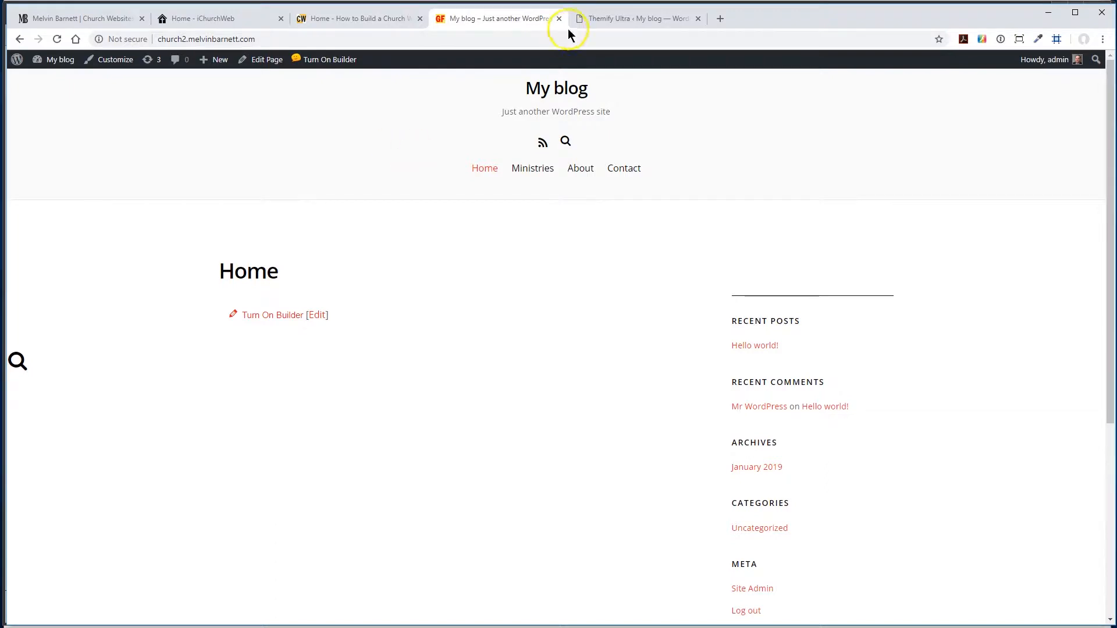
pyautogui.click(604, 18)
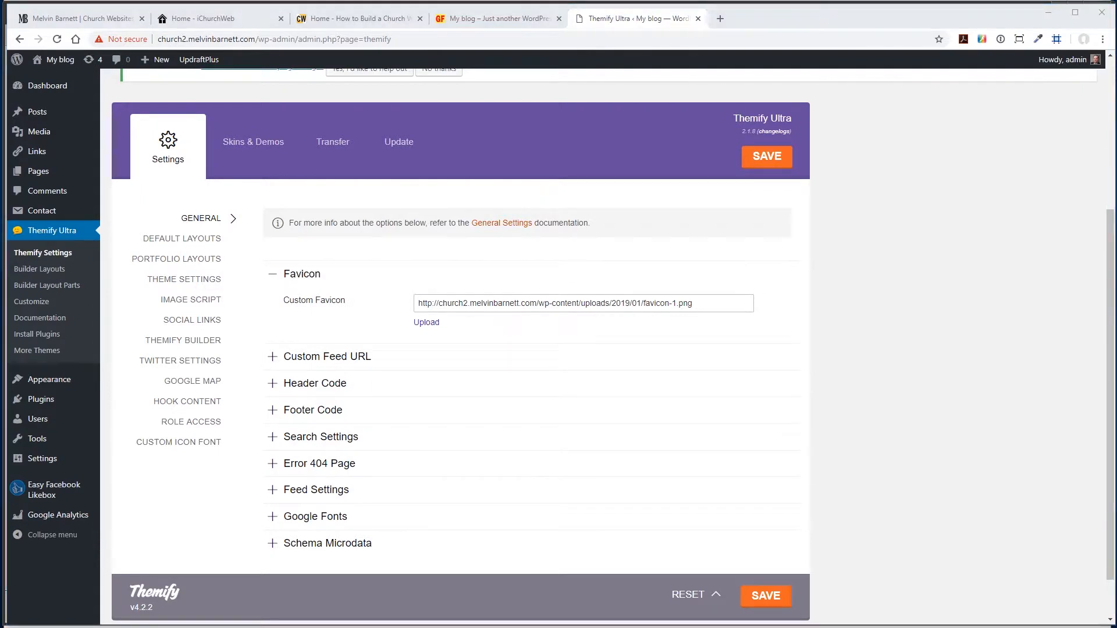
# - Set the Google Fonts list to show all Google Fonts and save the theme settings
pyautogui.click(302, 520)
pyautogui.scroll(-2, 220, 553)
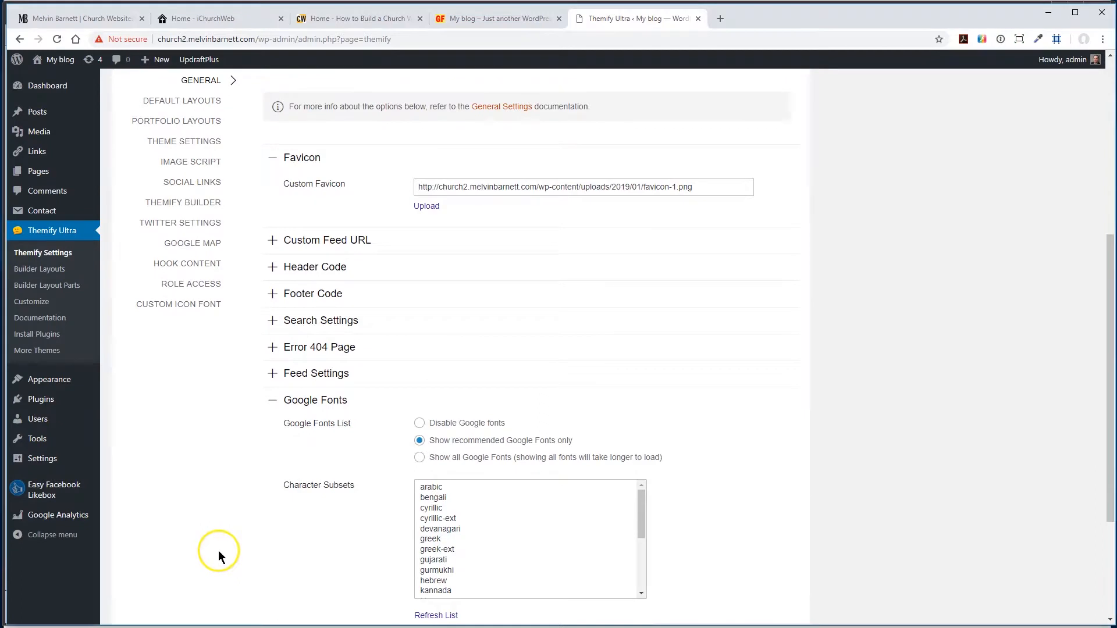
pyautogui.click(419, 458)
pyautogui.scroll(-3, 202, 460)
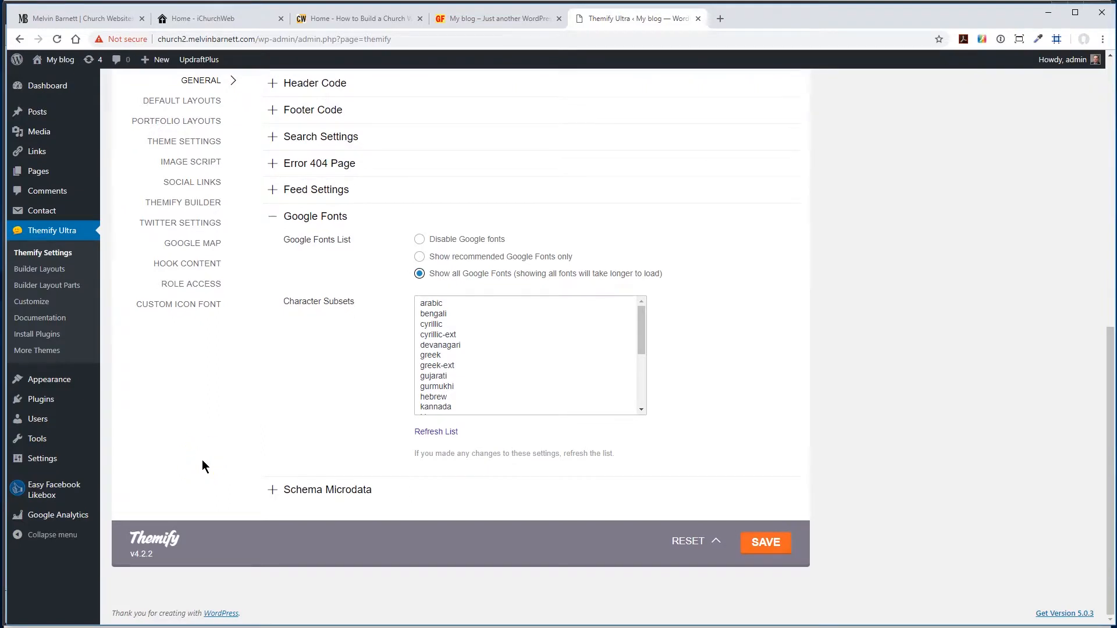
pyautogui.click(766, 543)
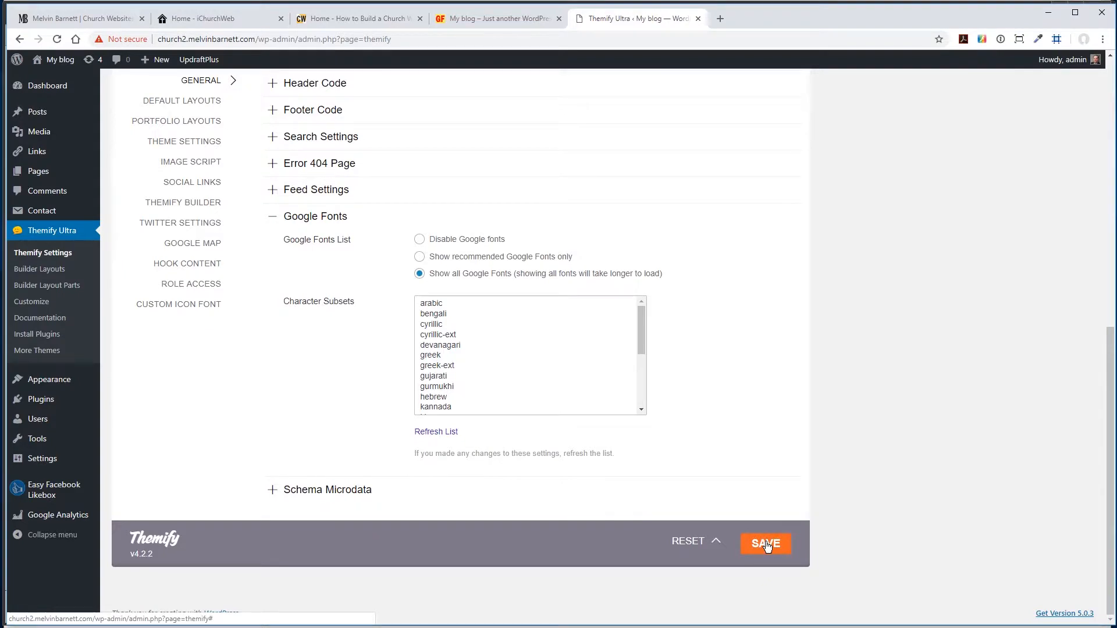
# - In the Themify default page layout, set the page sidebar option to No Sidebar after checking the sidebar on the site's front page
pyautogui.scroll(4, 778, 411)
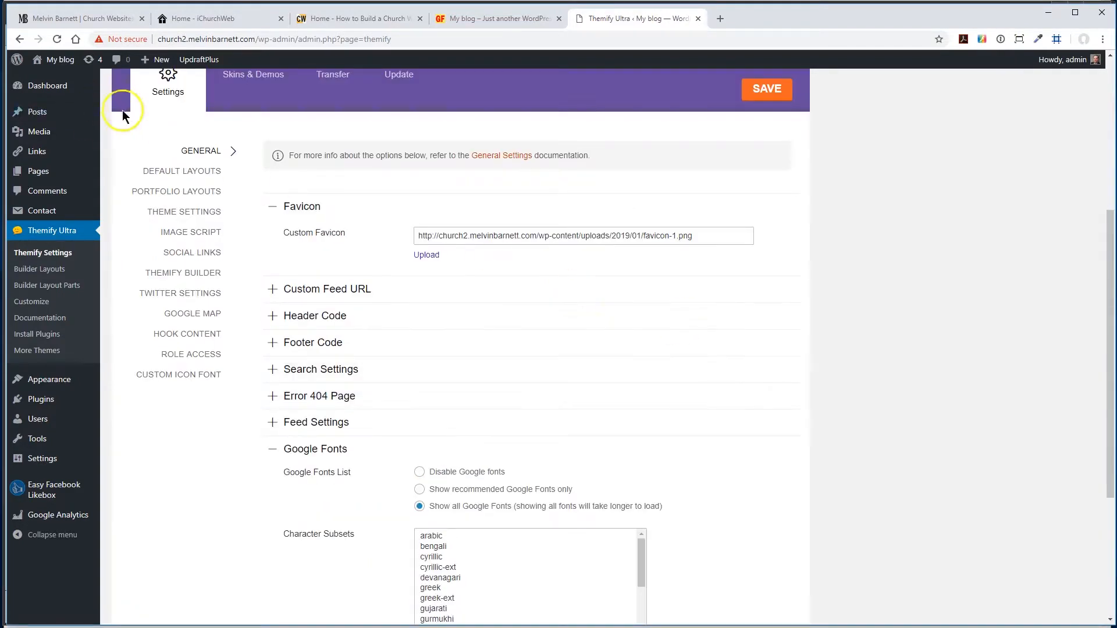
pyautogui.click(174, 174)
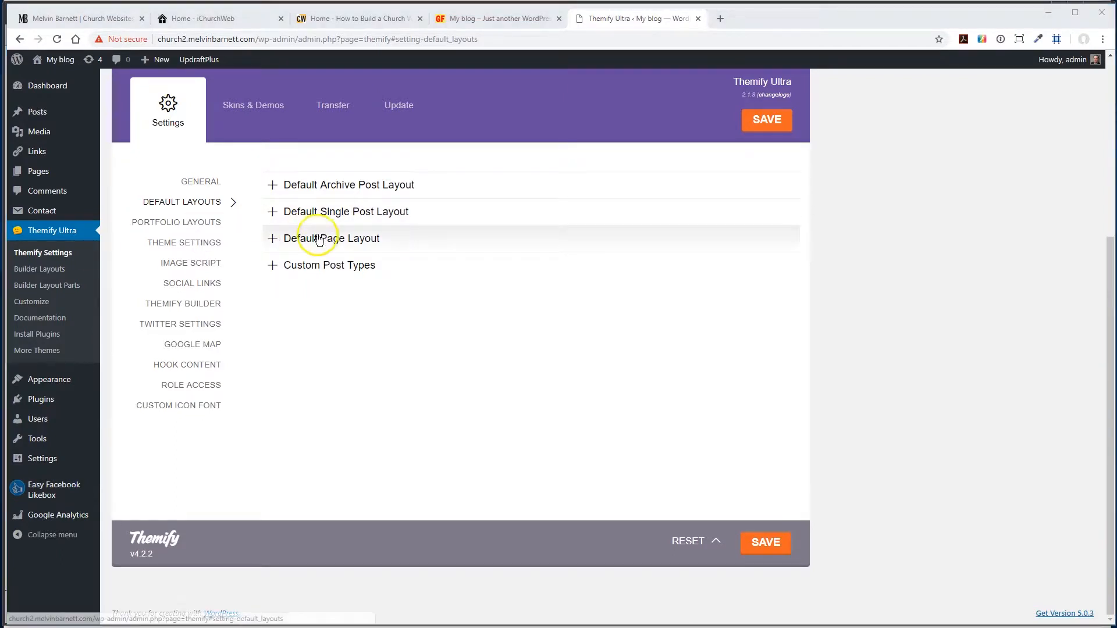
pyautogui.click(291, 239)
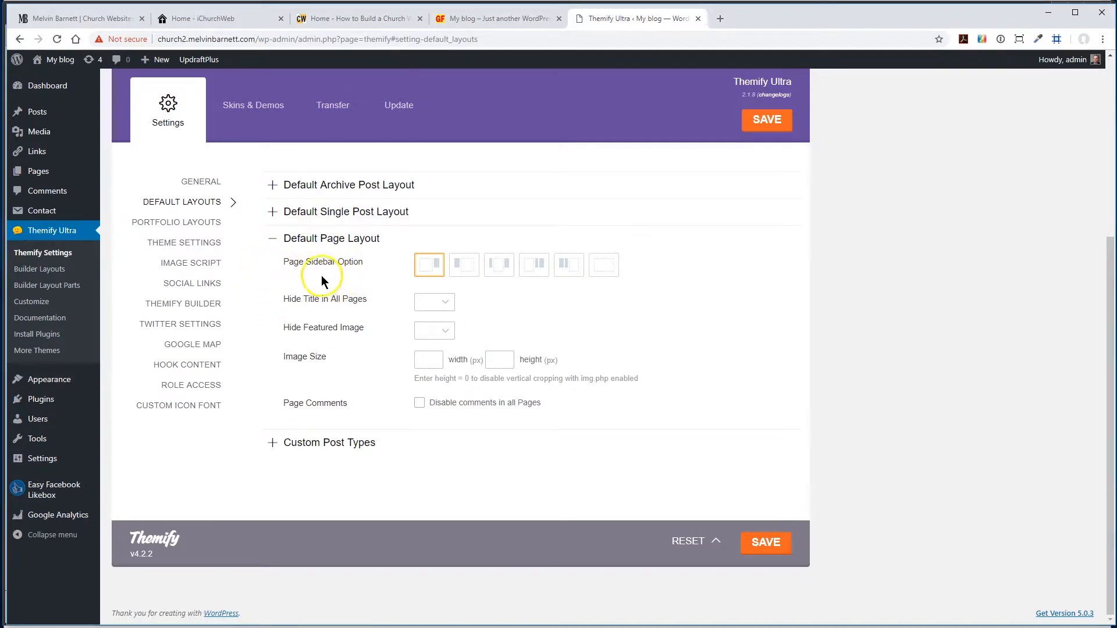
pyautogui.click(498, 18)
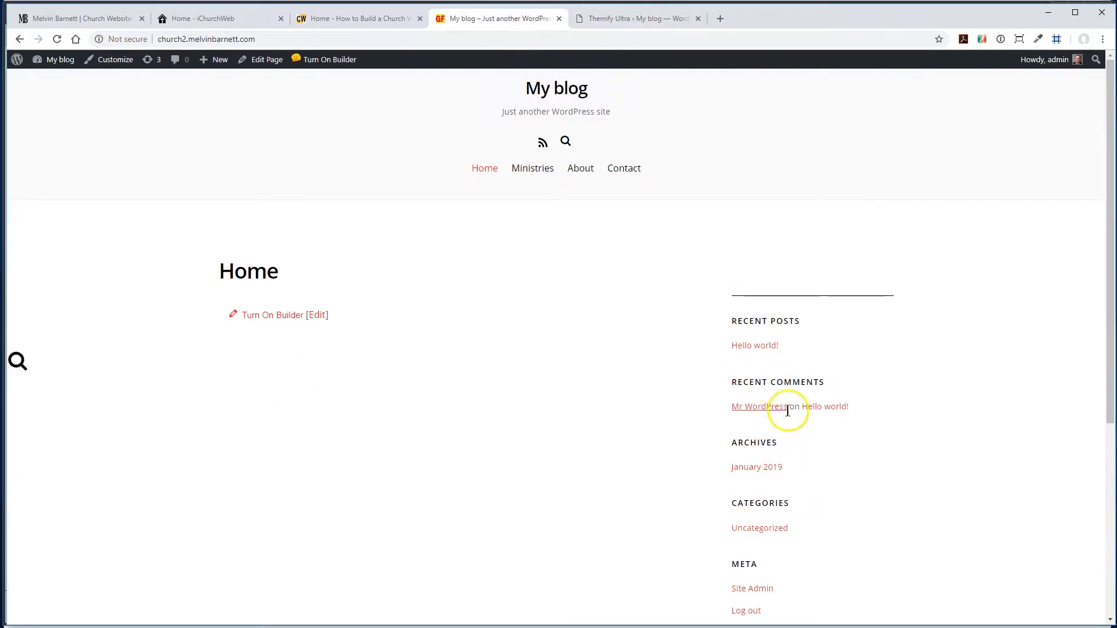
pyautogui.click(628, 20)
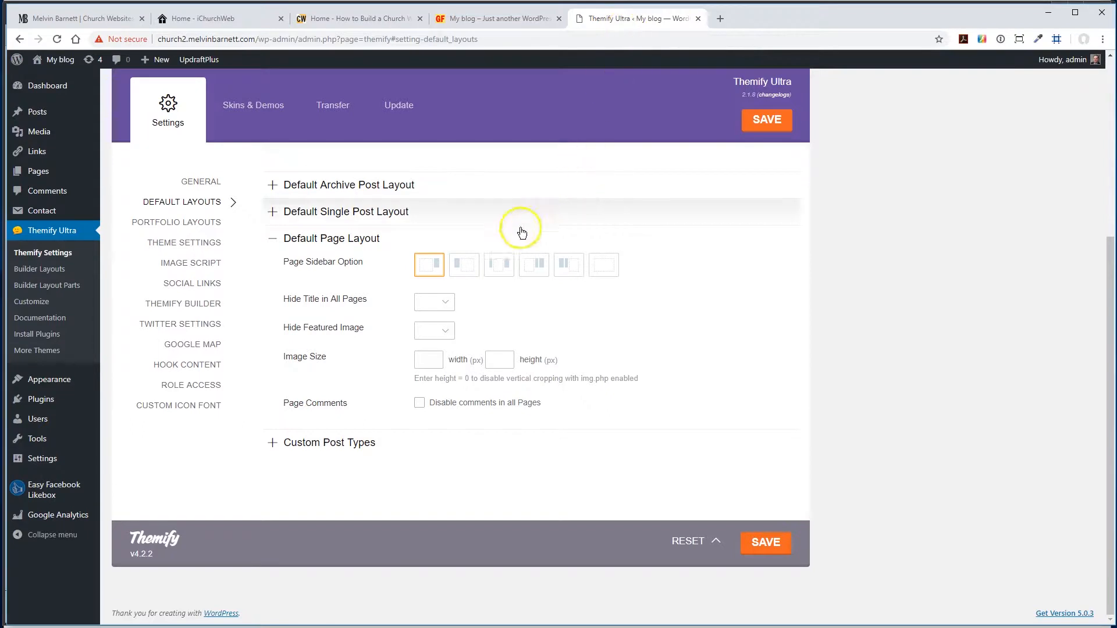
pyautogui.click(604, 264)
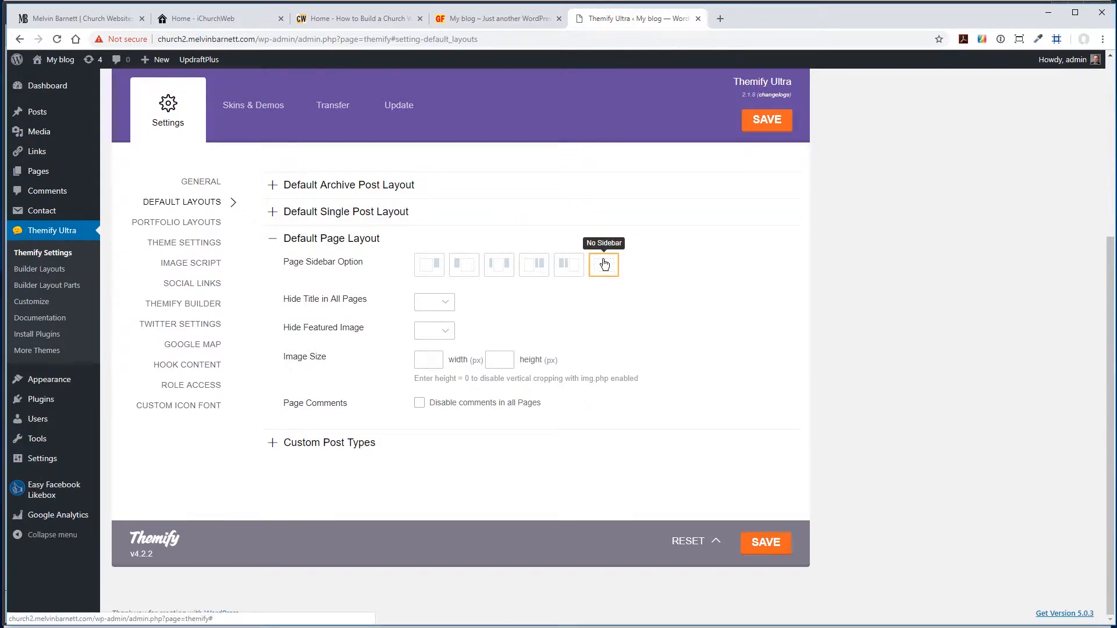
# - Set Hide Title in All Pages to Yes, disable comments in all pages, and save the theme settings
pyautogui.click(441, 303)
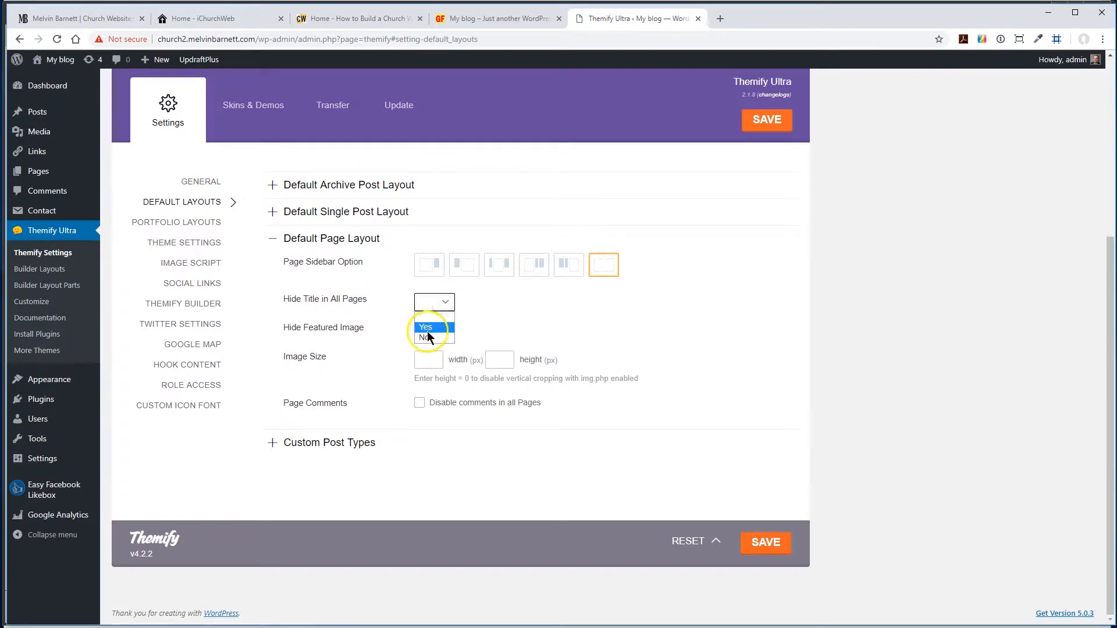
pyautogui.click(425, 328)
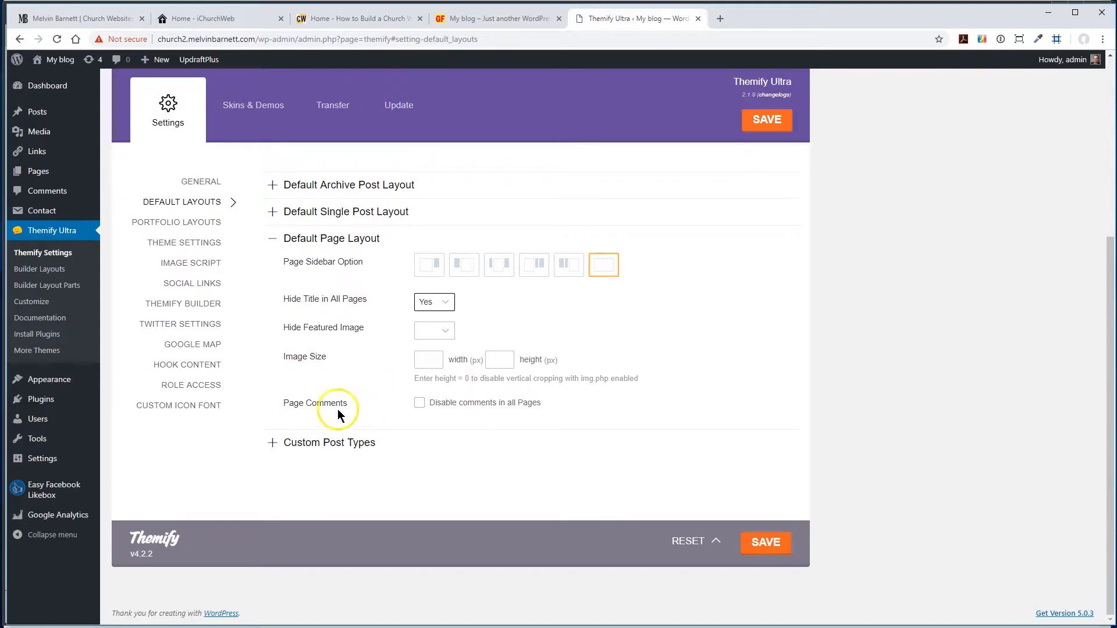
pyautogui.click(418, 403)
pyautogui.click(769, 544)
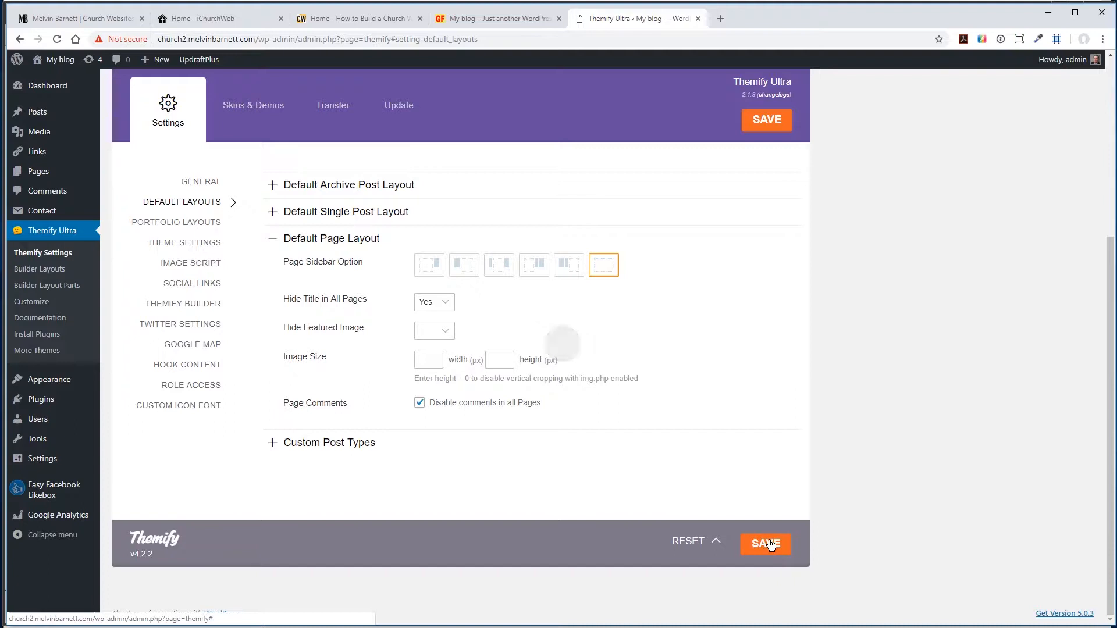
# - Reload the site's front page to check the new page layout, and return to the Themify settings
pyautogui.click(470, 18)
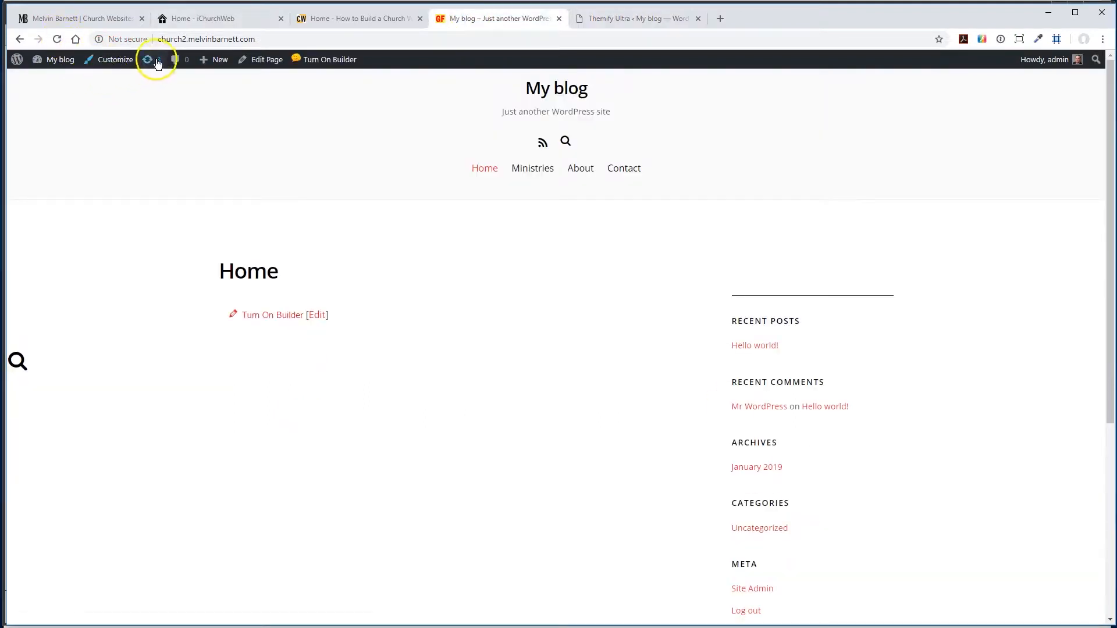
pyautogui.click(58, 39)
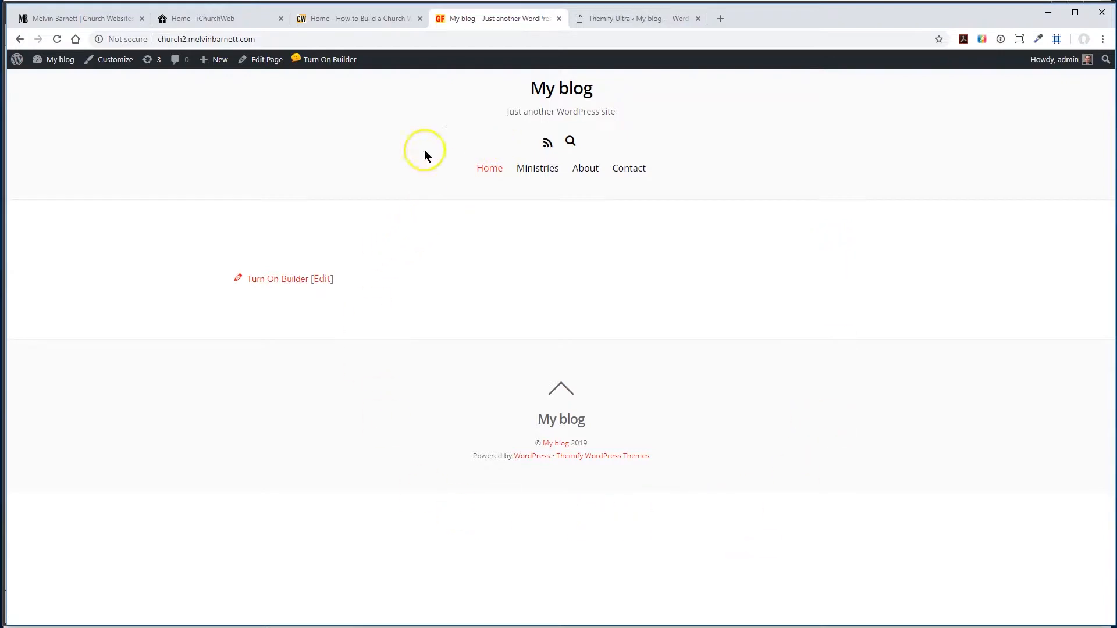
pyautogui.click(625, 23)
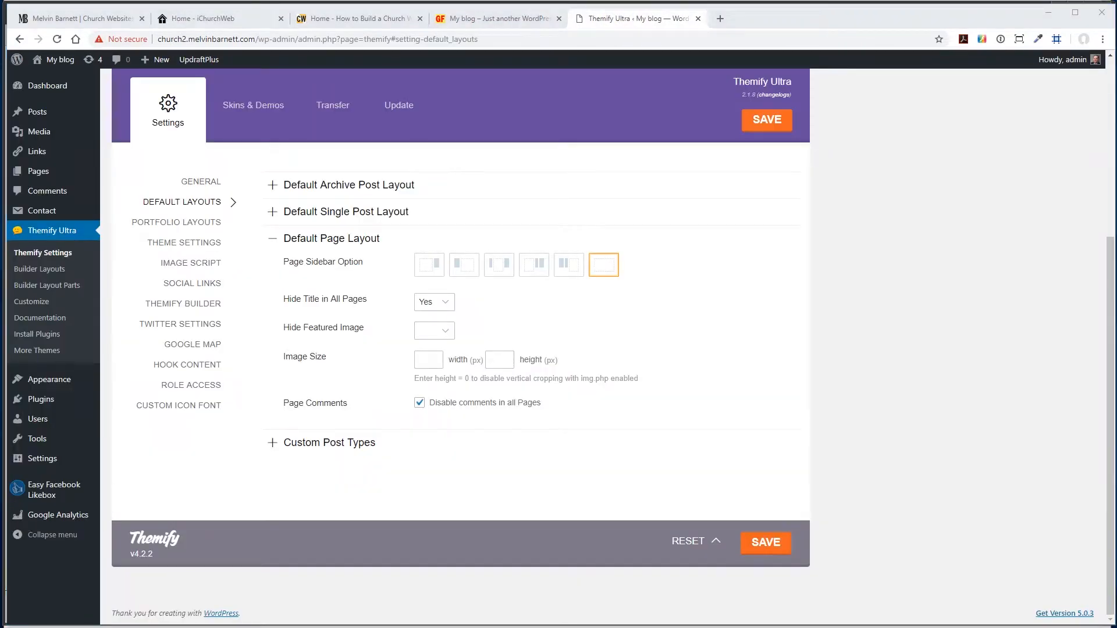
# - In the theme appearance settings, set the header design to Header Top Bar after viewing the current header on the front page
pyautogui.click(169, 246)
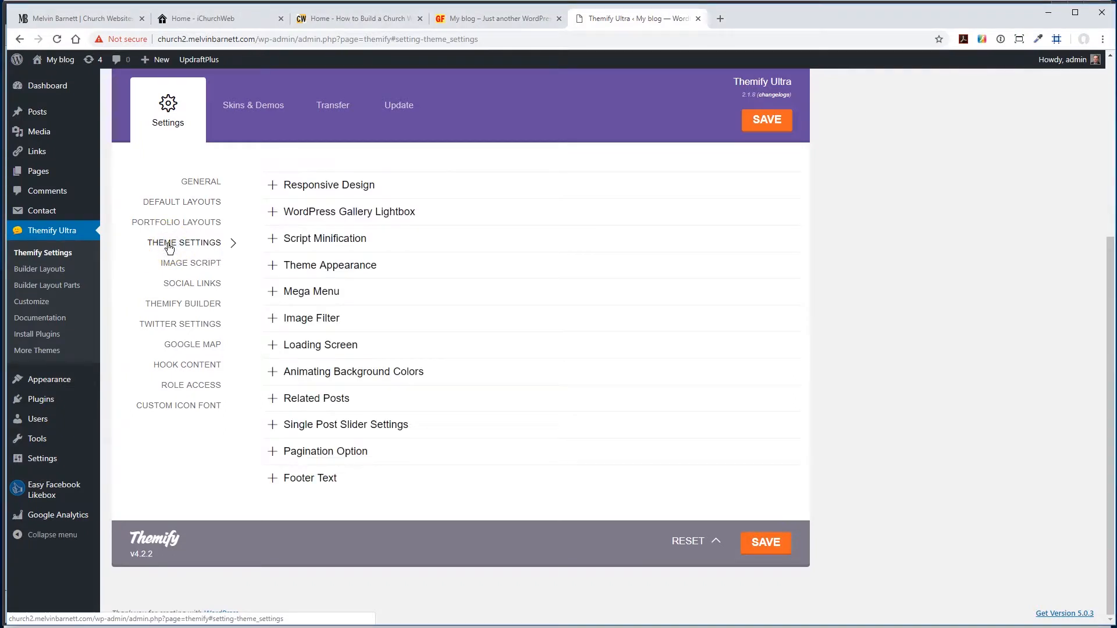
pyautogui.click(271, 265)
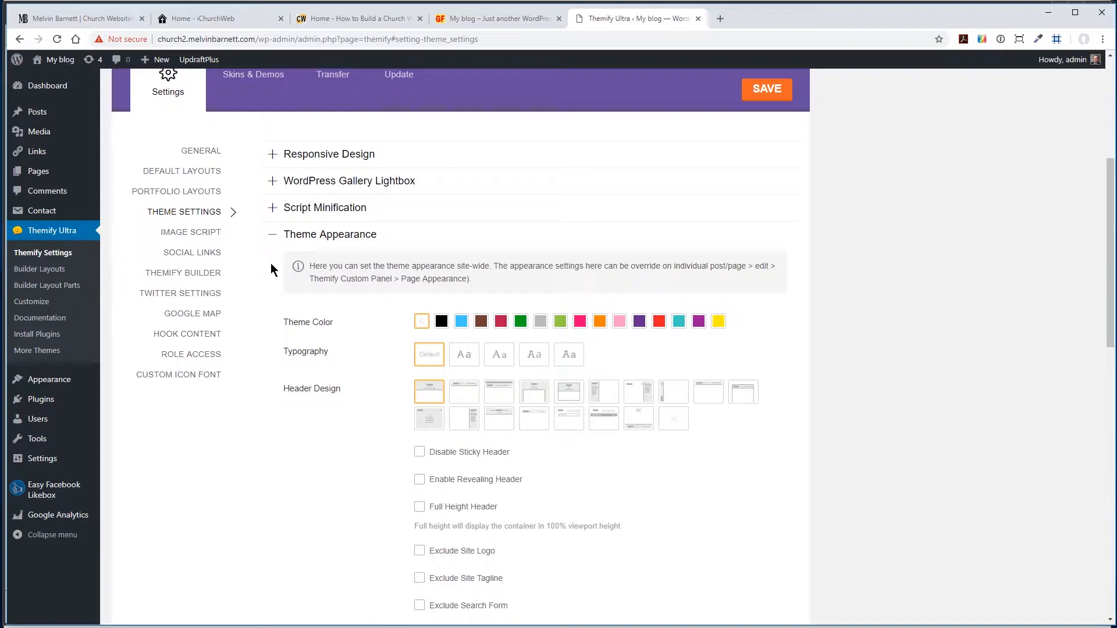
pyautogui.click(271, 235)
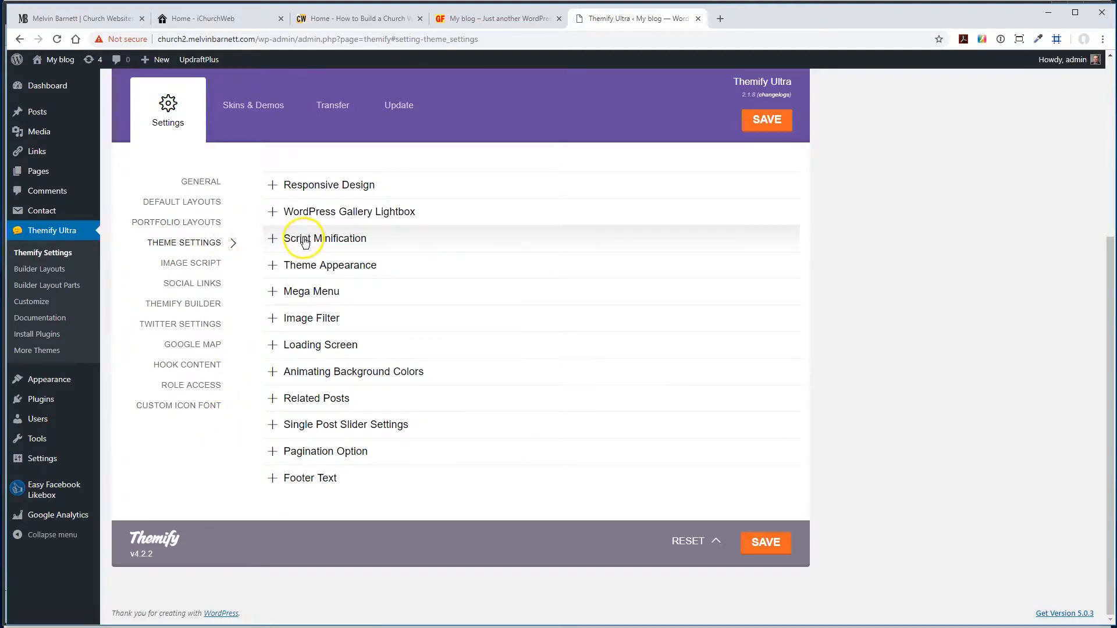
pyautogui.click(271, 265)
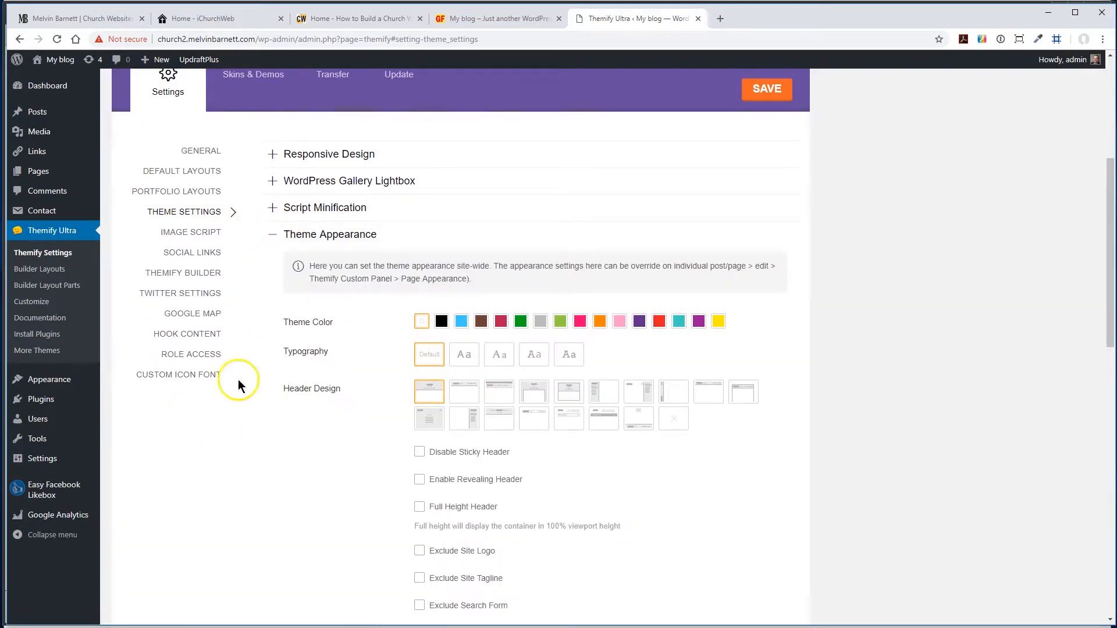
pyautogui.scroll(-1, 262, 425)
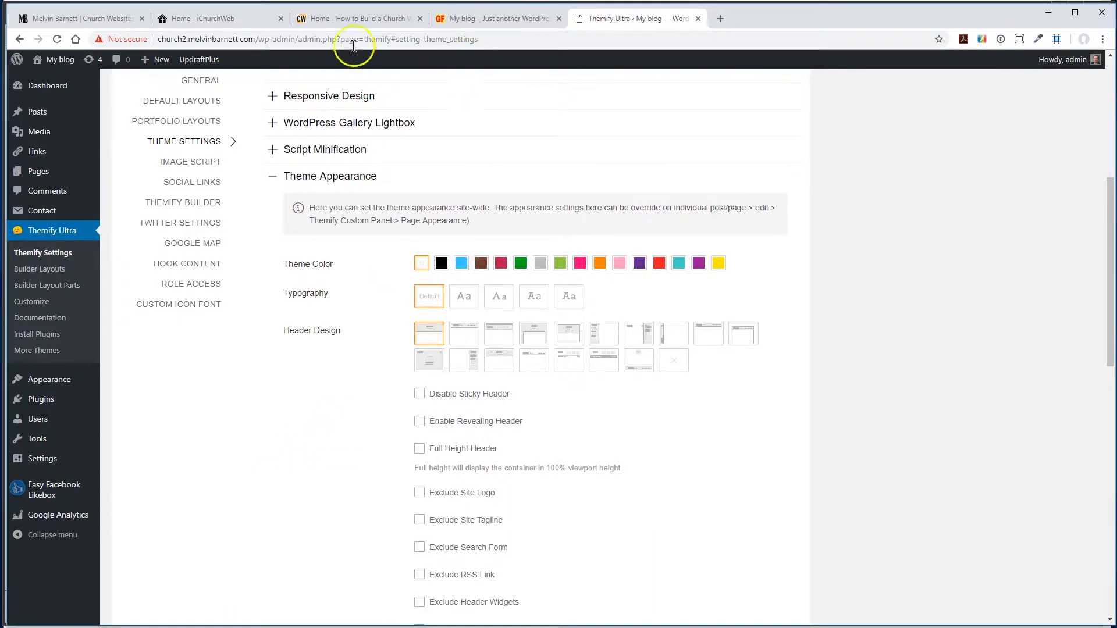
pyautogui.click(469, 19)
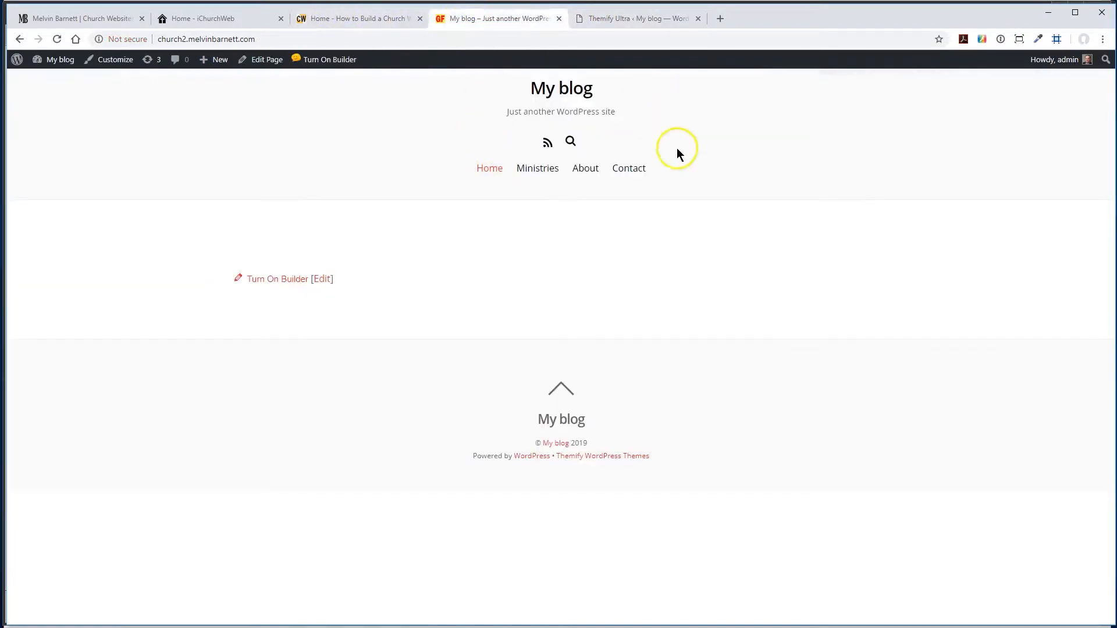
pyautogui.click(626, 19)
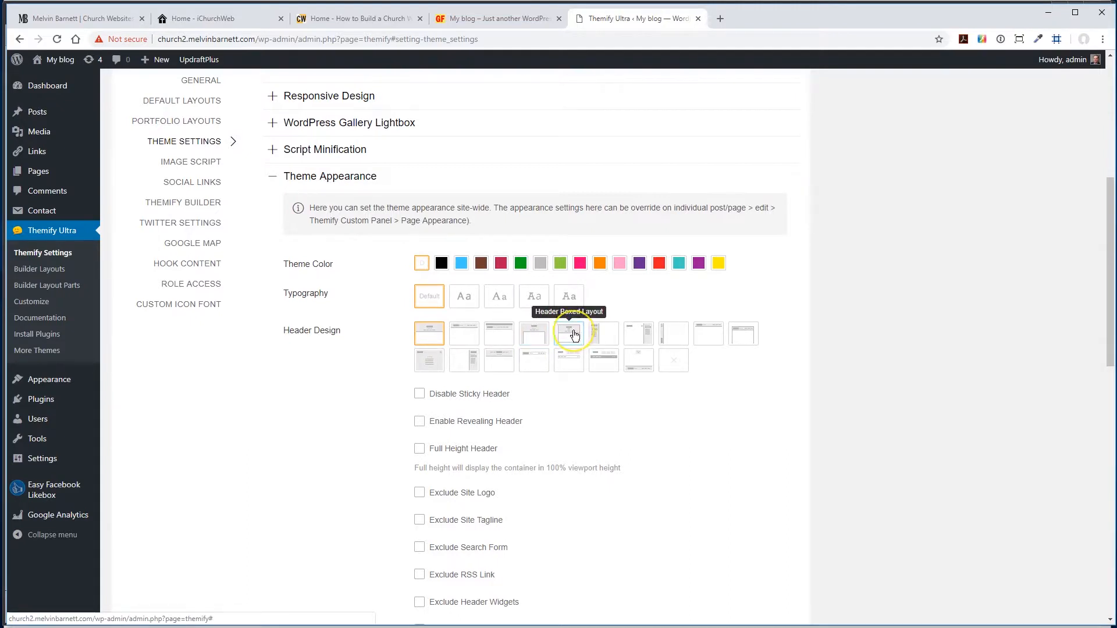
pyautogui.click(712, 336)
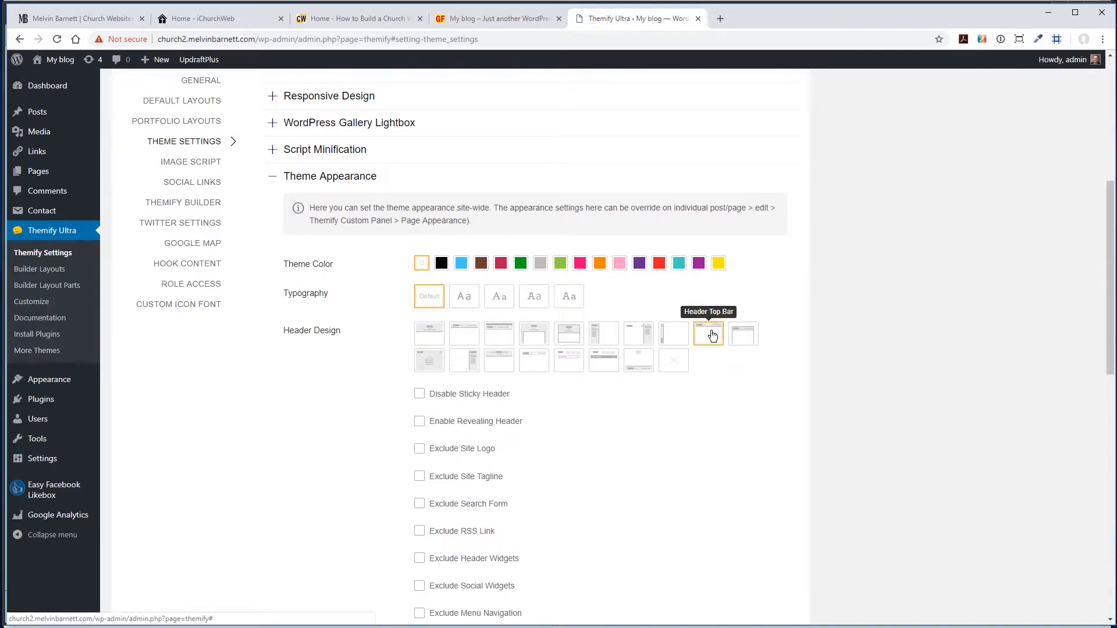
# - Exclude the site tagline, search form and RSS link from the header
pyautogui.scroll(-1, 352, 446)
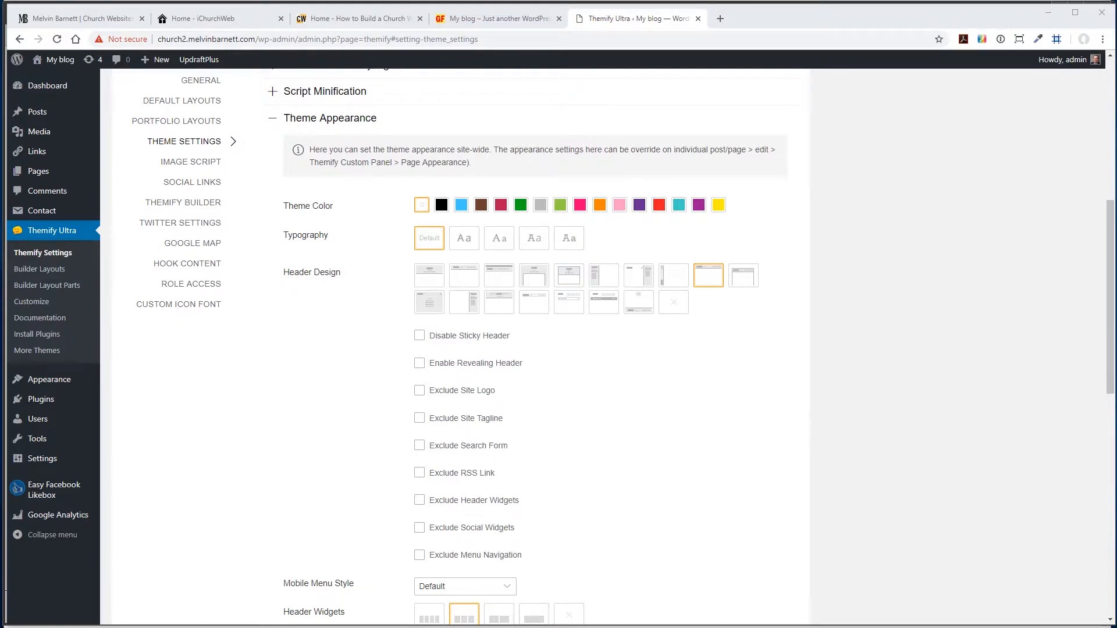
pyautogui.click(419, 418)
pyautogui.click(419, 448)
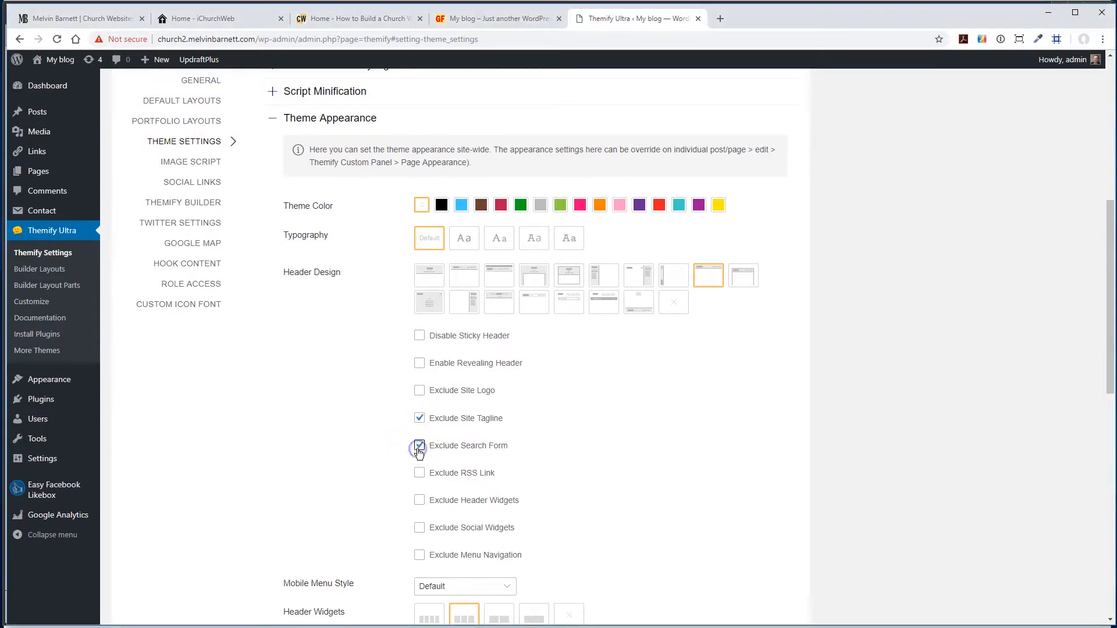
pyautogui.click(420, 472)
# - Exclude the site logo from the footer design and save the theme settings
pyautogui.scroll(-5, 369, 358)
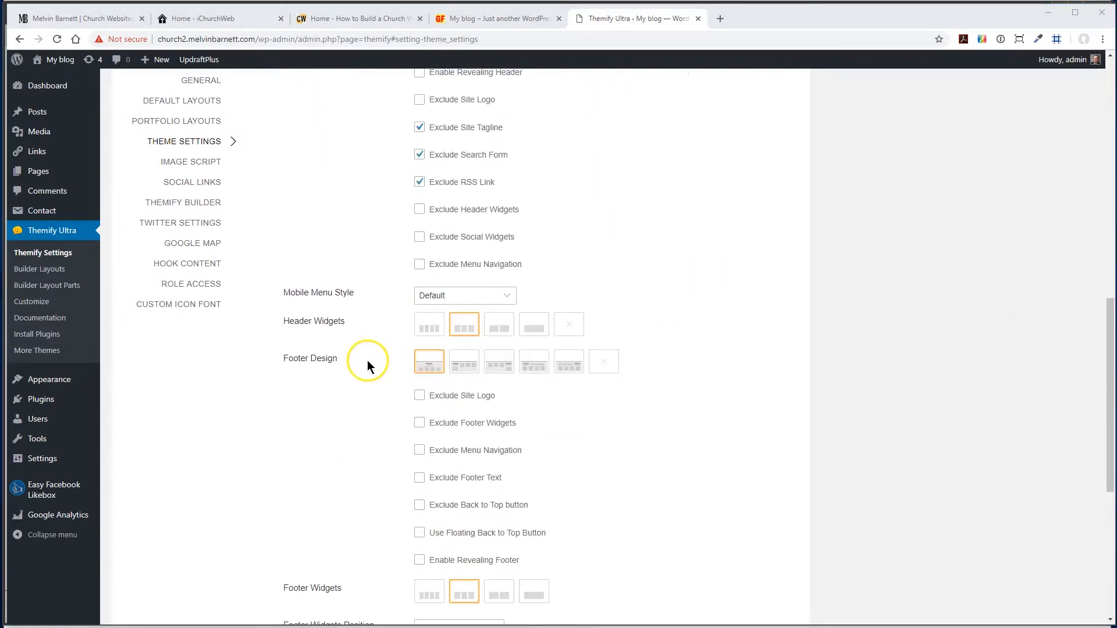
pyautogui.scroll(-3, 369, 364)
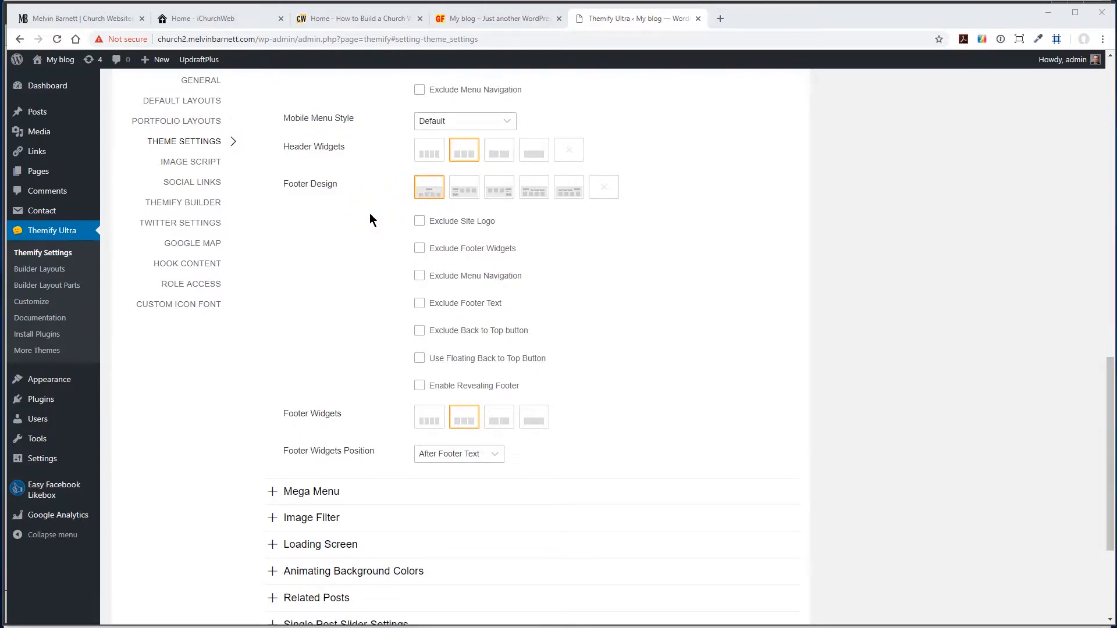
pyautogui.click(420, 222)
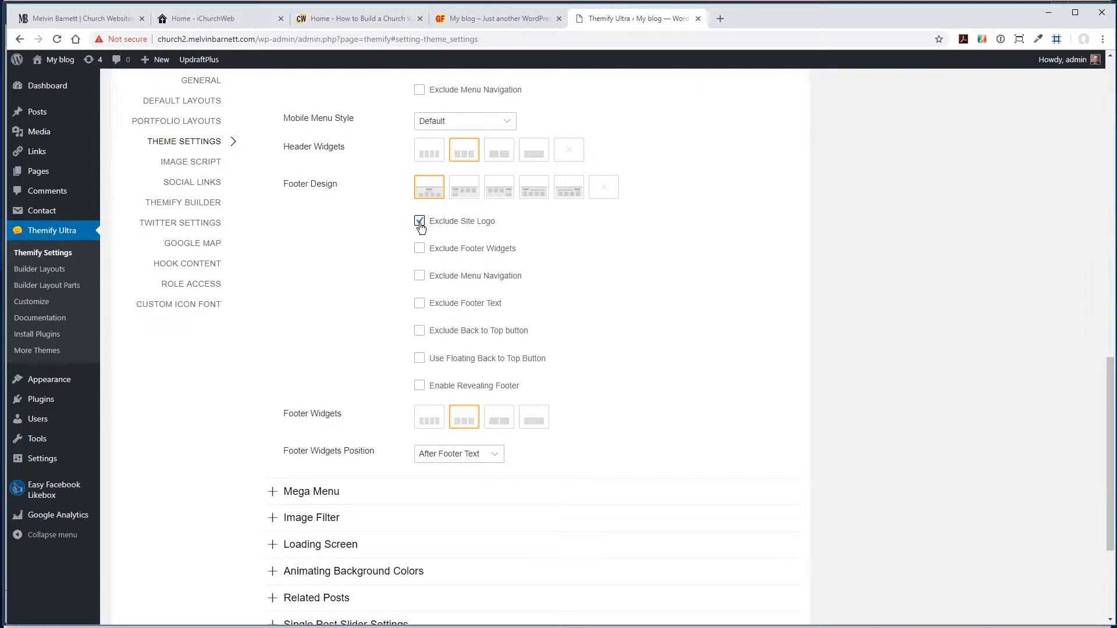
pyautogui.scroll(-3, 211, 364)
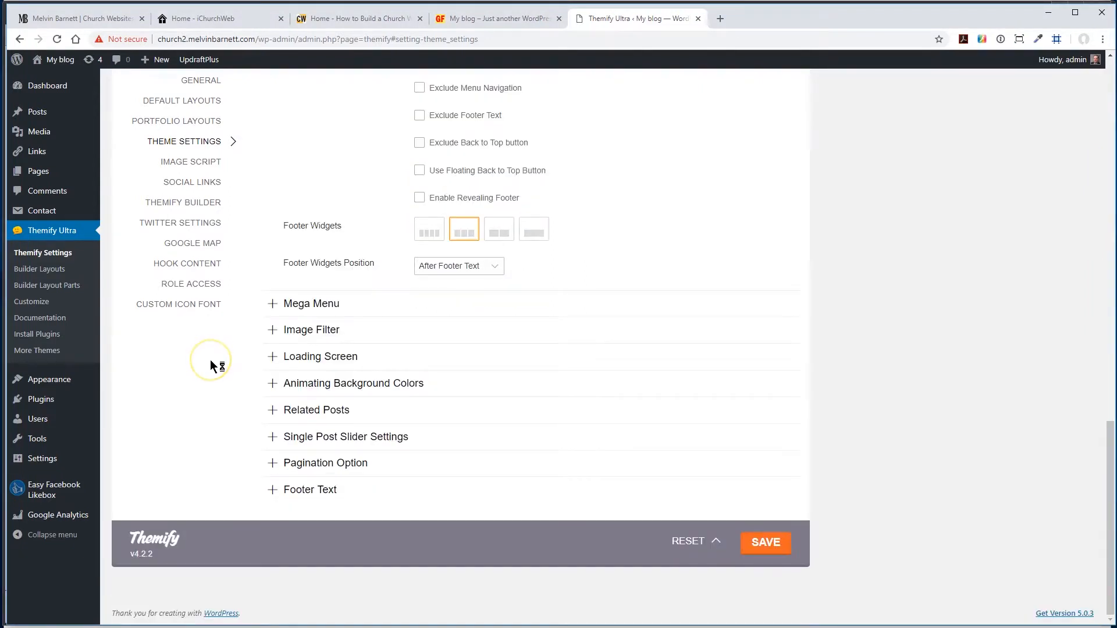
pyautogui.click(762, 543)
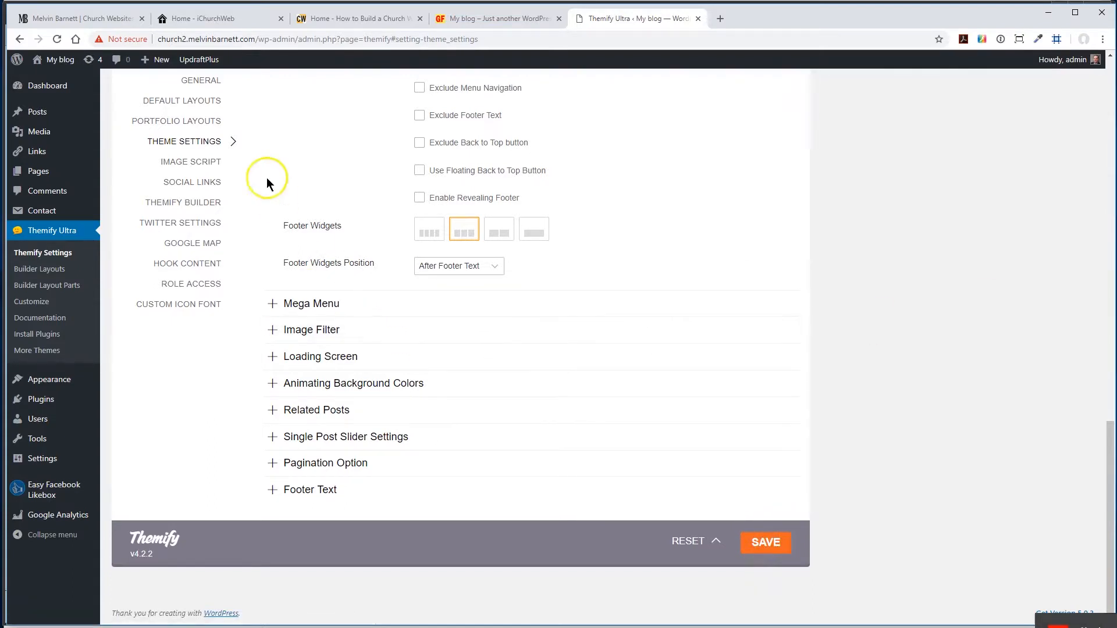
# - Reload the front page to check the new header and footer, and return to the theme settings
pyautogui.click(492, 19)
pyautogui.click(57, 40)
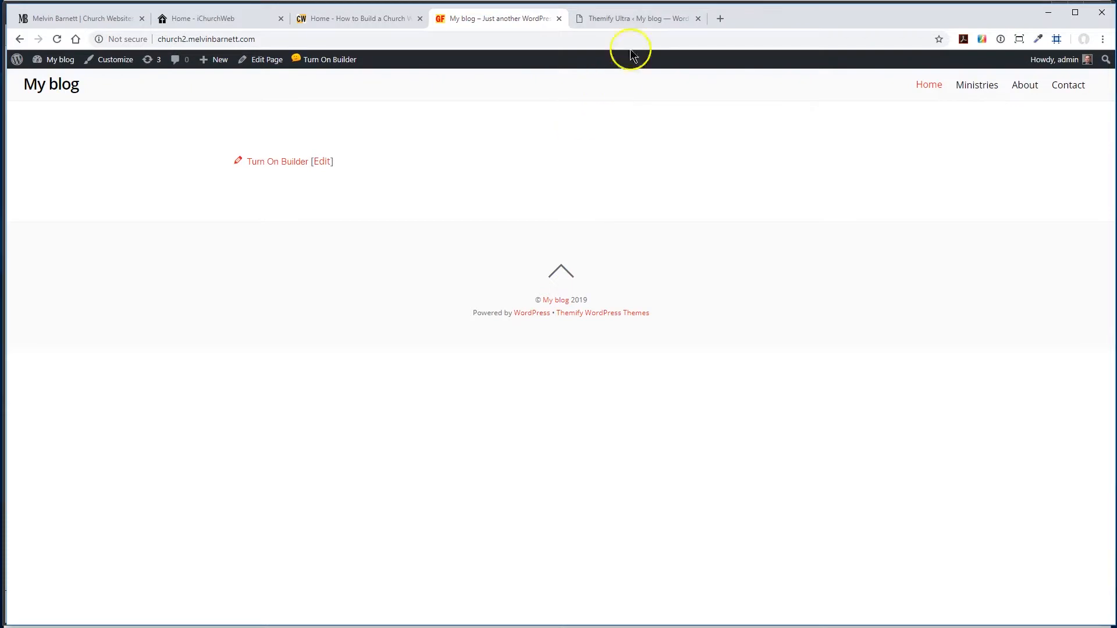
pyautogui.click(634, 18)
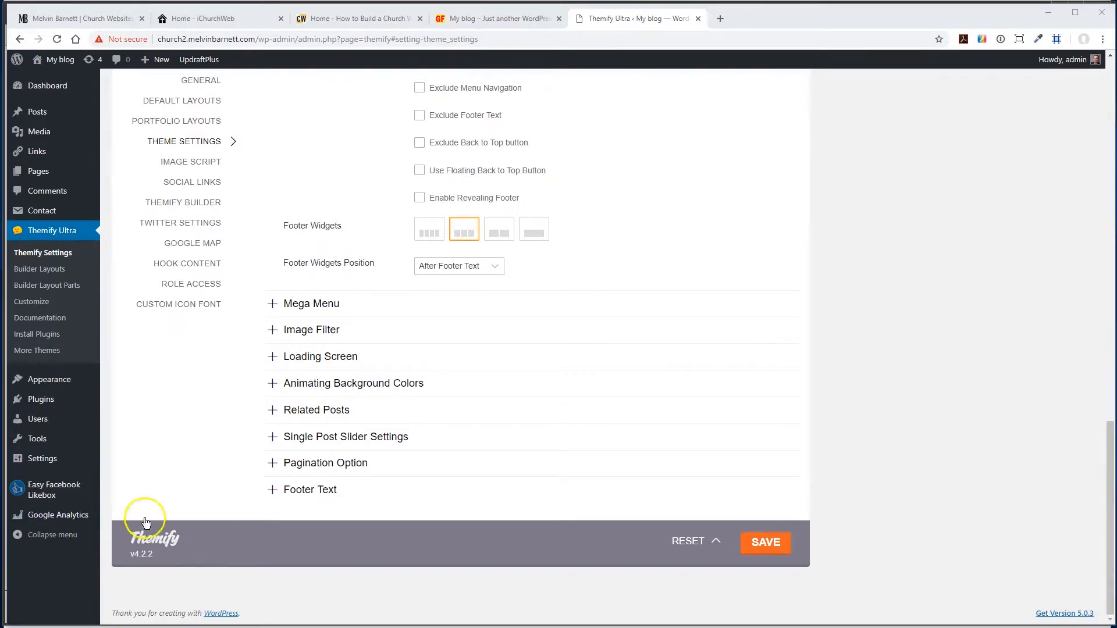
# - Hide Footer Text Two in the footer text settings and save the theme settings
pyautogui.click(267, 490)
pyautogui.scroll(-5, 211, 481)
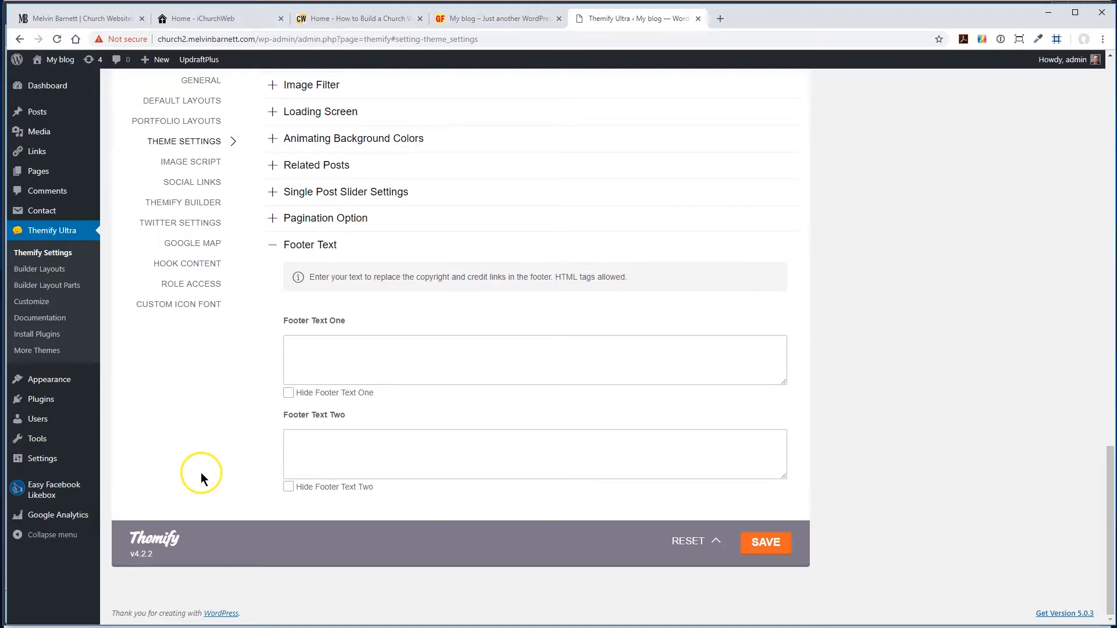
pyautogui.click(289, 488)
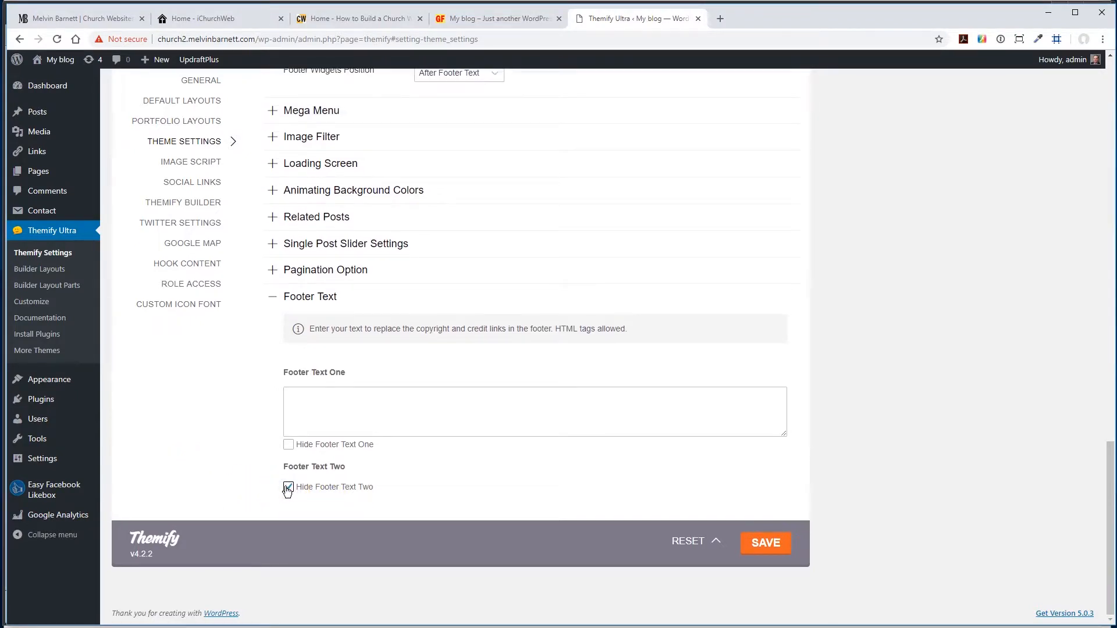
pyautogui.click(765, 543)
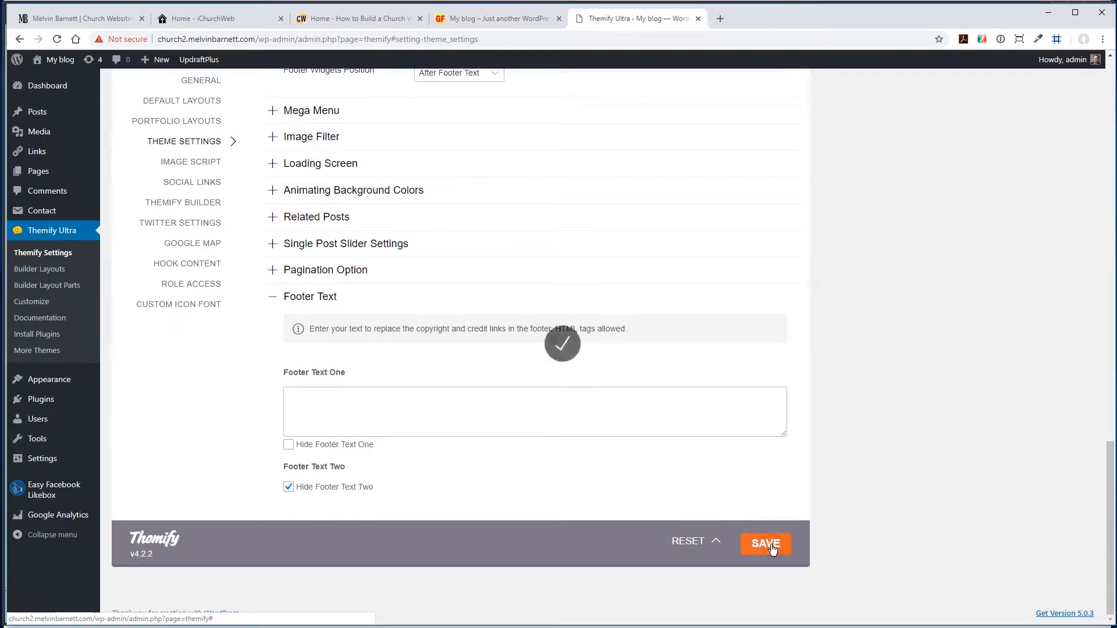
# - Reload the front page to check the footer text, and return to the Themify settings
pyautogui.click(471, 23)
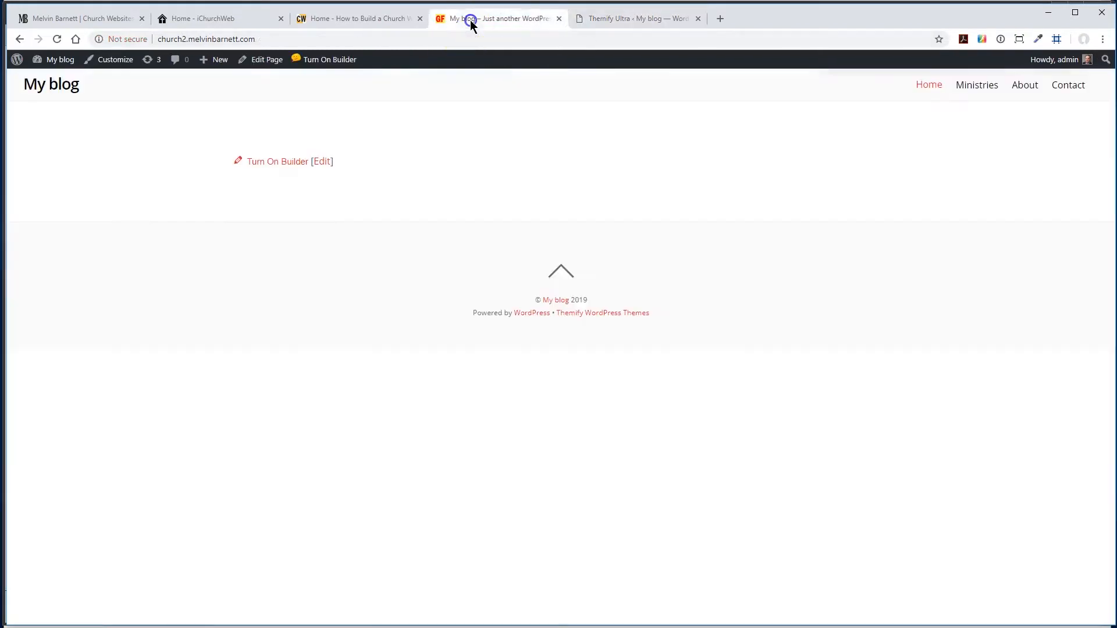
pyautogui.click(57, 39)
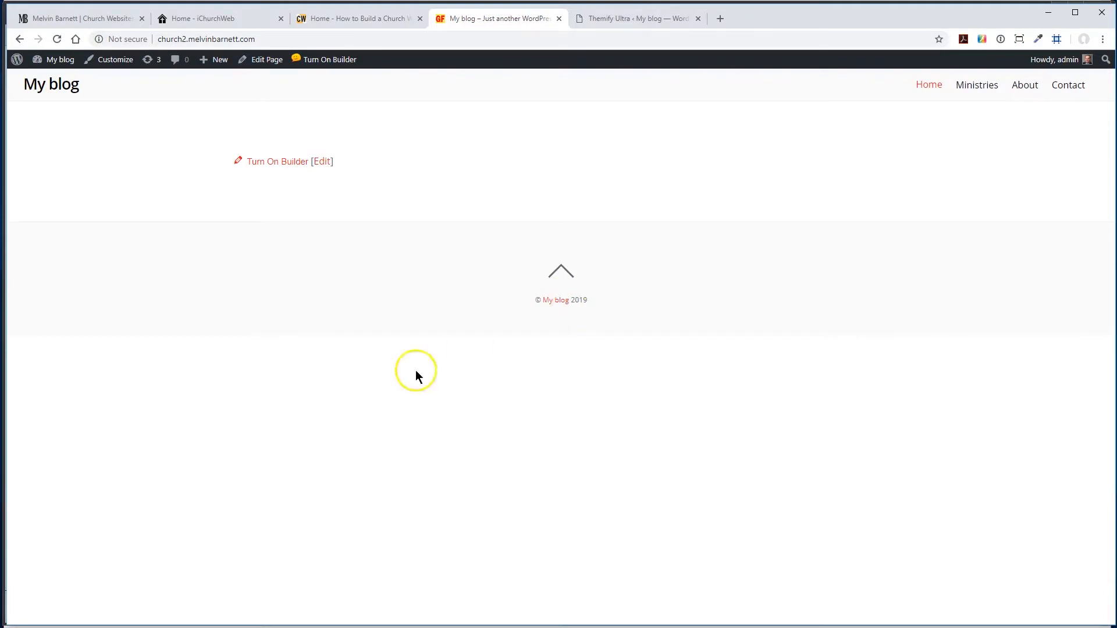
pyautogui.hotkey('ctrl', 'Tab')
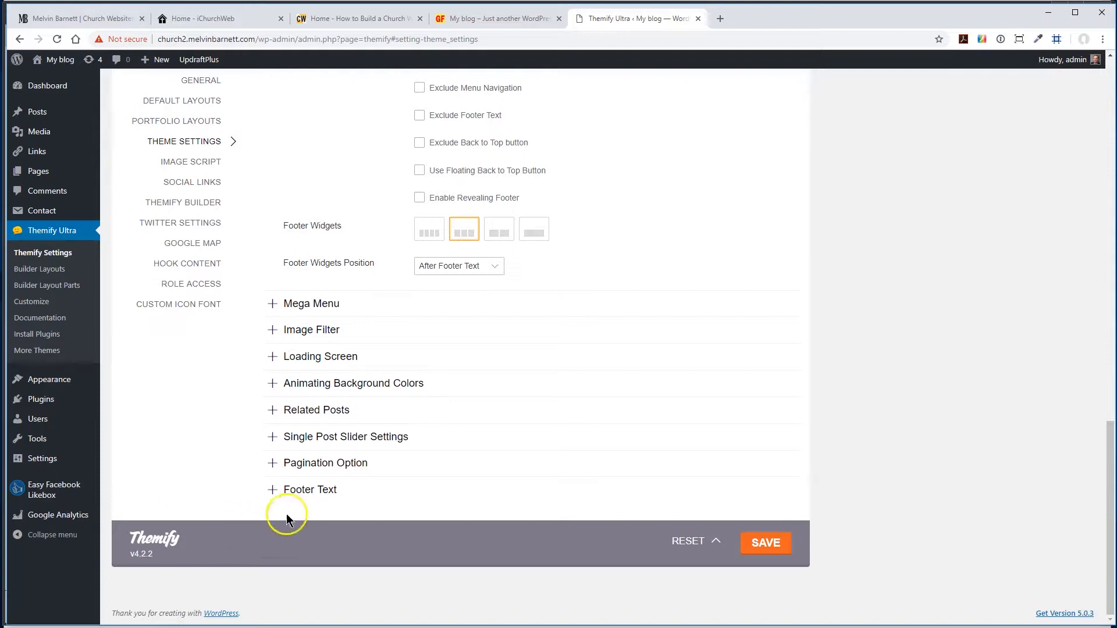
# - Open the Footer Text settings and compare them with the footer on the reloaded front page
pyautogui.click(273, 490)
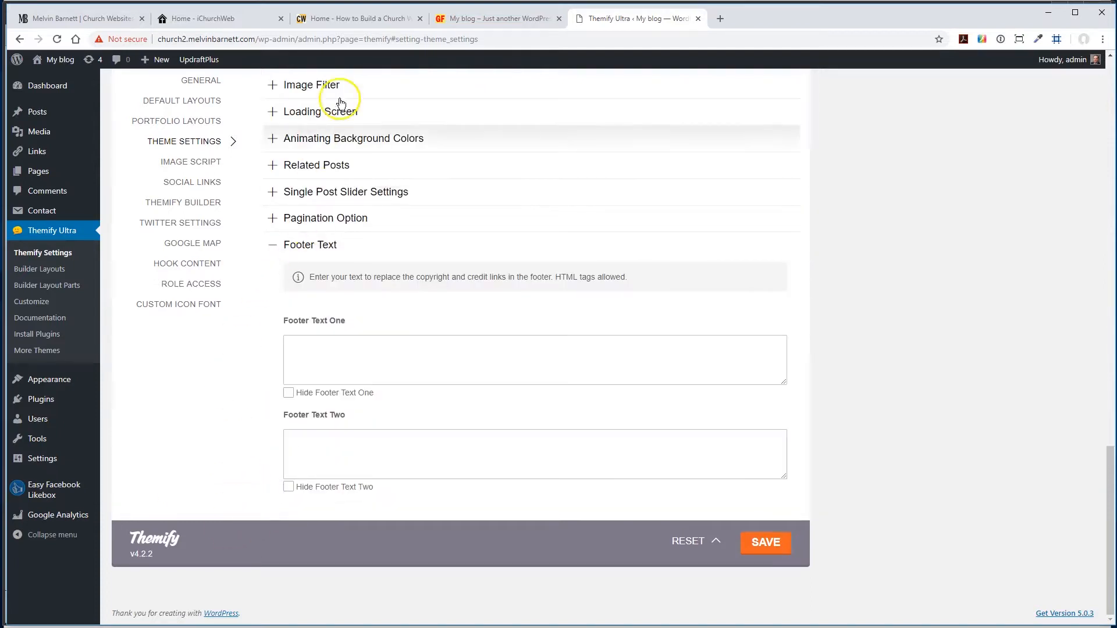
pyautogui.click(460, 20)
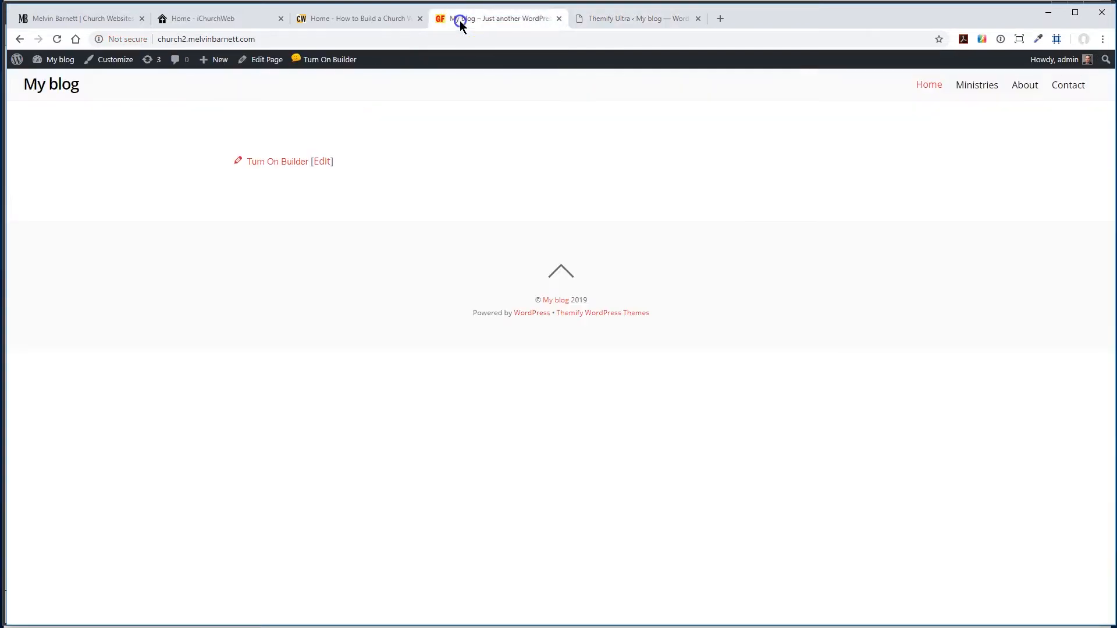
pyautogui.click(56, 39)
pyautogui.click(627, 18)
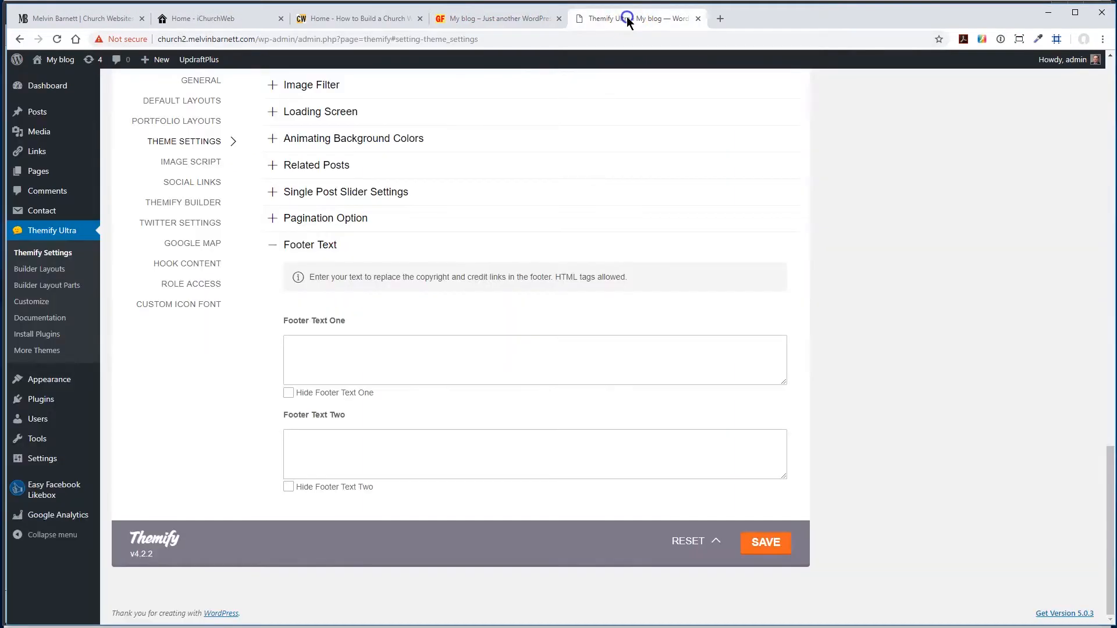
# - Hide both Footer Text One and Footer Text Two, and save the theme settings
pyautogui.click(289, 488)
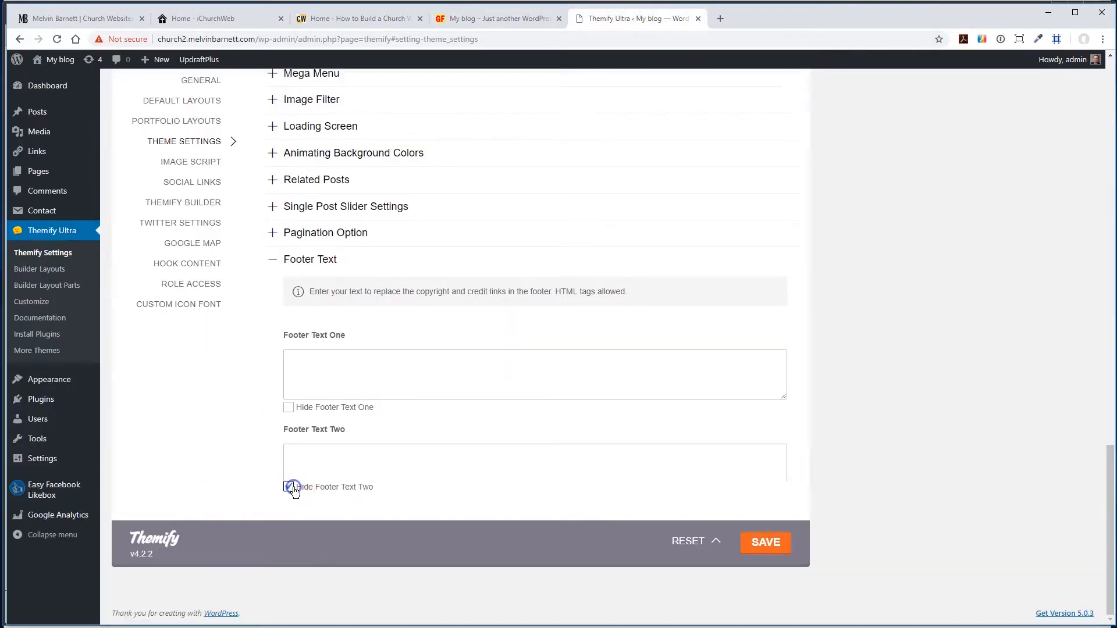
pyautogui.click(289, 445)
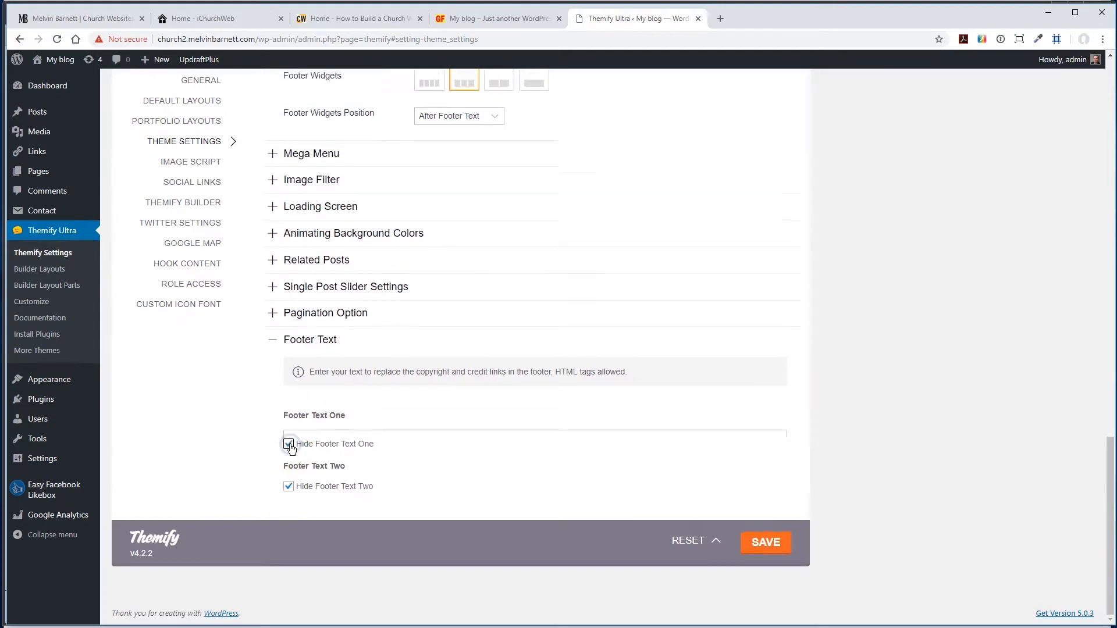
pyautogui.click(785, 551)
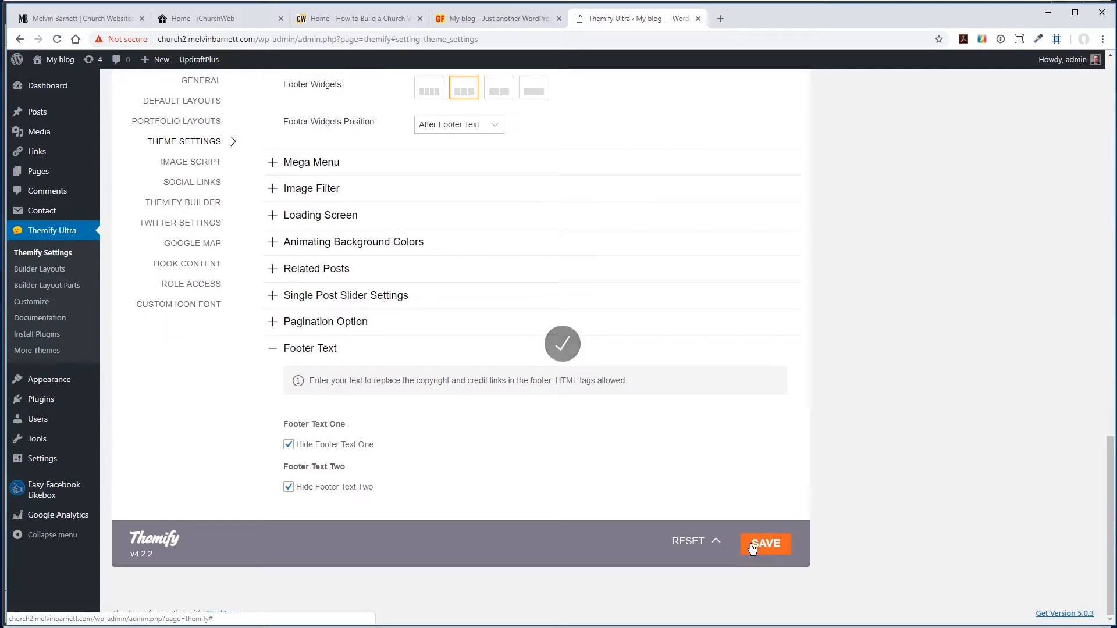
# - Reload the front page to check the footer with both texts hidden, and return to the Themify settings
pyautogui.click(460, 18)
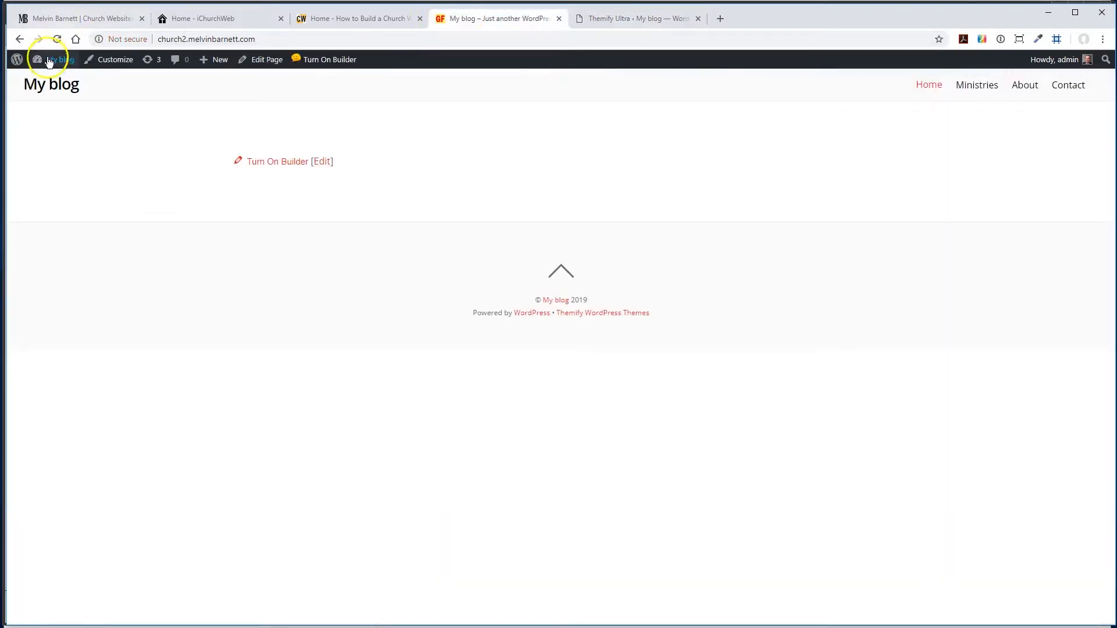
pyautogui.click(57, 40)
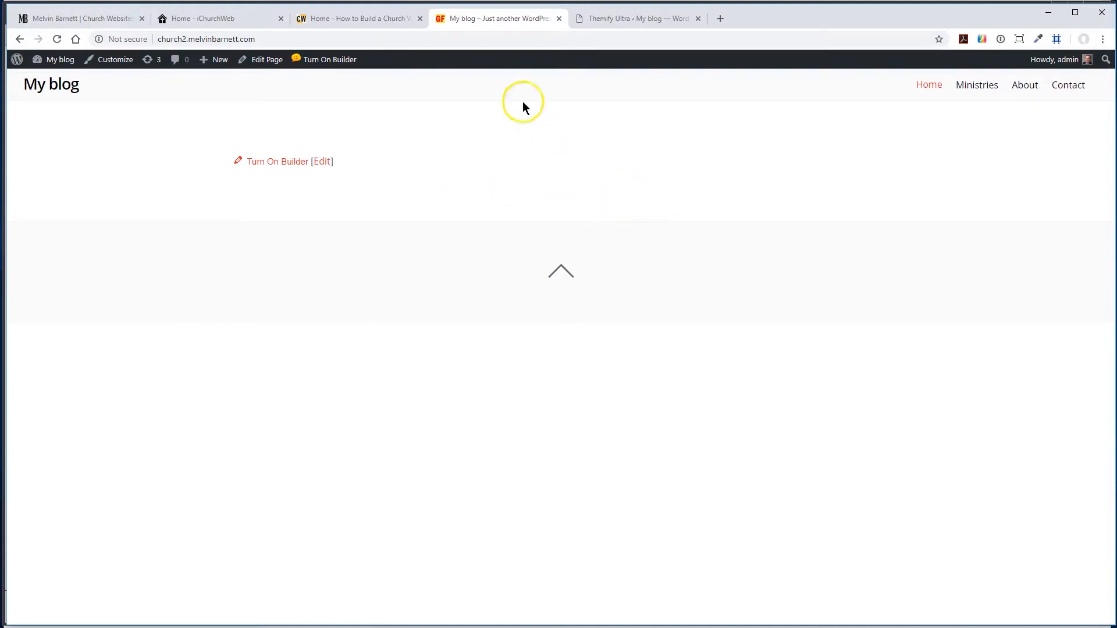
pyautogui.click(608, 22)
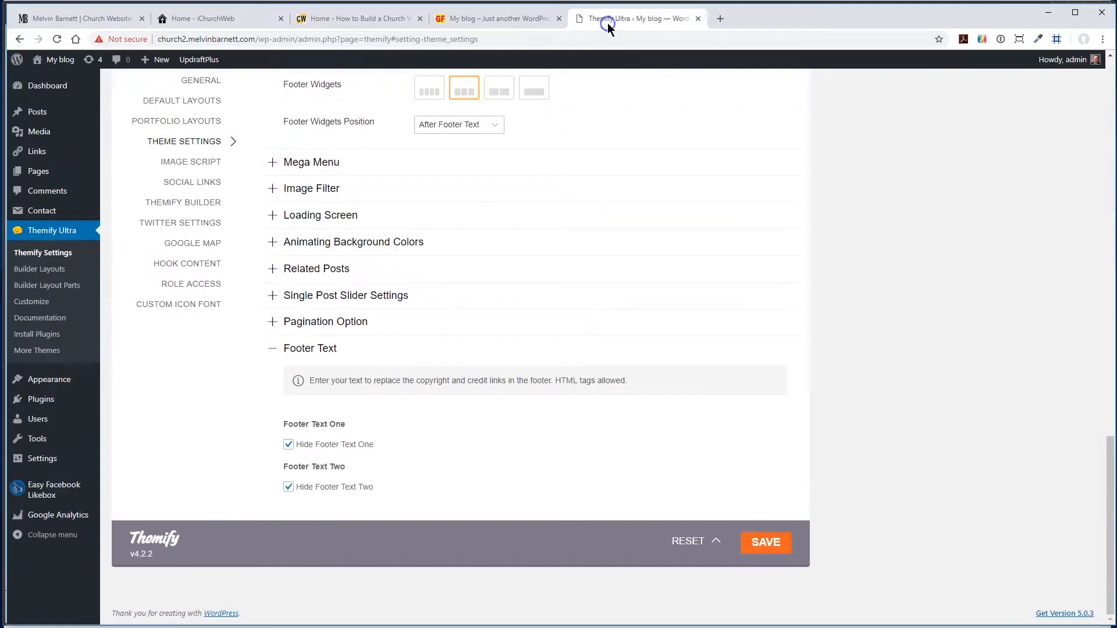
# - Save the theme settings once more and open the site's Widgets page
pyautogui.click(772, 556)
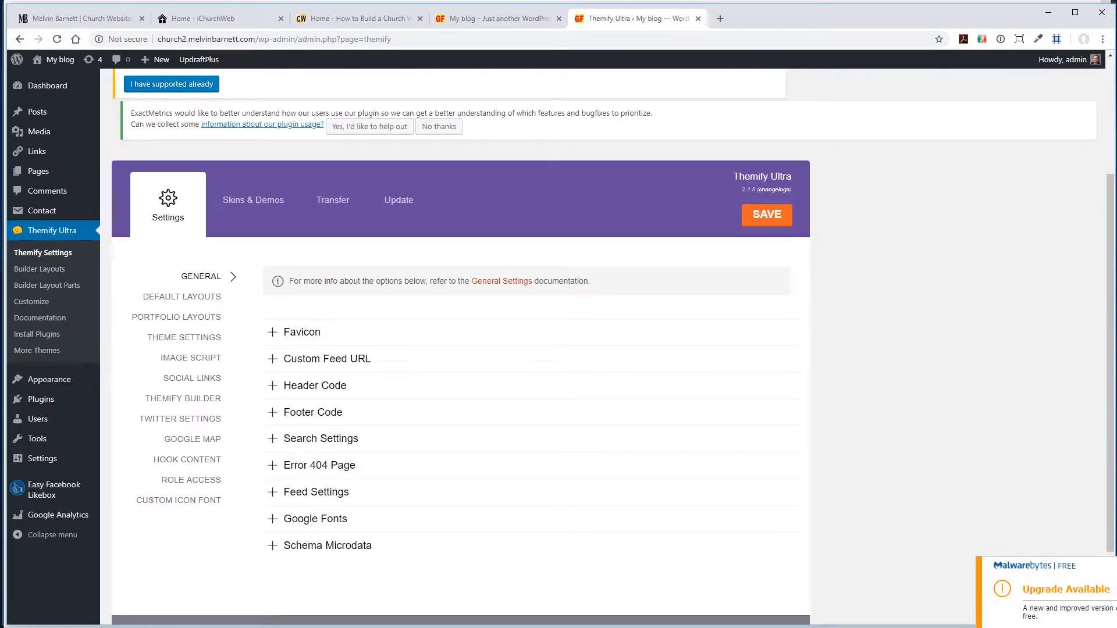
pyautogui.moveTo(44, 378)
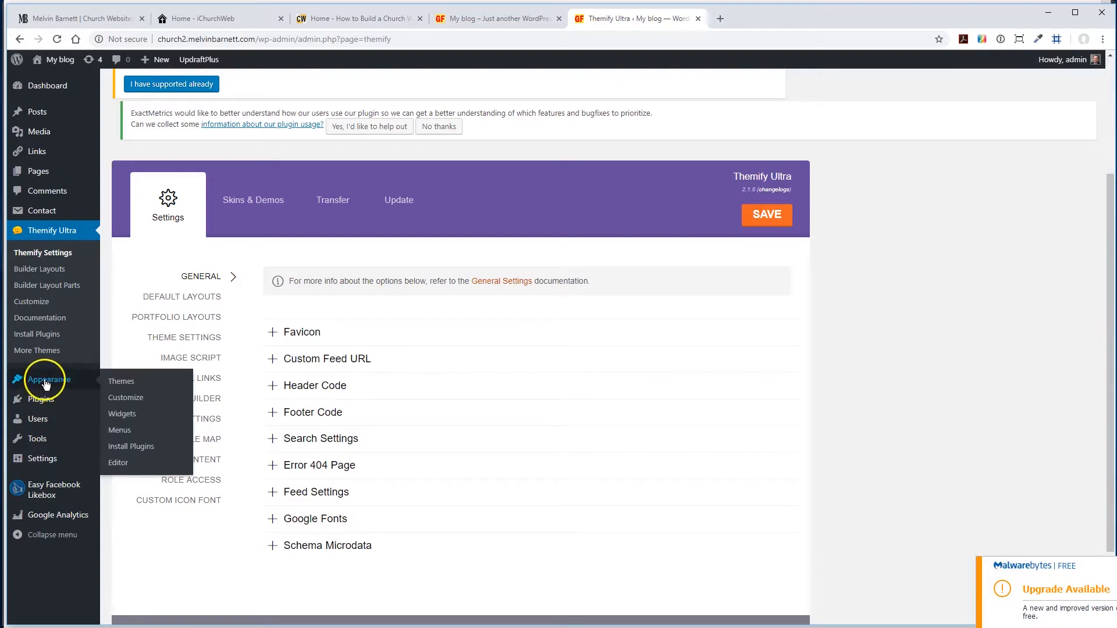
pyautogui.click(123, 415)
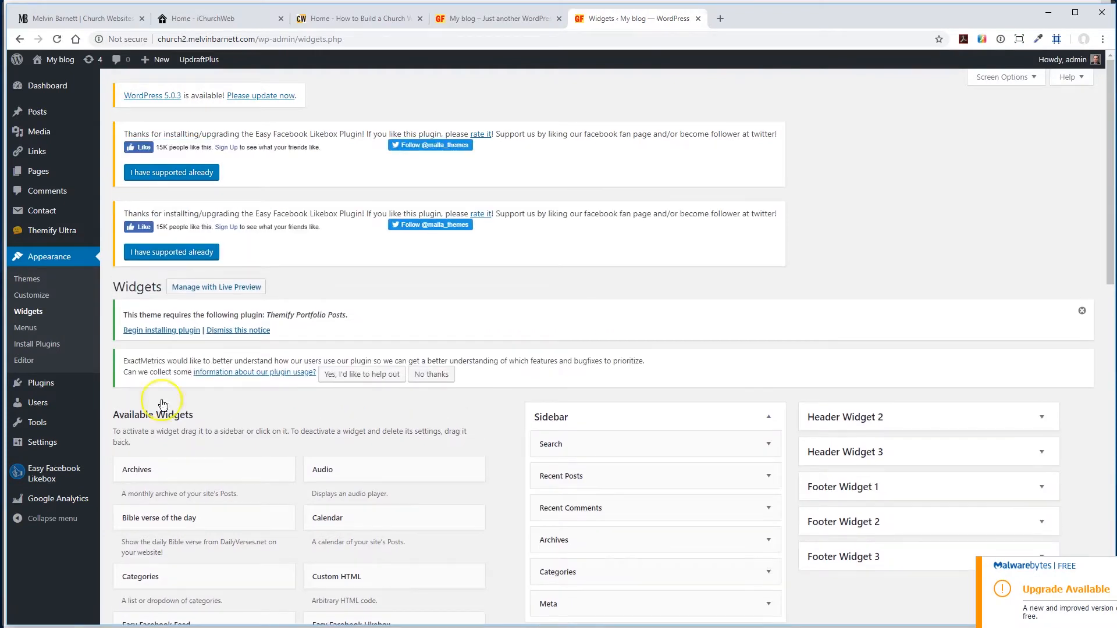
# - Look at the front page's footer, and return to the widgets to locate the three footer widget areas
pyautogui.click(459, 19)
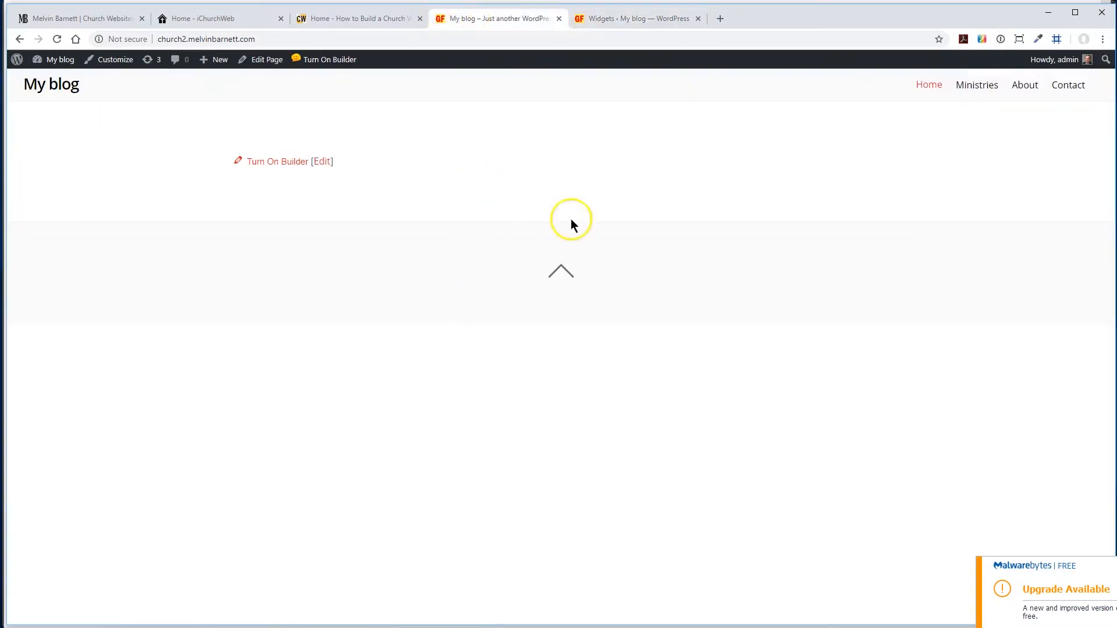
pyautogui.click(636, 20)
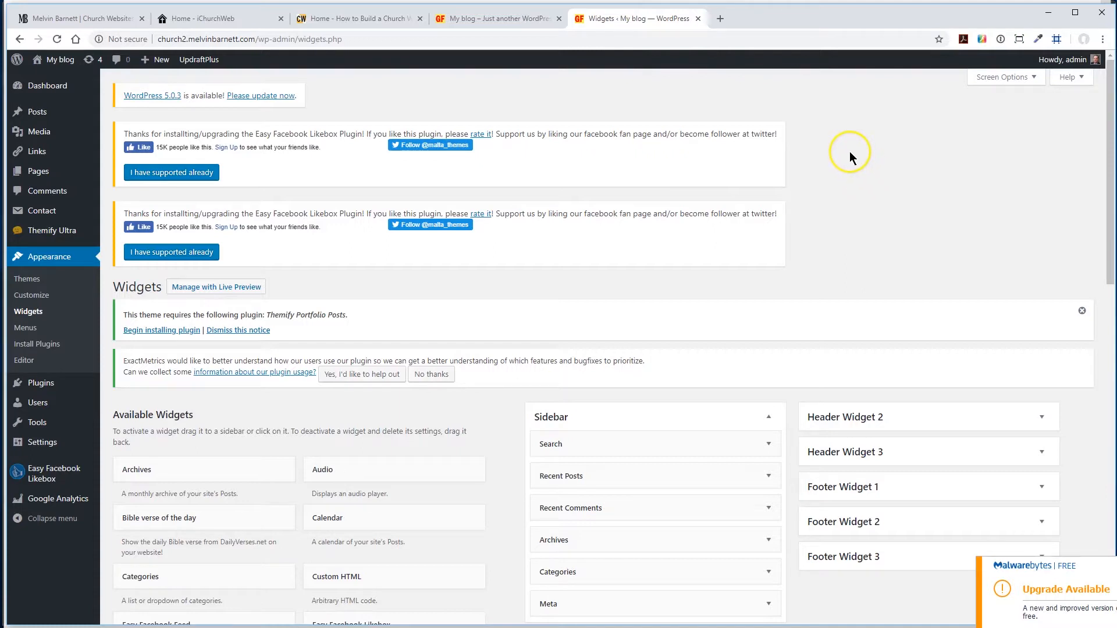
pyautogui.scroll(-6, 849, 159)
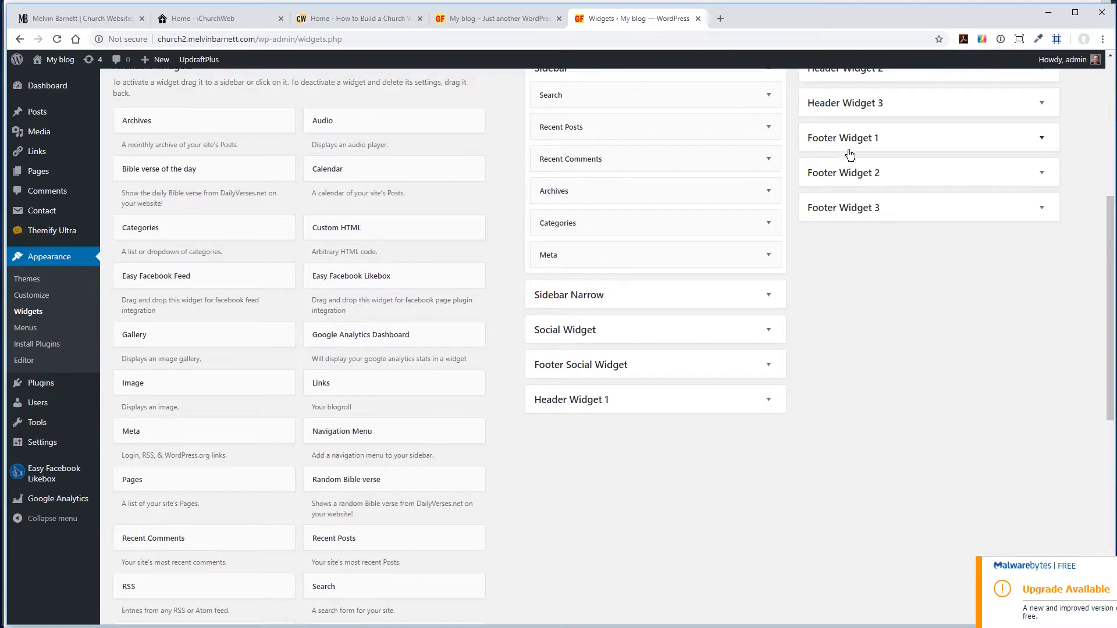
pyautogui.click(845, 154)
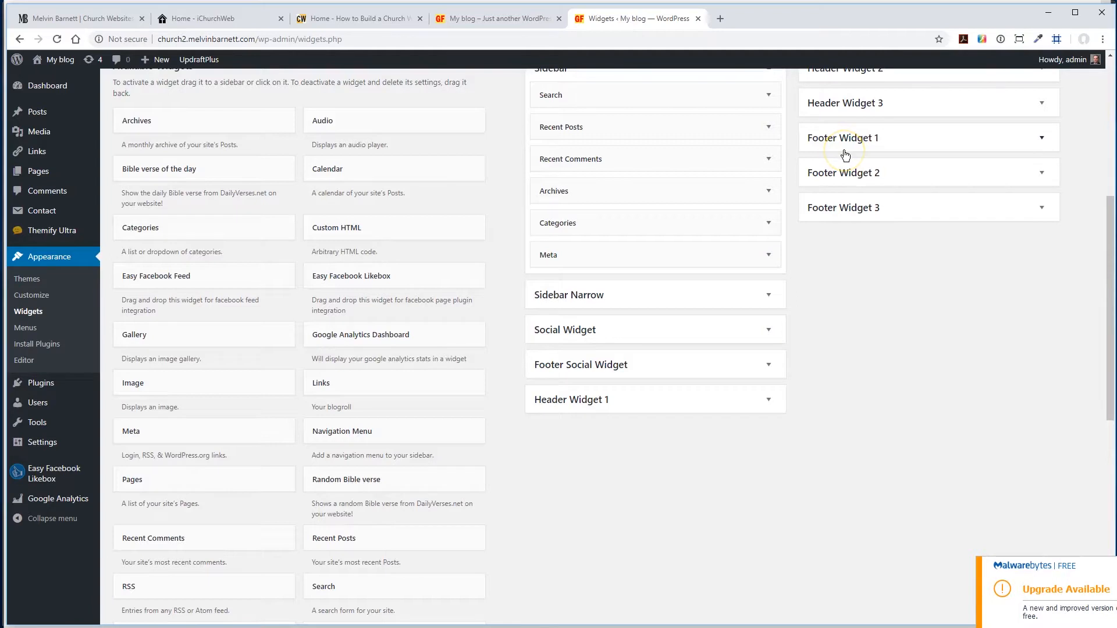
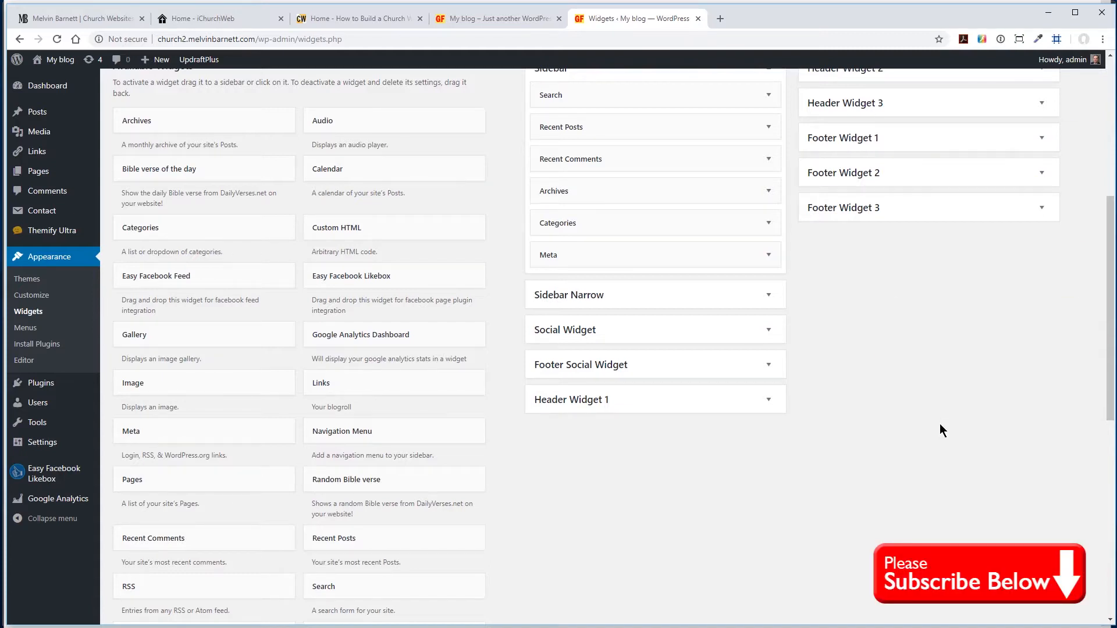
# - Add a Text widget to the Footer Widget 1 area
pyautogui.scroll(-7, 829, 459)
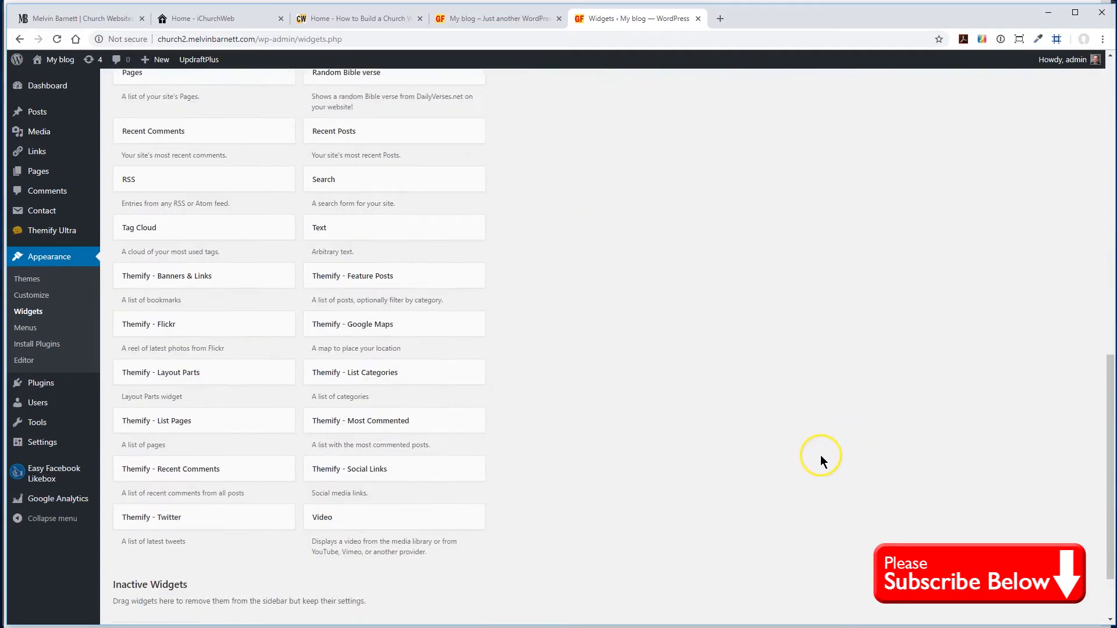
pyautogui.scroll(1, 680, 352)
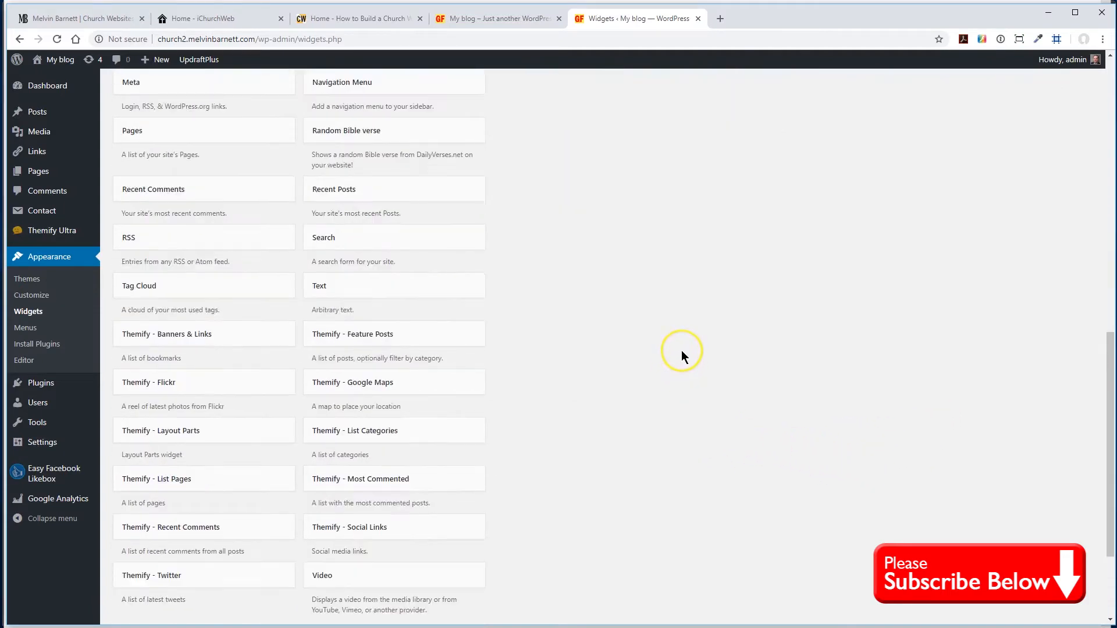
pyautogui.scroll(1, 681, 356)
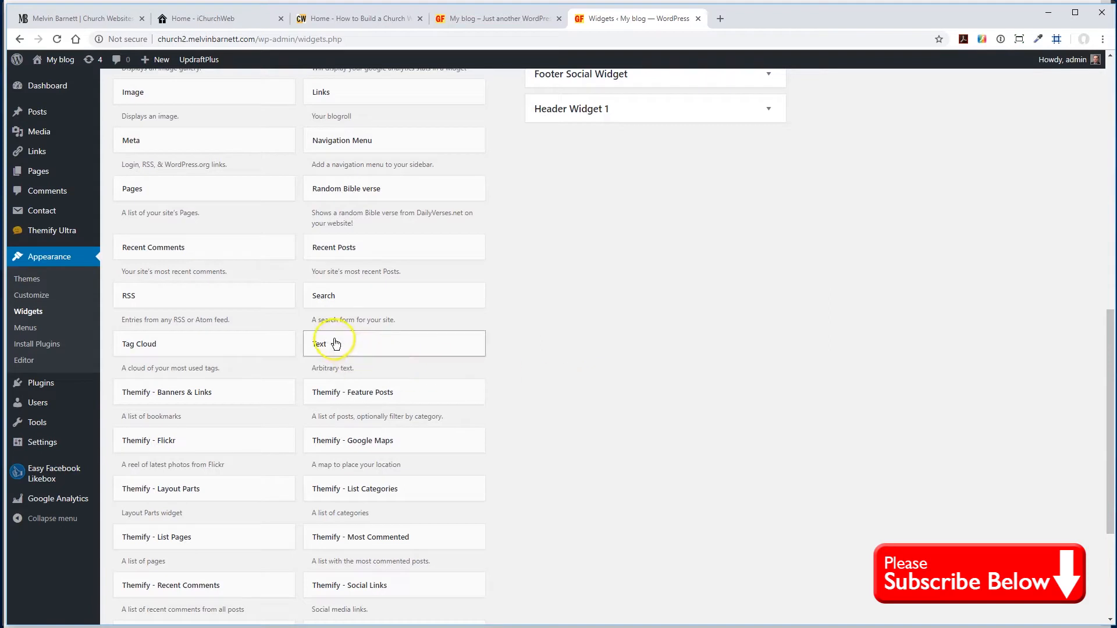
pyautogui.scroll(3, 704, 296)
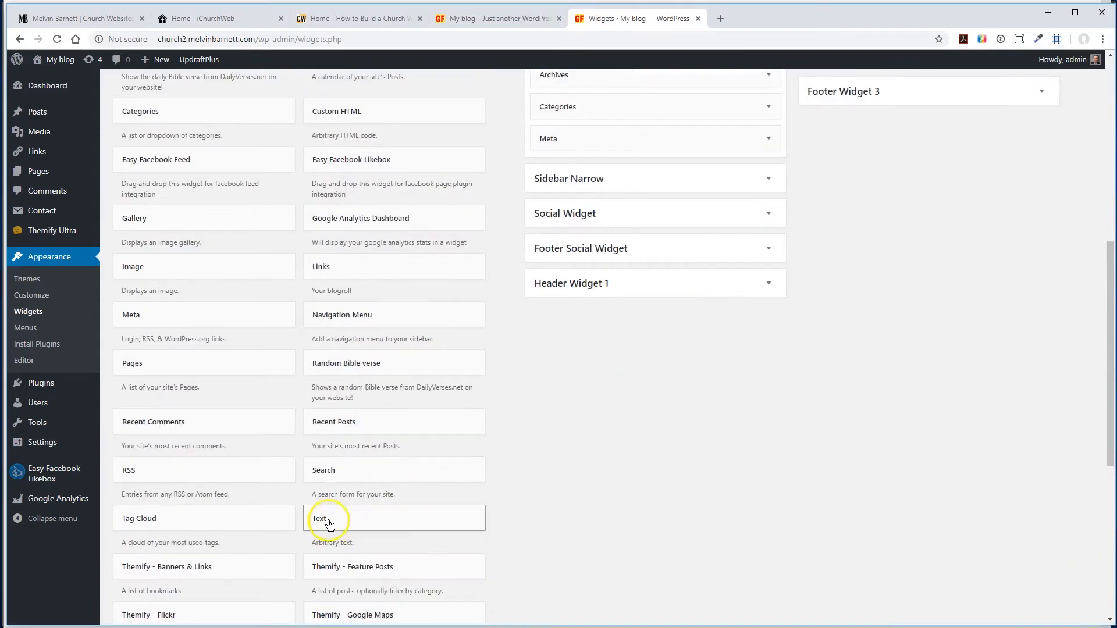
pyautogui.moveTo(326, 522); pyautogui.dragTo(847, 189)
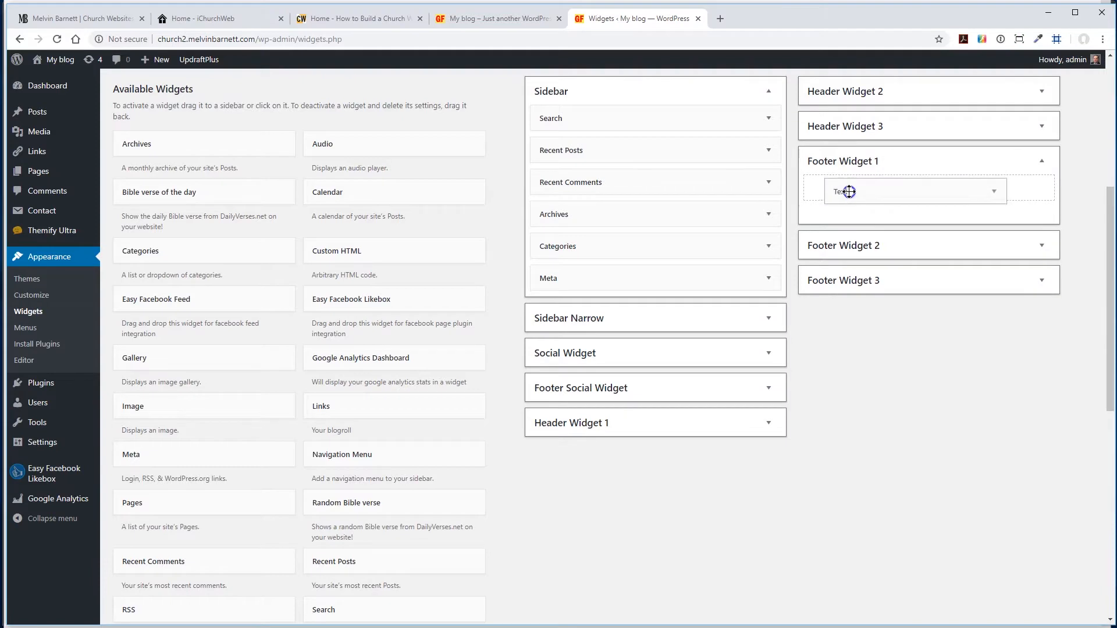
# - Copy the church's name, address, phone and fax lines from the church information Word document into the Footer Widget 1 text
pyautogui.click(827, 303)
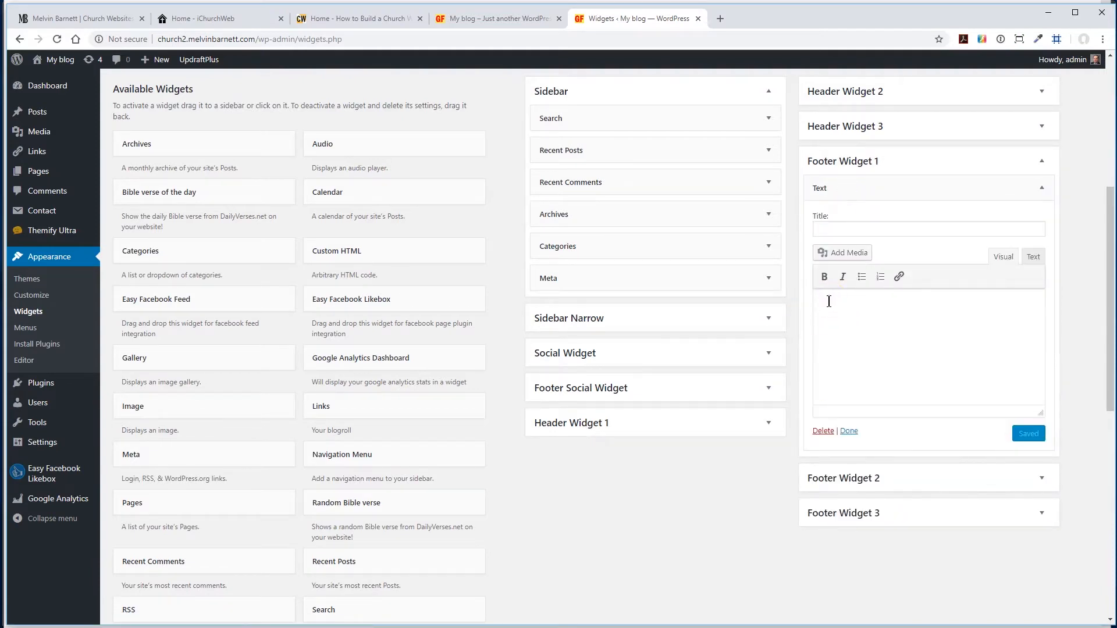
pyautogui.click(210, 627)
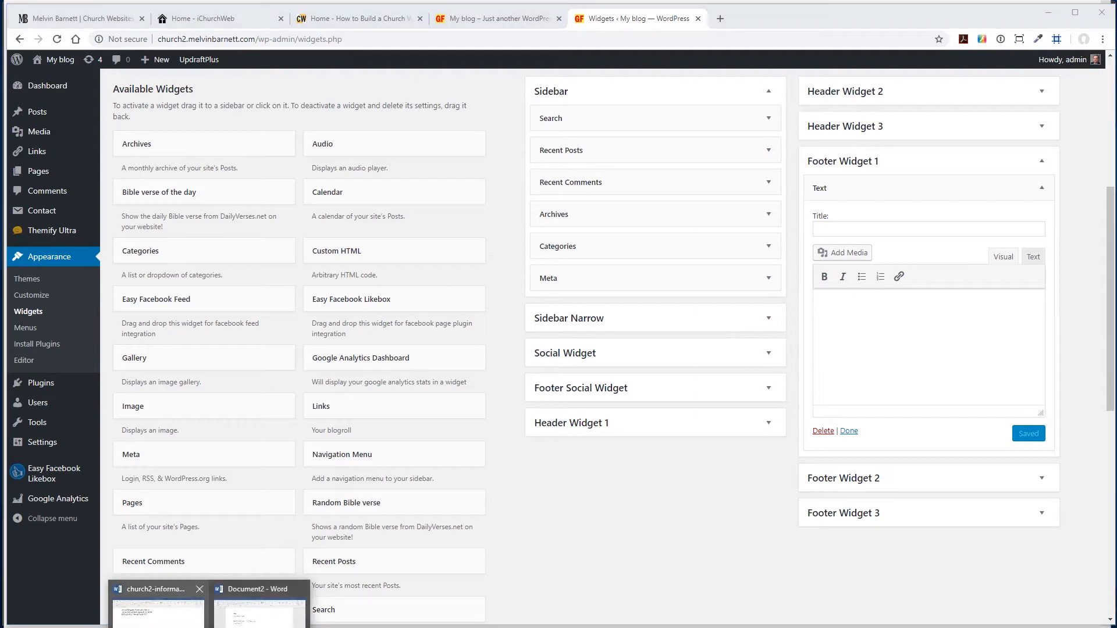
pyautogui.click(158, 605)
pyautogui.moveTo(108, 17); pyautogui.dragTo(419, 75)
pyautogui.hotkey('ctrl', 'c')
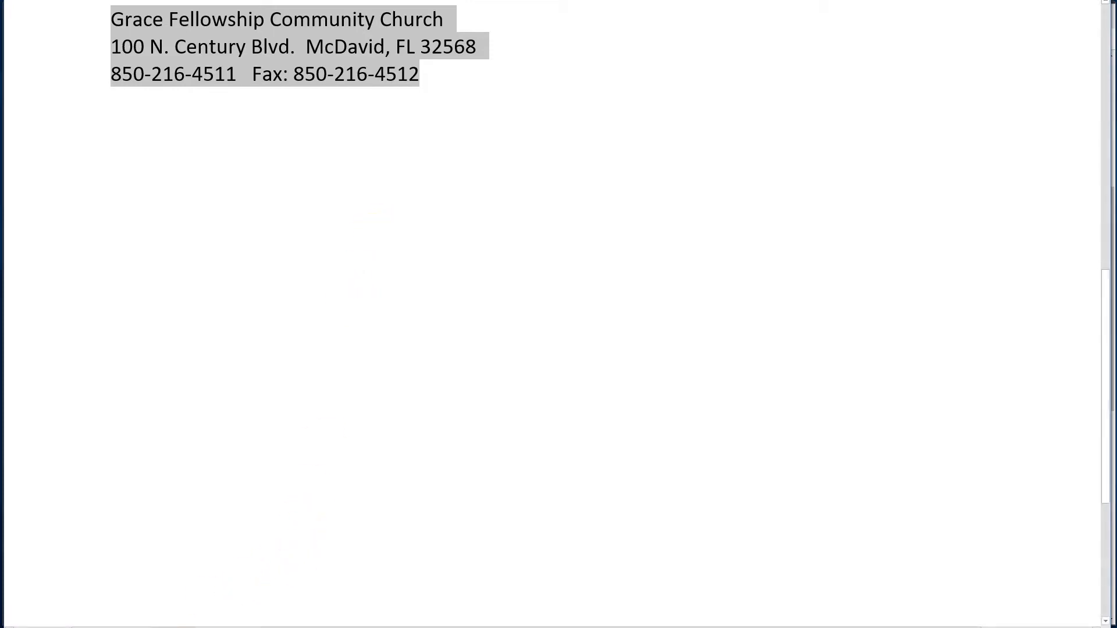
pyautogui.hotkey('alt', 'Tab')
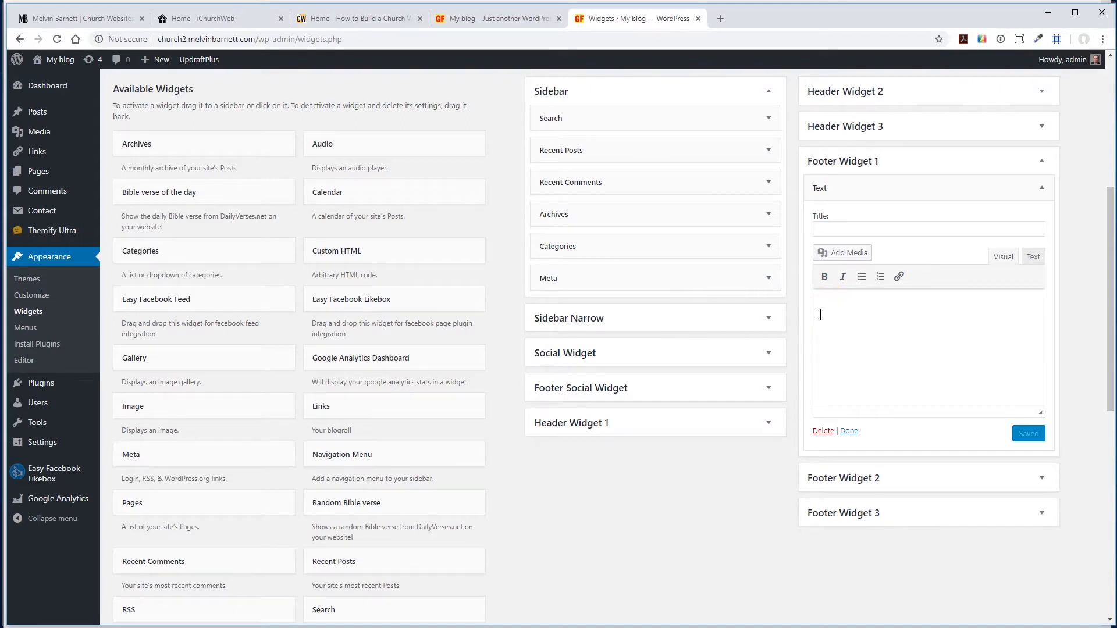
pyautogui.hotkey('ctrl', 'v')
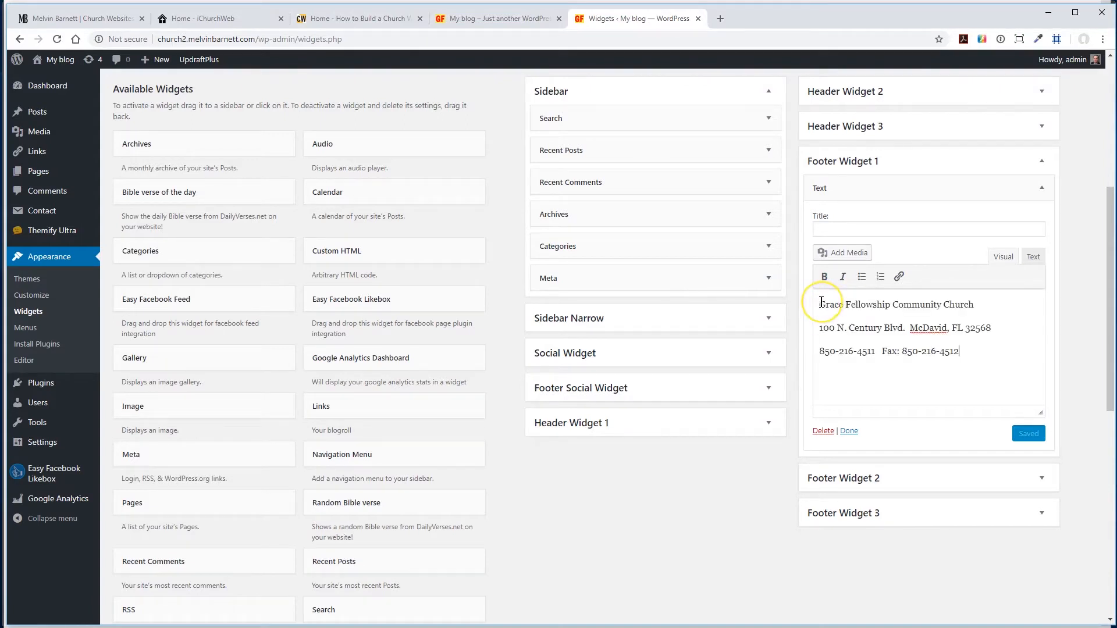
# - Check the contact text in the widget's code view, return to the visual view, and save the widget
pyautogui.click(1032, 258)
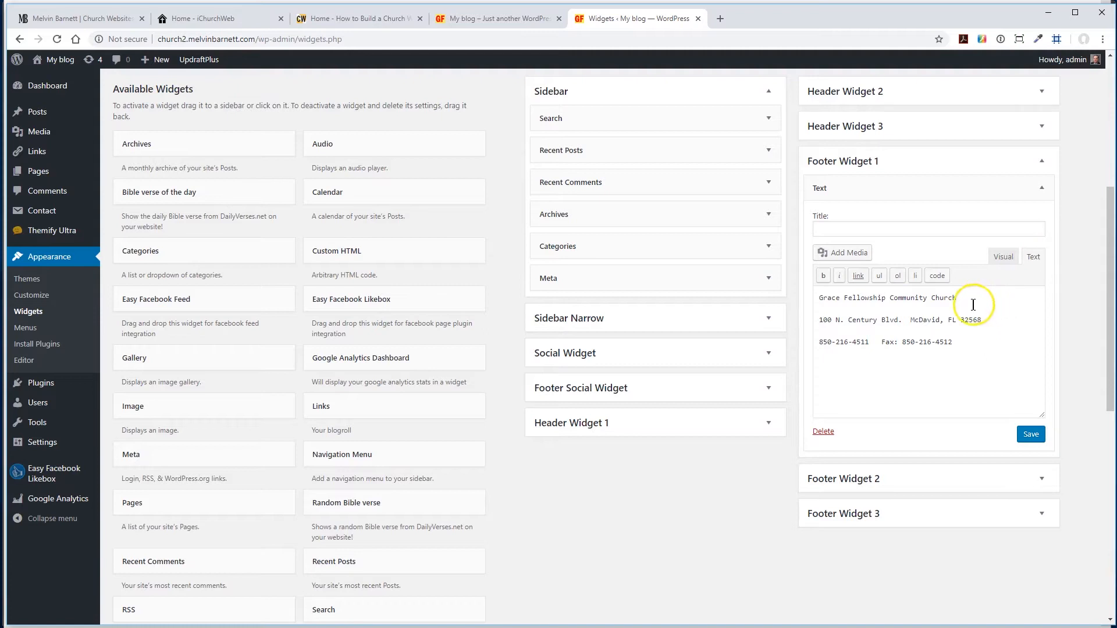
pyautogui.click(999, 257)
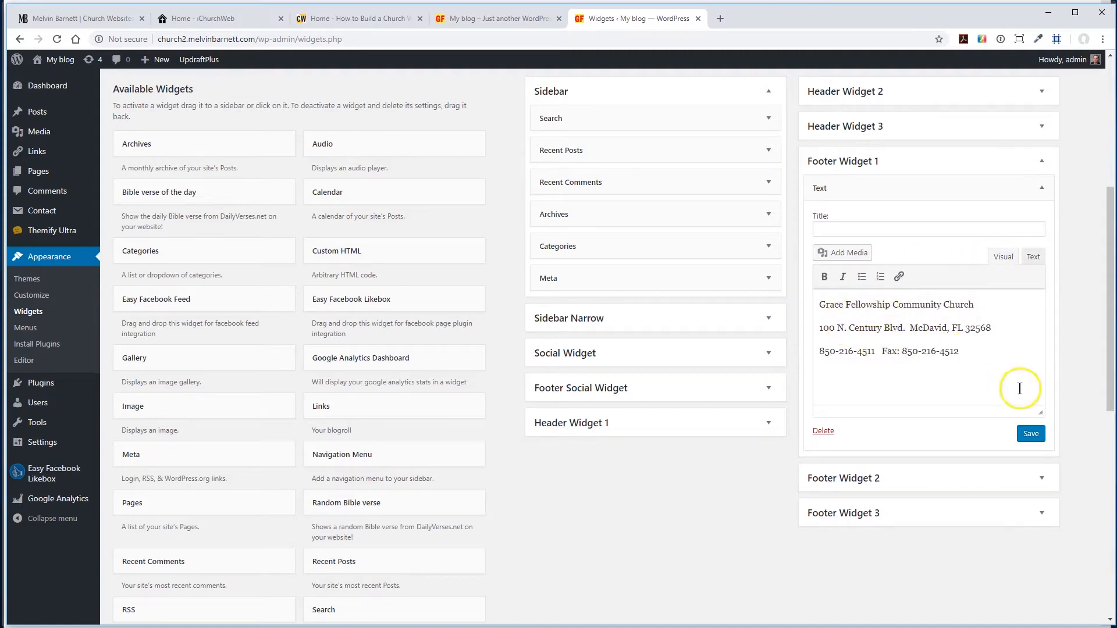
pyautogui.click(1031, 434)
# - Reload the front page to check the contact text in the footer, and return to the widgets
pyautogui.click(504, 18)
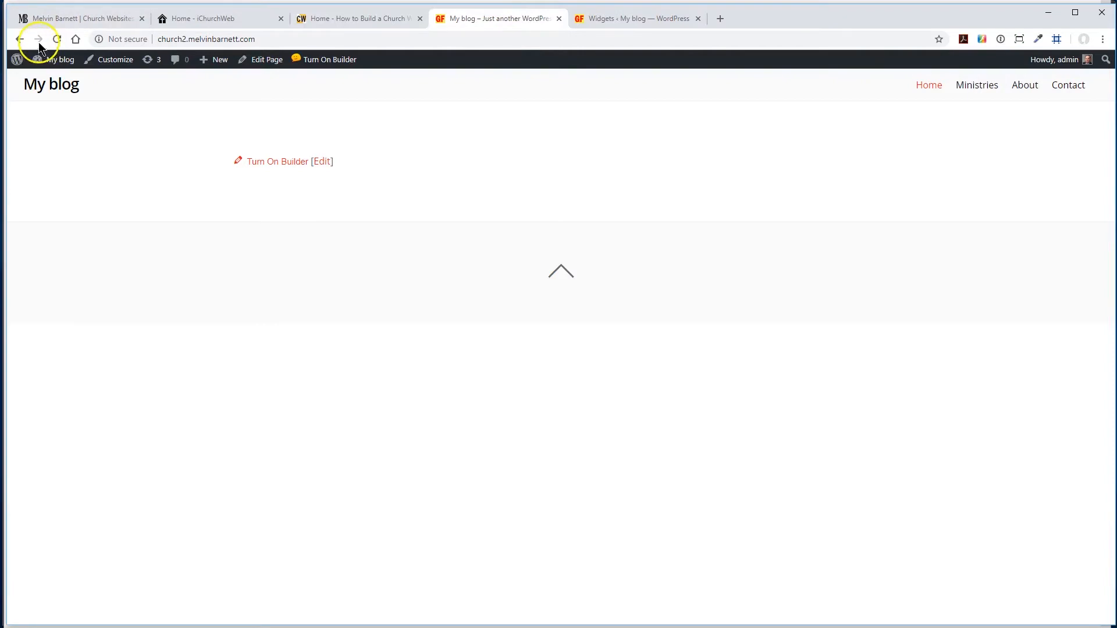
pyautogui.click(57, 39)
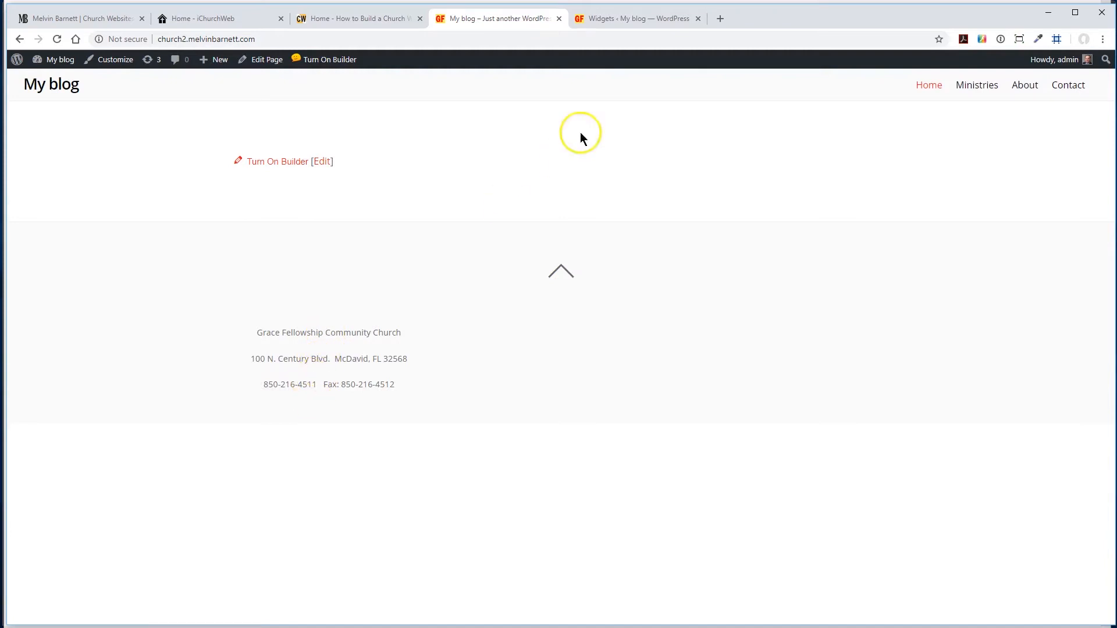
pyautogui.click(640, 19)
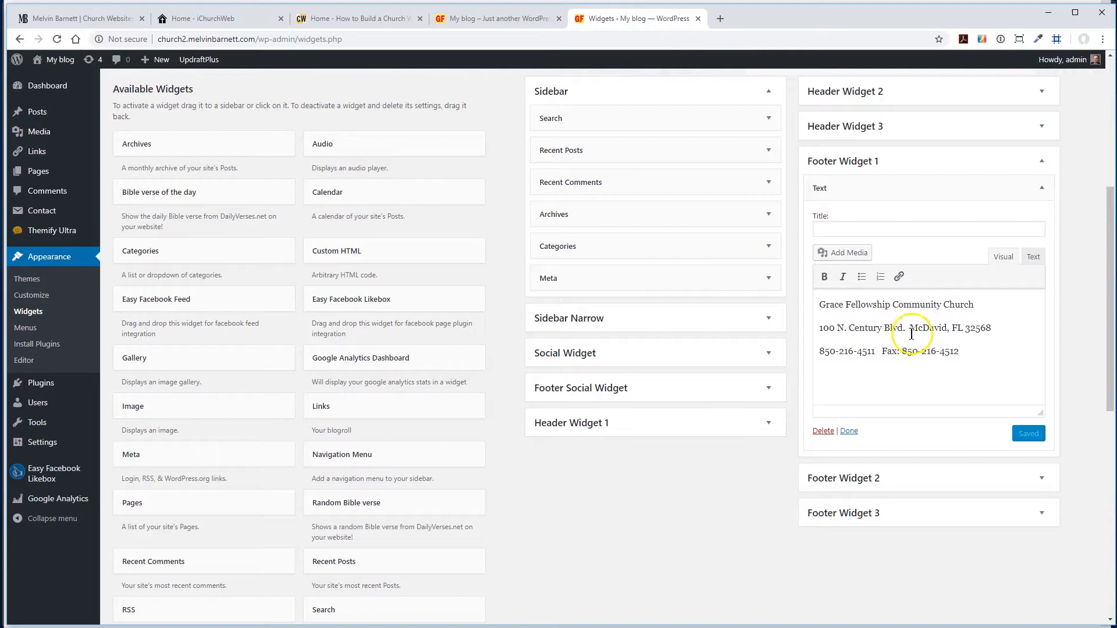
# - Remove the blank lines between the three contact lines in the widget's code view, and save the widget
pyautogui.click(1033, 256)
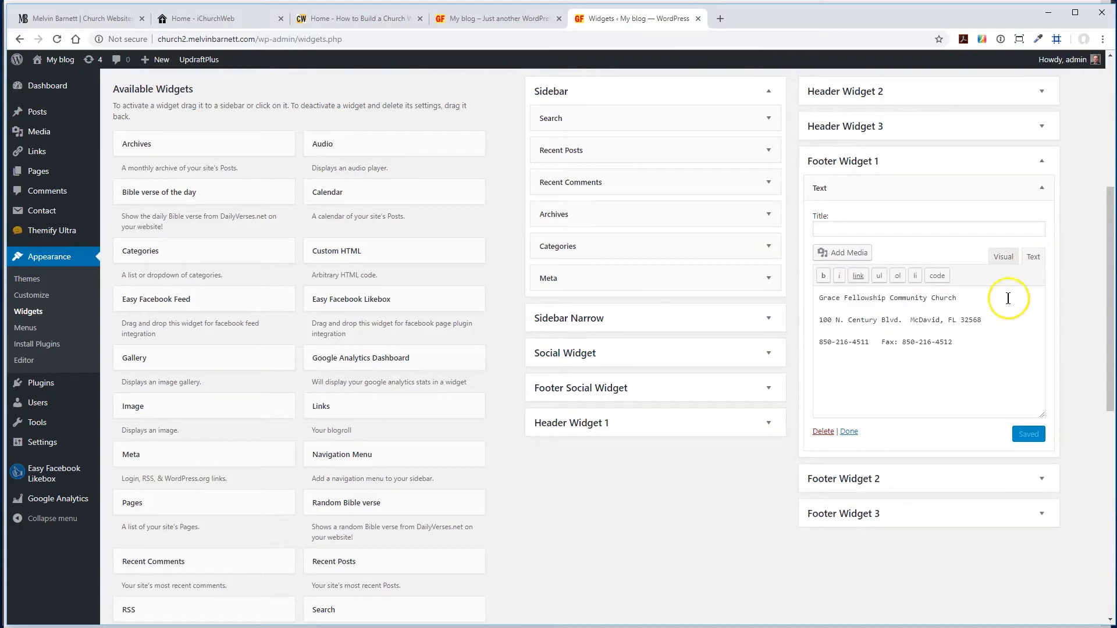
pyautogui.click(836, 309)
pyautogui.press('Delete')
pyautogui.click(820, 319)
pyautogui.press('Delete')
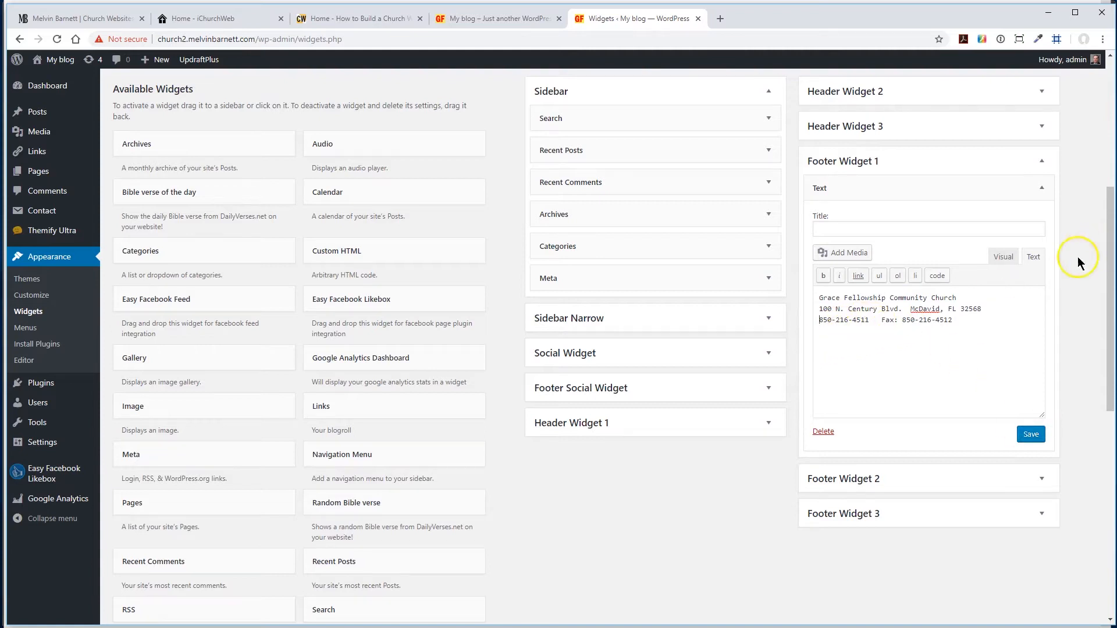
pyautogui.click(967, 299)
pyautogui.click(1003, 362)
pyautogui.click(1004, 362)
pyautogui.click(1029, 438)
# - Reload the front page to check the line spacing of the footer's contact text
pyautogui.click(500, 19)
pyautogui.click(57, 39)
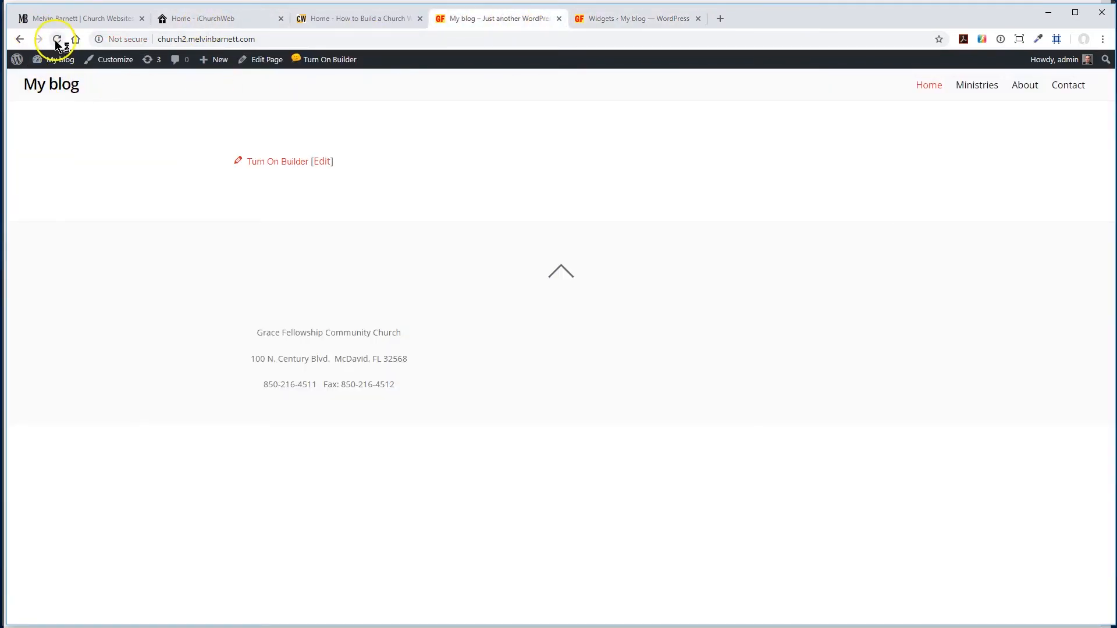
pyautogui.click(56, 39)
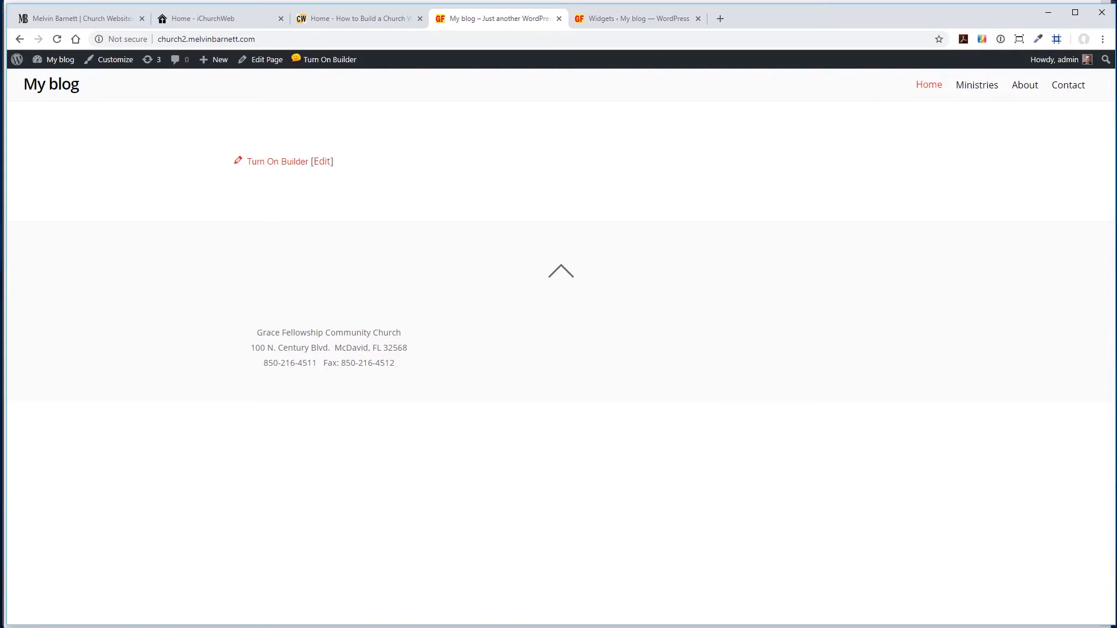
# - Open the Social Links section of the Themify settings
pyautogui.click(637, 18)
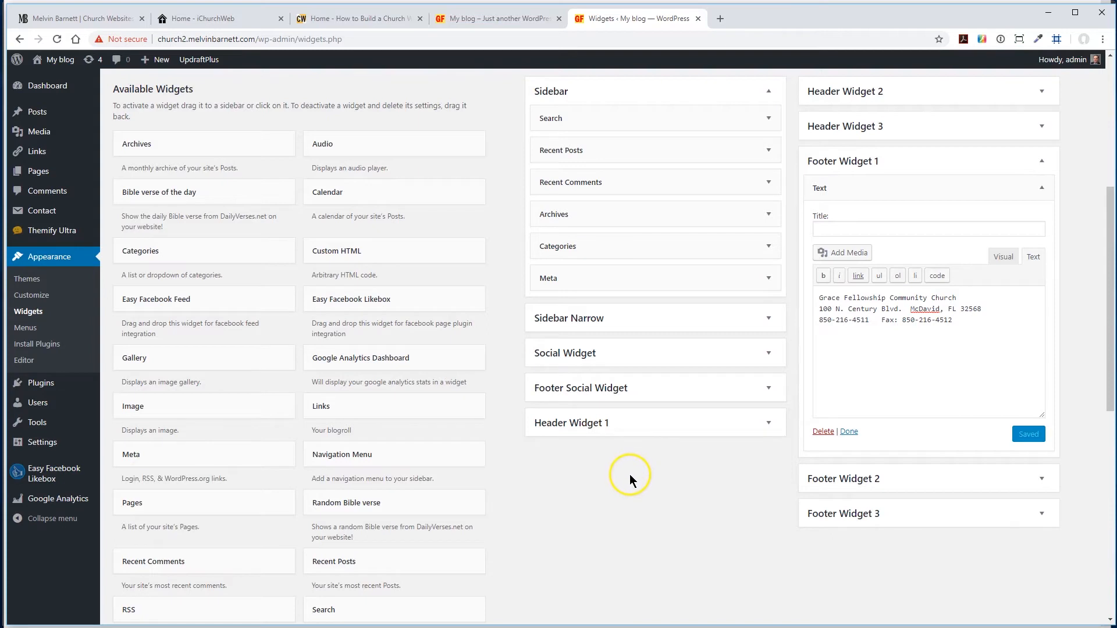
pyautogui.moveTo(28, 231)
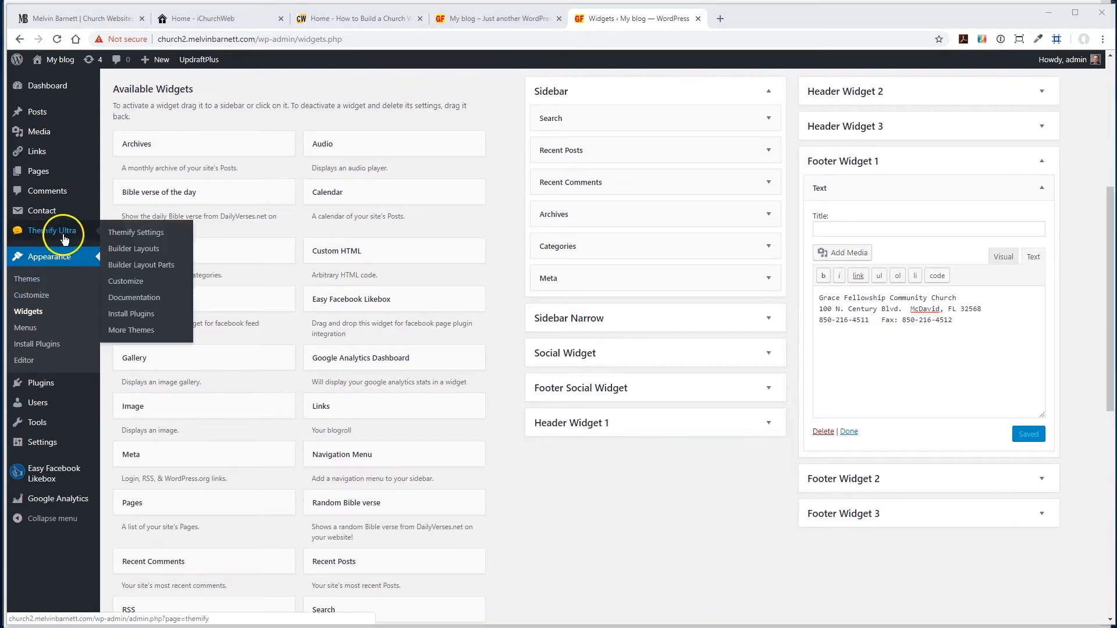
pyautogui.click(133, 235)
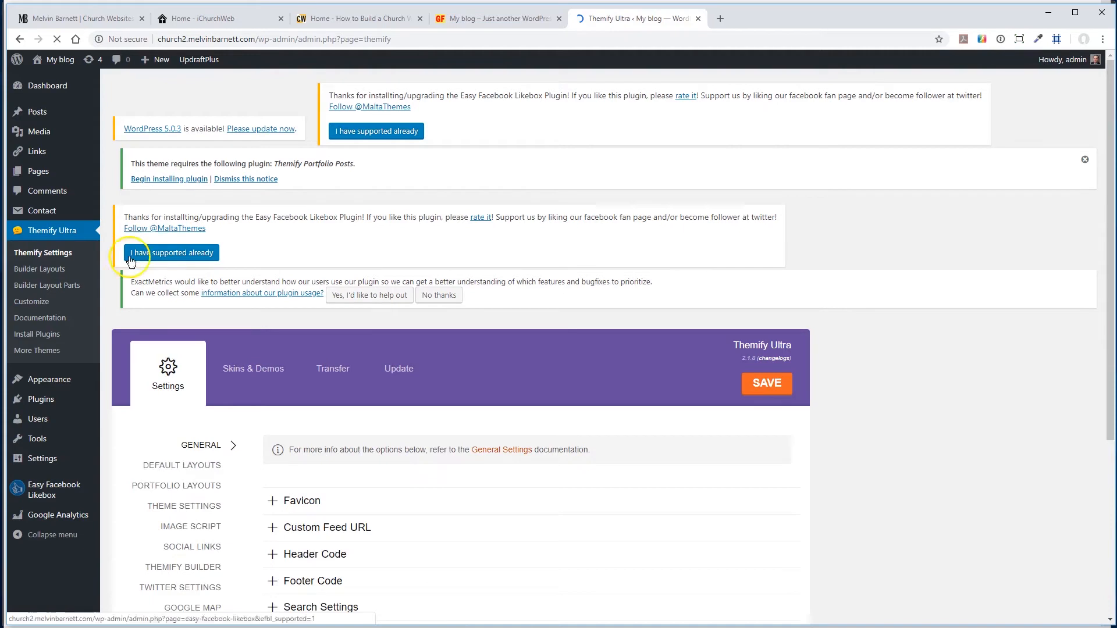
pyautogui.scroll(-2, 127, 461)
pyautogui.scroll(-1, 127, 461)
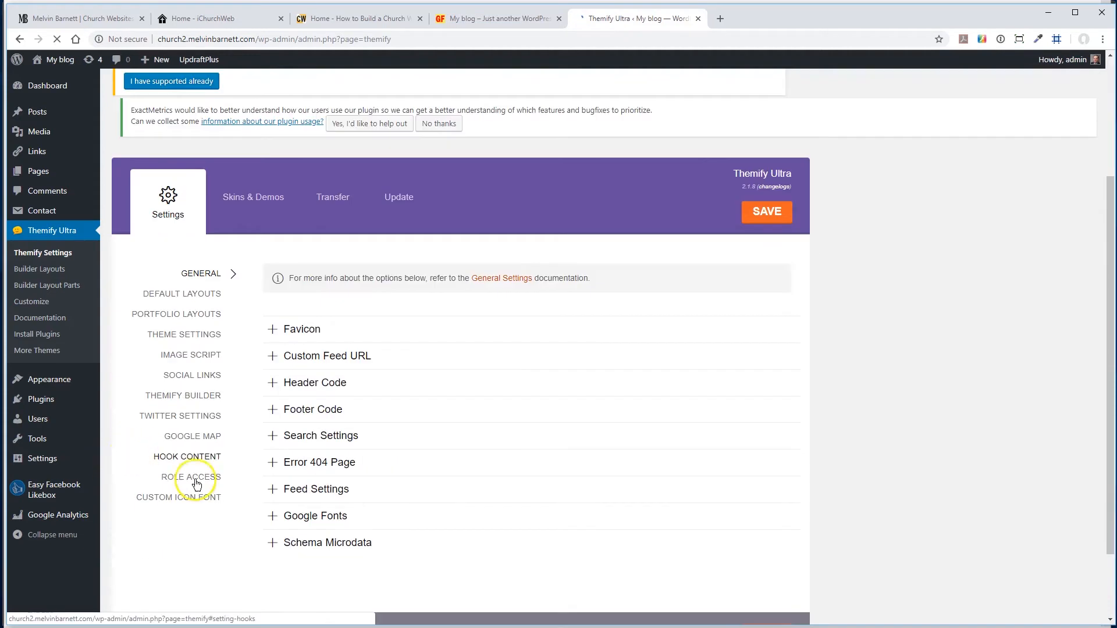
pyautogui.click(191, 377)
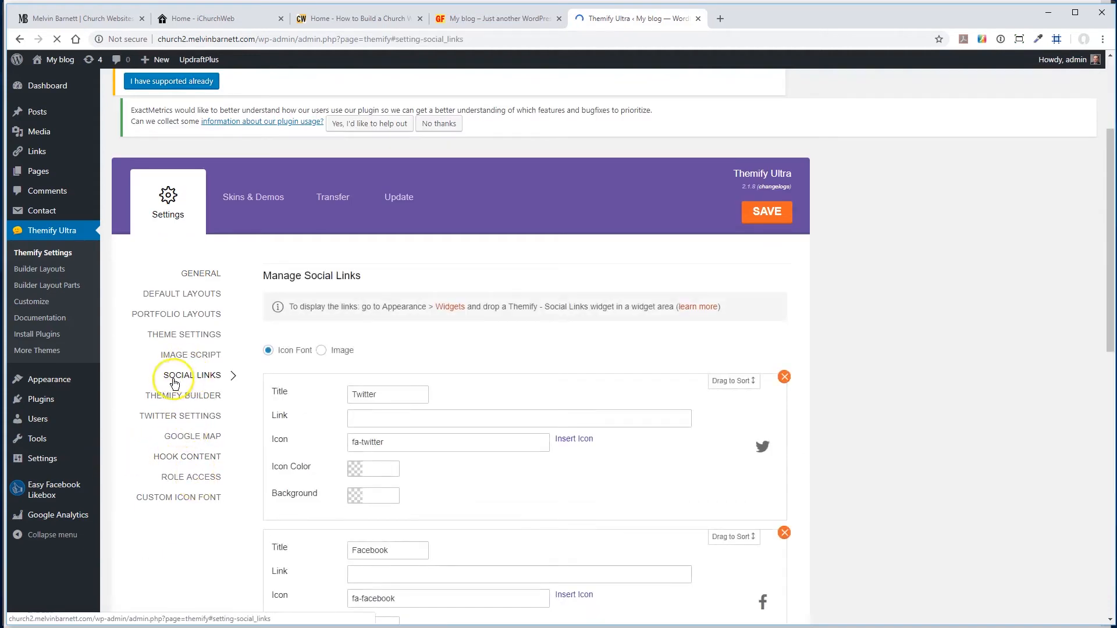
# - Move the Facebook social link above Twitter and remove the Google+ link
pyautogui.scroll(-5, 197, 563)
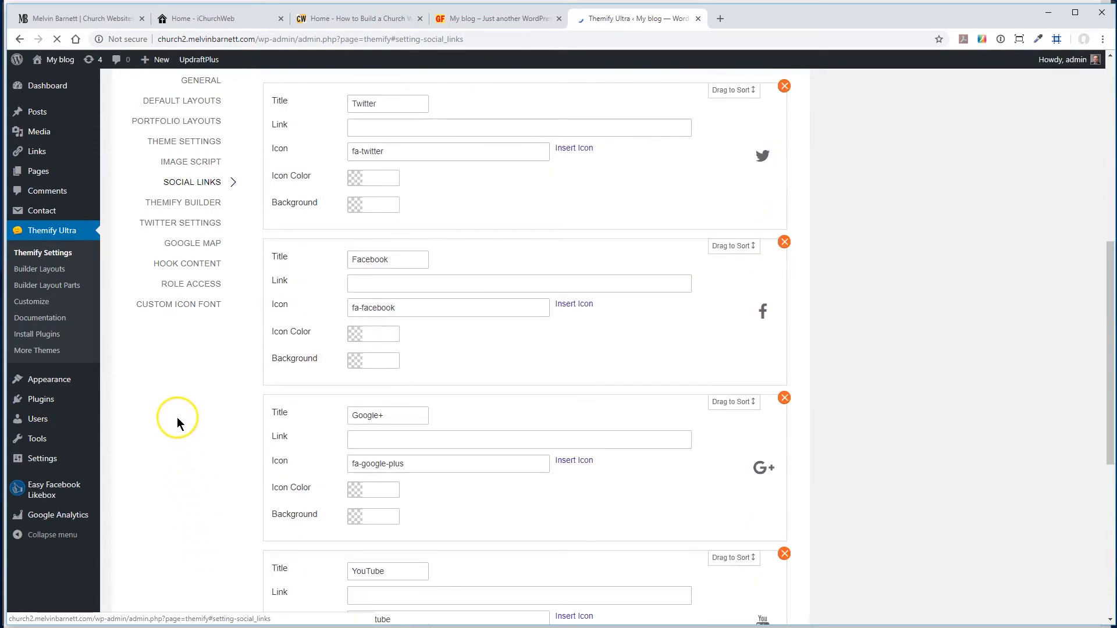
pyautogui.scroll(2, 985, 269)
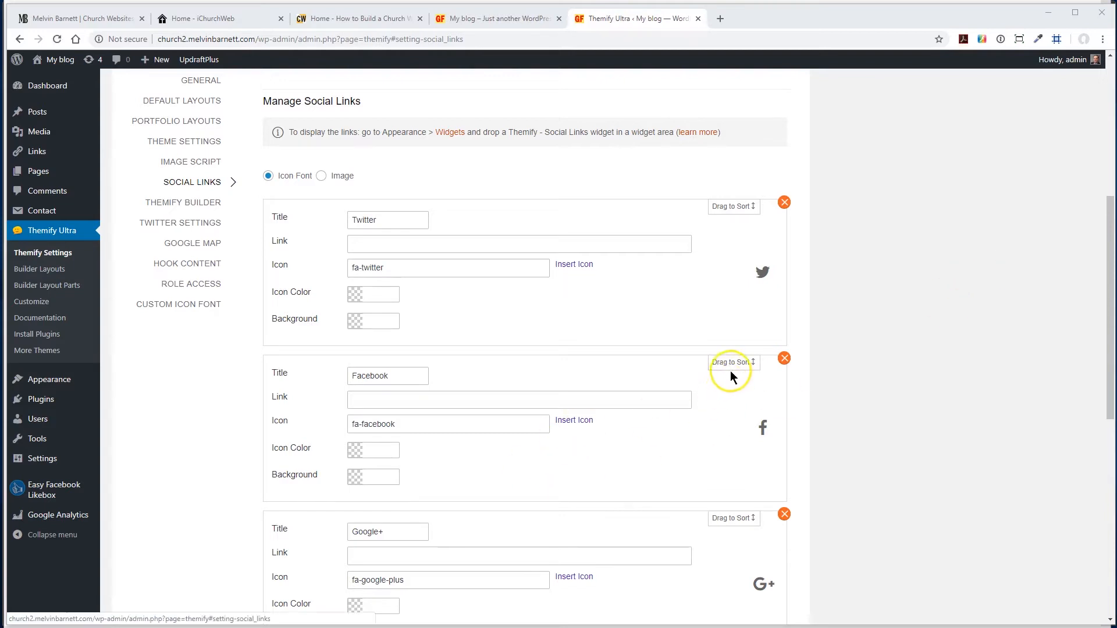
pyautogui.moveTo(731, 366); pyautogui.dragTo(727, 227)
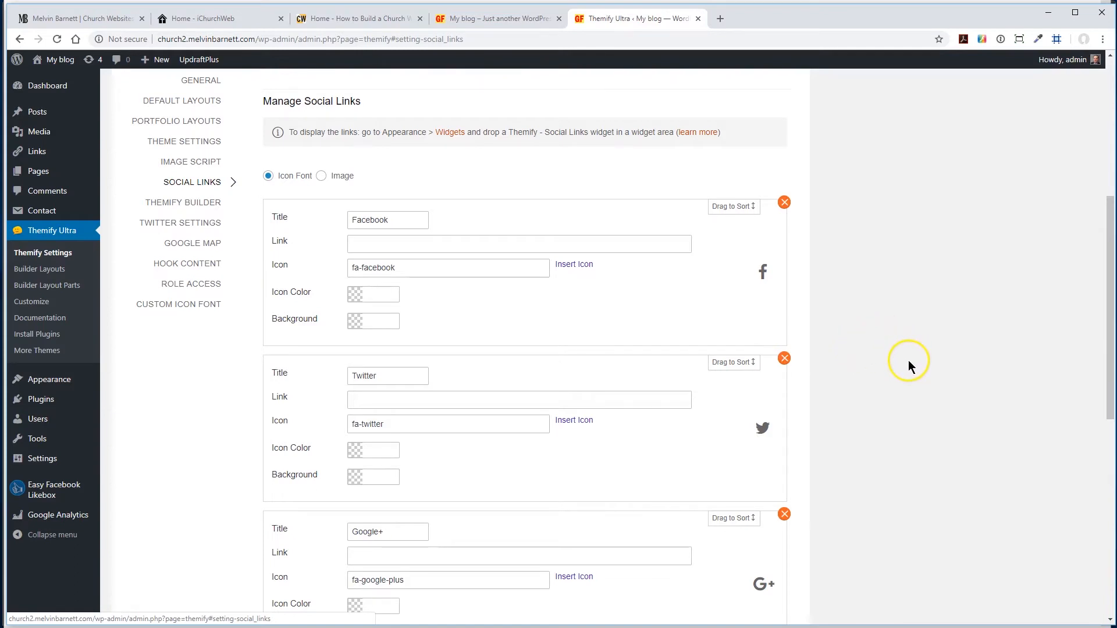
pyautogui.scroll(-4, 911, 361)
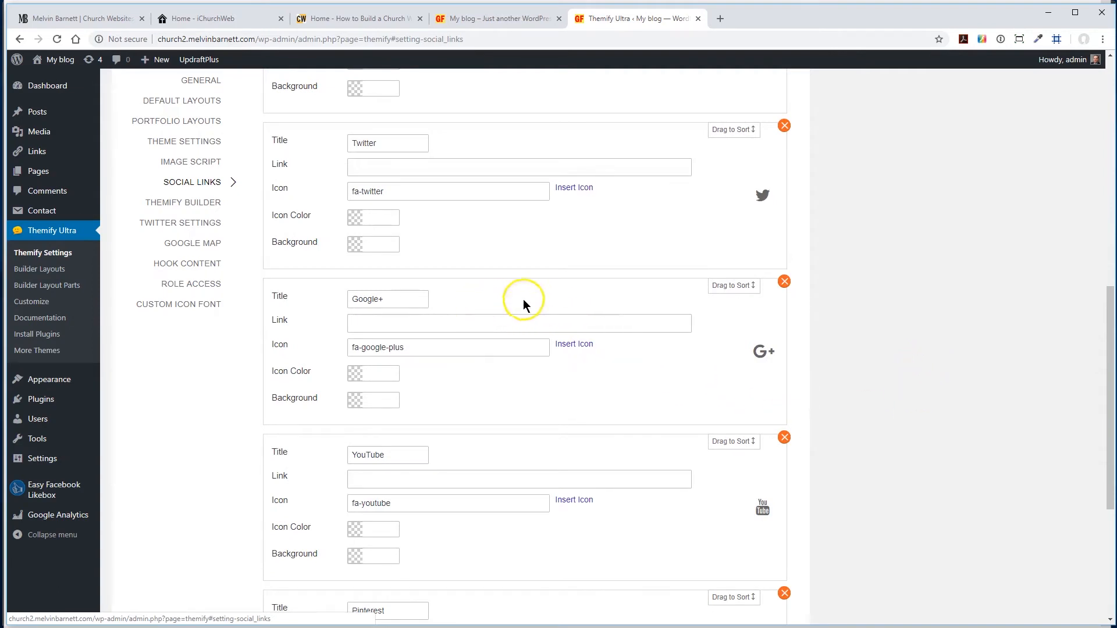
pyautogui.click(785, 282)
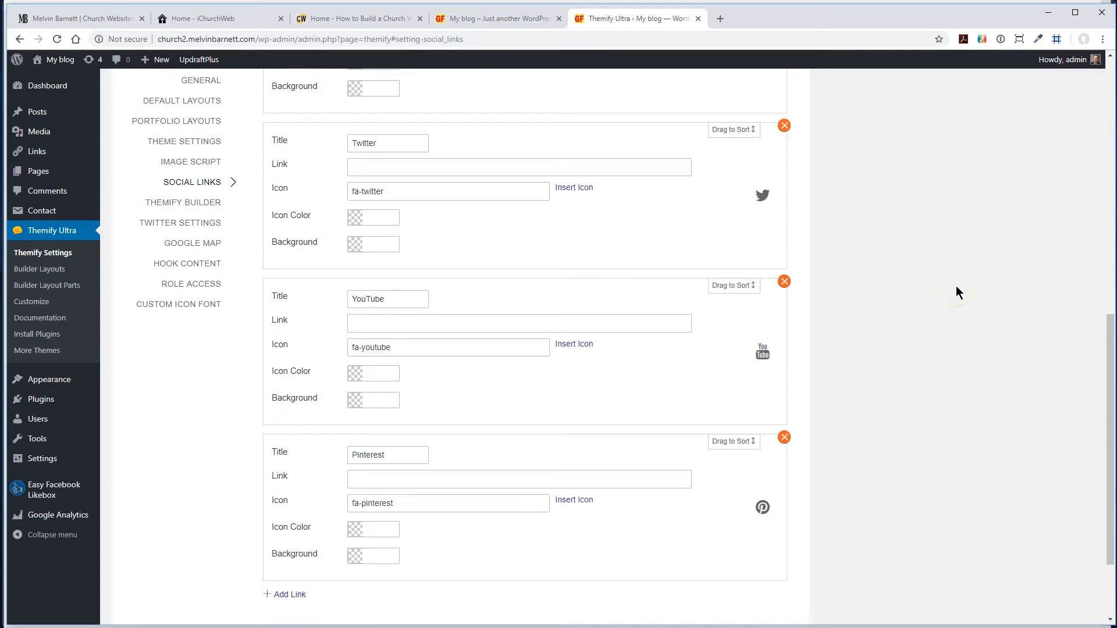
# - Review the remaining social links and add a blank link entry below Pinterest
pyautogui.scroll(-2, 954, 294)
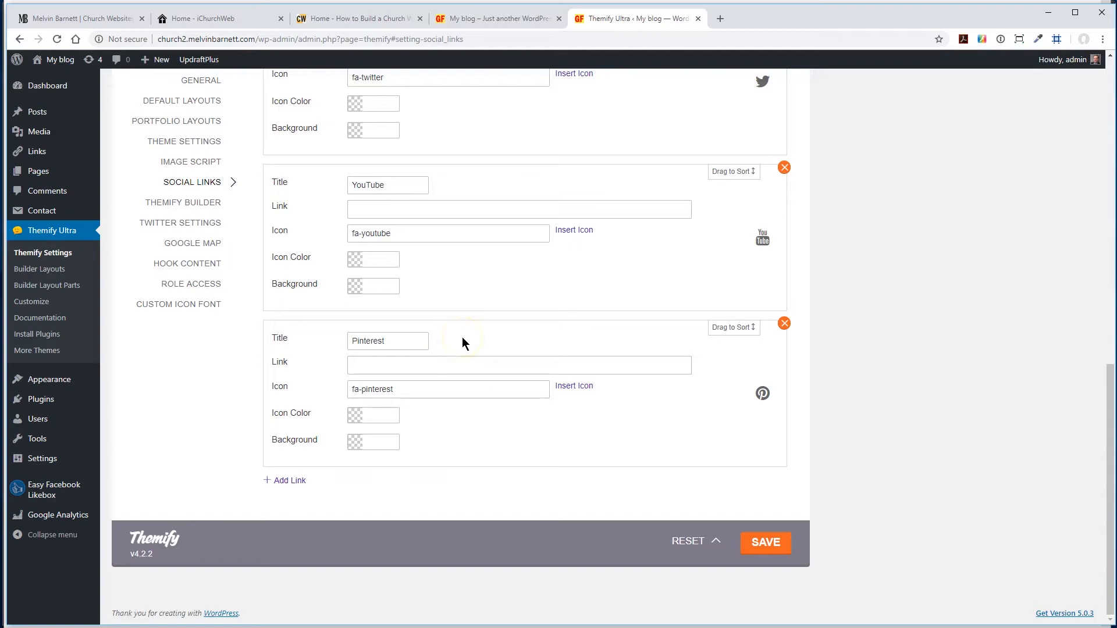
pyautogui.scroll(7, 508, 341)
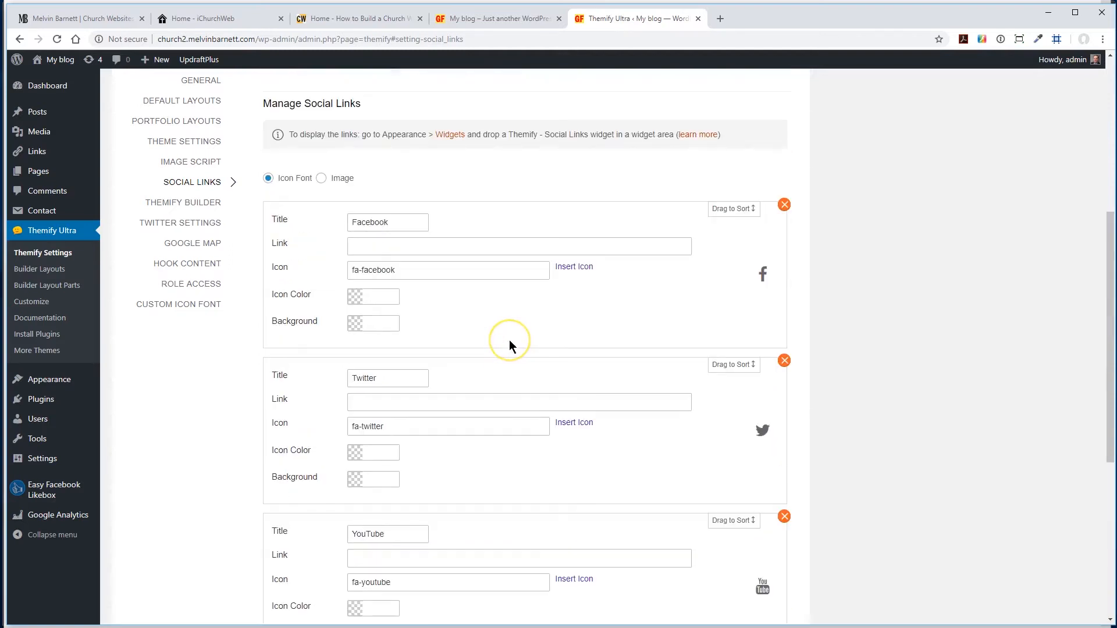
pyautogui.scroll(-7, 508, 339)
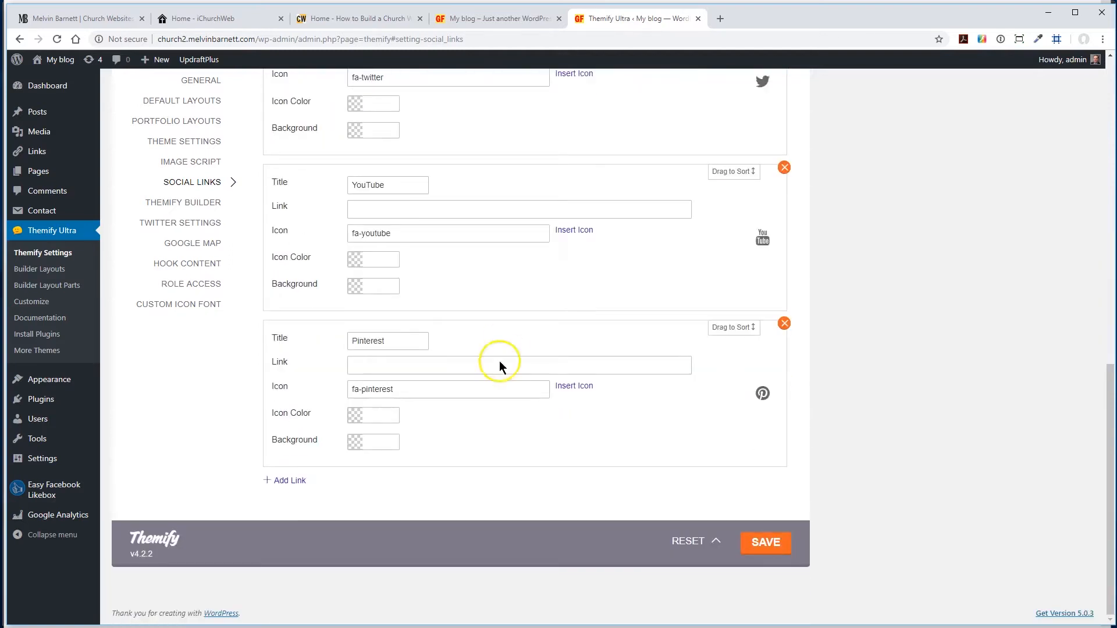
pyautogui.click(283, 485)
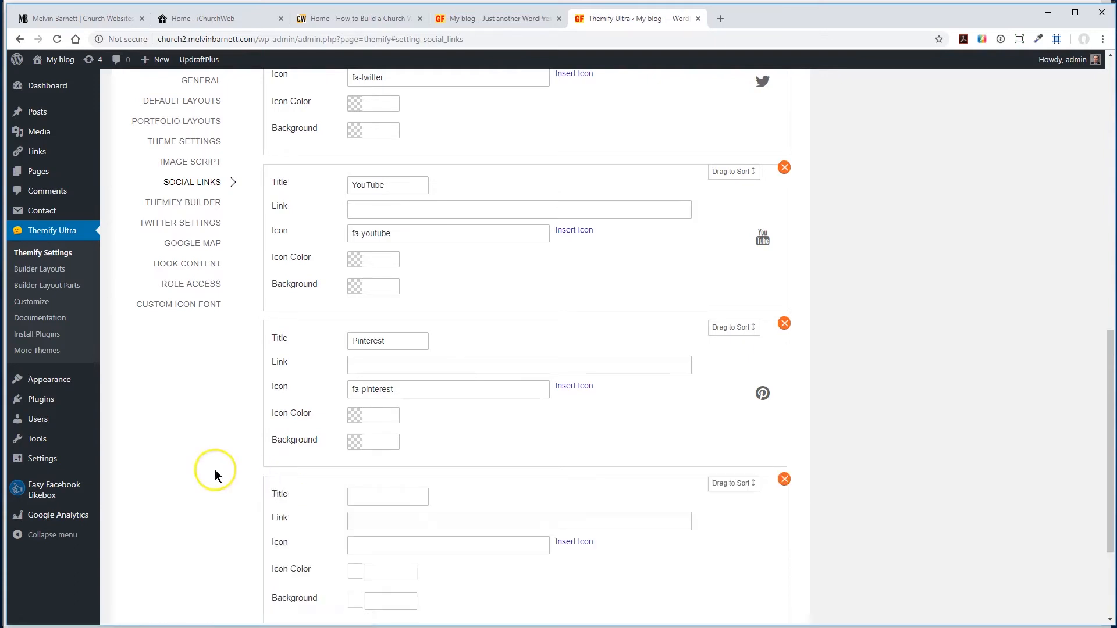
pyautogui.scroll(-2, 208, 475)
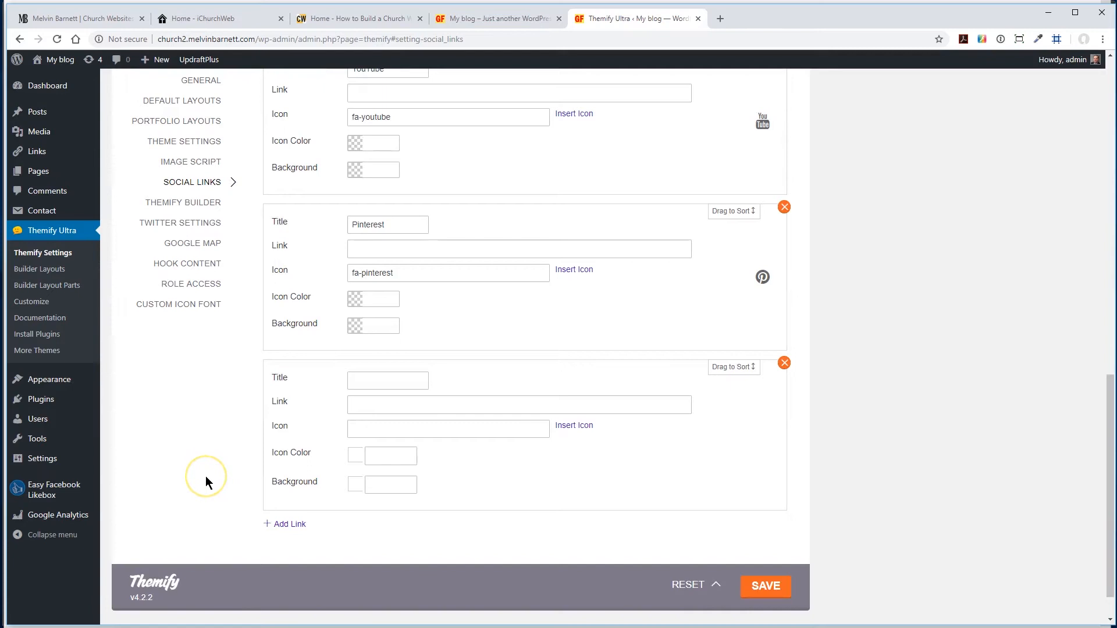
pyautogui.scroll(10, 645, 334)
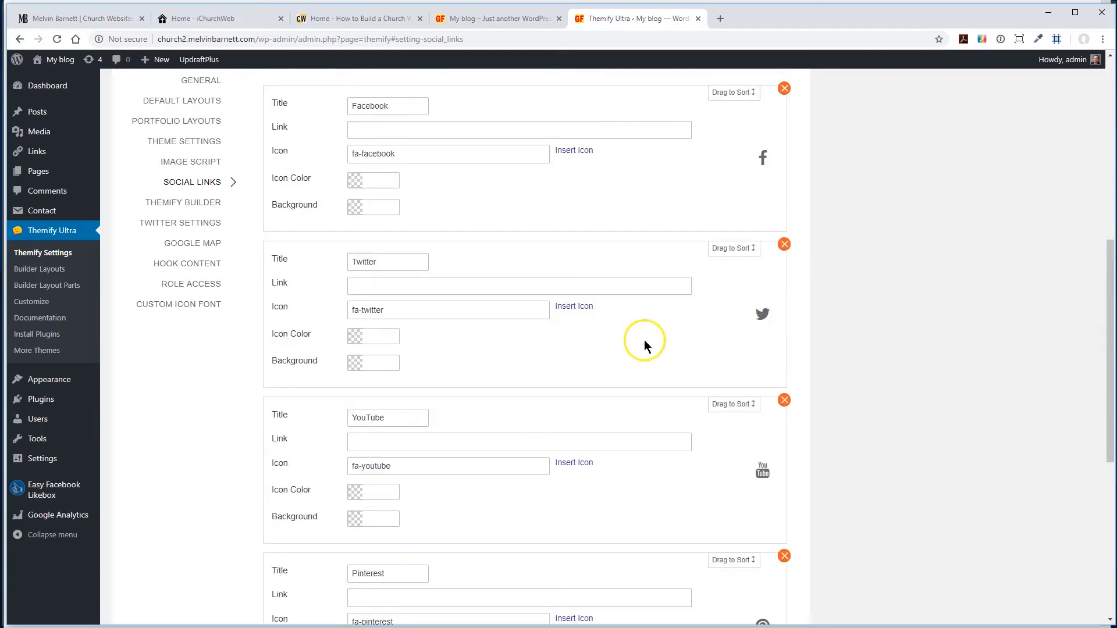
# - Fill in the link fields of the Facebook and Twitter social links with their profile page URLs
pyautogui.scroll(-1, 626, 343)
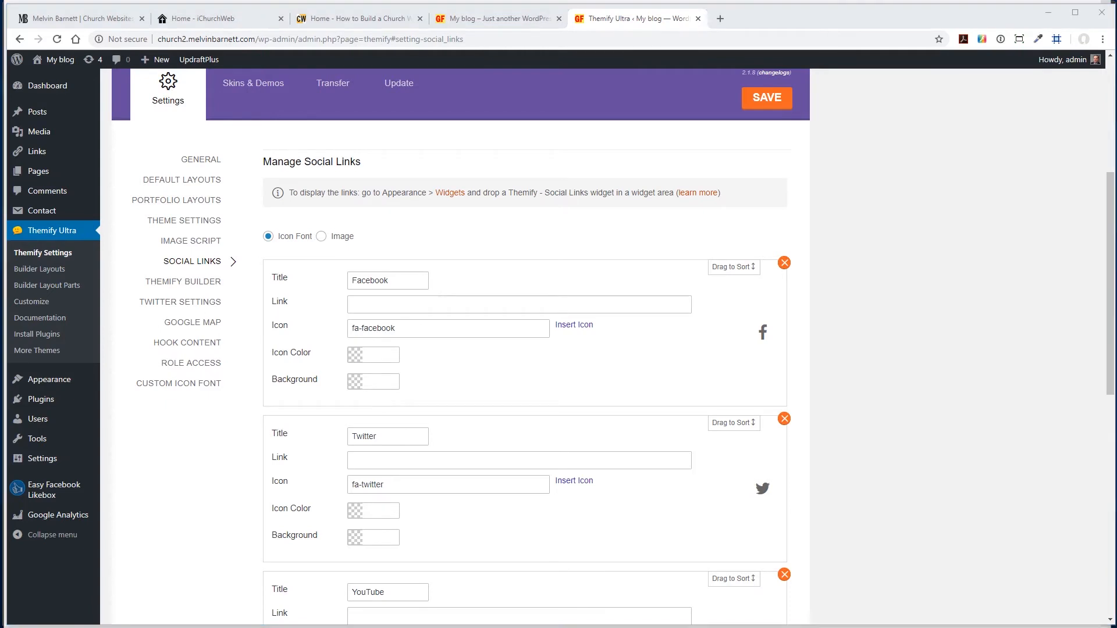
pyautogui.click(410, 304)
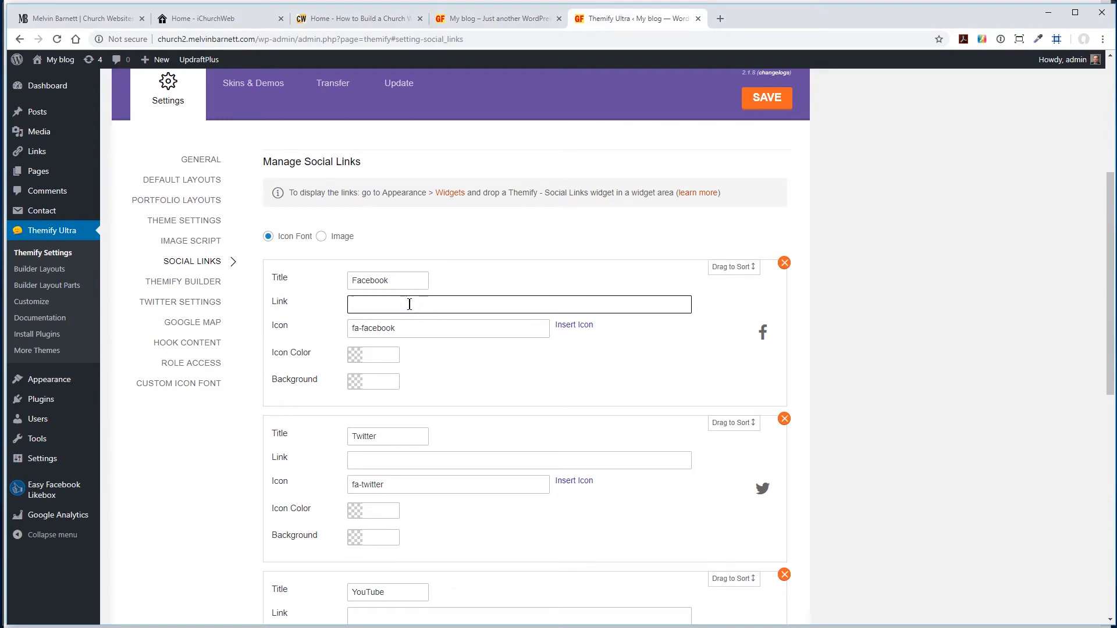
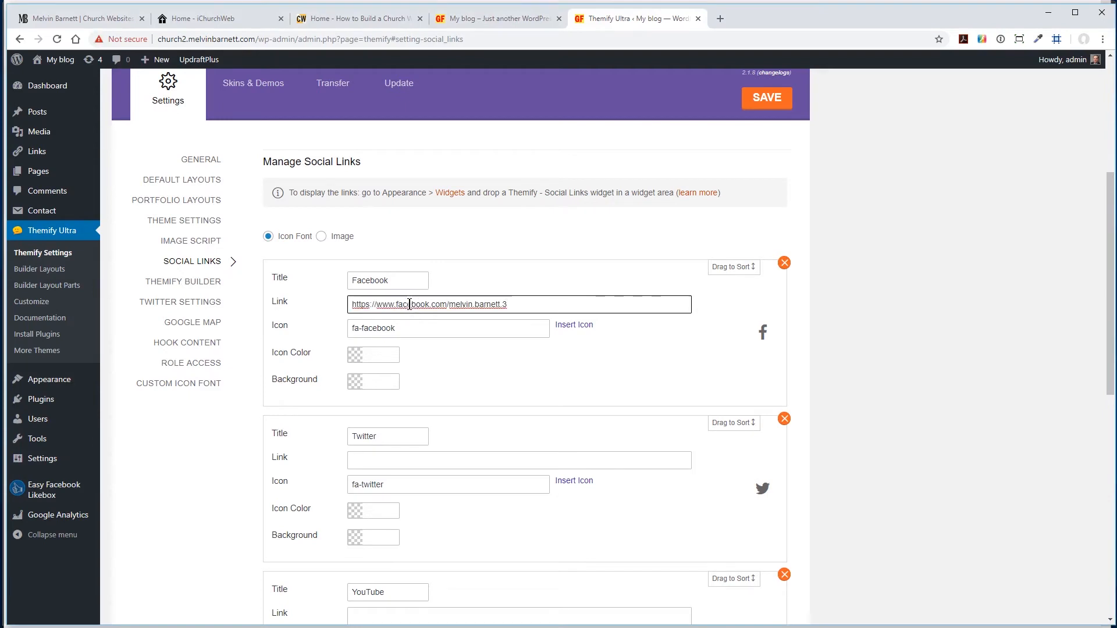
pyautogui.click(436, 374)
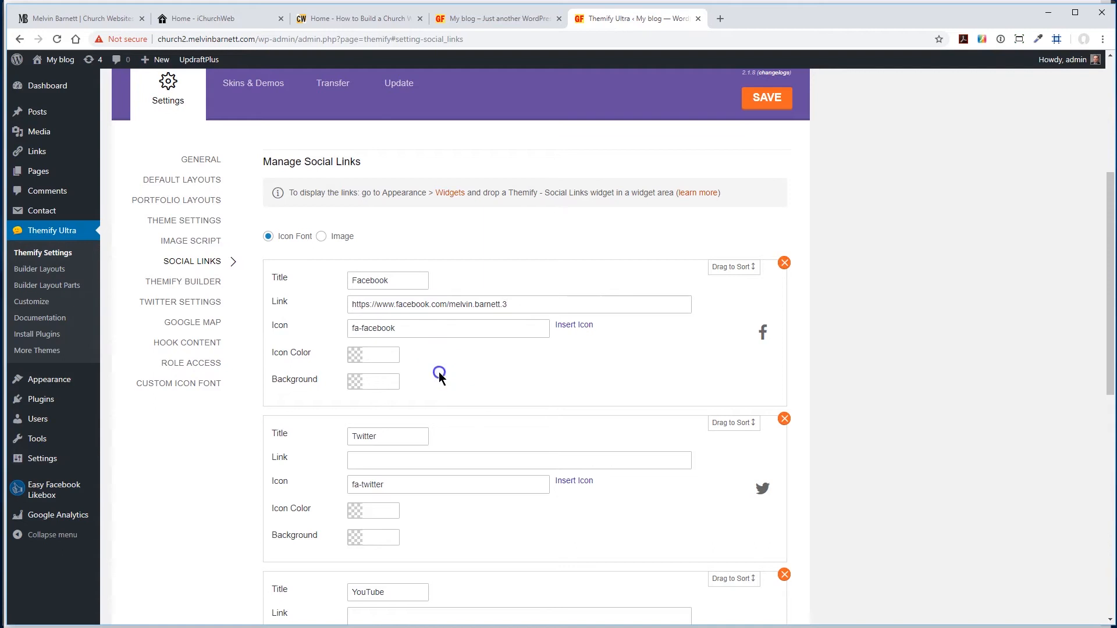
pyautogui.scroll(-2, 441, 378)
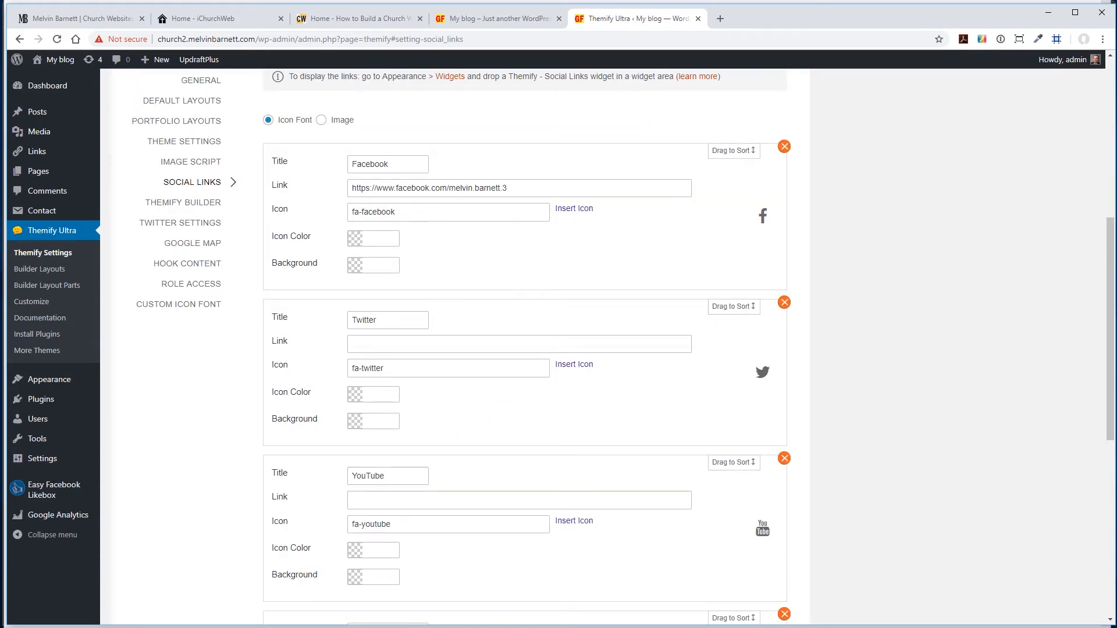
pyautogui.click(361, 344)
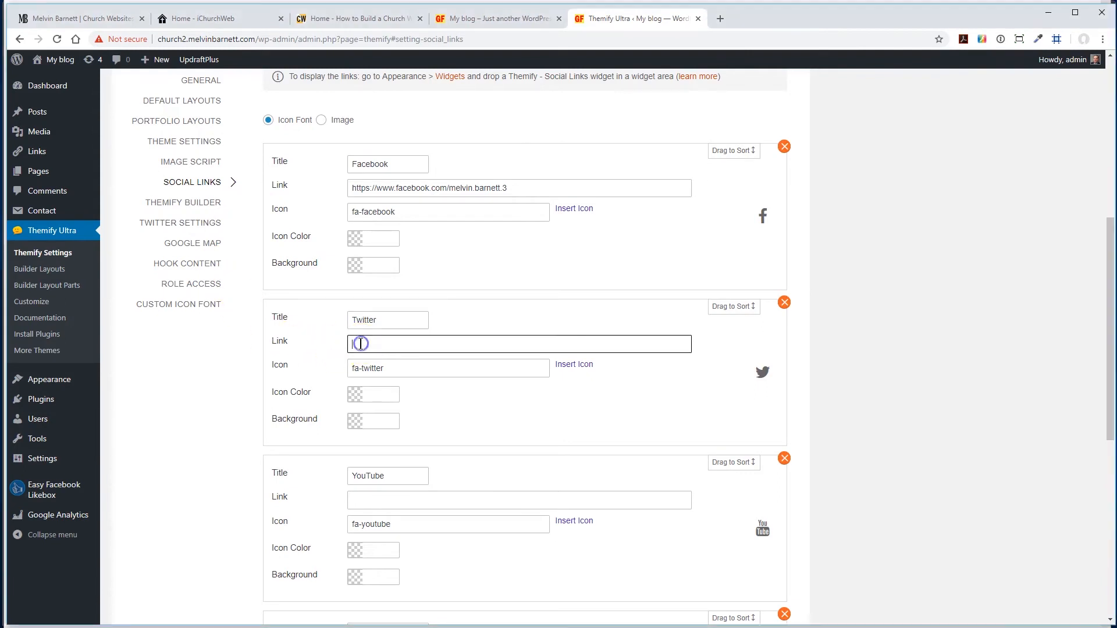
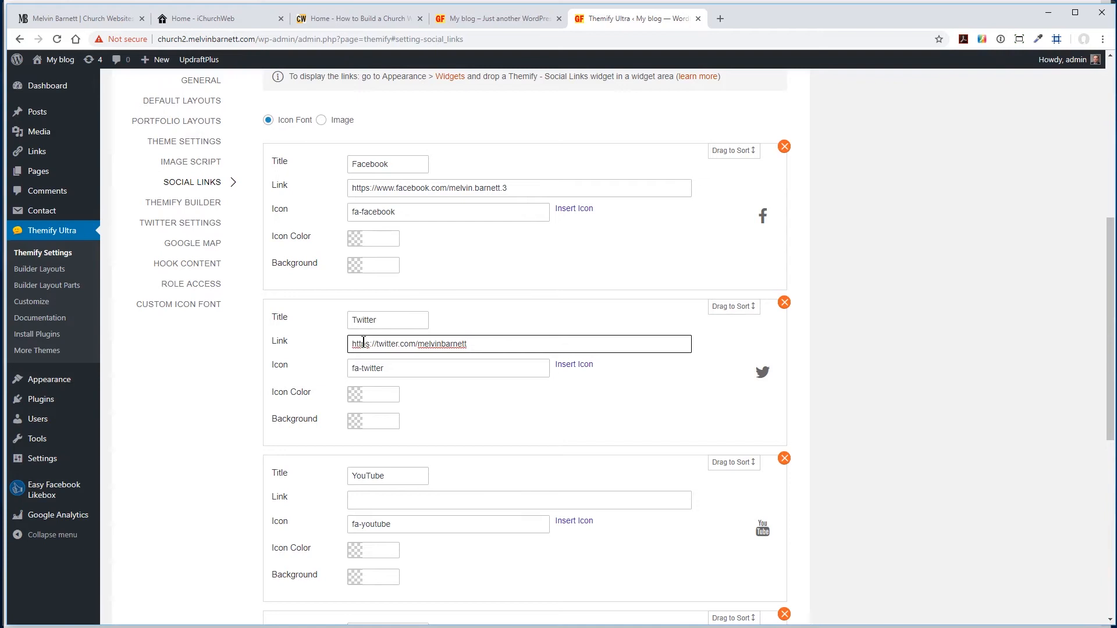
# - Enter the channel URL as the YouTube link and remove the Pinterest social link
pyautogui.scroll(-3, 448, 396)
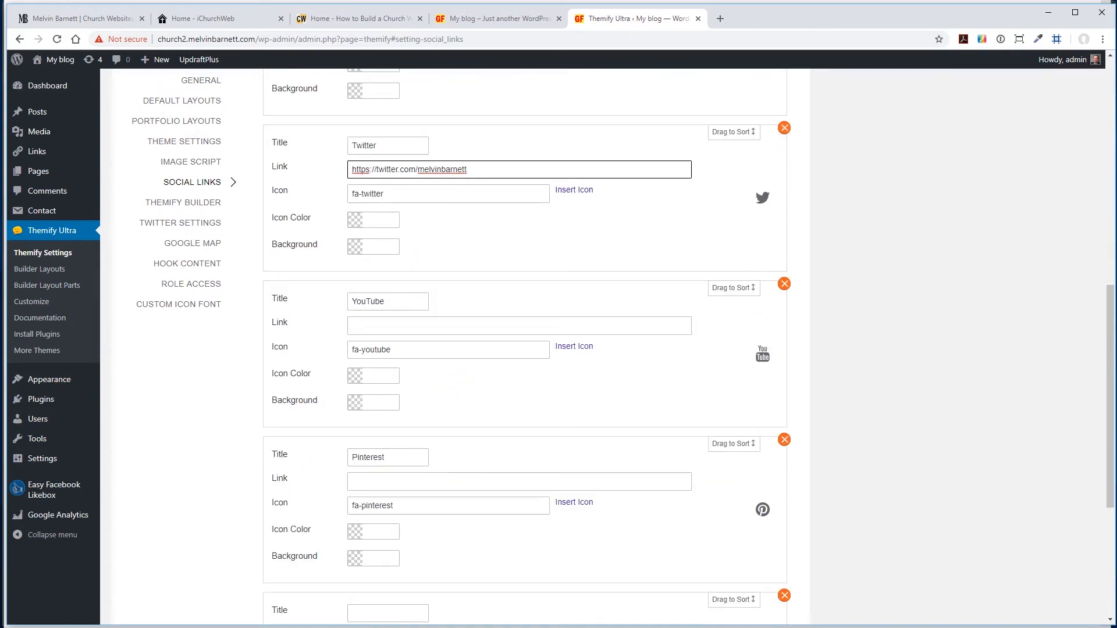
pyautogui.click(362, 327)
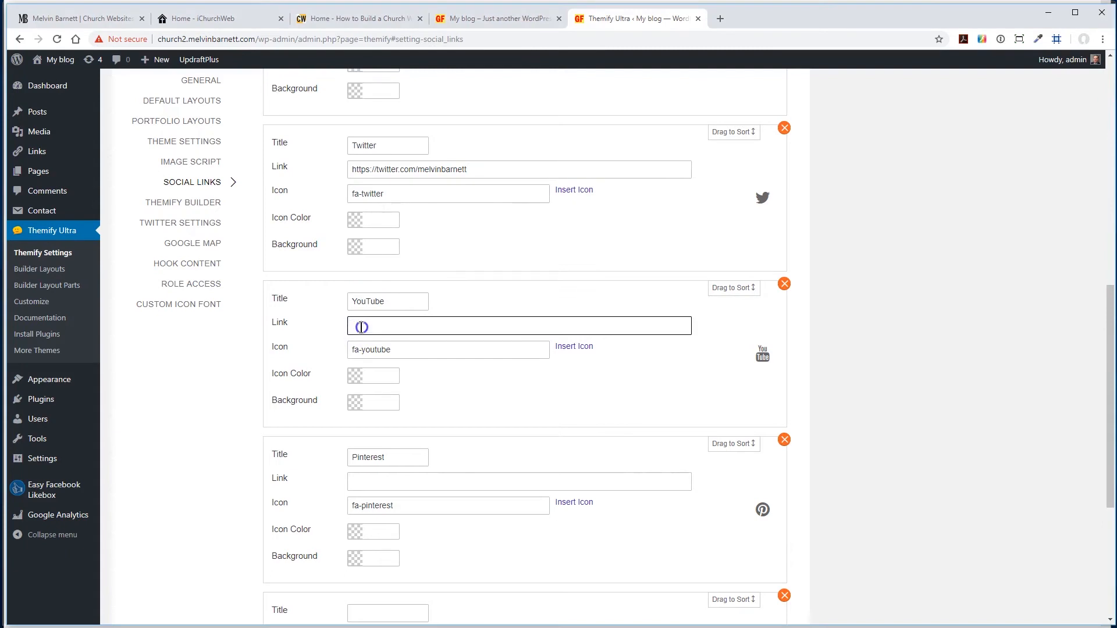
pyautogui.write('https://www.youtube.com/channel/UC8d144QVQZ3CqjfR8ZiCmew')
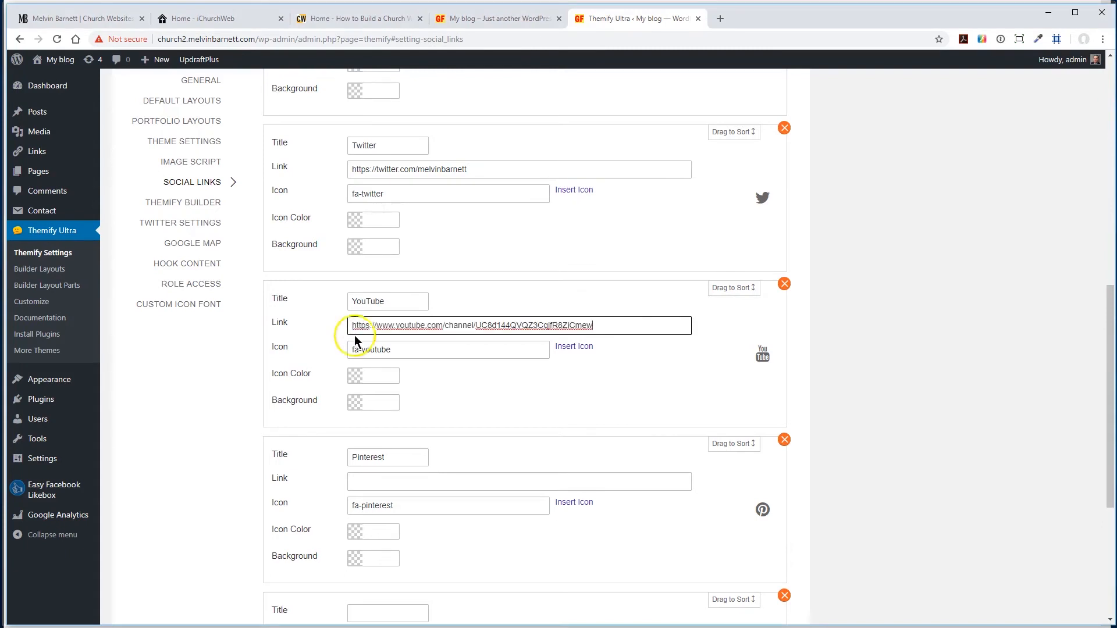
pyautogui.scroll(-3, 320, 345)
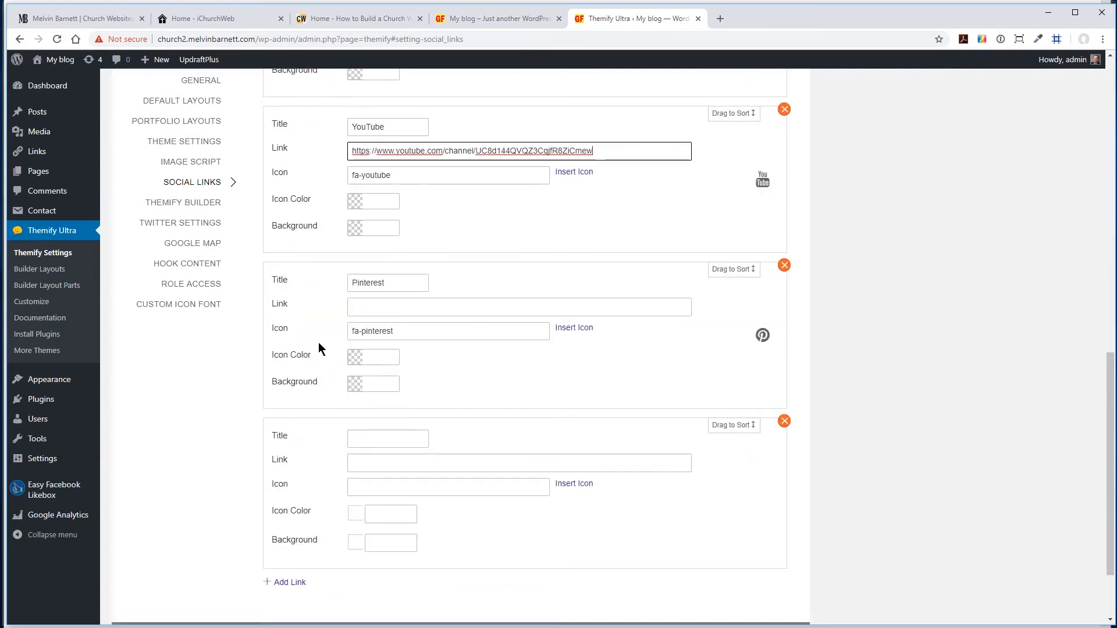
pyautogui.click(784, 266)
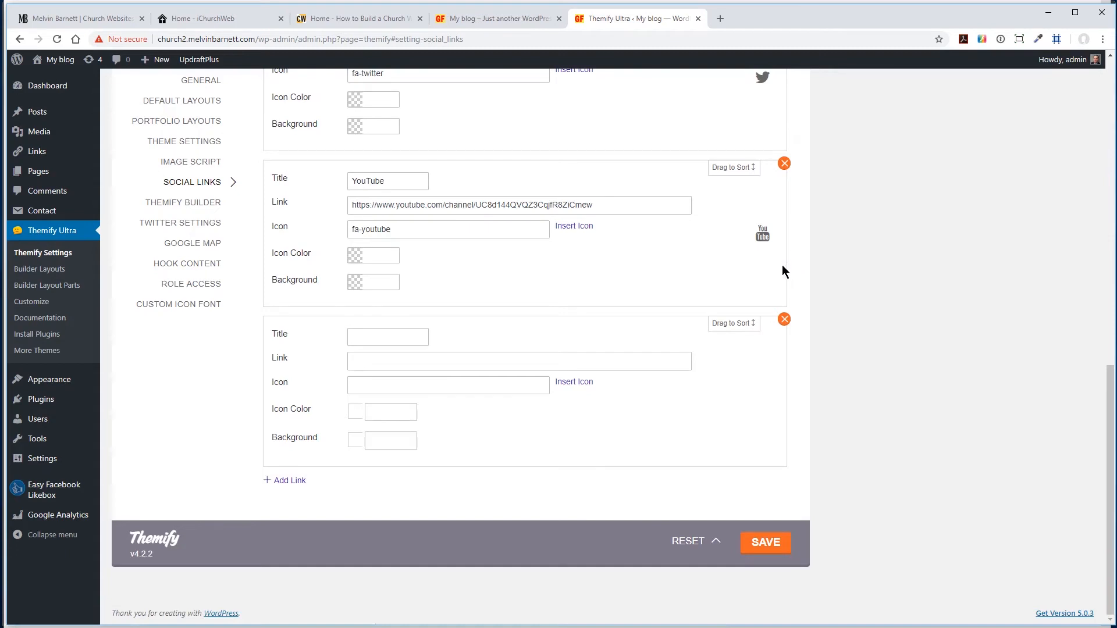
# - Title the blank social link entry Flickr and enter the Flickr albums page URL as its link
pyautogui.click(374, 339)
pyautogui.write('Flick')
pyautogui.click(409, 363)
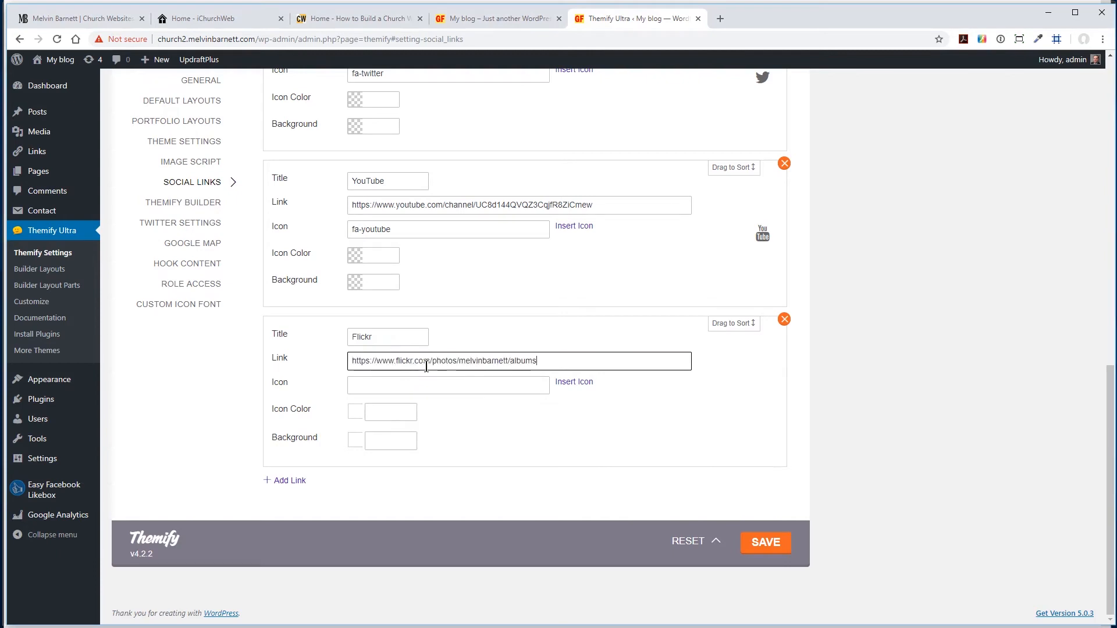
# - Assign the FontAwesome brand icon flickr to the Flickr link and save the Themify settings
pyautogui.click(573, 382)
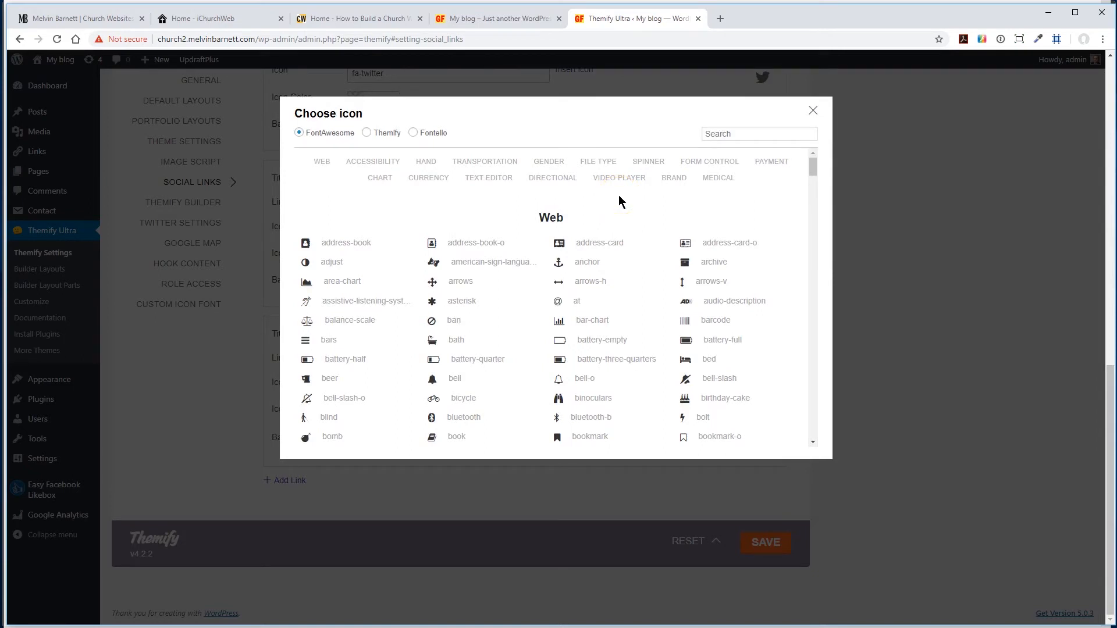
pyautogui.click(676, 179)
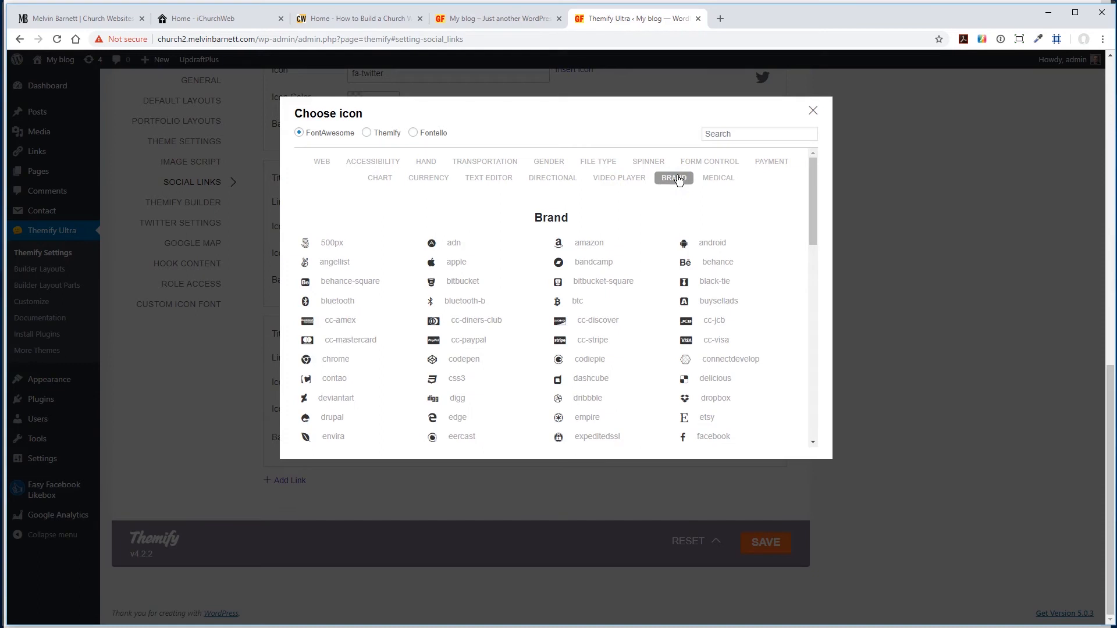
pyautogui.scroll(-5, 646, 226)
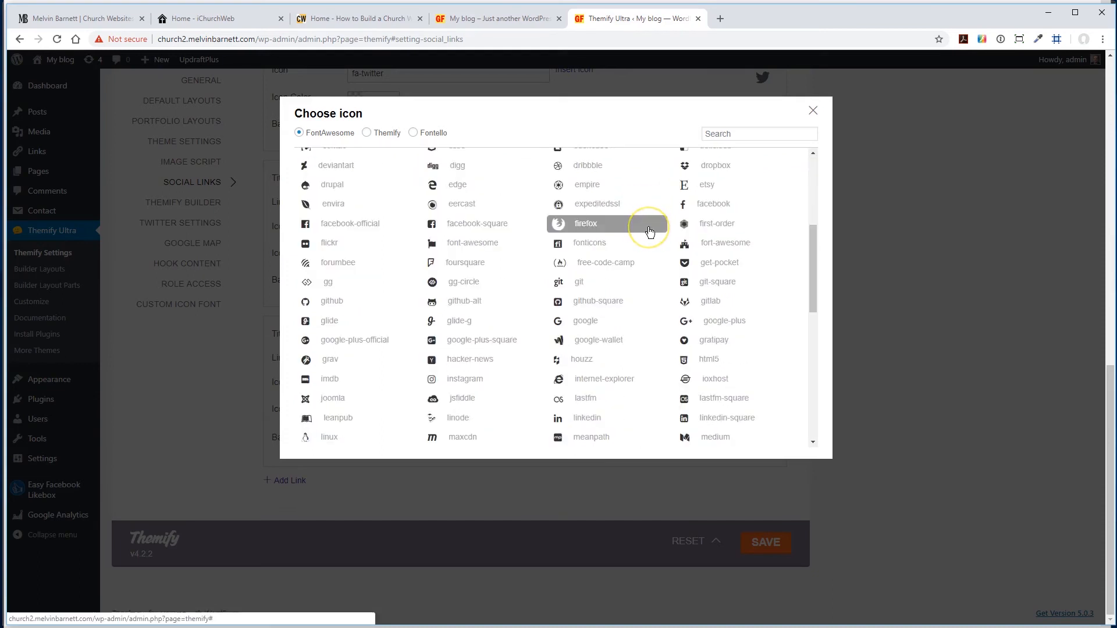
pyautogui.scroll(-1, 649, 233)
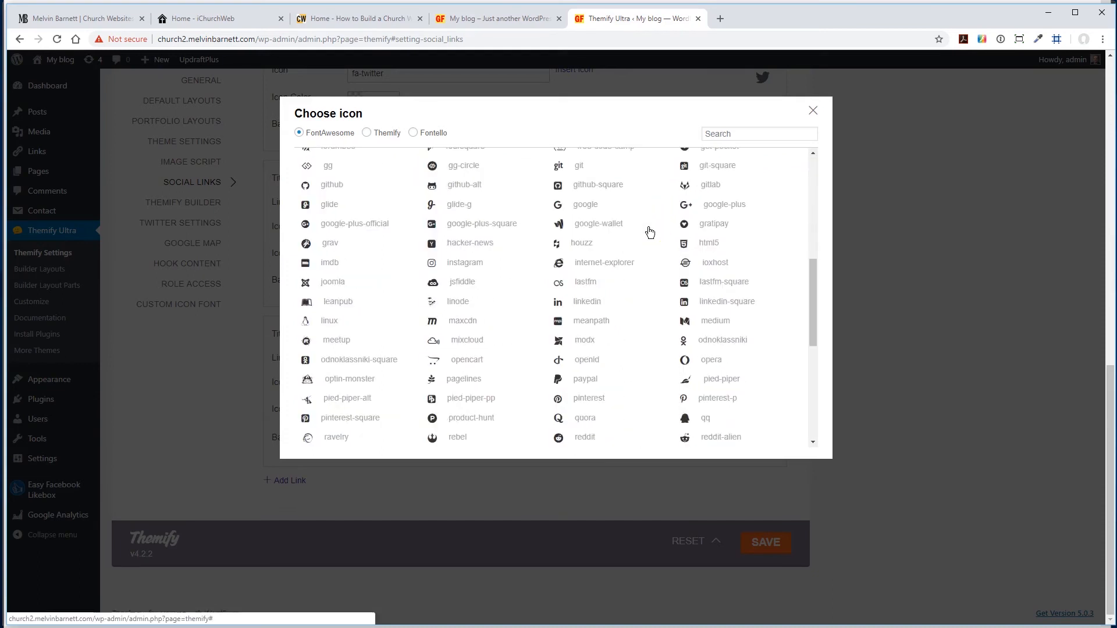
pyautogui.scroll(2, 649, 232)
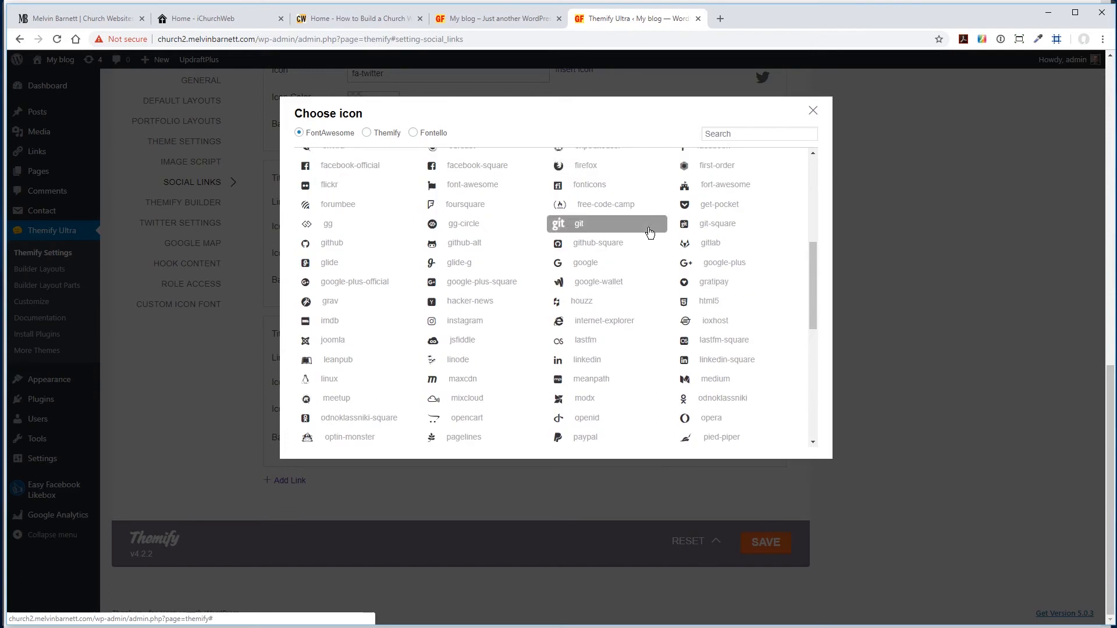
pyautogui.scroll(-1, 650, 233)
pyautogui.click(329, 186)
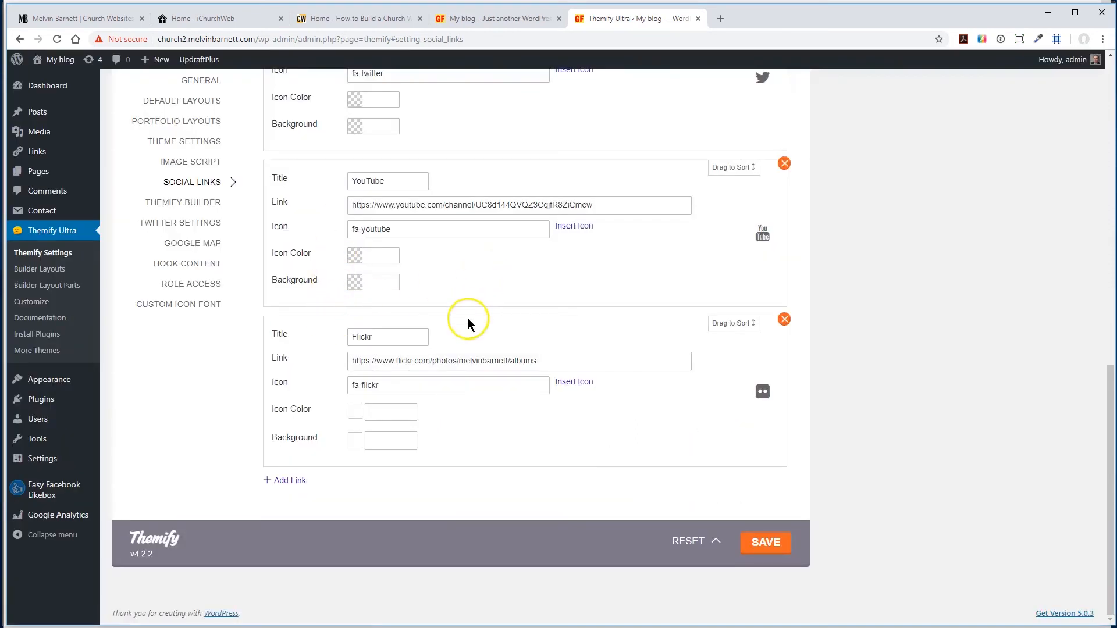
pyautogui.click(762, 544)
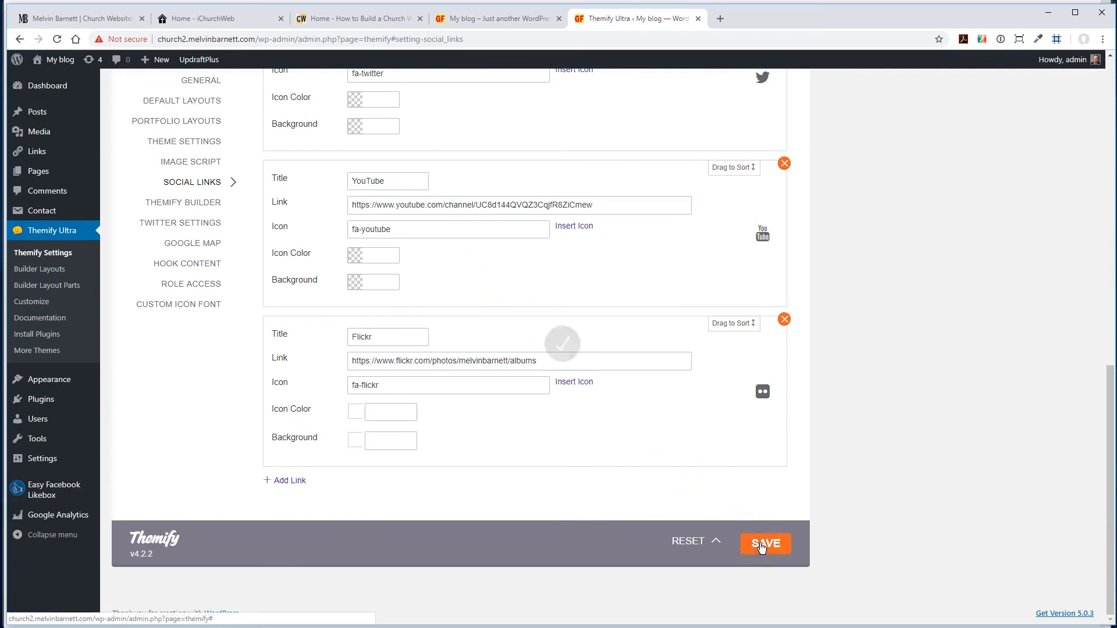
# - Reload the front page to check the footer for social icons and return to the Social Links settings
pyautogui.click(482, 19)
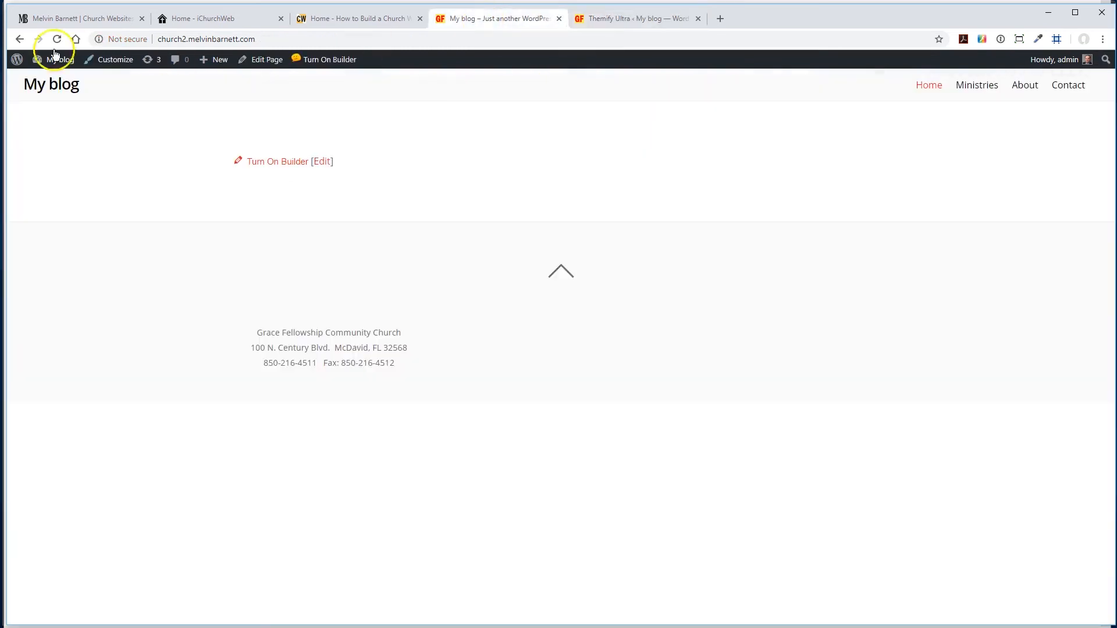
pyautogui.click(56, 39)
pyautogui.click(638, 19)
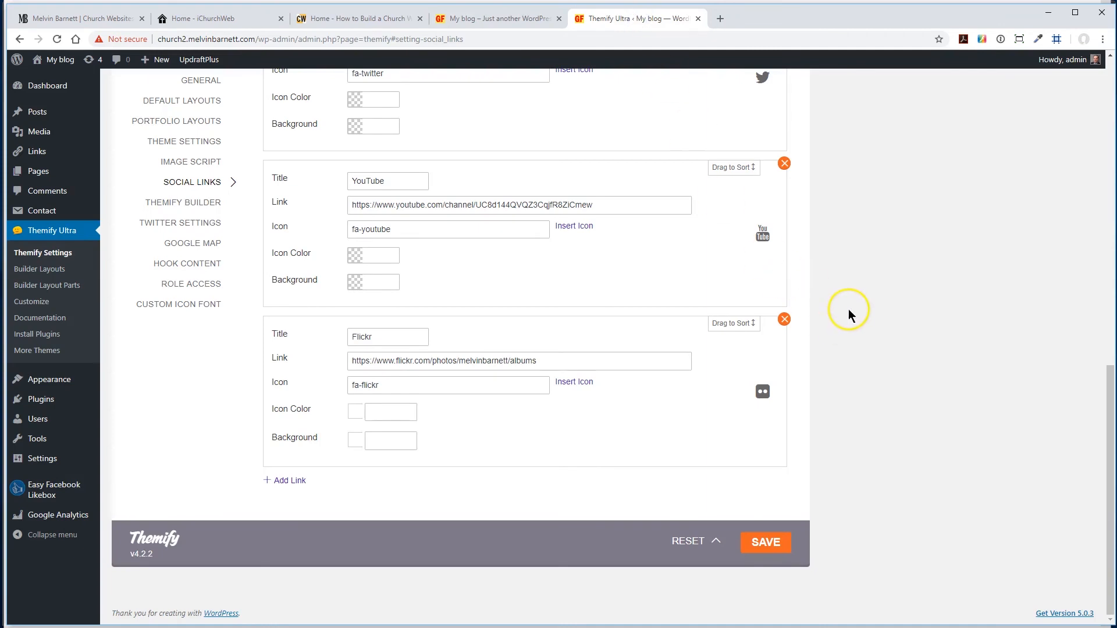
pyautogui.scroll(8, 847, 308)
pyautogui.scroll(-5, 846, 308)
pyautogui.scroll(-7, 847, 306)
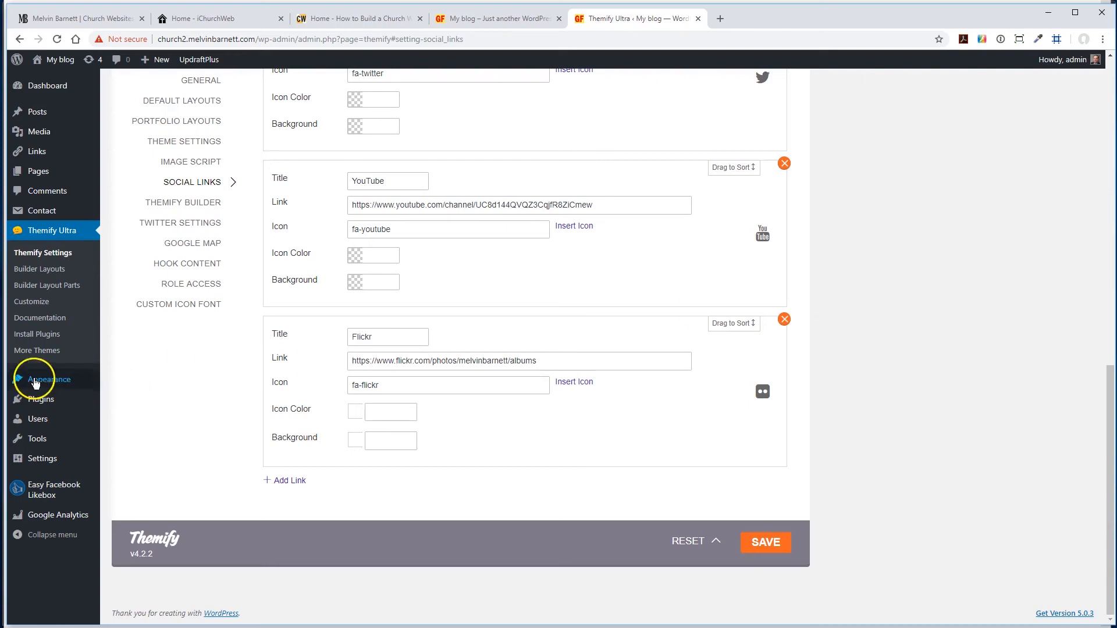
# - Add the Themify - Social Links widget to Footer Widget 2, with links opening in a new window, and save it
pyautogui.moveTo(32, 378)
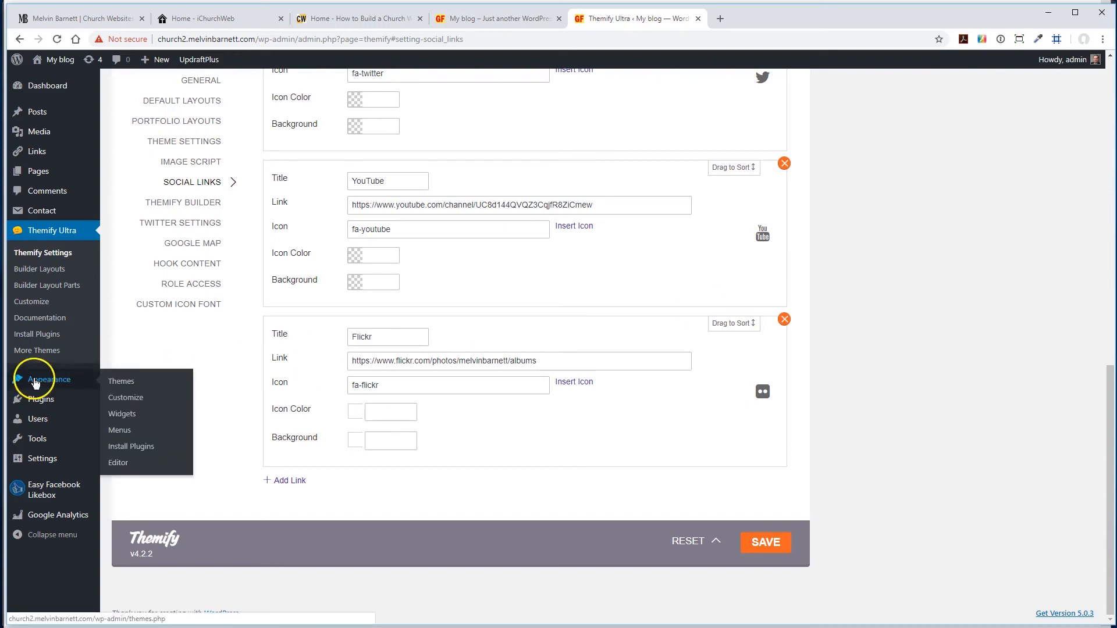
pyautogui.click(122, 415)
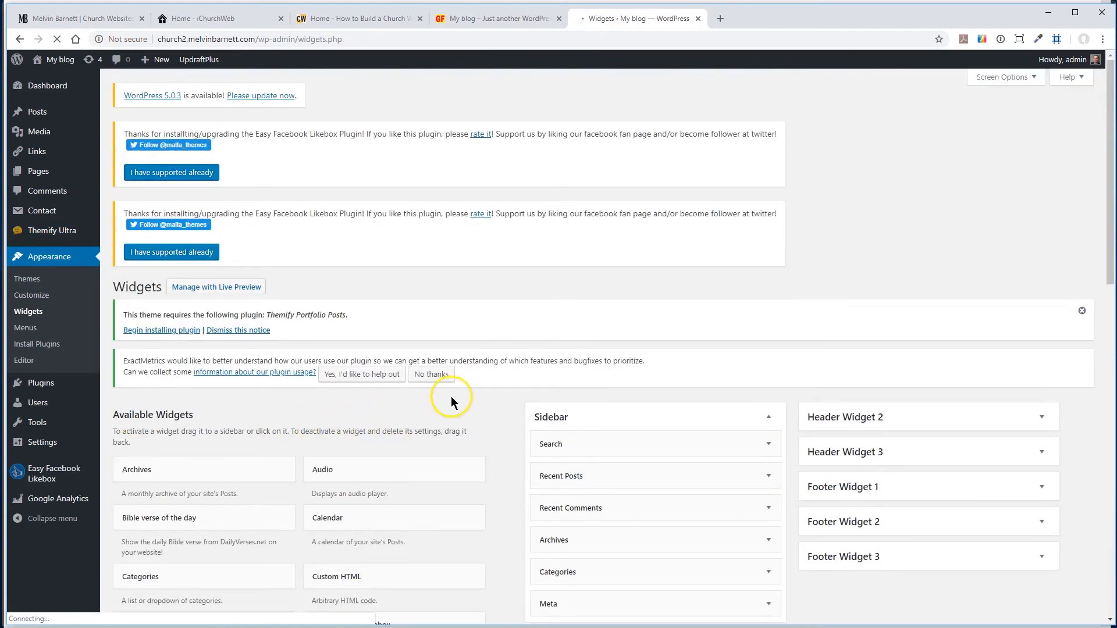
pyautogui.scroll(-9, 452, 396)
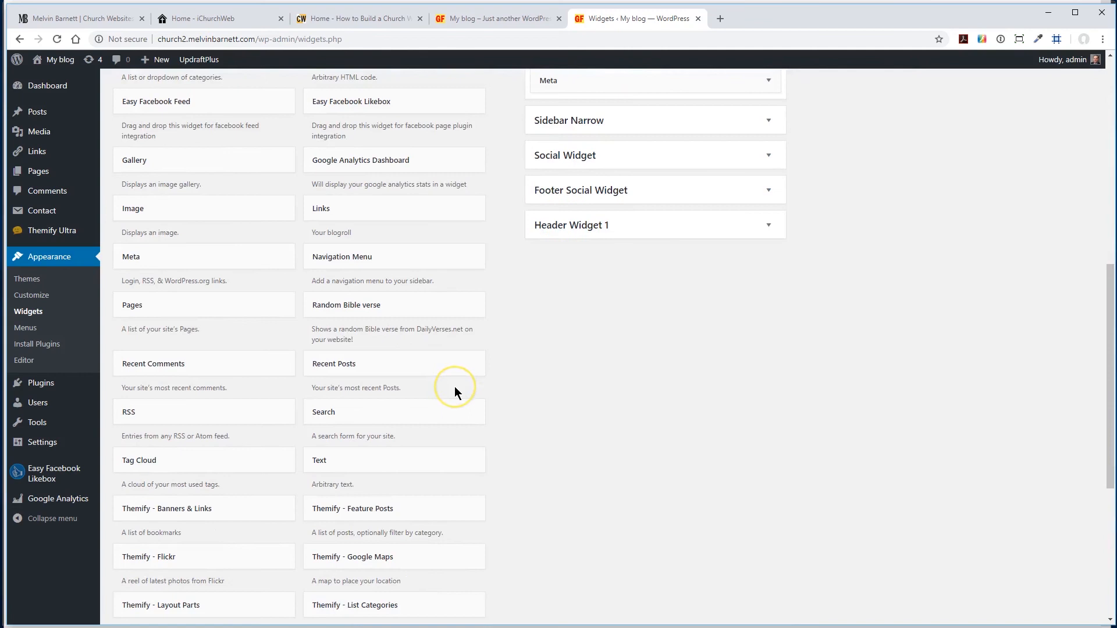
pyautogui.scroll(-2, 455, 386)
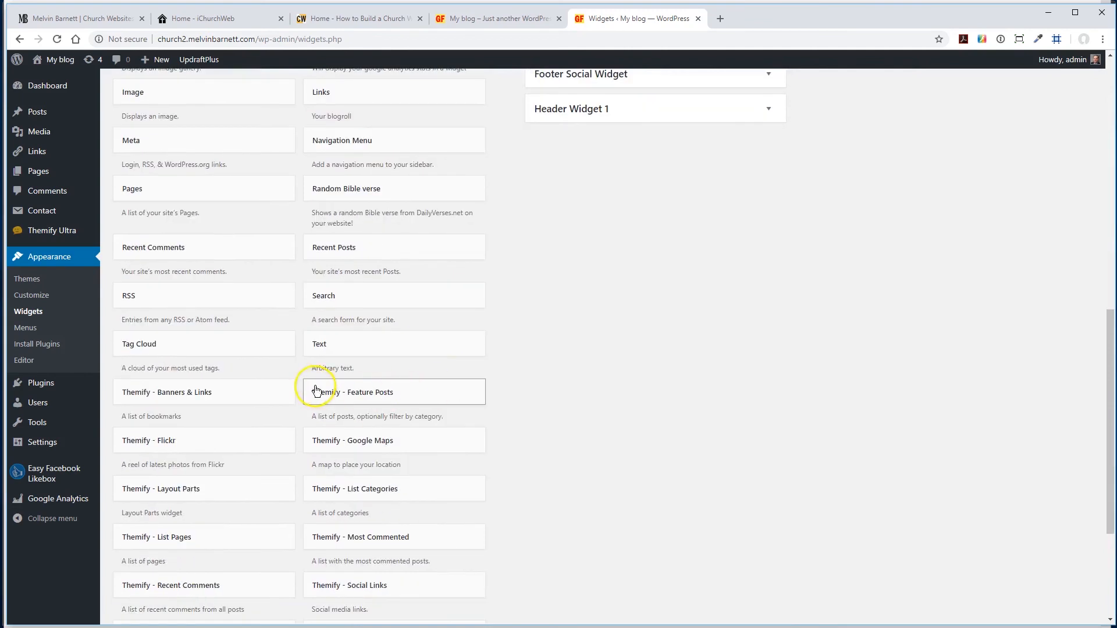
pyautogui.scroll(-2, 320, 459)
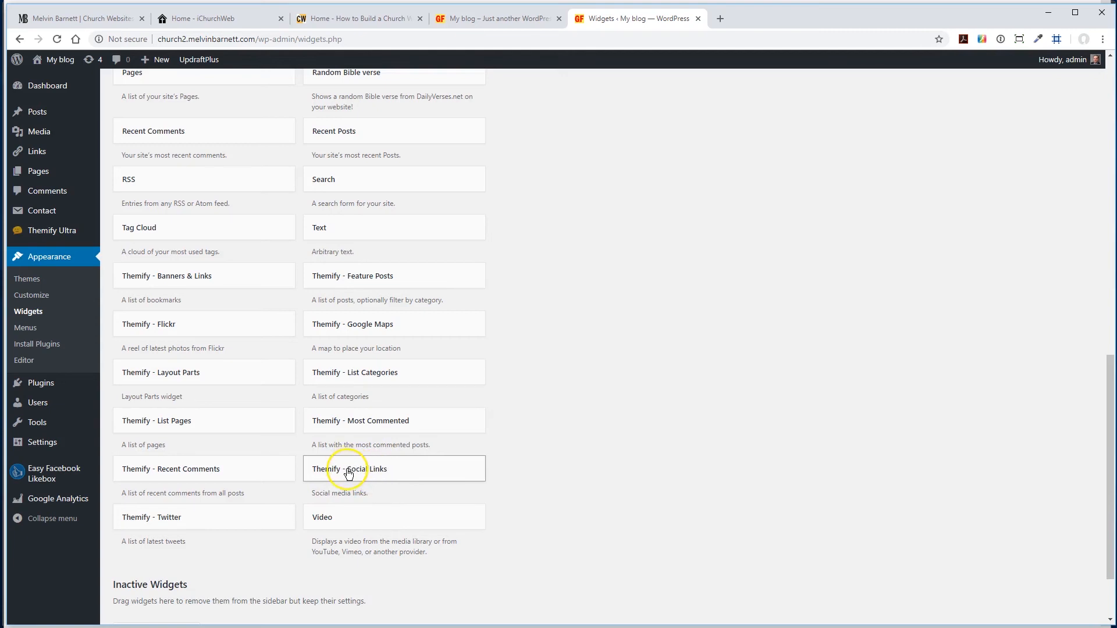
pyautogui.moveTo(348, 474); pyautogui.dragTo(855, 198)
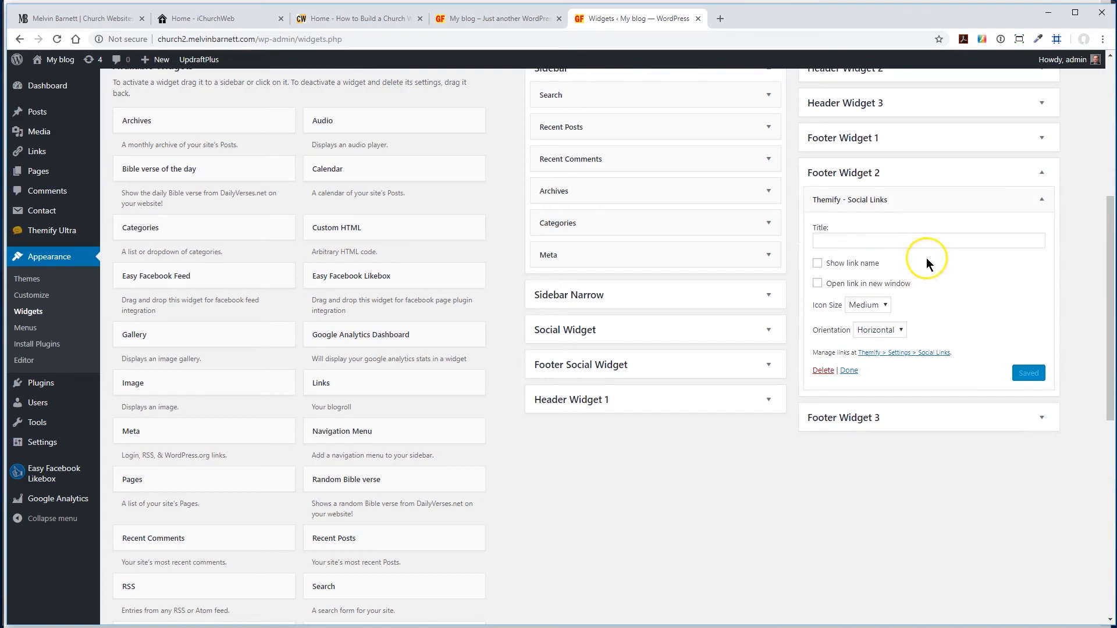
pyautogui.click(818, 284)
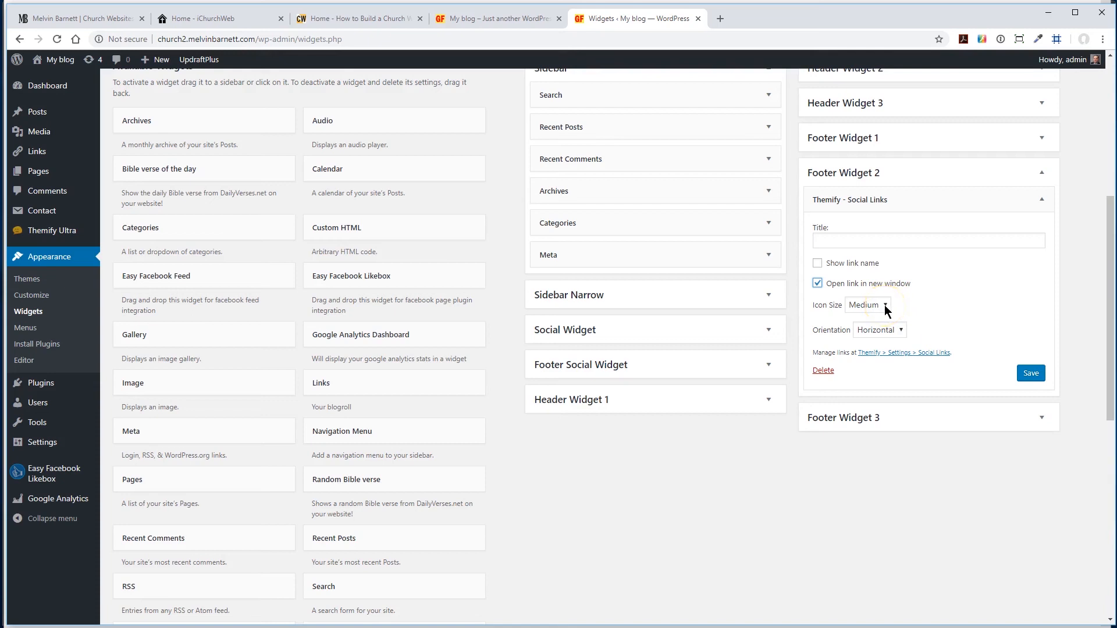
pyautogui.click(1030, 373)
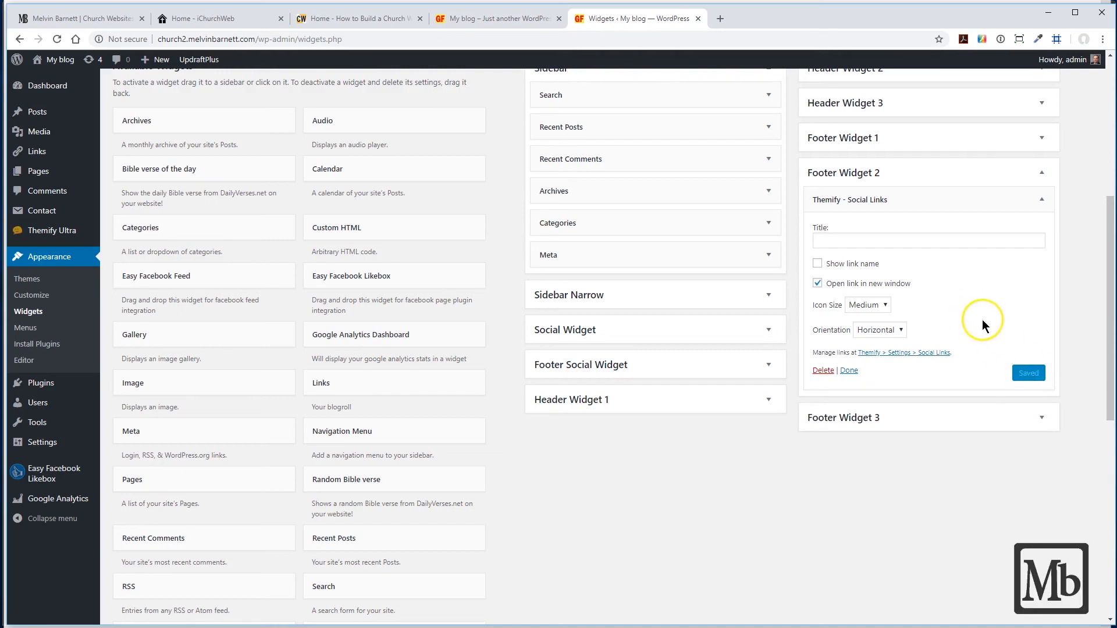
# - Reload the front page and test the footer's Facebook icon, closing the page it opens
pyautogui.click(458, 19)
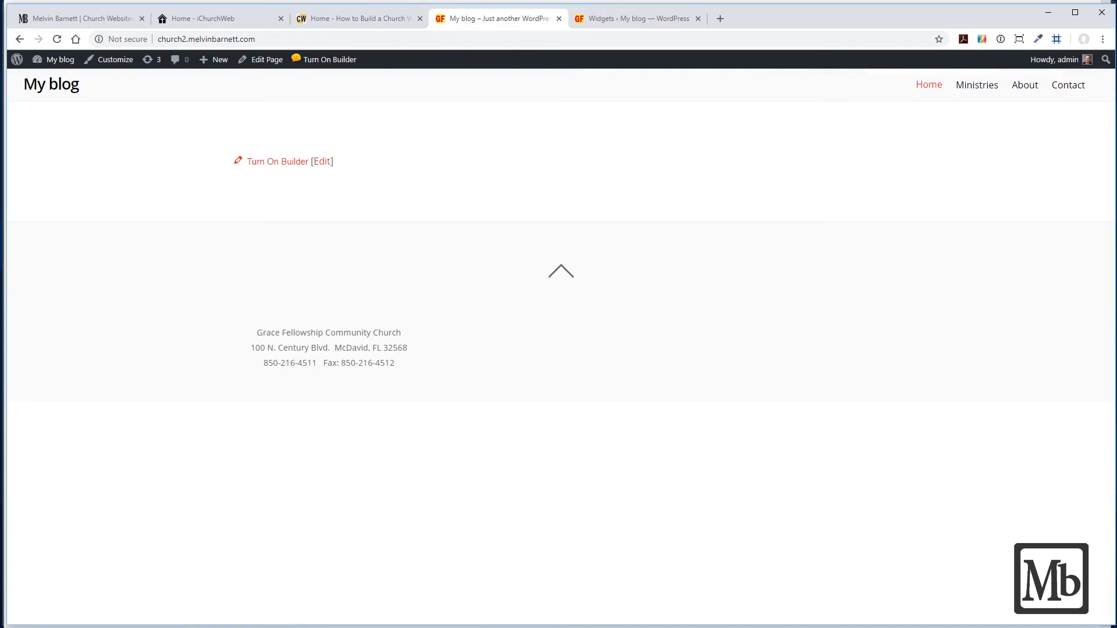
pyautogui.click(58, 38)
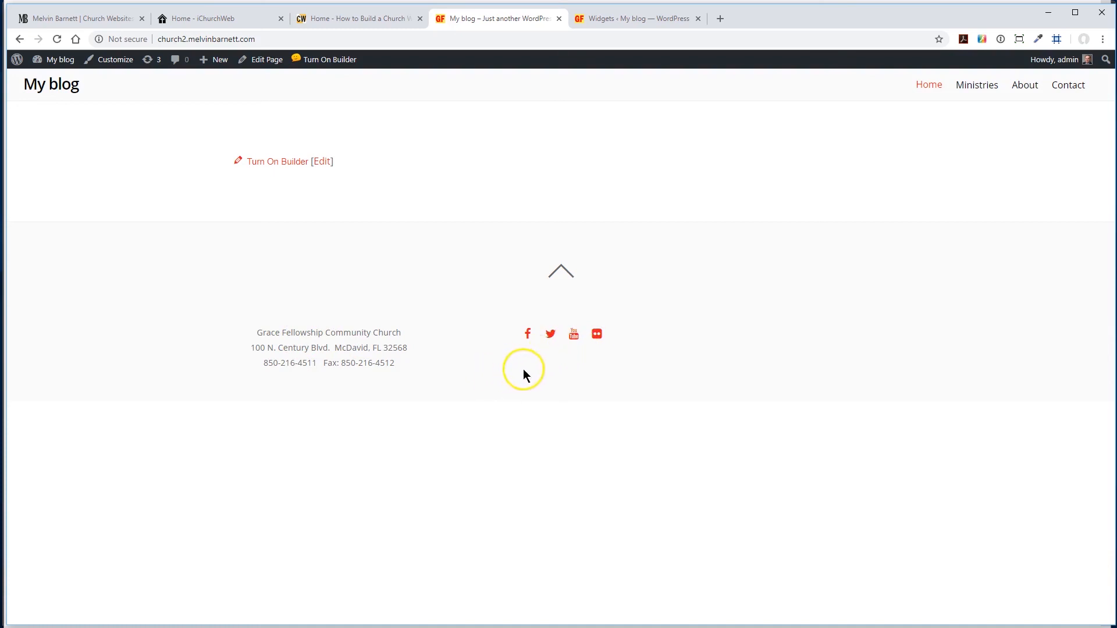
pyautogui.click(527, 334)
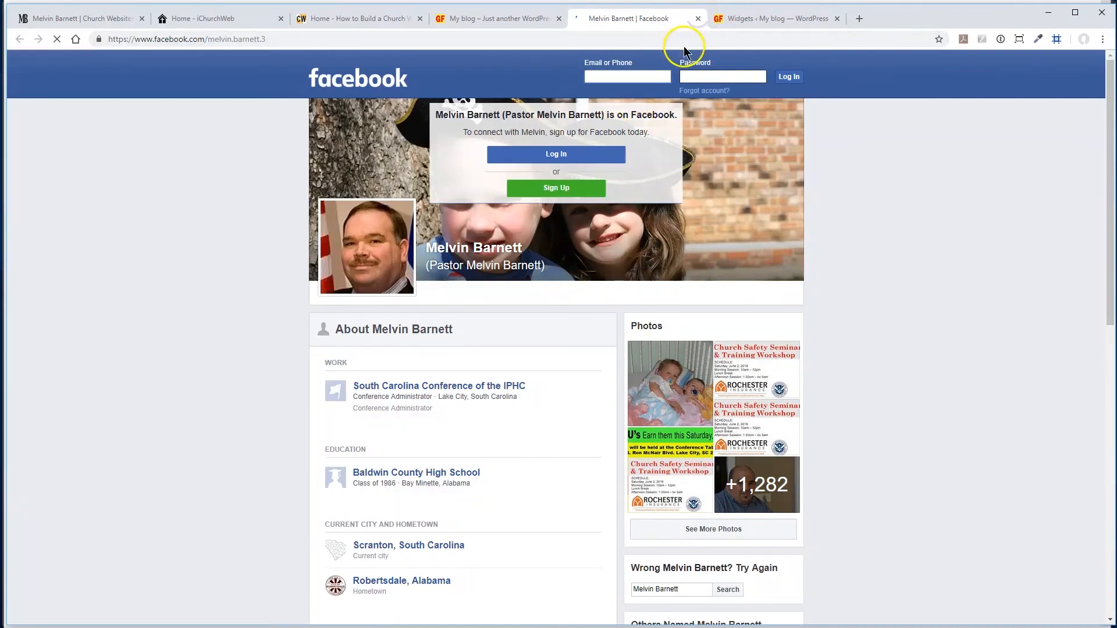
pyautogui.click(697, 19)
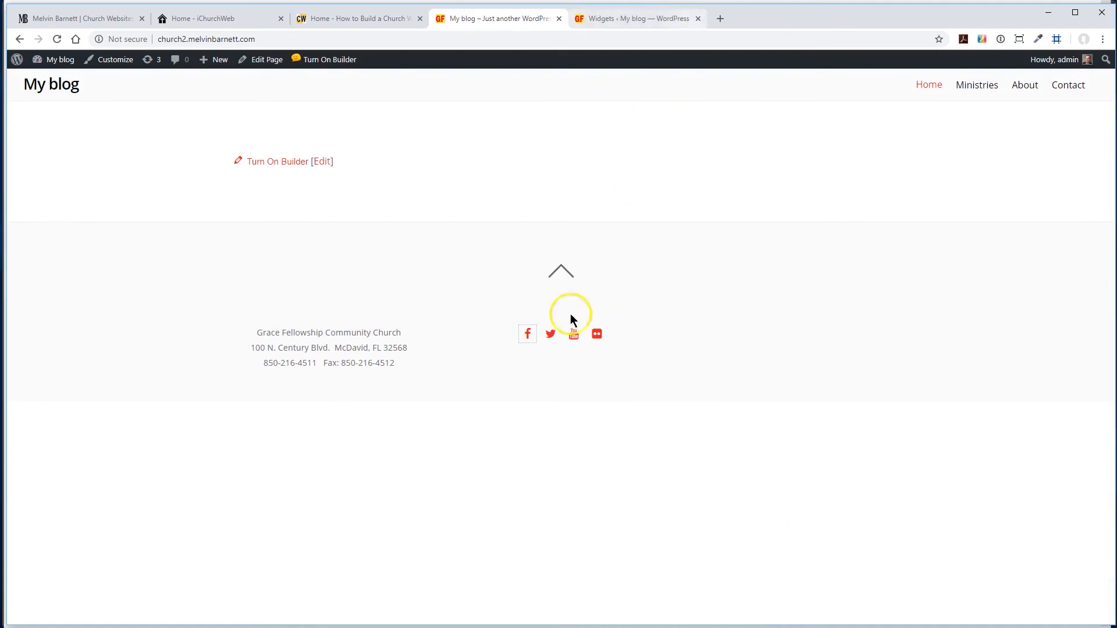
# - Test the footer's Twitter icon, look over the profile page it opens, and close that page
pyautogui.click(549, 335)
pyautogui.scroll(-7, 687, 215)
pyautogui.scroll(7, 692, 192)
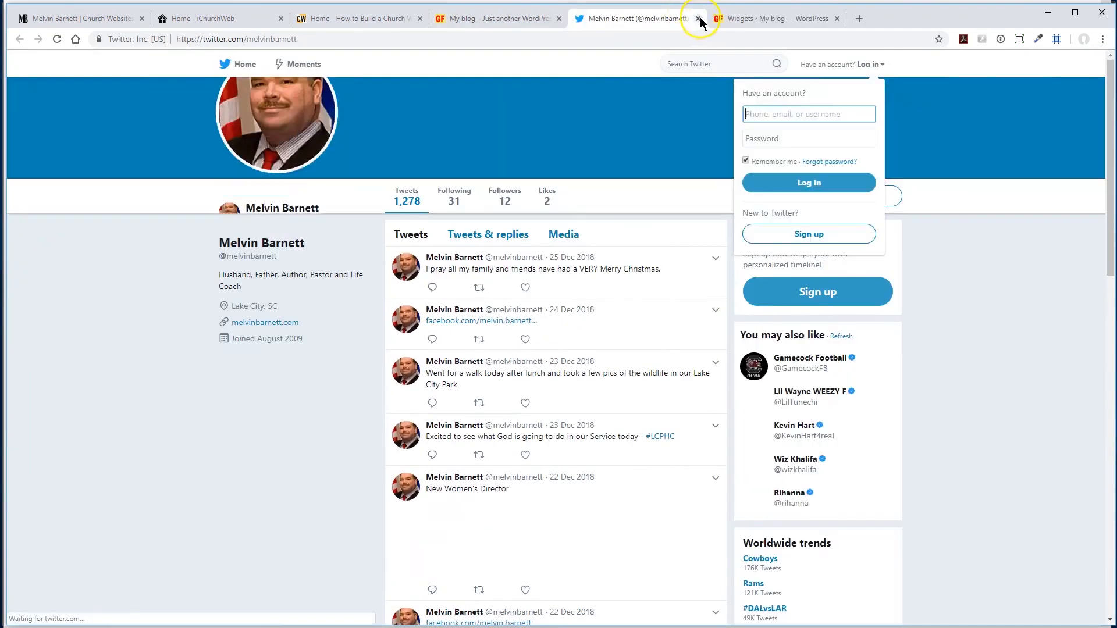
pyautogui.click(697, 19)
pyautogui.click(697, 19)
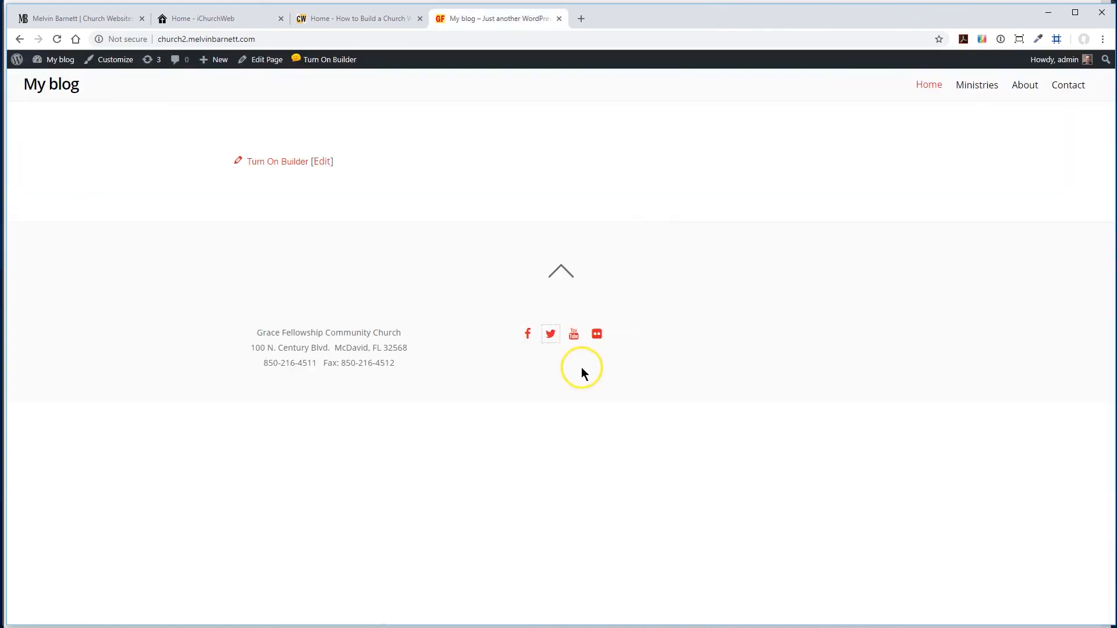
# - Test the footer's YouTube and Flickr icons in turn, closing each page they open
pyautogui.click(574, 335)
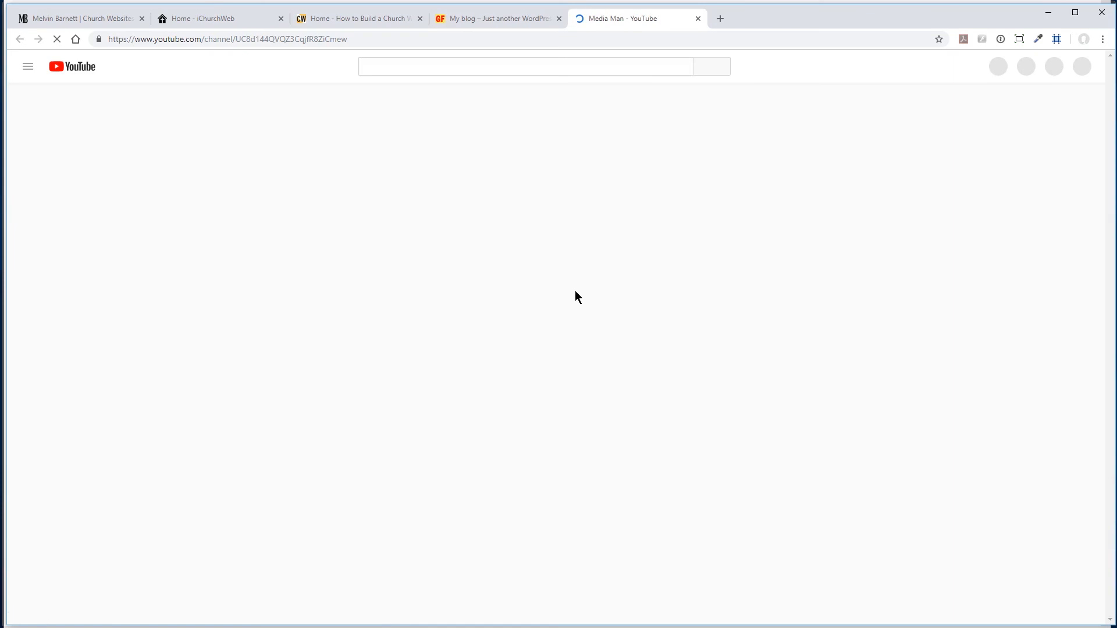
pyautogui.scroll(-4, 575, 290)
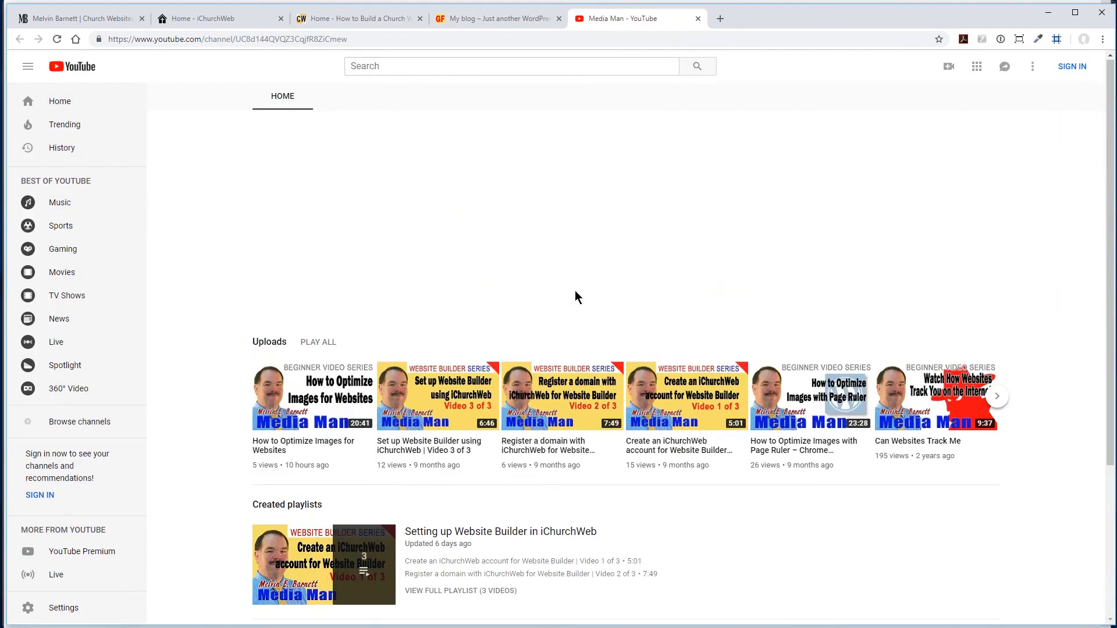
pyautogui.click(698, 18)
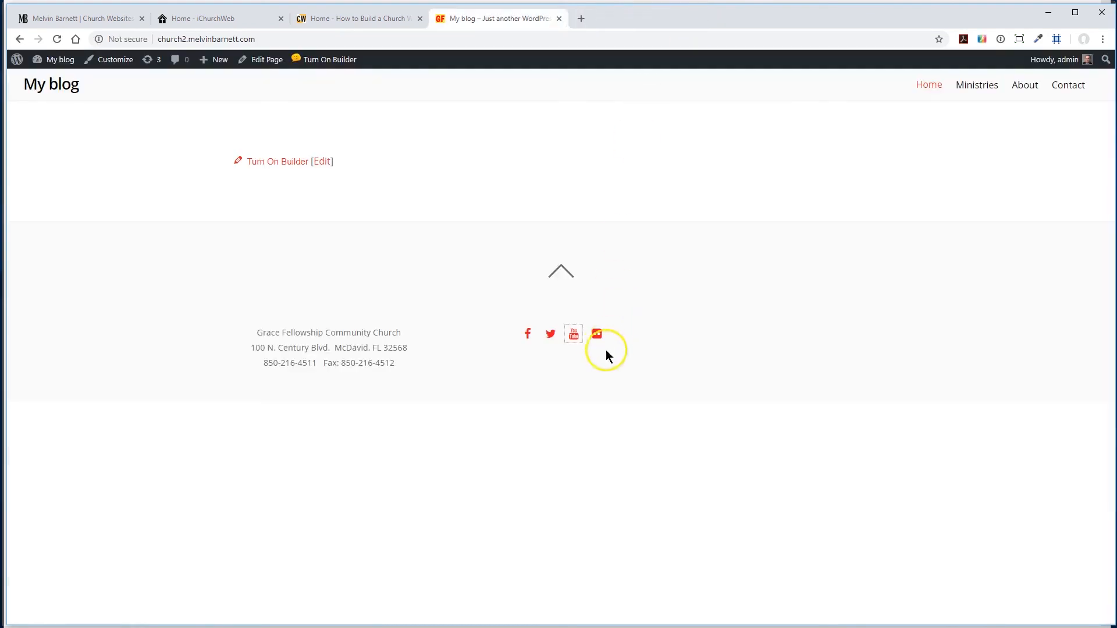
pyautogui.click(598, 333)
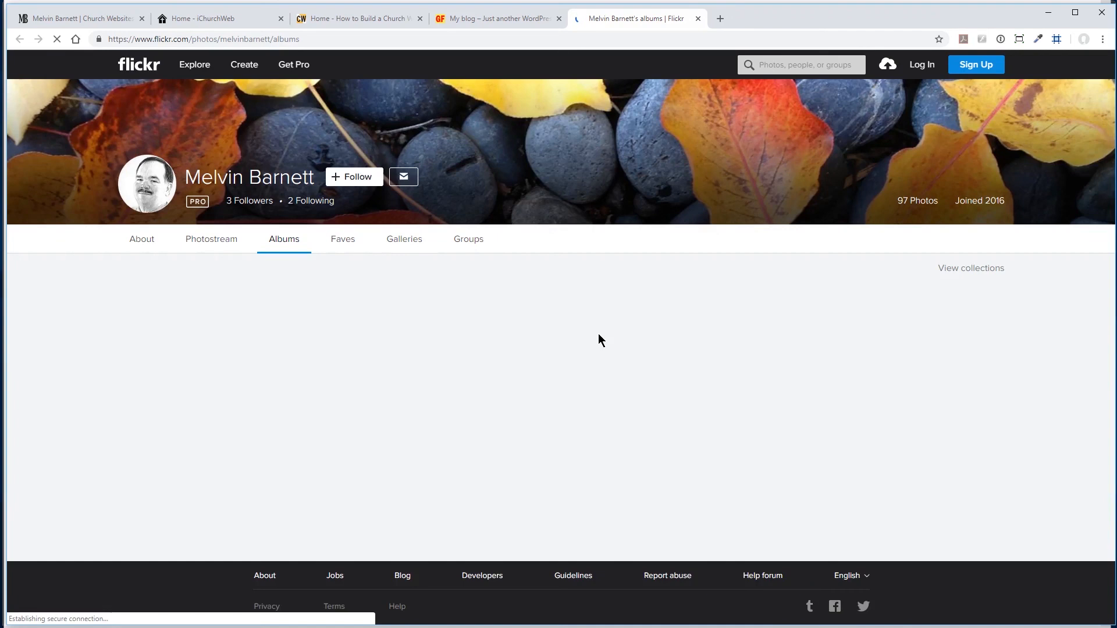
pyautogui.click(698, 19)
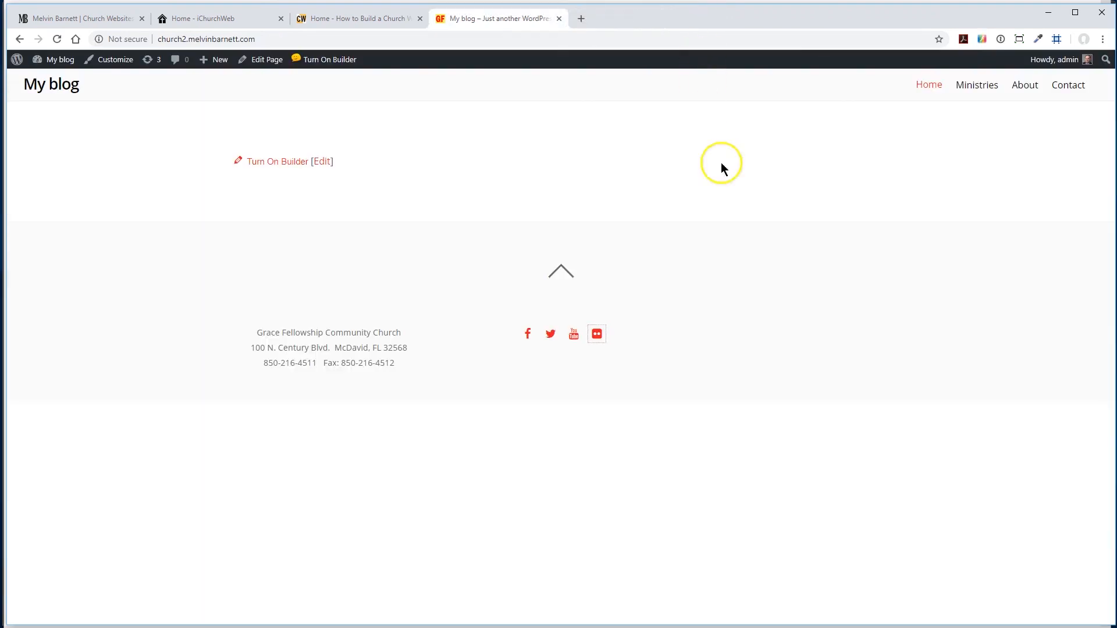